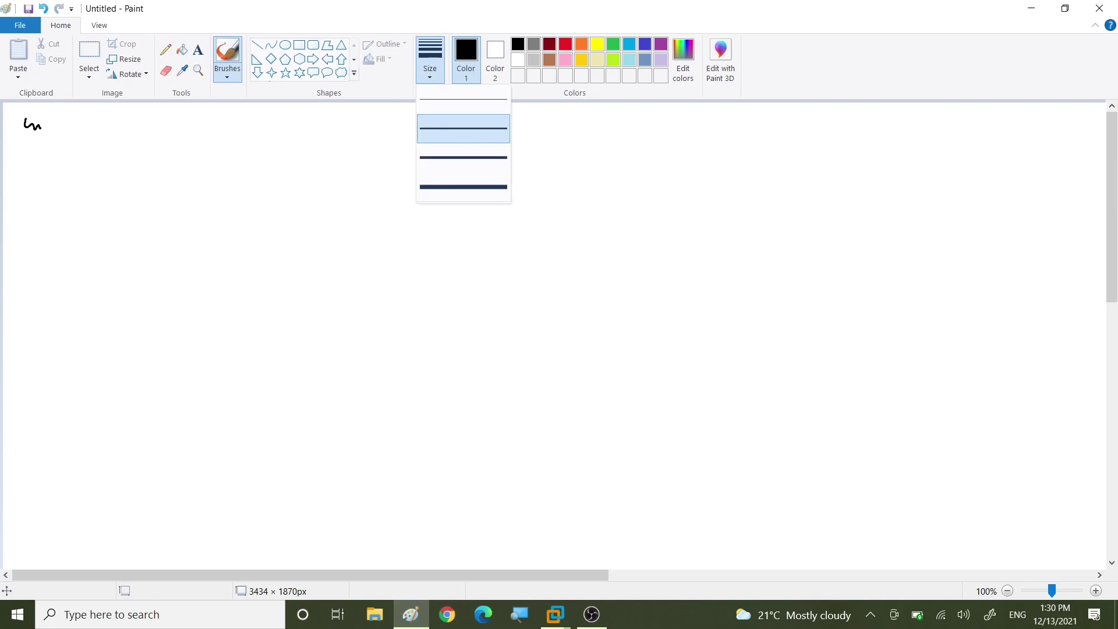
# Step: Handwrite the black heading DNS "Domain name Server" at the canvas top left in a thicker line
pyautogui.click(165, 50)
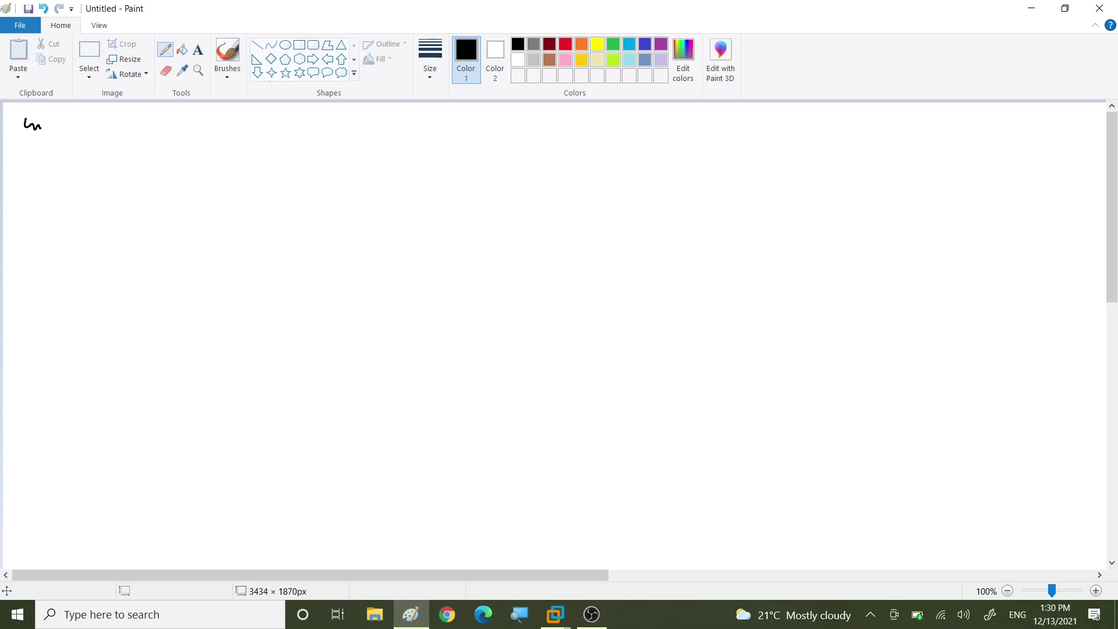
pyautogui.moveTo(53, 122); pyautogui.dragTo(56, 134)
pyautogui.click(430, 61)
pyautogui.click(452, 158)
pyautogui.moveTo(56, 120)
pyautogui.mouseDown()
pyautogui.moveTo(73, 125)
pyautogui.moveTo(60, 139)
pyautogui.moveTo(85, 118)
pyautogui.moveTo(97, 132)
pyautogui.moveTo(119, 121)
pyautogui.moveTo(285, 124)
pyautogui.moveTo(344, 109)
pyautogui.mouseUp()
pyautogui.moveTo(348, 104); pyautogui.dragTo(348, 108)
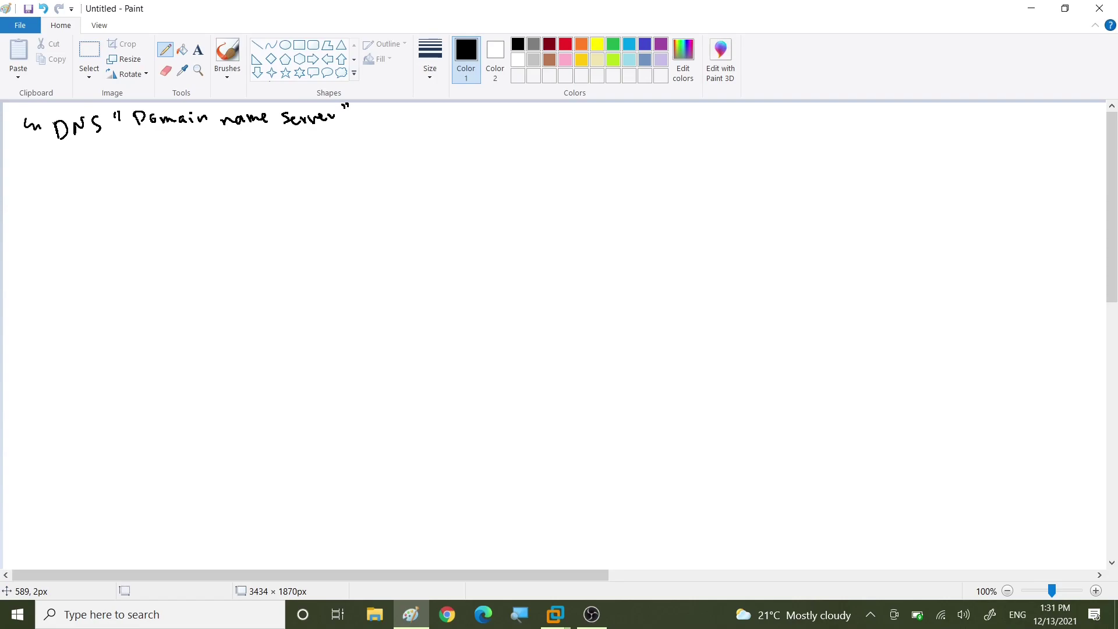
# Step: Draw two curved arrows from the heading, labelled a double-underlined 'address -resolvat' and 'service location'
pyautogui.moveTo(349, 124)
pyautogui.mouseDown()
pyautogui.moveTo(455, 161)
pyautogui.moveTo(301, 181)
pyautogui.moveTo(306, 188)
pyautogui.mouseUp()
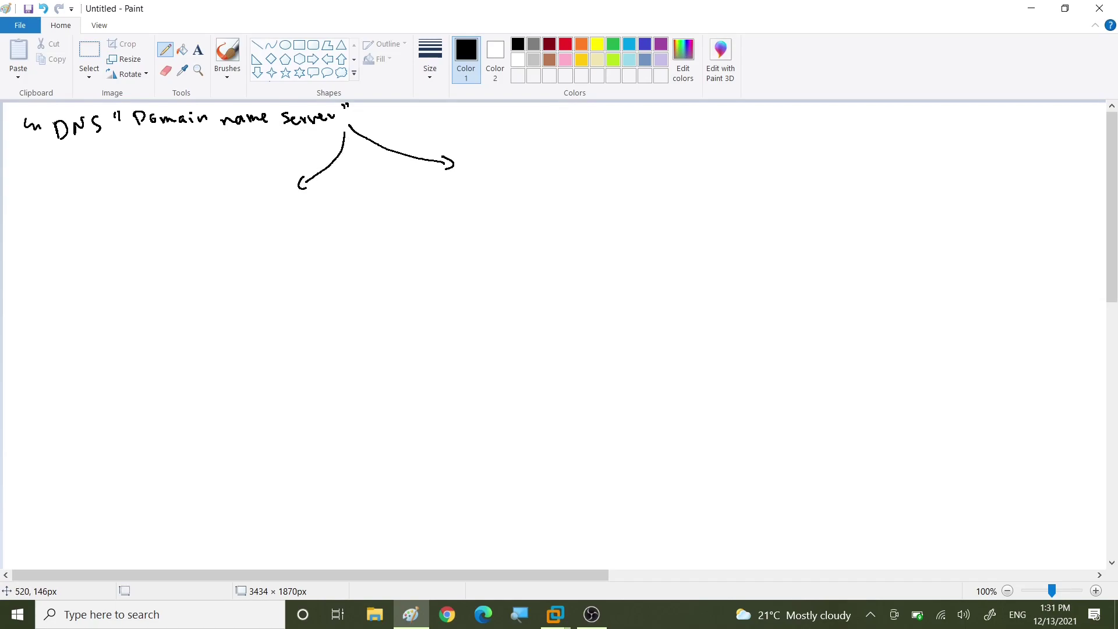
pyautogui.moveTo(458, 180); pyautogui.dragTo(492, 183)
pyautogui.moveTo(503, 168)
pyautogui.mouseDown()
pyautogui.moveTo(499, 181)
pyautogui.moveTo(588, 162)
pyautogui.mouseUp()
pyautogui.moveTo(590, 144)
pyautogui.mouseDown()
pyautogui.moveTo(588, 164)
pyautogui.moveTo(595, 150)
pyautogui.mouseUp()
pyautogui.moveTo(464, 190); pyautogui.dragTo(498, 184)
pyautogui.moveTo(496, 189)
pyautogui.mouseDown()
pyautogui.moveTo(470, 194)
pyautogui.moveTo(494, 214)
pyautogui.moveTo(553, 206)
pyautogui.moveTo(458, 212)
pyautogui.mouseUp()
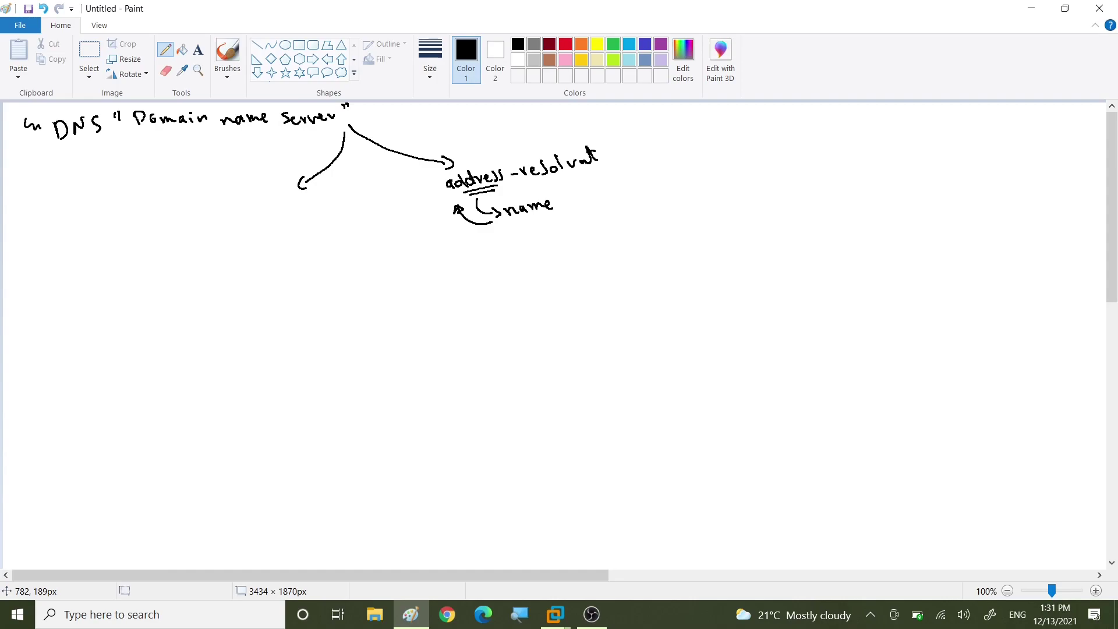
pyautogui.moveTo(266, 199)
pyautogui.mouseDown()
pyautogui.moveTo(273, 210)
pyautogui.moveTo(359, 209)
pyautogui.moveTo(360, 194)
pyautogui.moveTo(387, 205)
pyautogui.mouseUp()
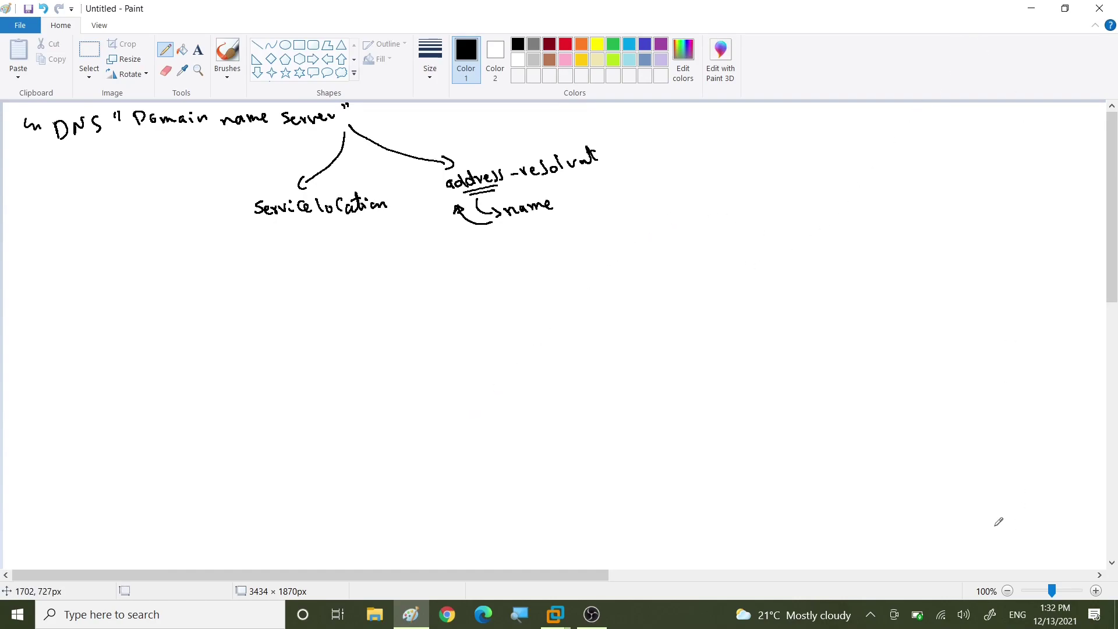
# Step: Open the Wi-Fi connection details showing IPv4 DNS server 8.8.8.8, then launch Microsoft Edge
pyautogui.rightClick(941, 614)
pyautogui.click(878, 484)
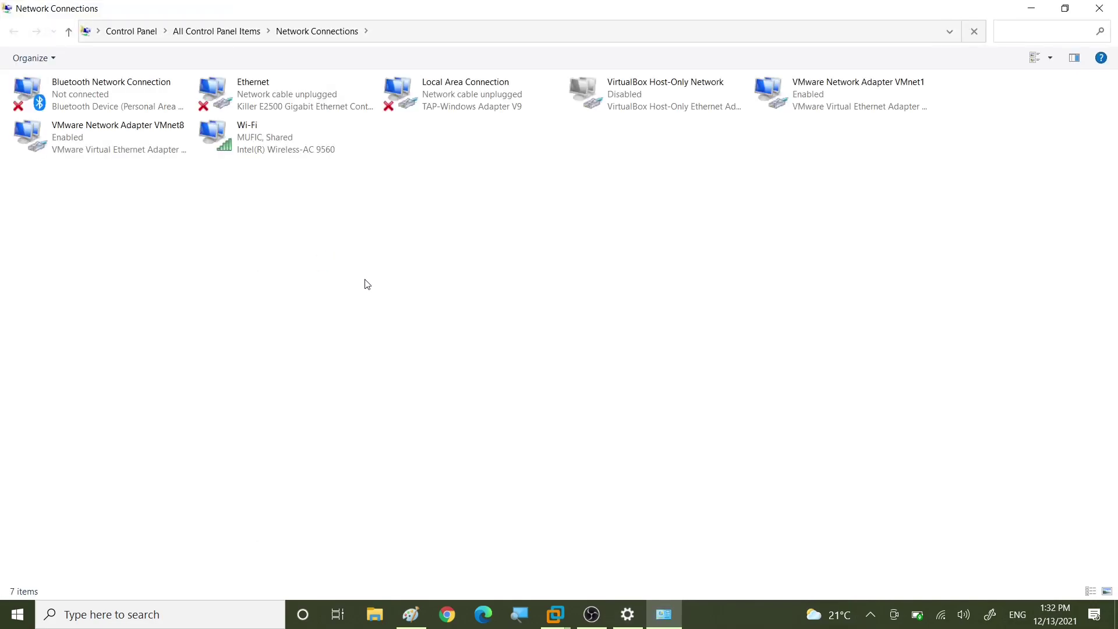
pyautogui.doubleClick(247, 141)
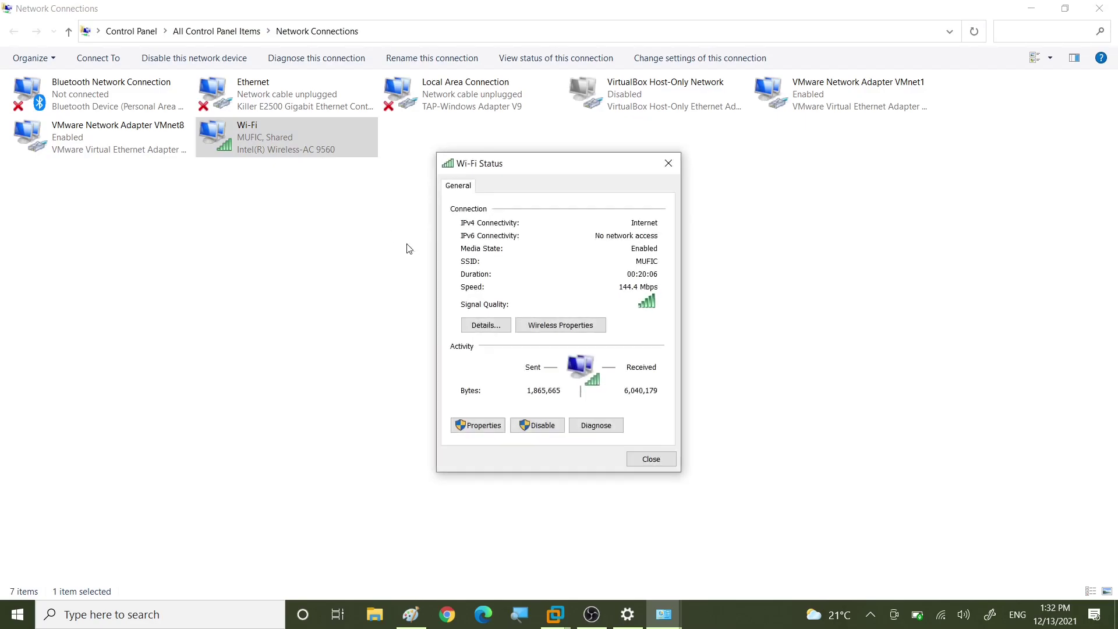
pyautogui.click(486, 325)
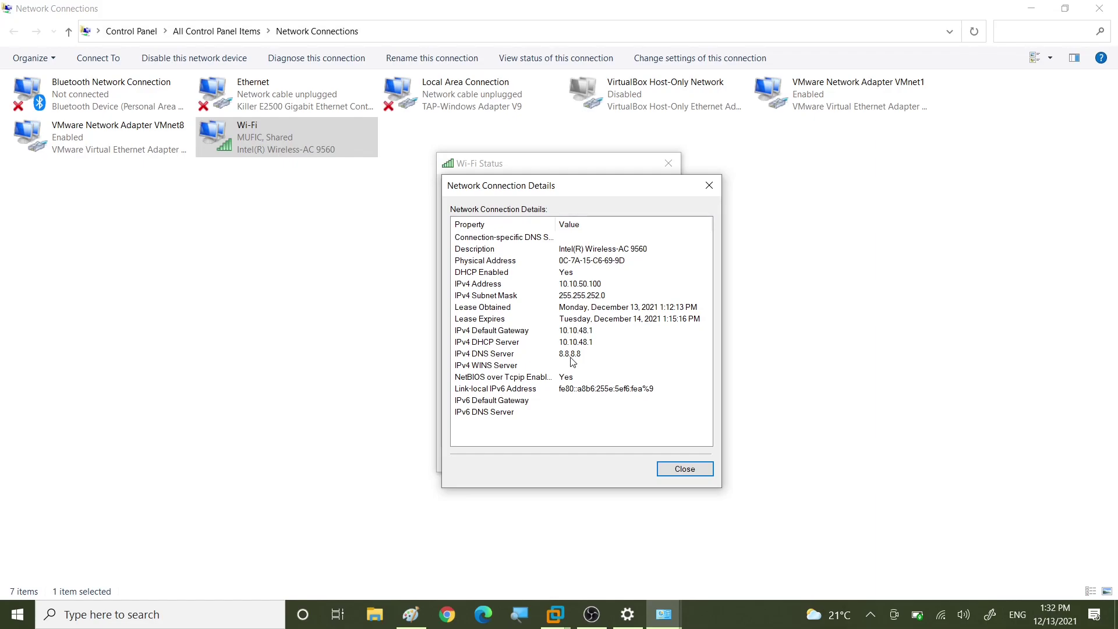
pyautogui.click(483, 621)
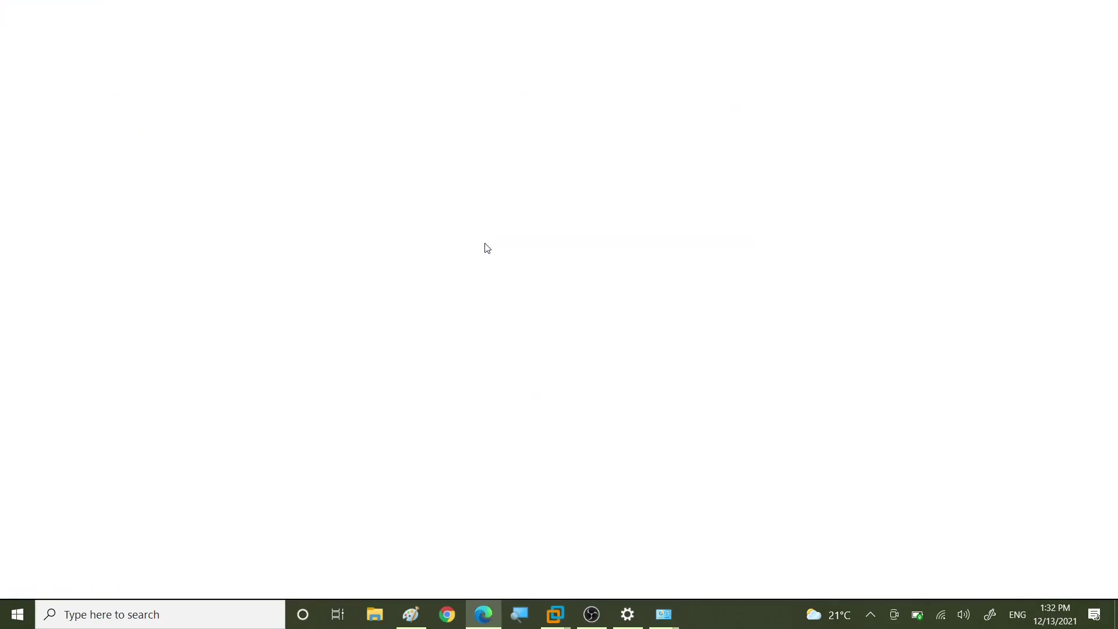
# Step: Load the Google homepage from Edge's favourites and switch back to the Paint sketch
pyautogui.click(42, 64)
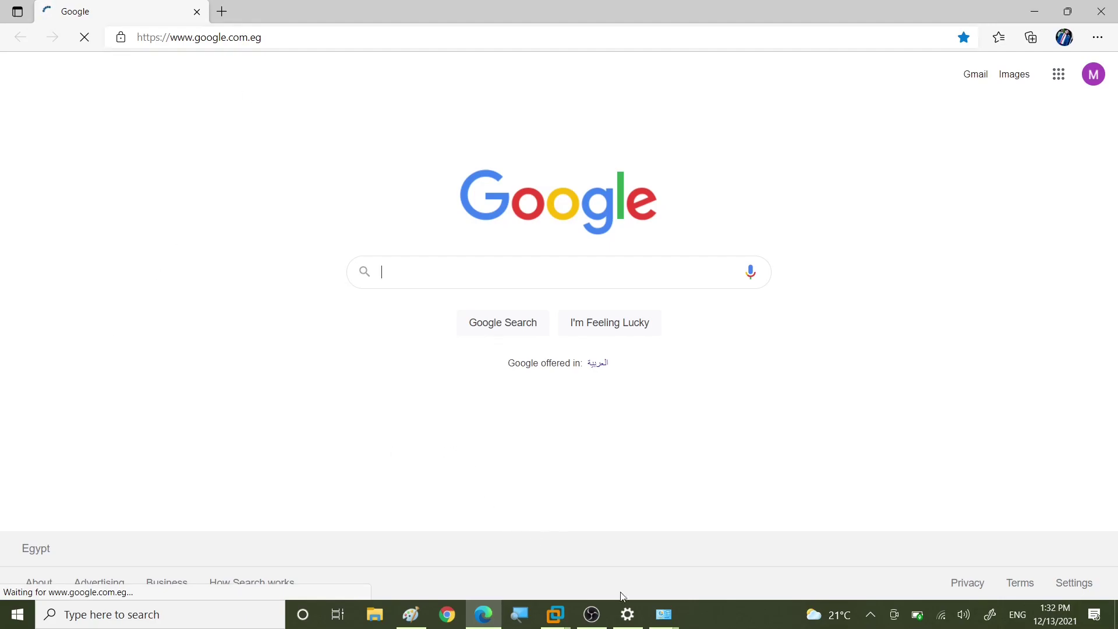
pyautogui.click(416, 618)
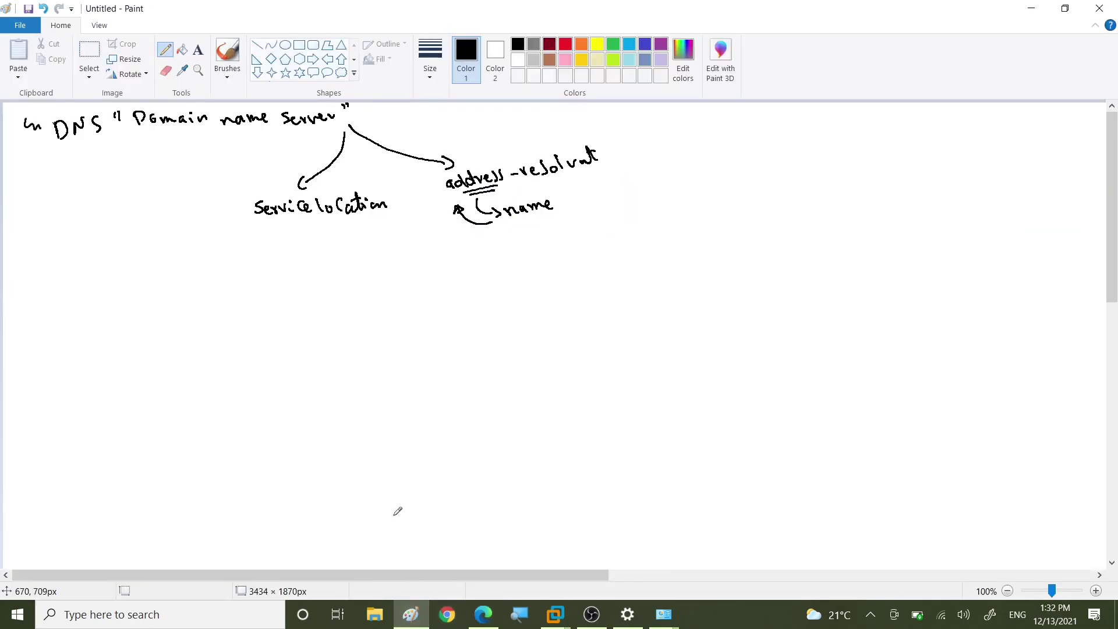
# Step: Sketch a computer with the list 1 hostfile, 2 Lmhost file, 3 wins (struck out), 4 DNS Cach, 5 DNS Server
pyautogui.moveTo(57, 286)
pyautogui.mouseDown()
pyautogui.moveTo(73, 288)
pyautogui.moveTo(64, 306)
pyautogui.moveTo(81, 314)
pyautogui.moveTo(71, 317)
pyautogui.mouseUp()
pyautogui.moveTo(102, 279)
pyautogui.mouseDown()
pyautogui.moveTo(135, 286)
pyautogui.moveTo(177, 262)
pyautogui.mouseUp()
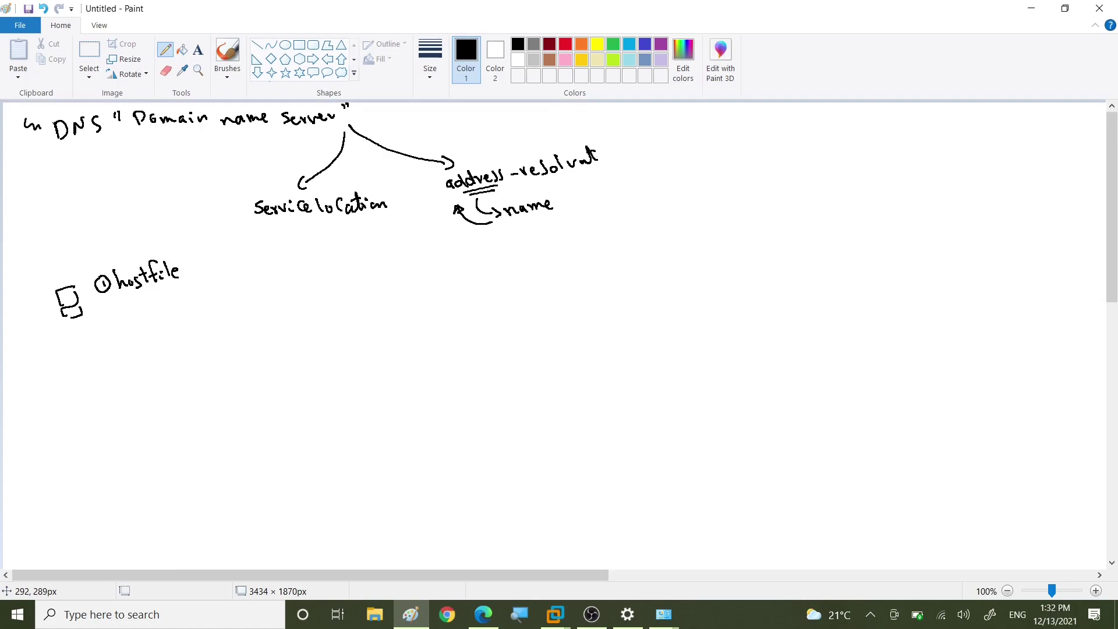
pyautogui.moveTo(103, 318)
pyautogui.mouseDown()
pyautogui.moveTo(112, 328)
pyautogui.moveTo(110, 315)
pyautogui.moveTo(128, 326)
pyautogui.moveTo(220, 307)
pyautogui.mouseUp()
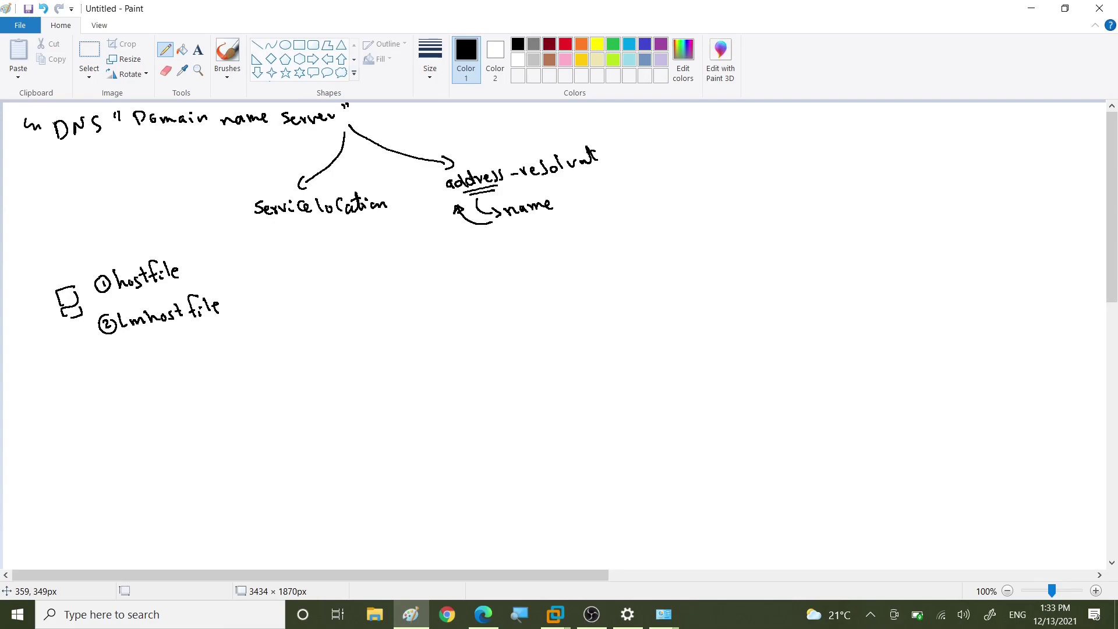
pyautogui.moveTo(108, 350)
pyautogui.mouseDown()
pyautogui.moveTo(110, 368)
pyautogui.moveTo(117, 348)
pyautogui.moveTo(176, 364)
pyautogui.moveTo(93, 367)
pyautogui.mouseUp()
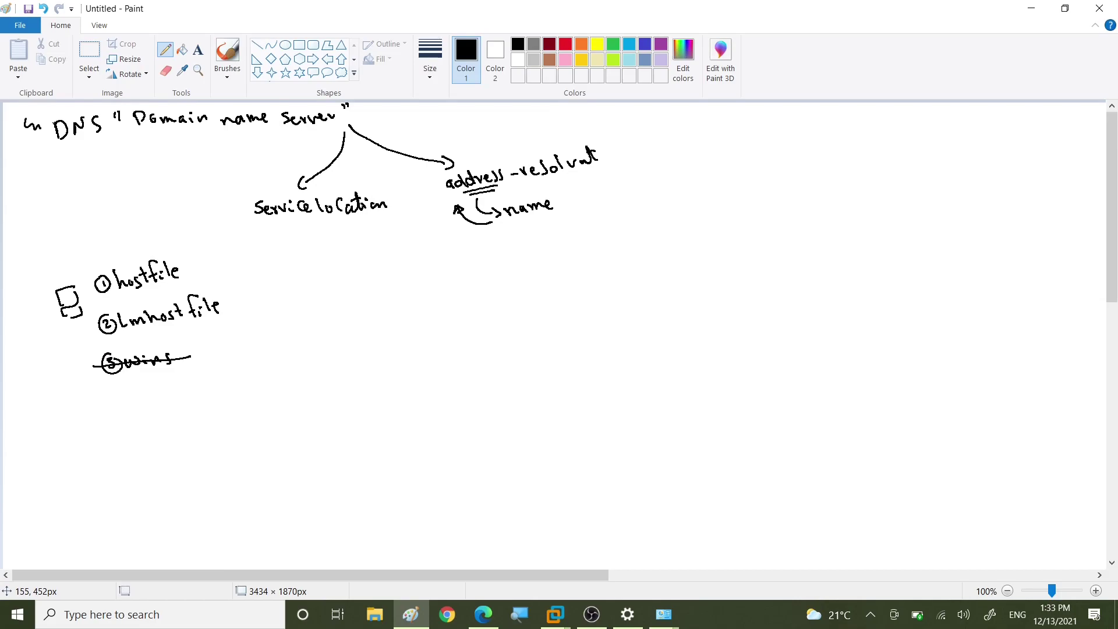
pyautogui.moveTo(110, 391)
pyautogui.mouseDown()
pyautogui.moveTo(116, 408)
pyautogui.moveTo(103, 402)
pyautogui.moveTo(116, 392)
pyautogui.moveTo(144, 406)
pyautogui.moveTo(163, 388)
pyautogui.moveTo(210, 396)
pyautogui.mouseUp()
pyautogui.moveTo(216, 382); pyautogui.dragTo(223, 391)
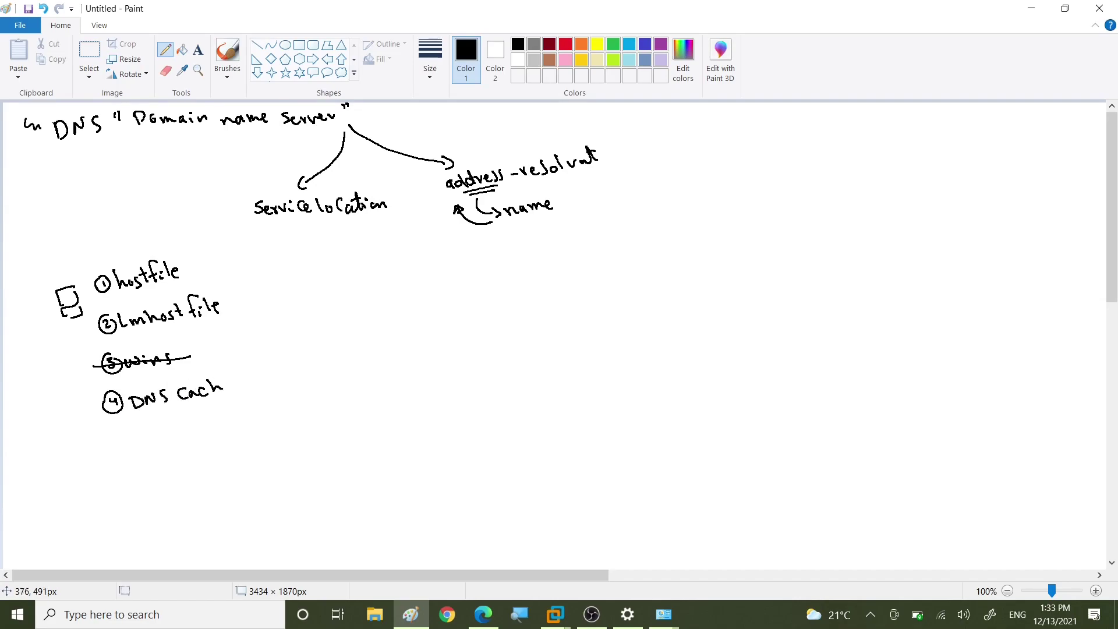
pyautogui.moveTo(121, 436)
pyautogui.mouseDown()
pyautogui.moveTo(107, 444)
pyautogui.moveTo(172, 444)
pyautogui.moveTo(239, 420)
pyautogui.mouseUp()
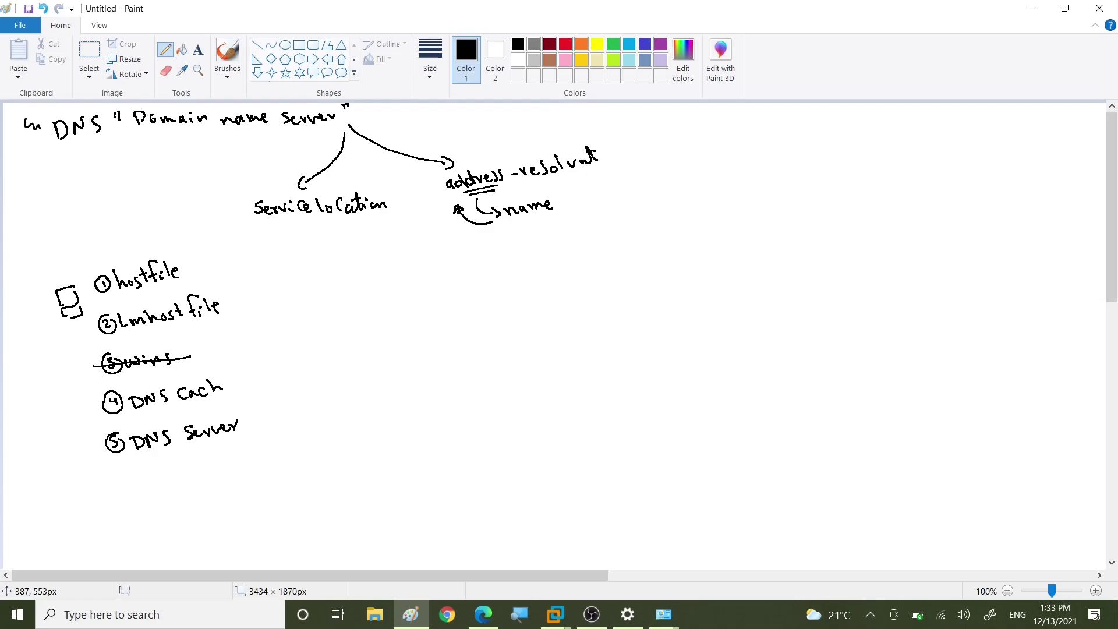
# Step: Link the computer by a line through a router box and a circled X to a large cloud
pyautogui.moveTo(98, 302)
pyautogui.mouseDown()
pyautogui.moveTo(358, 303)
pyautogui.moveTo(311, 309)
pyautogui.moveTo(339, 294)
pyautogui.moveTo(328, 305)
pyautogui.mouseUp()
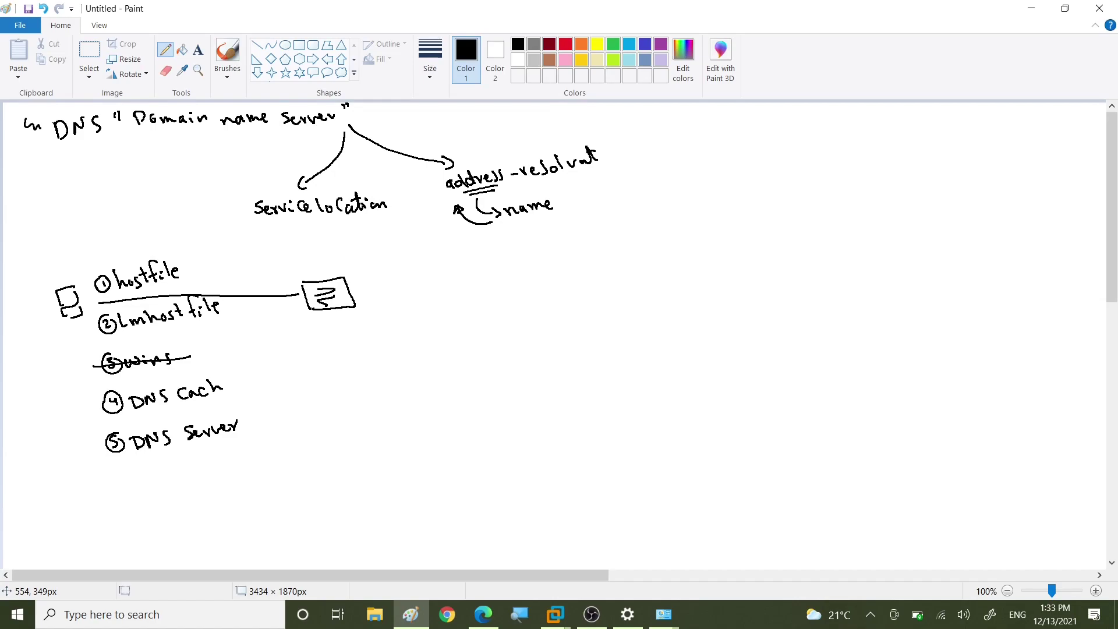
pyautogui.moveTo(351, 290); pyautogui.dragTo(467, 304)
pyautogui.moveTo(462, 284)
pyautogui.mouseDown()
pyautogui.moveTo(475, 297)
pyautogui.moveTo(452, 290)
pyautogui.moveTo(476, 283)
pyautogui.mouseUp()
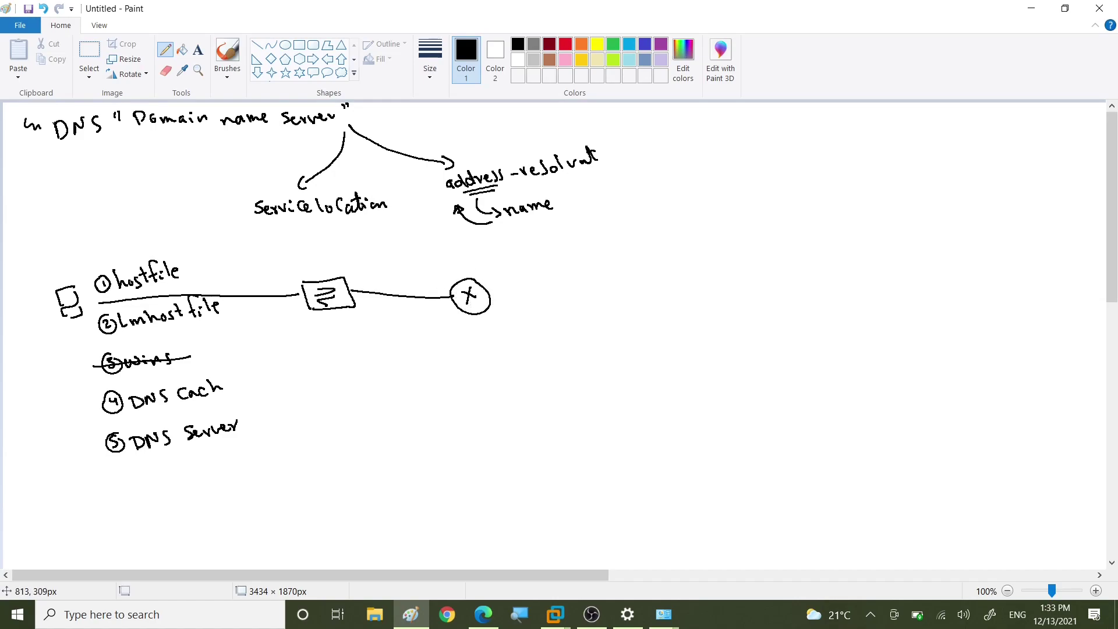
pyautogui.moveTo(492, 297); pyautogui.dragTo(515, 297)
pyautogui.moveTo(564, 260)
pyautogui.mouseDown()
pyautogui.moveTo(583, 223)
pyautogui.moveTo(763, 149)
pyautogui.moveTo(984, 216)
pyautogui.moveTo(903, 444)
pyautogui.moveTo(539, 381)
pyautogui.moveTo(518, 319)
pyautogui.mouseUp()
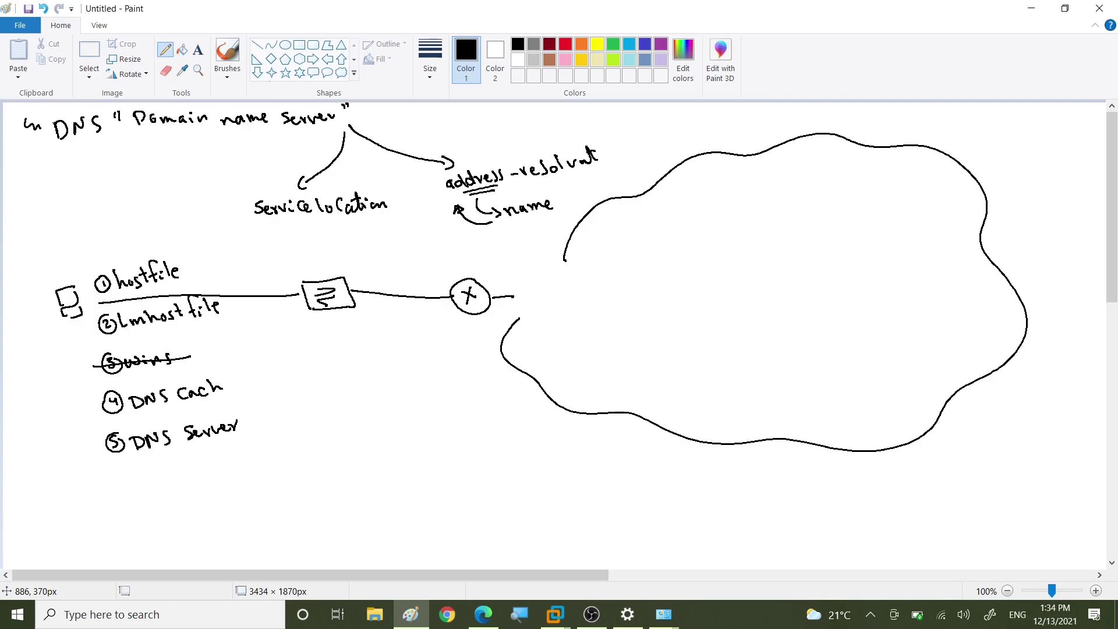
# Step: Sketch a server box labelled DNS forwarder inside the cloud and connect it to the circled X
pyautogui.moveTo(644, 216)
pyautogui.mouseDown()
pyautogui.moveTo(641, 262)
pyautogui.moveTo(650, 213)
pyautogui.moveTo(636, 228)
pyautogui.mouseUp()
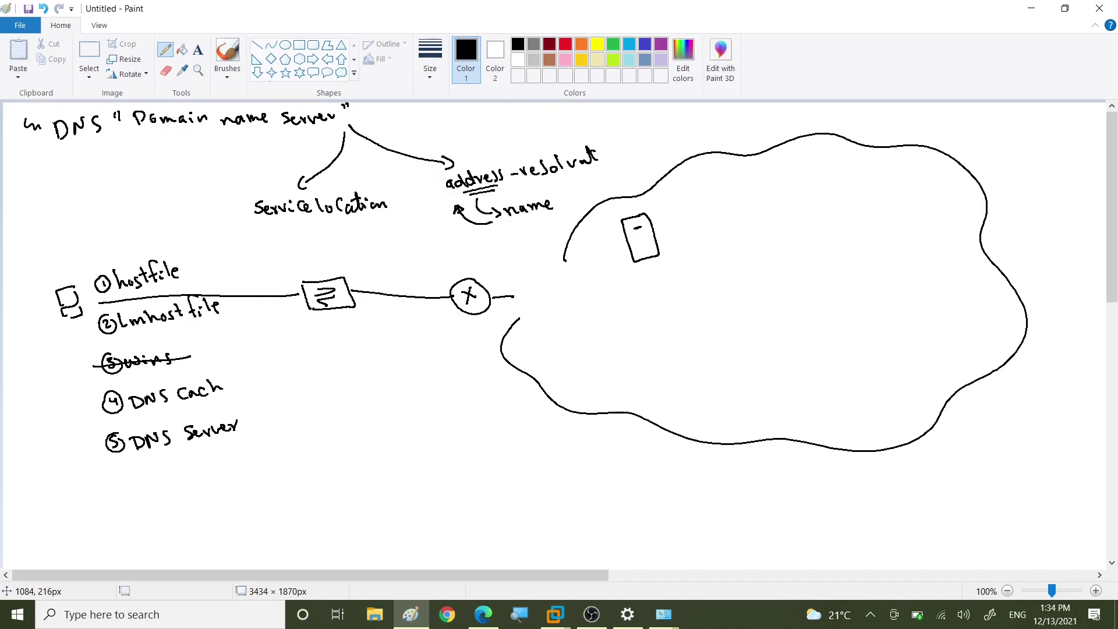
pyautogui.moveTo(632, 270)
pyautogui.mouseDown()
pyautogui.moveTo(644, 286)
pyautogui.moveTo(652, 271)
pyautogui.moveTo(656, 283)
pyautogui.moveTo(670, 279)
pyautogui.moveTo(729, 250)
pyautogui.mouseUp()
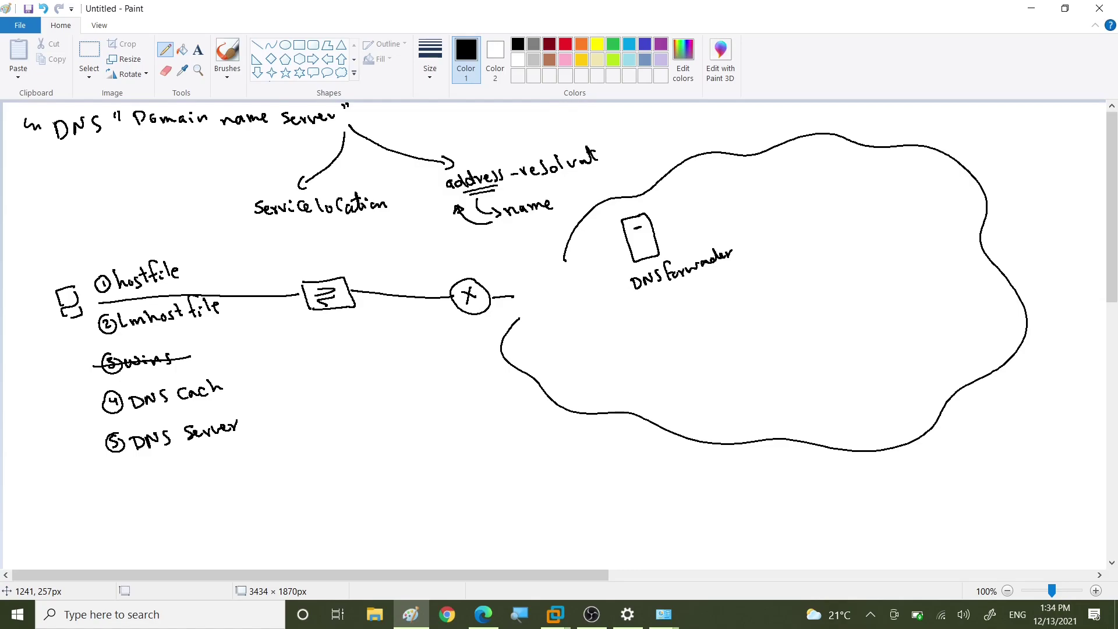
pyautogui.moveTo(513, 298); pyautogui.dragTo(623, 249)
pyautogui.click(565, 44)
pyautogui.moveTo(91, 288)
pyautogui.mouseDown()
pyautogui.moveTo(478, 268)
pyautogui.moveTo(604, 230)
pyautogui.moveTo(576, 235)
pyautogui.mouseUp()
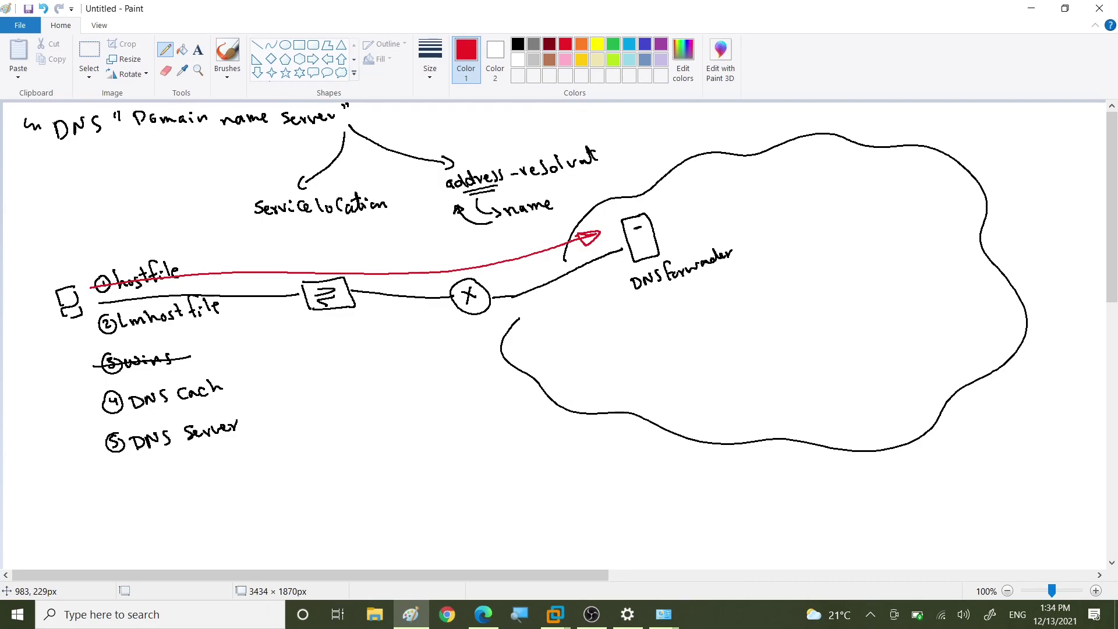
pyautogui.moveTo(282, 257); pyautogui.dragTo(428, 254)
pyautogui.click(333, 259)
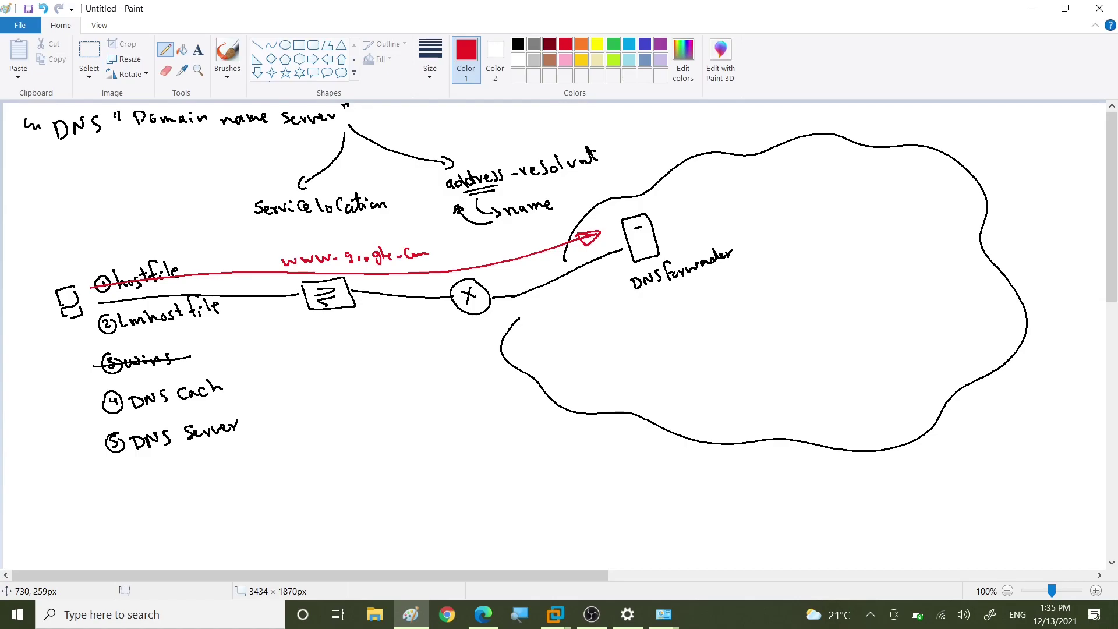
pyautogui.click(517, 44)
# Step: Sketch a Root hint server box in the cloud's top right and link it to the DNS forwarder
pyautogui.moveTo(860, 169)
pyautogui.mouseDown()
pyautogui.moveTo(903, 167)
pyautogui.moveTo(932, 201)
pyautogui.moveTo(900, 238)
pyautogui.moveTo(872, 168)
pyautogui.moveTo(897, 187)
pyautogui.mouseUp()
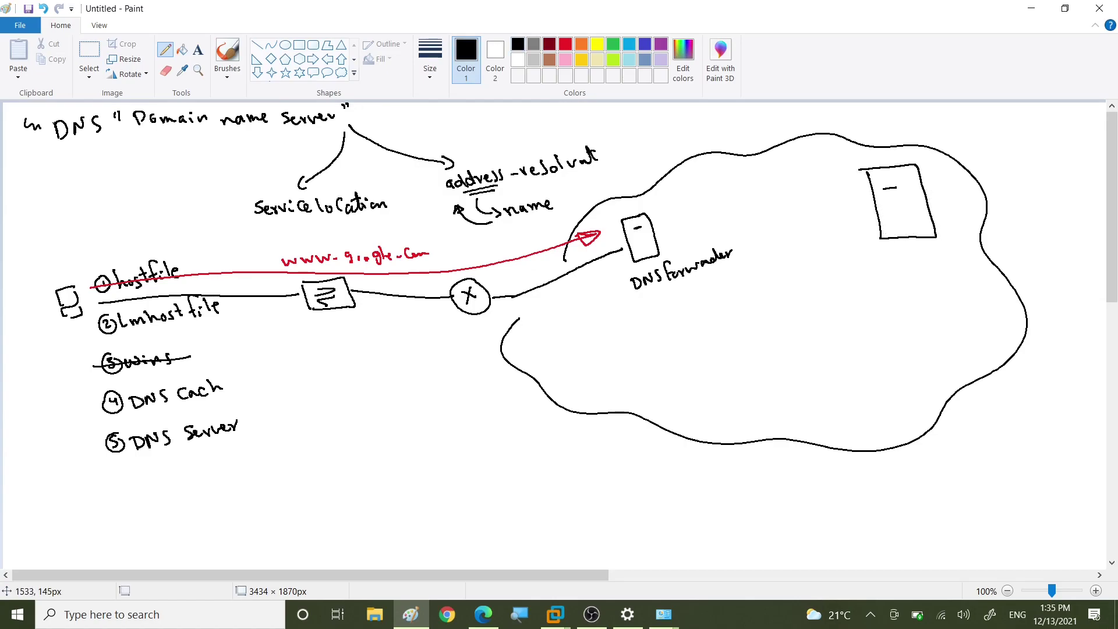
pyautogui.moveTo(869, 140); pyautogui.dragTo(870, 157)
pyautogui.moveTo(869, 141)
pyautogui.mouseDown()
pyautogui.moveTo(883, 156)
pyautogui.moveTo(906, 139)
pyautogui.moveTo(939, 145)
pyautogui.moveTo(956, 131)
pyautogui.mouseUp()
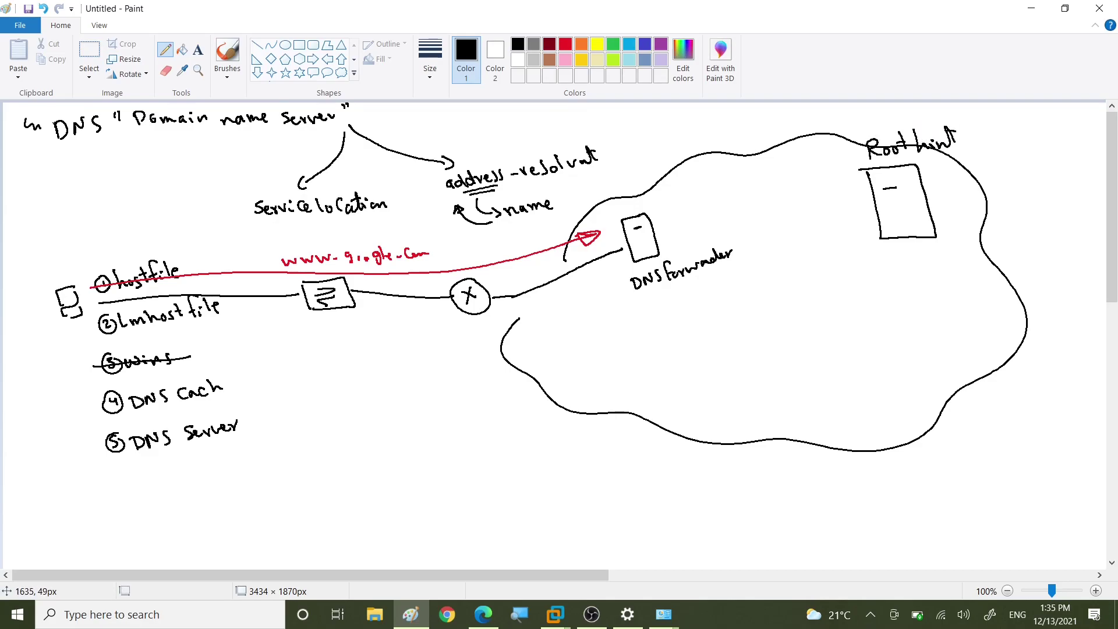
pyautogui.moveTo(661, 240); pyautogui.dragTo(883, 198)
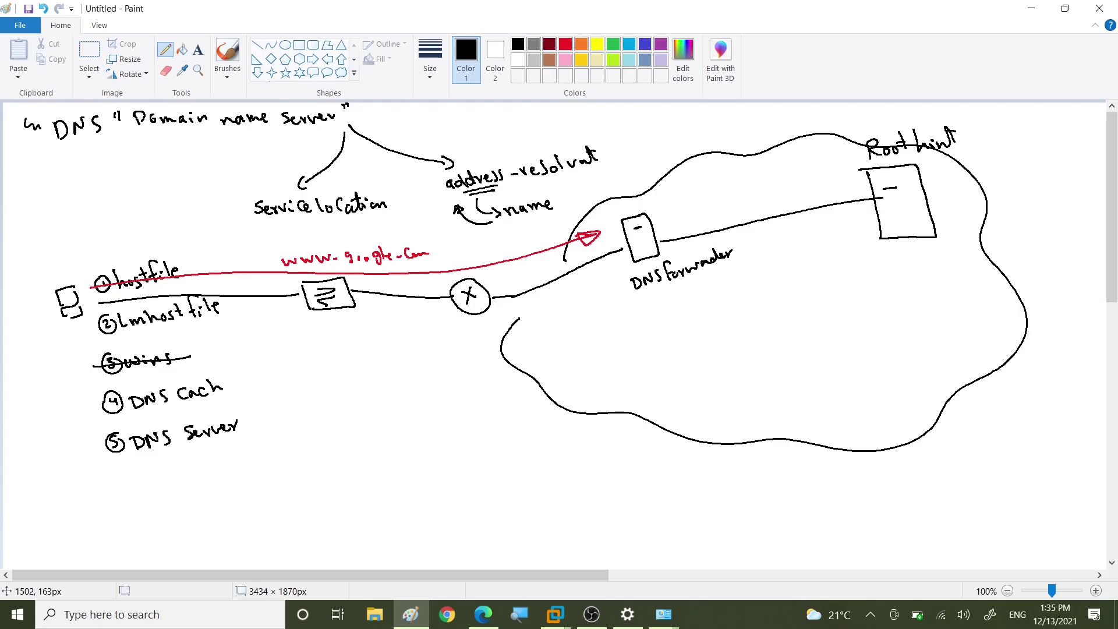
# Step: Add .com, .edu and .uk server boxes below Root hint, with dashes trailing after .uk
pyautogui.moveTo(890, 245)
pyautogui.mouseDown()
pyautogui.moveTo(788, 300)
pyautogui.moveTo(816, 307)
pyautogui.moveTo(802, 291)
pyautogui.mouseUp()
pyautogui.moveTo(799, 303)
pyautogui.mouseDown()
pyautogui.moveTo(778, 322)
pyautogui.moveTo(789, 322)
pyautogui.mouseUp()
pyautogui.click(762, 324)
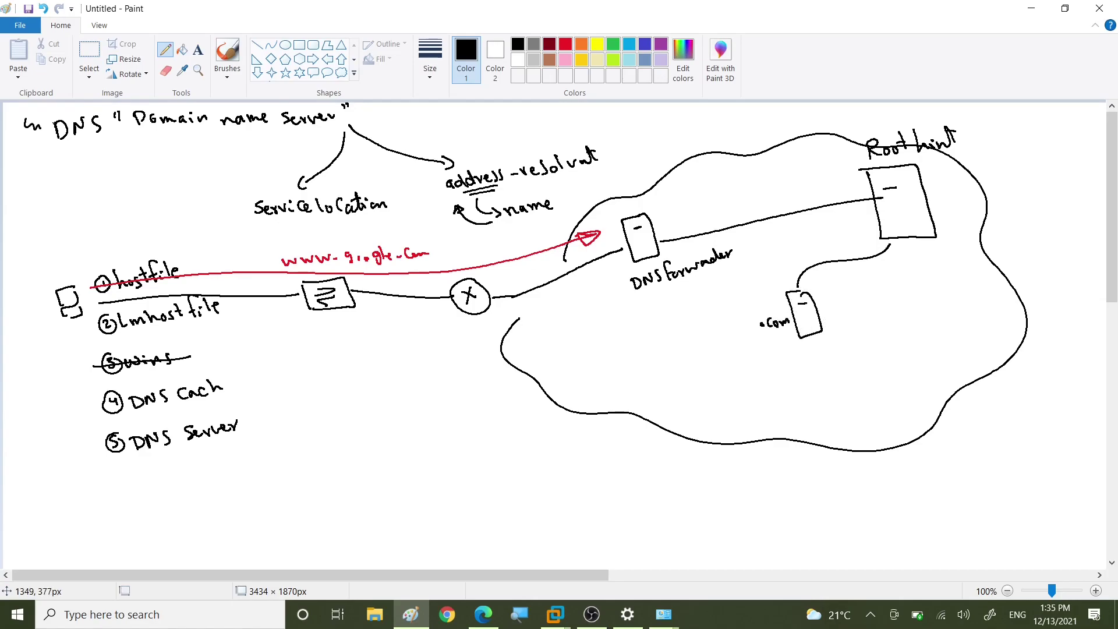
pyautogui.moveTo(849, 285)
pyautogui.mouseDown()
pyautogui.moveTo(882, 318)
pyautogui.moveTo(849, 285)
pyautogui.moveTo(856, 292)
pyautogui.mouseUp()
pyautogui.click(866, 336)
pyautogui.moveTo(873, 331); pyautogui.dragTo(895, 330)
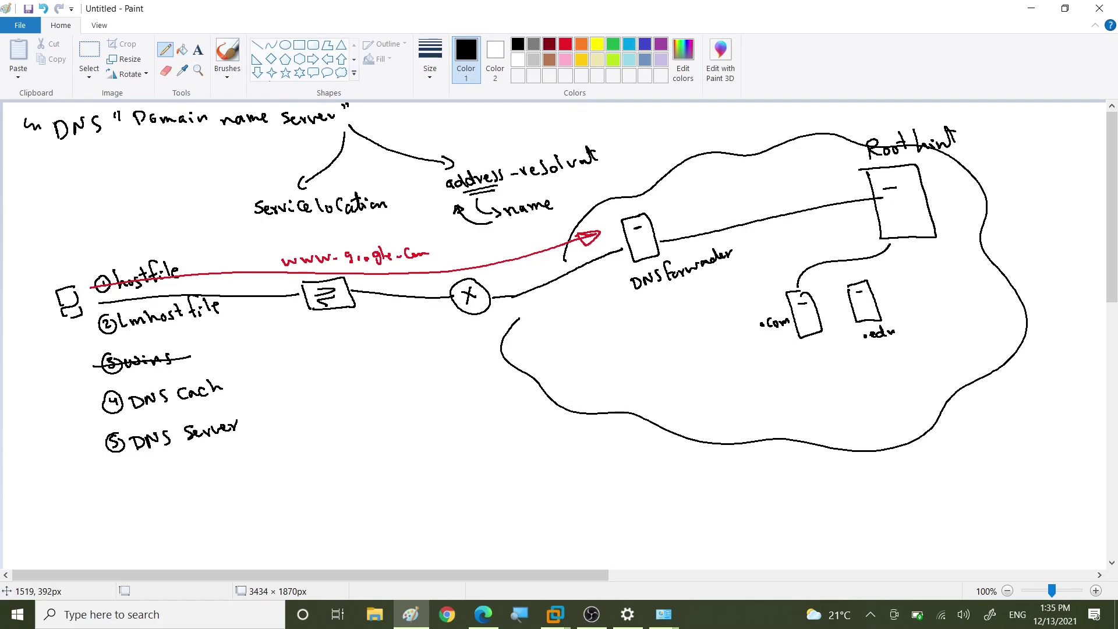
pyautogui.moveTo(898, 282)
pyautogui.mouseDown()
pyautogui.moveTo(930, 300)
pyautogui.moveTo(898, 282)
pyautogui.moveTo(937, 330)
pyautogui.mouseUp()
pyautogui.click(922, 330)
pyautogui.moveTo(946, 319)
pyautogui.mouseDown()
pyautogui.moveTo(947, 330)
pyautogui.moveTo(960, 297)
pyautogui.mouseUp()
pyautogui.moveTo(963, 296); pyautogui.dragTo(983, 292)
pyautogui.moveTo(987, 292); pyautogui.dragTo(1000, 289)
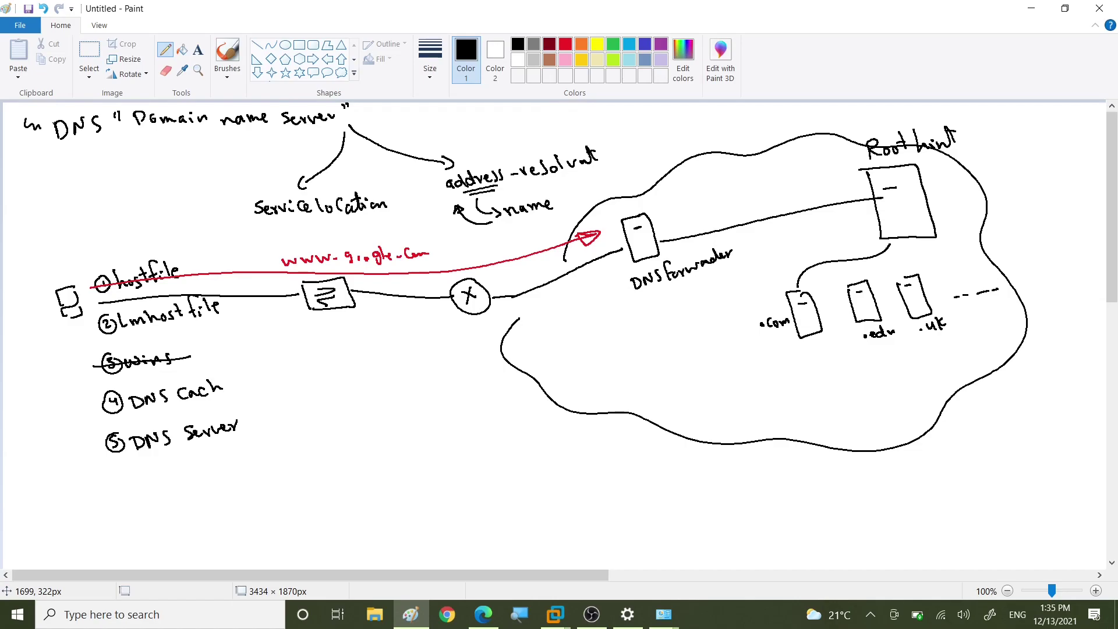
# Step: Circle .Com in the red address and draw a red arrow from the forwarder to Root hint
pyautogui.moveTo(398, 246)
pyautogui.mouseDown()
pyautogui.moveTo(416, 236)
pyautogui.moveTo(436, 266)
pyautogui.moveTo(395, 257)
pyautogui.mouseUp()
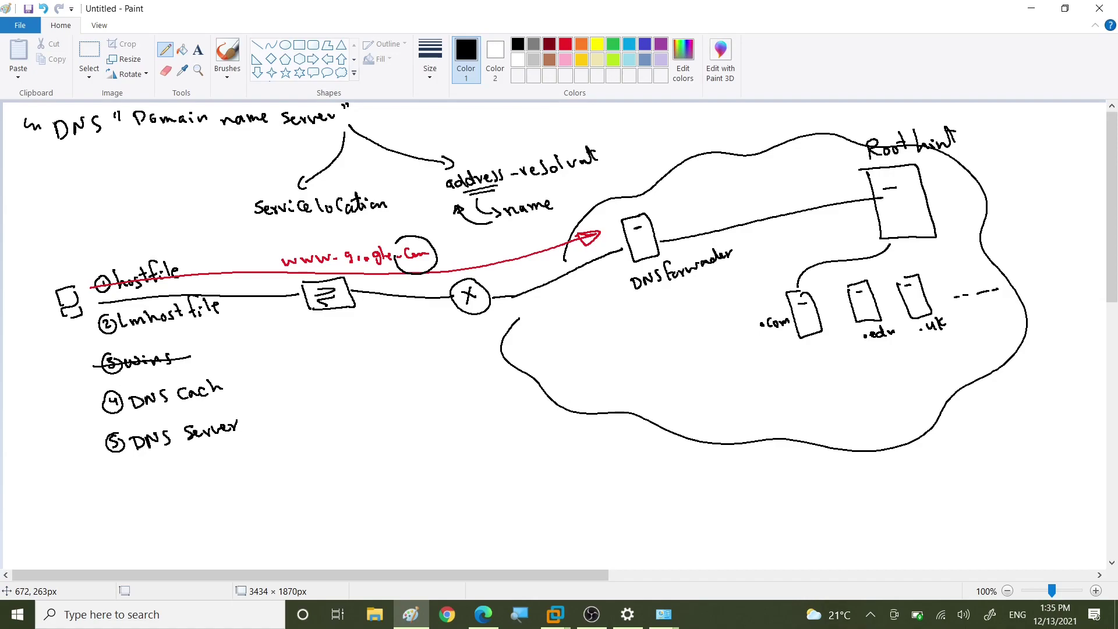
pyautogui.click(566, 44)
pyautogui.moveTo(675, 220)
pyautogui.mouseDown()
pyautogui.moveTo(847, 175)
pyautogui.moveTo(828, 176)
pyautogui.mouseUp()
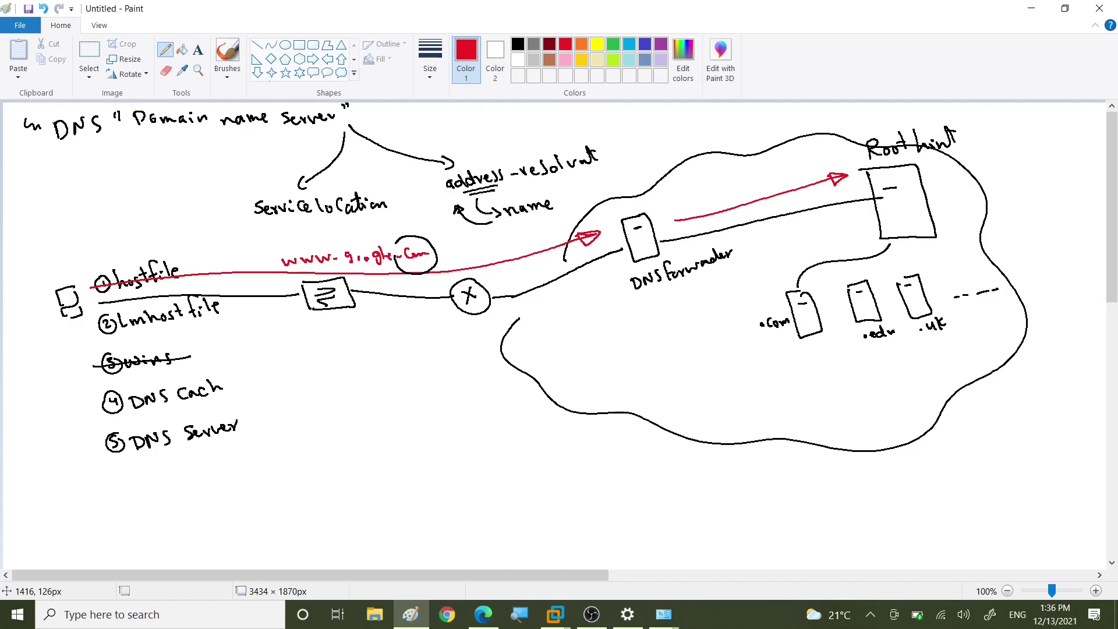
# Step: Draw a red arrow from Root hint to .com and outline a red cloud labelled google below
pyautogui.moveTo(883, 217); pyautogui.dragTo(818, 297)
pyautogui.moveTo(677, 487)
pyautogui.mouseDown()
pyautogui.moveTo(734, 447)
pyautogui.moveTo(857, 445)
pyautogui.moveTo(900, 532)
pyautogui.moveTo(686, 541)
pyautogui.moveTo(667, 452)
pyautogui.moveTo(696, 452)
pyautogui.mouseUp()
pyautogui.moveTo(948, 472); pyautogui.dragTo(944, 487)
pyautogui.moveTo(953, 483)
pyautogui.mouseDown()
pyautogui.moveTo(974, 478)
pyautogui.moveTo(972, 490)
pyautogui.mouseUp()
pyautogui.moveTo(981, 482)
pyautogui.mouseDown()
pyautogui.moveTo(984, 465)
pyautogui.moveTo(996, 479)
pyautogui.mouseUp()
# Step: Add a DNS pc1 server box in the red cloud and extend the label to PC-google.Com
pyautogui.moveTo(860, 473)
pyautogui.mouseDown()
pyautogui.moveTo(847, 523)
pyautogui.moveTo(860, 475)
pyautogui.moveTo(853, 488)
pyautogui.mouseUp()
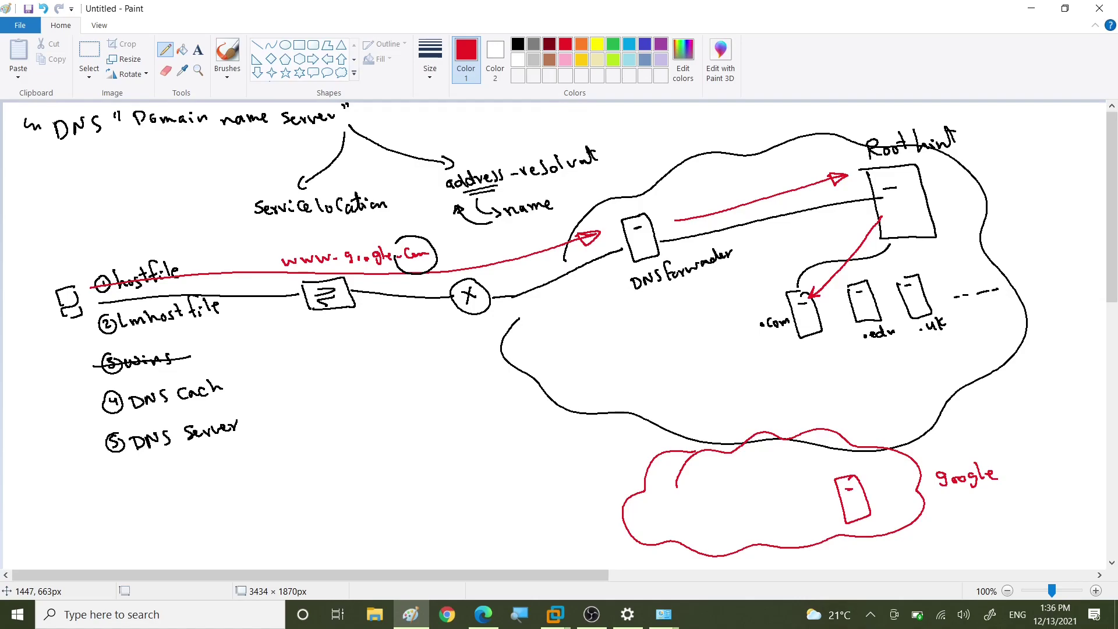
pyautogui.moveTo(819, 468)
pyautogui.mouseDown()
pyautogui.moveTo(822, 478)
pyautogui.moveTo(837, 463)
pyautogui.moveTo(845, 471)
pyautogui.mouseUp()
pyautogui.moveTo(868, 474); pyautogui.dragTo(886, 475)
pyautogui.click(1004, 477)
pyautogui.moveTo(1021, 467)
pyautogui.mouseDown()
pyautogui.moveTo(1014, 479)
pyautogui.moveTo(1042, 472)
pyautogui.mouseUp()
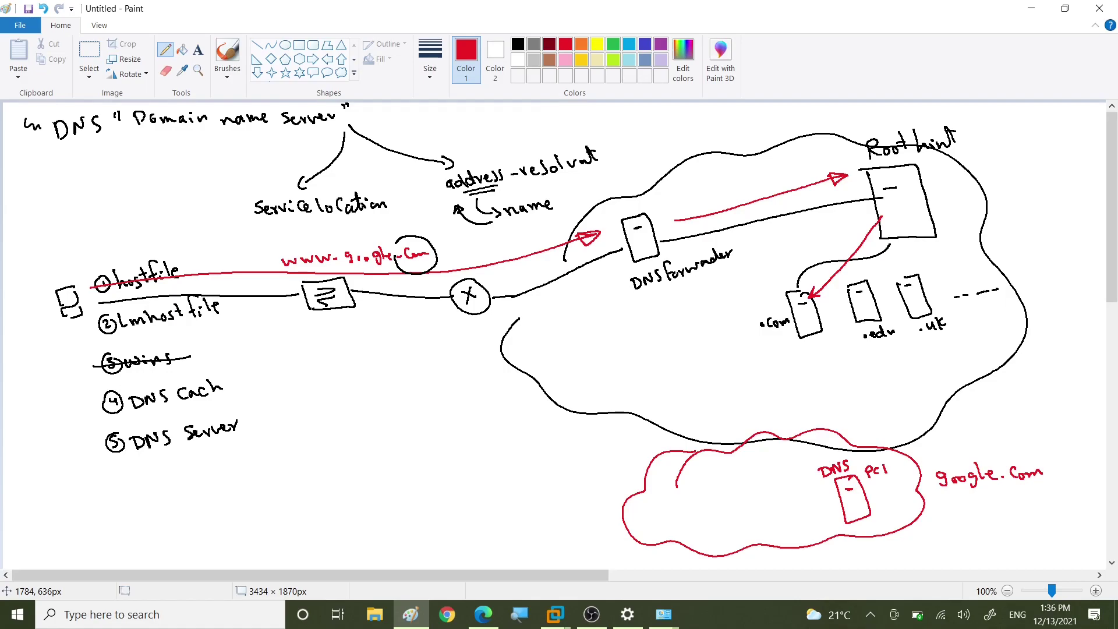
pyautogui.moveTo(927, 479)
pyautogui.mouseDown()
pyautogui.moveTo(937, 479)
pyautogui.moveTo(908, 483)
pyautogui.moveTo(918, 492)
pyautogui.mouseUp()
pyautogui.moveTo(810, 345); pyautogui.dragTo(831, 456)
pyautogui.moveTo(823, 444); pyautogui.dragTo(830, 456)
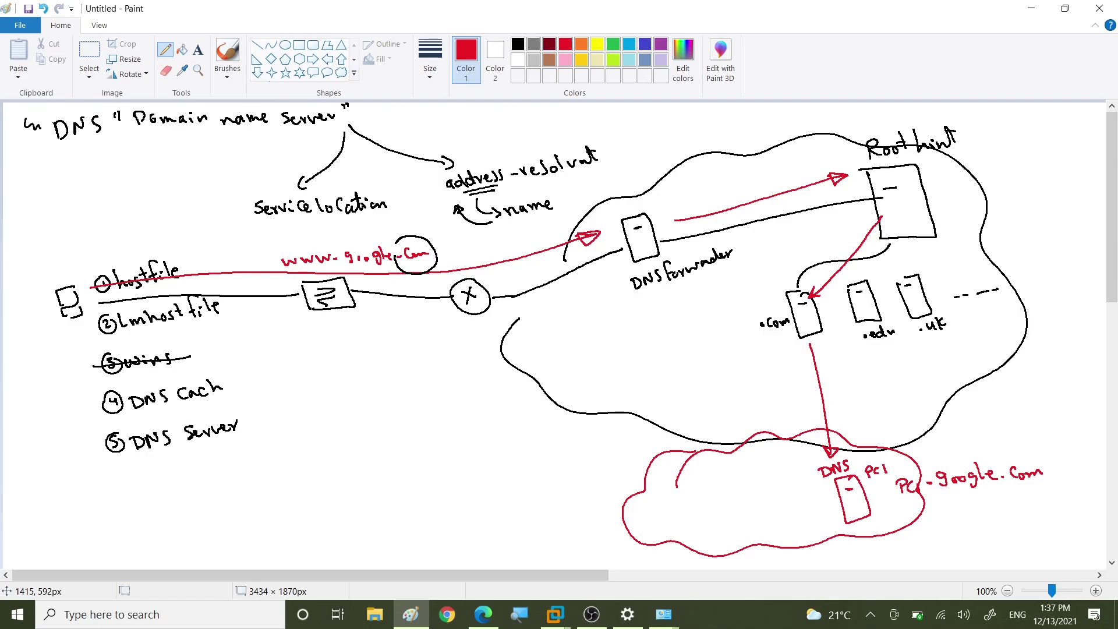
pyautogui.moveTo(928, 466); pyautogui.dragTo(890, 501)
pyautogui.moveTo(898, 458); pyautogui.dragTo(937, 450)
# Step: Draw red return arrows from the google server to .com and Root hint, labelling each Cache
pyautogui.moveTo(818, 447)
pyautogui.mouseDown()
pyautogui.moveTo(791, 343)
pyautogui.moveTo(807, 353)
pyautogui.moveTo(789, 353)
pyautogui.mouseUp()
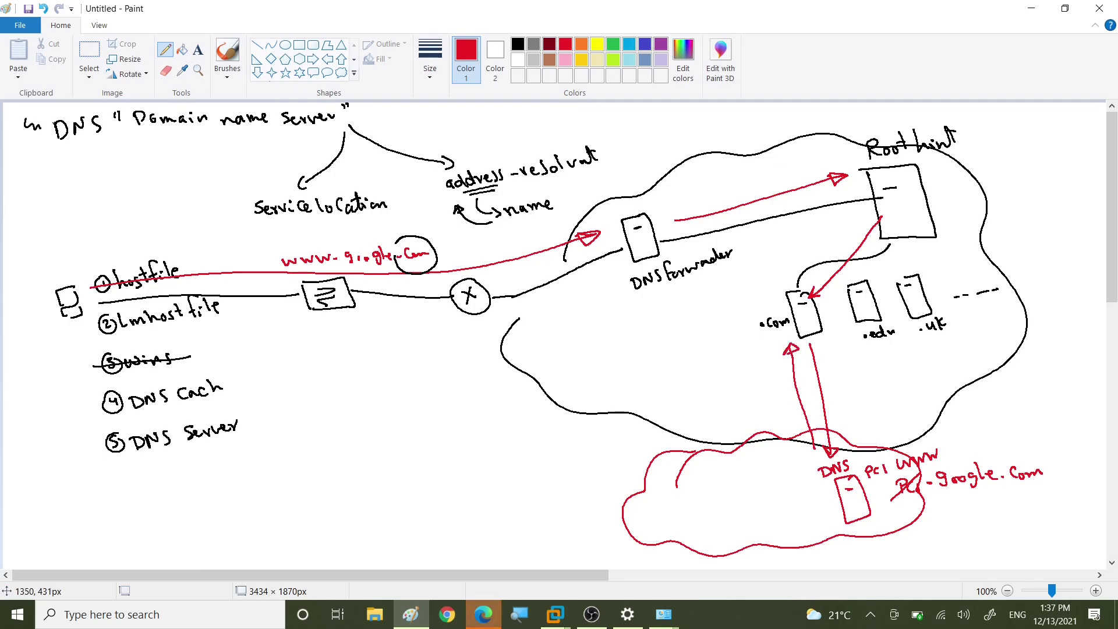
pyautogui.moveTo(727, 306)
pyautogui.mouseDown()
pyautogui.moveTo(726, 320)
pyautogui.moveTo(744, 319)
pyautogui.mouseUp()
pyautogui.moveTo(747, 303); pyautogui.dragTo(757, 312)
pyautogui.moveTo(798, 279)
pyautogui.mouseDown()
pyautogui.moveTo(869, 211)
pyautogui.moveTo(871, 221)
pyautogui.mouseUp()
pyautogui.moveTo(900, 170)
pyautogui.mouseDown()
pyautogui.moveTo(892, 186)
pyautogui.moveTo(909, 184)
pyautogui.mouseUp()
pyautogui.moveTo(917, 172)
pyautogui.mouseDown()
pyautogui.moveTo(915, 183)
pyautogui.moveTo(936, 171)
pyautogui.mouseUp()
# Step: Continue red return arrows to the DNS forwarder and the client, writing Cache beside each
pyautogui.moveTo(853, 186); pyautogui.dragTo(693, 238)
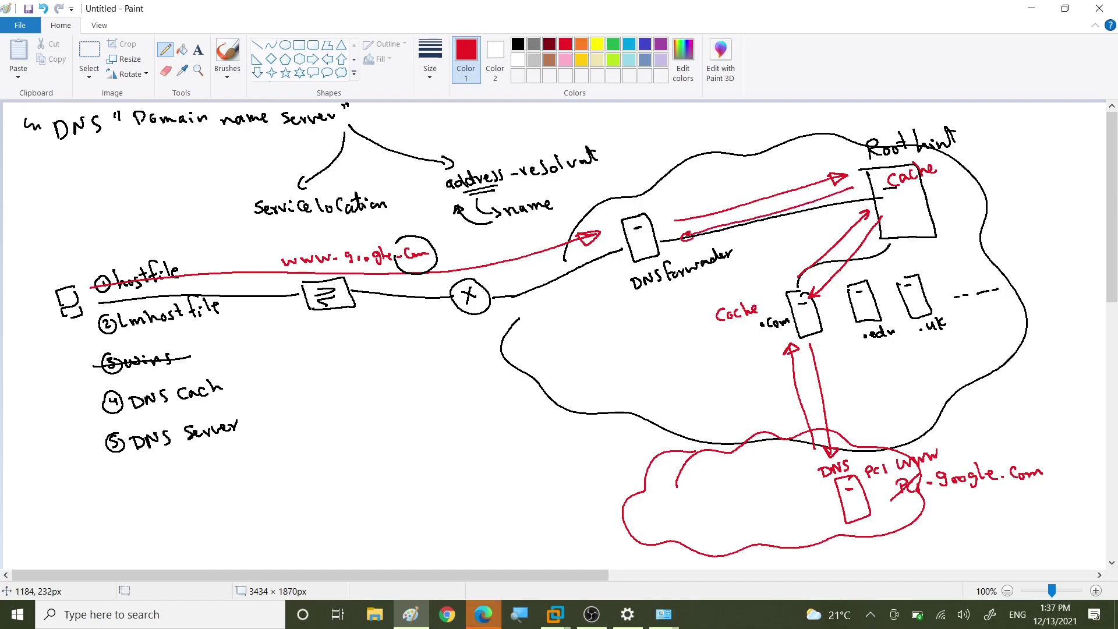
pyautogui.moveTo(646, 194)
pyautogui.mouseDown()
pyautogui.moveTo(636, 208)
pyautogui.moveTo(650, 205)
pyautogui.mouseUp()
pyautogui.moveTo(663, 194)
pyautogui.mouseDown()
pyautogui.moveTo(660, 202)
pyautogui.moveTo(681, 194)
pyautogui.mouseUp()
pyautogui.moveTo(622, 246)
pyautogui.mouseDown()
pyautogui.moveTo(582, 268)
pyautogui.moveTo(298, 325)
pyautogui.moveTo(108, 309)
pyautogui.moveTo(102, 318)
pyautogui.mouseUp()
pyautogui.moveTo(24, 327); pyautogui.dragTo(17, 349)
pyautogui.moveTo(35, 332)
pyautogui.mouseDown()
pyautogui.moveTo(30, 345)
pyautogui.moveTo(64, 326)
pyautogui.mouseUp()
pyautogui.moveTo(64, 322); pyautogui.dragTo(73, 315)
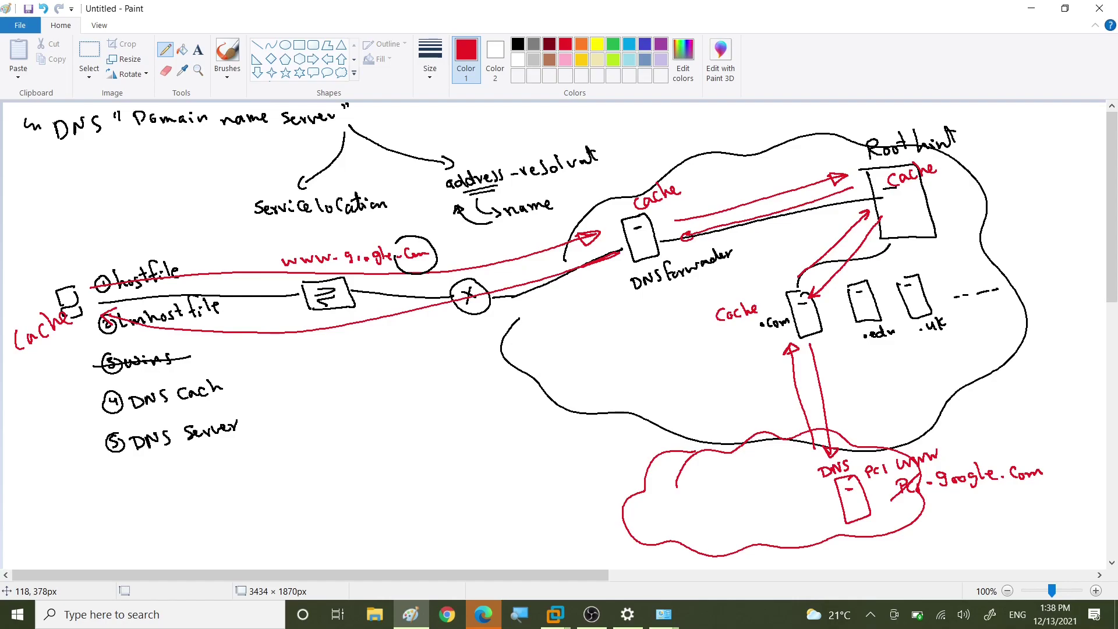
# Step: Draw a red wavy underline under DNS Cach, then open Command Prompt and type ipconfig /dnsdisplay
pyautogui.moveTo(143, 416); pyautogui.dragTo(216, 401)
pyautogui.click(4, 622)
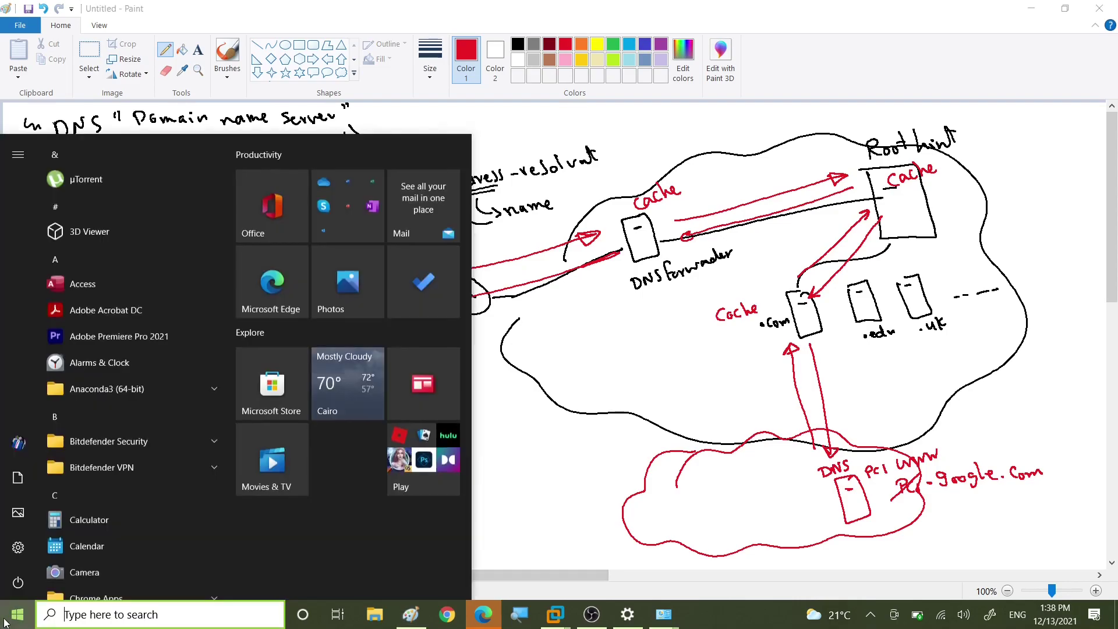
pyautogui.write('cmd')
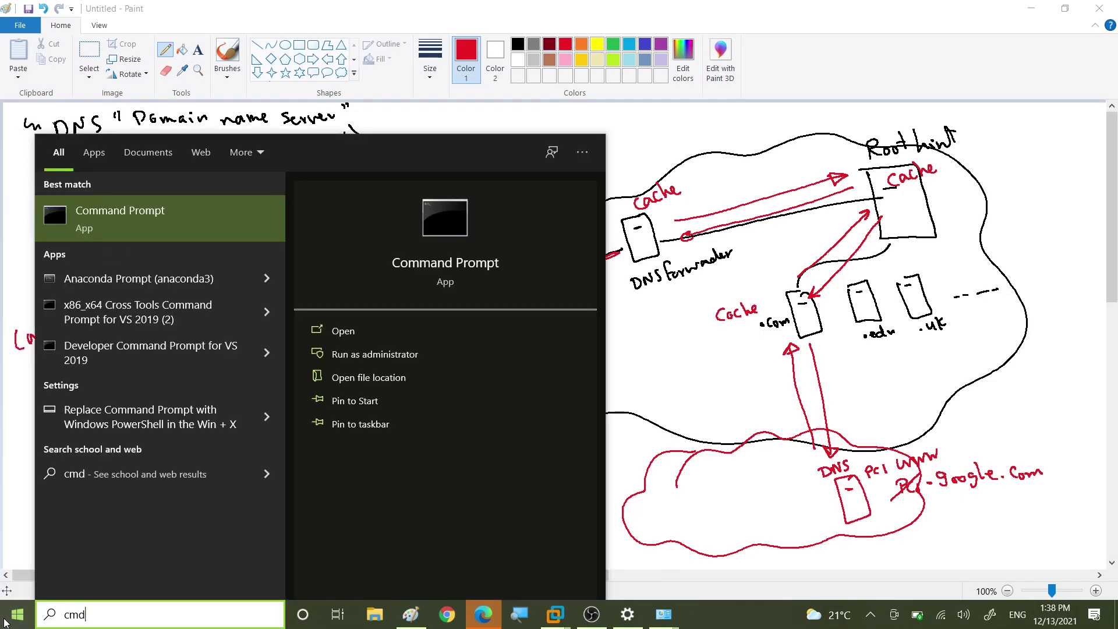
pyautogui.press('Return')
pyautogui.write('ipconfig ')
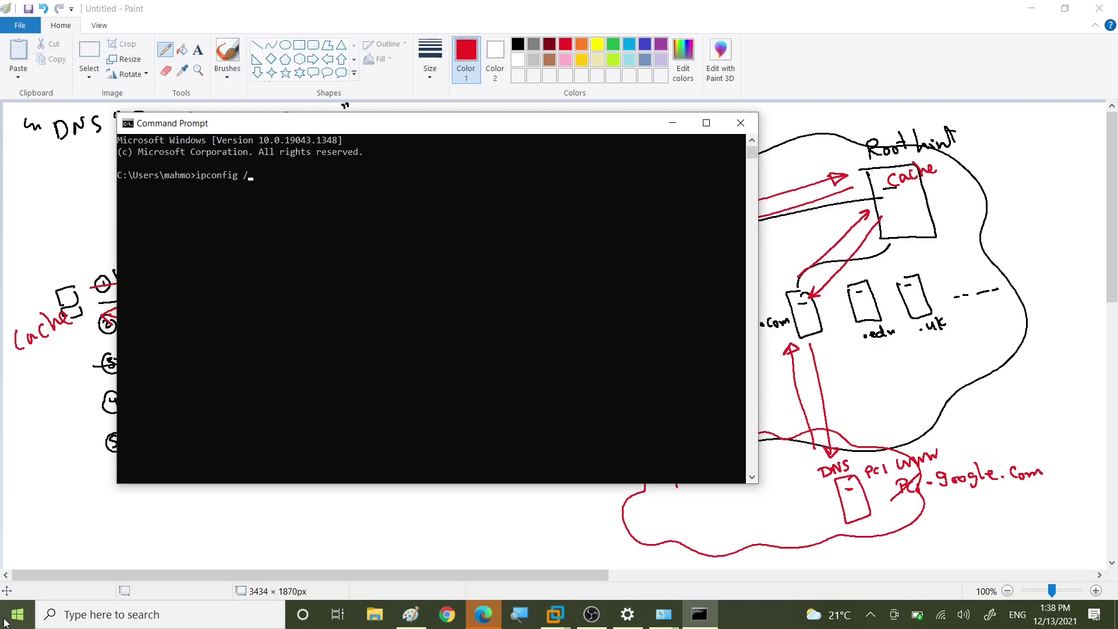
pyautogui.write('/dnsdisplay')
# Step: Run the mistyped ipconfig /dnsdisplay to show the usage help, then correct it to ipconfig /displaydns
pyautogui.press('Return')
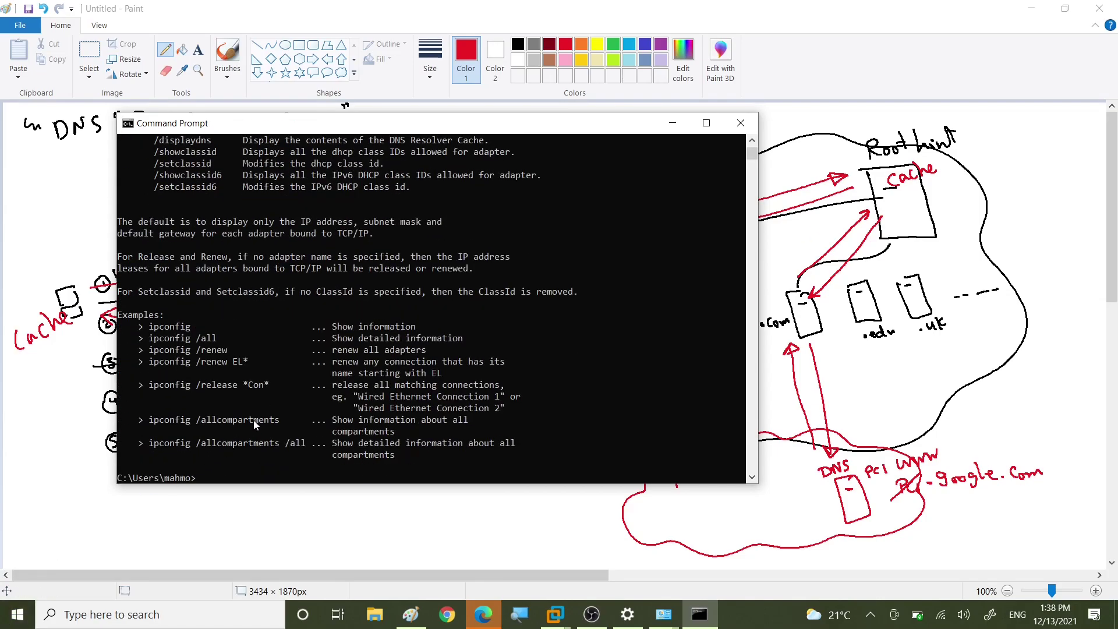
pyautogui.scroll(5, 253, 420)
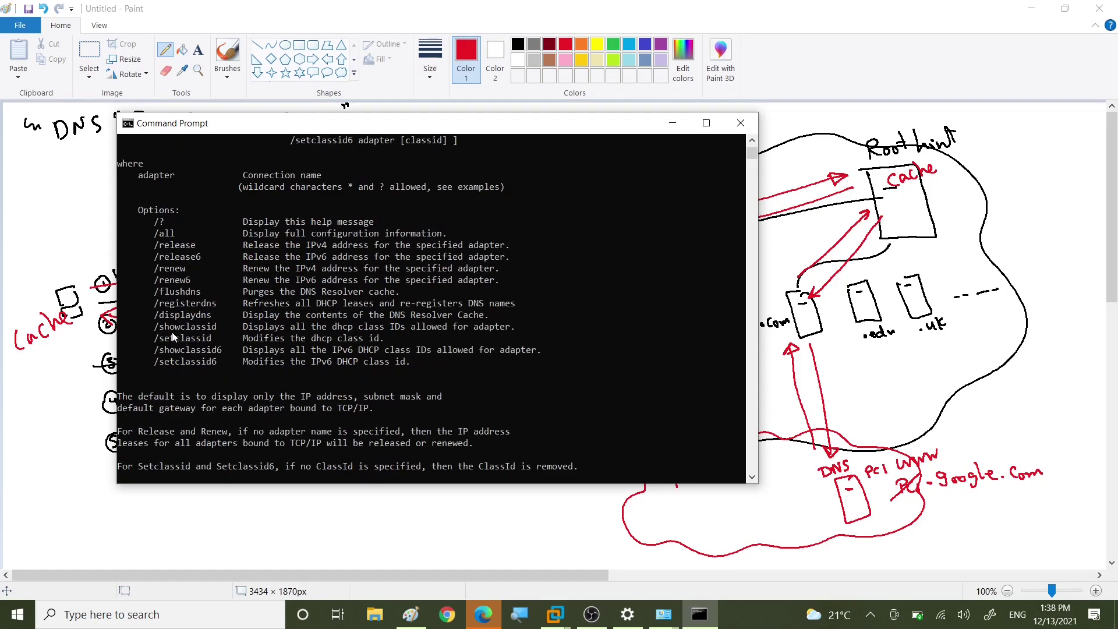
pyautogui.scroll(-8, 175, 326)
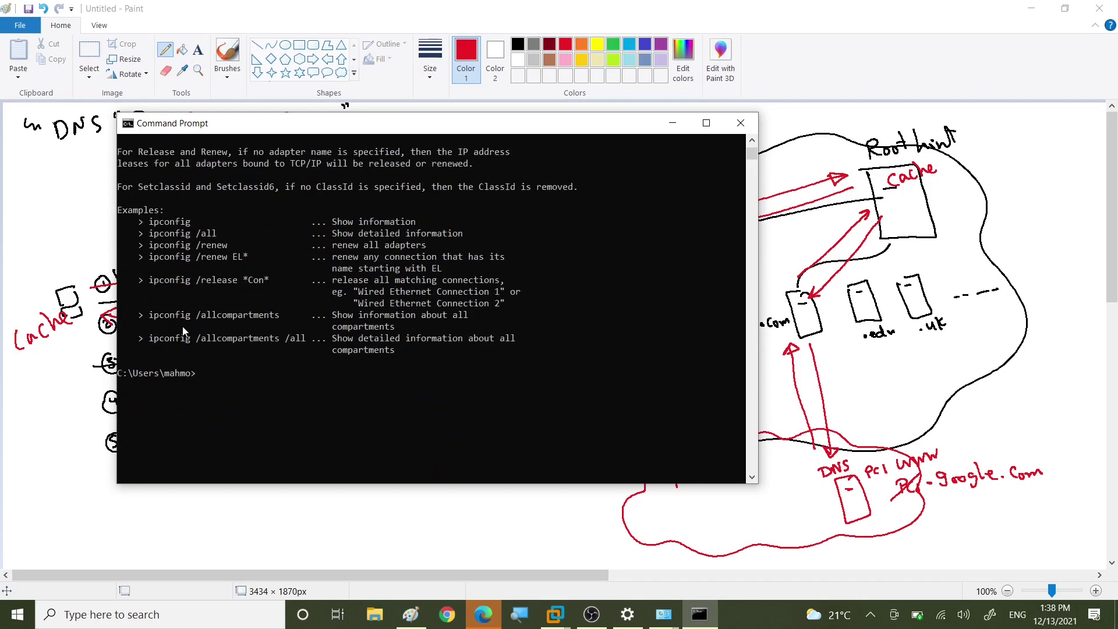
pyautogui.press('Up')
pyautogui.press('BackSpace')
pyautogui.press('BackSpace')
pyautogui.press('BackSpace')
pyautogui.press('BackSpace')
pyautogui.press('BackSpace')
pyautogui.press('BackSpace')
pyautogui.press('BackSpace')
pyautogui.press('BackSpace')
pyautogui.press('BackSpace')
pyautogui.press('BackSpace')
pyautogui.write('displaydns')
# Step: Run ipconfig /displaydns and scroll the cache listing to the dns.google and obsproject.com entries
pyautogui.press('Return')
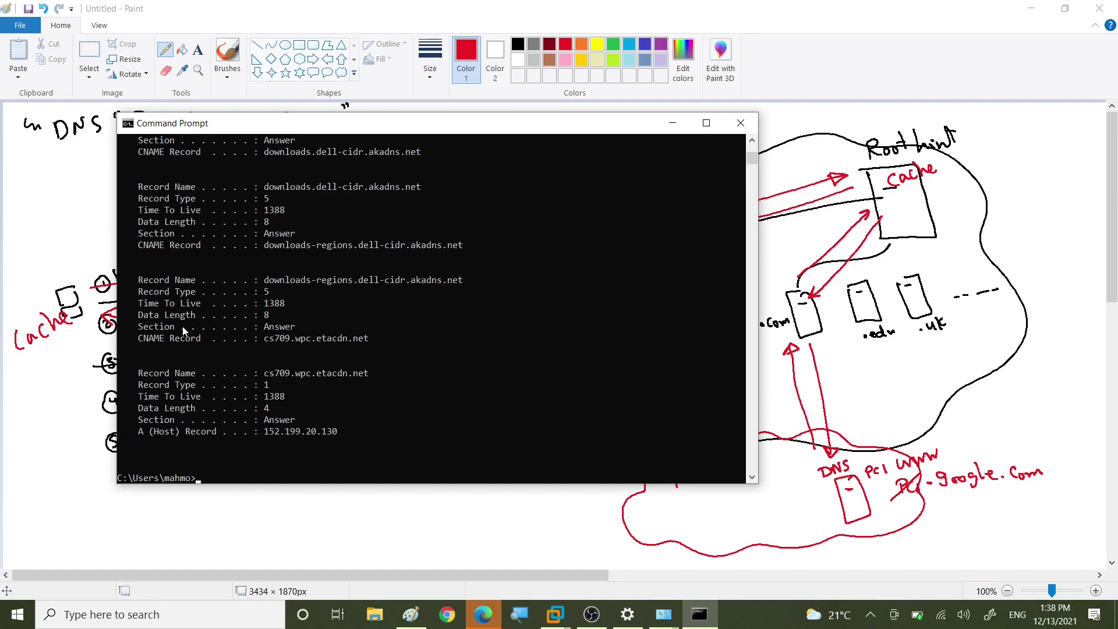
pyautogui.scroll(17, 205, 260)
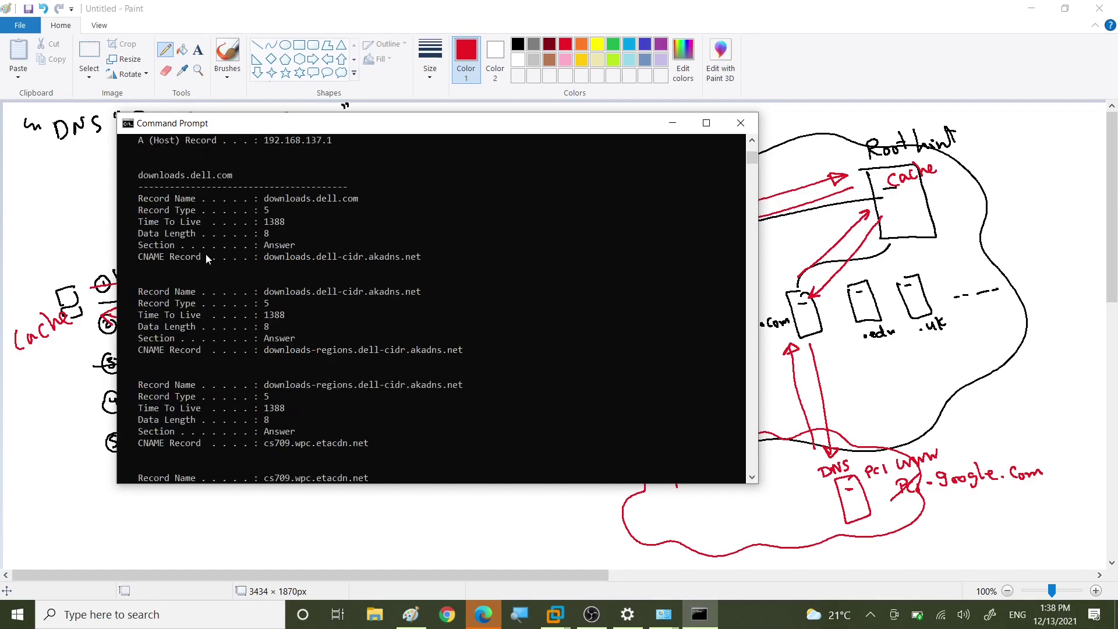
pyautogui.scroll(5, 205, 257)
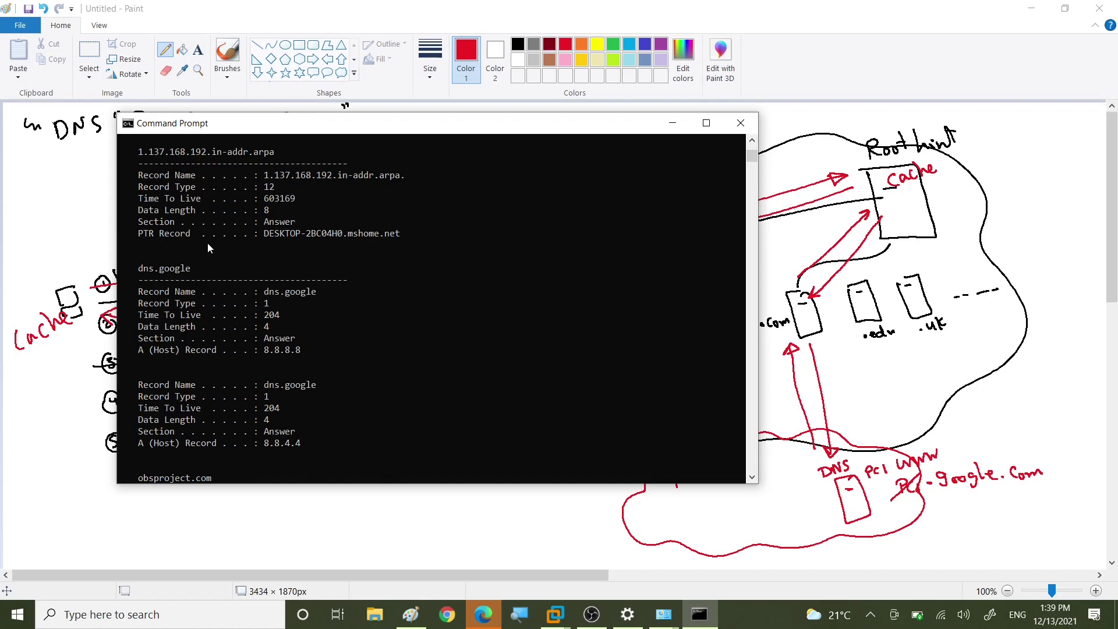
pyautogui.scroll(11, 213, 258)
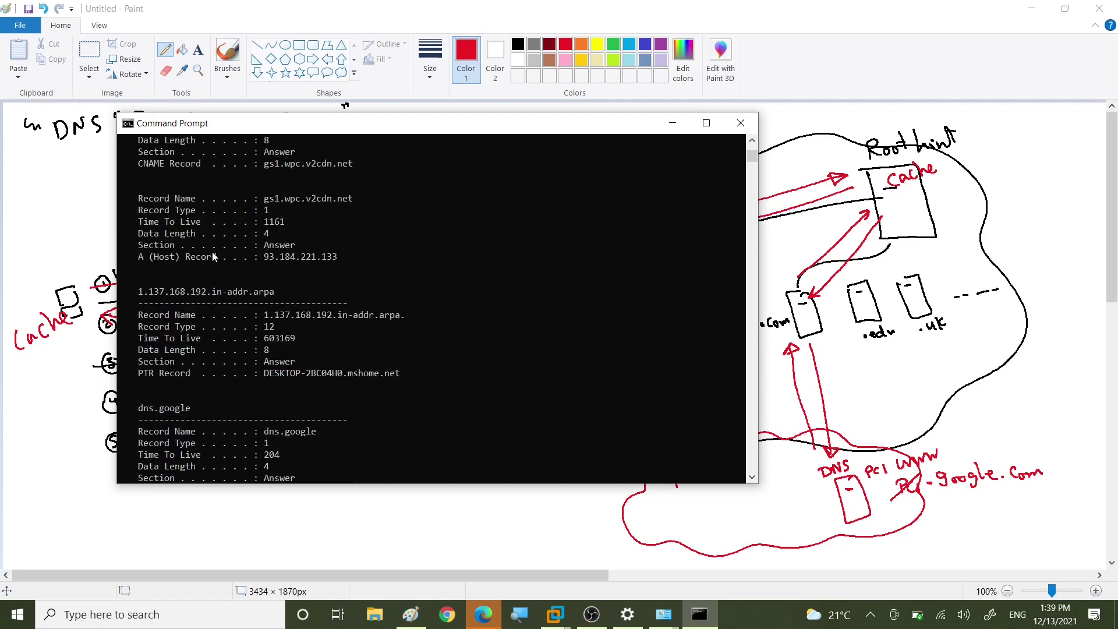
pyautogui.scroll(8, 211, 251)
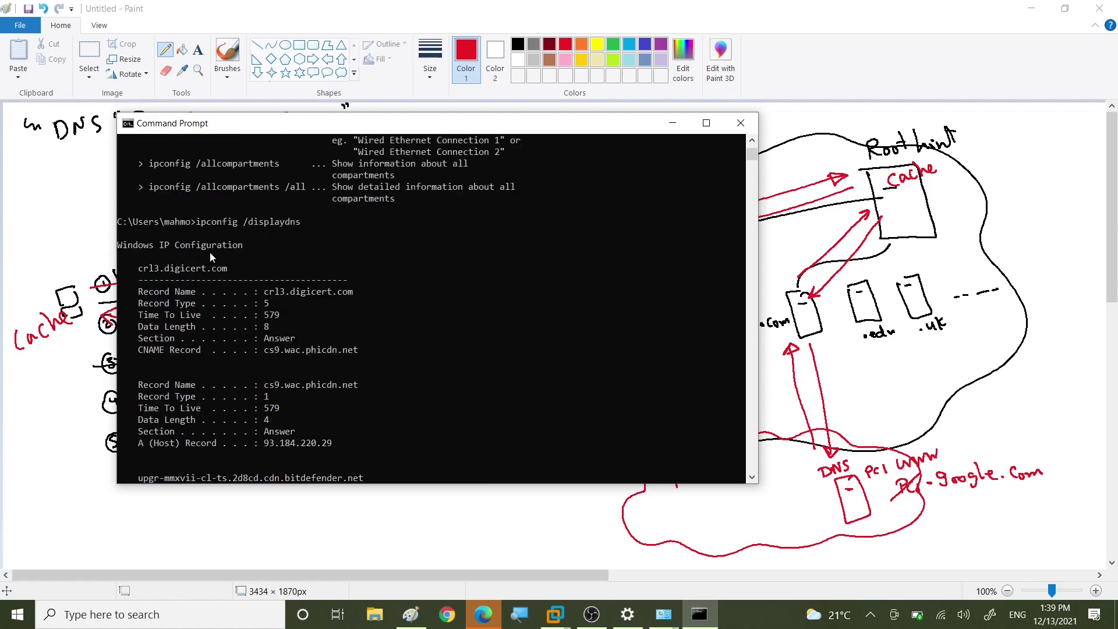
pyautogui.scroll(-5, 210, 253)
pyautogui.scroll(-14, 210, 253)
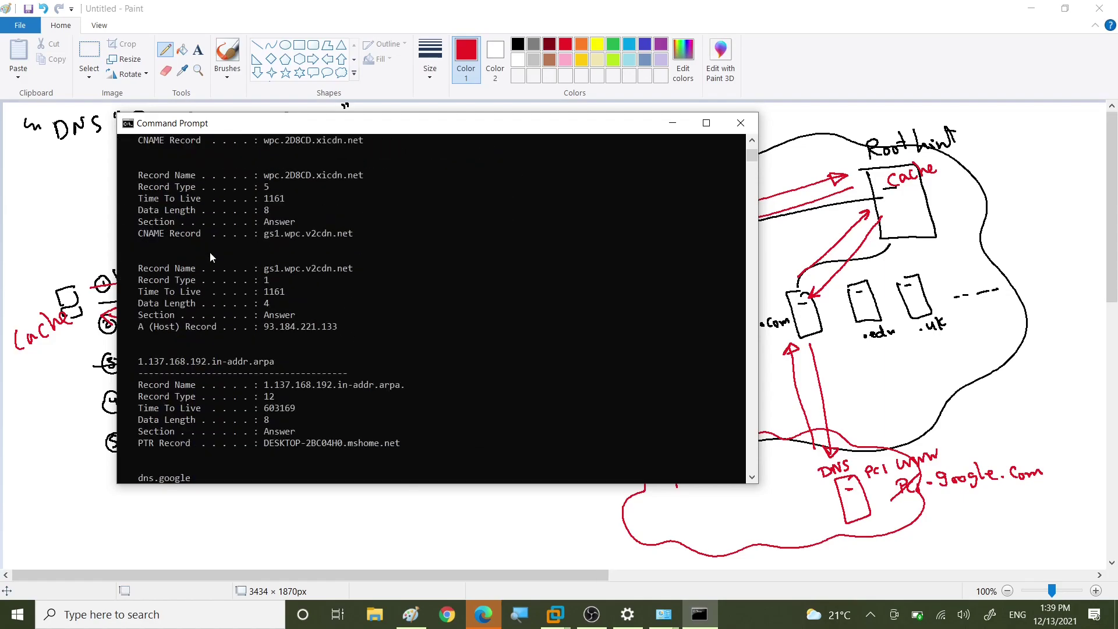
pyautogui.scroll(-17, 210, 253)
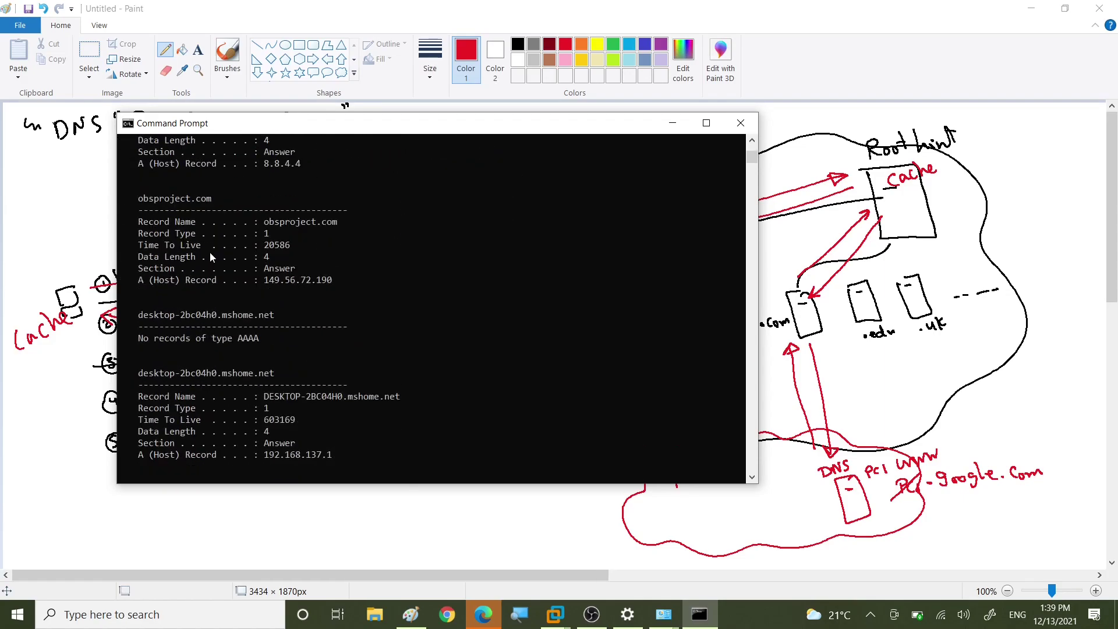
pyautogui.scroll(-5, 211, 254)
pyautogui.scroll(1, 212, 254)
pyautogui.scroll(9, 212, 255)
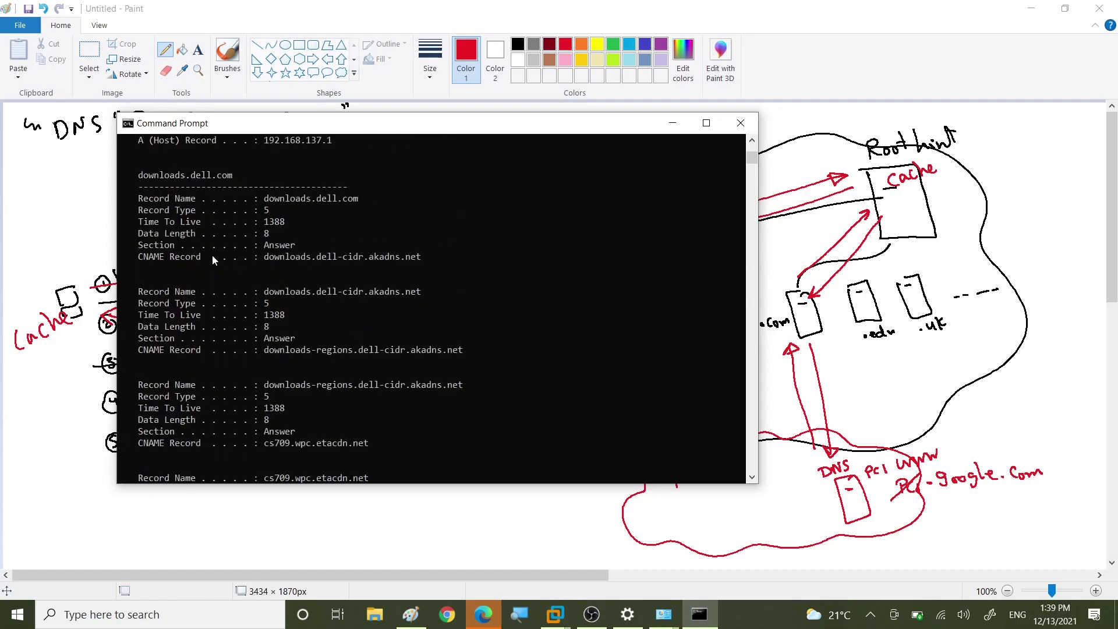
pyautogui.scroll(11, 212, 255)
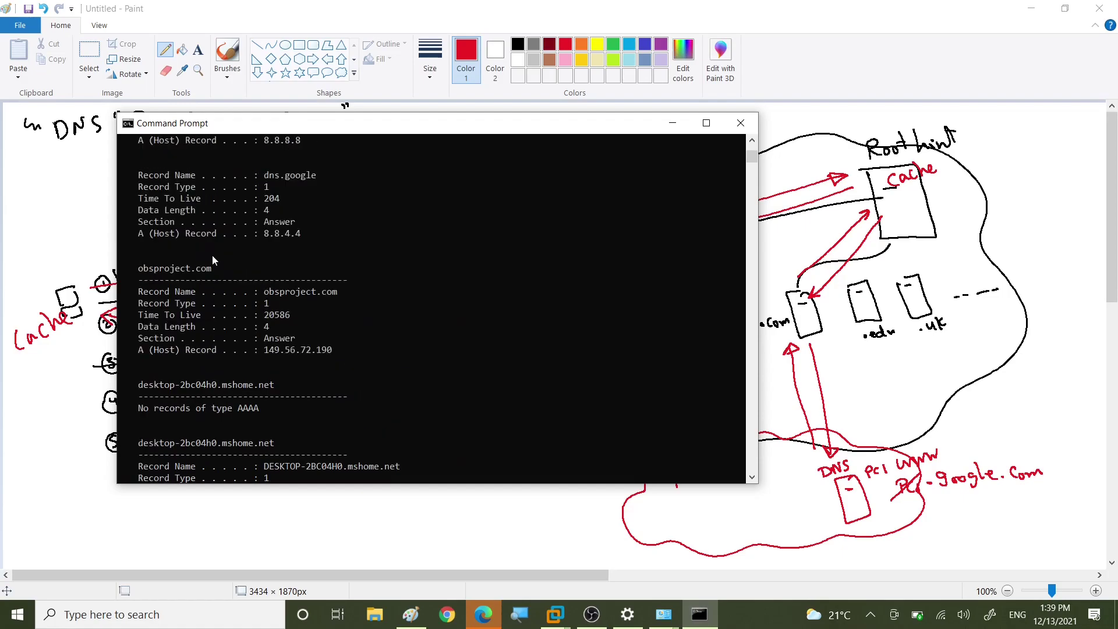
pyautogui.scroll(4, 212, 255)
pyautogui.scroll(-3, 212, 254)
pyautogui.scroll(-2, 212, 254)
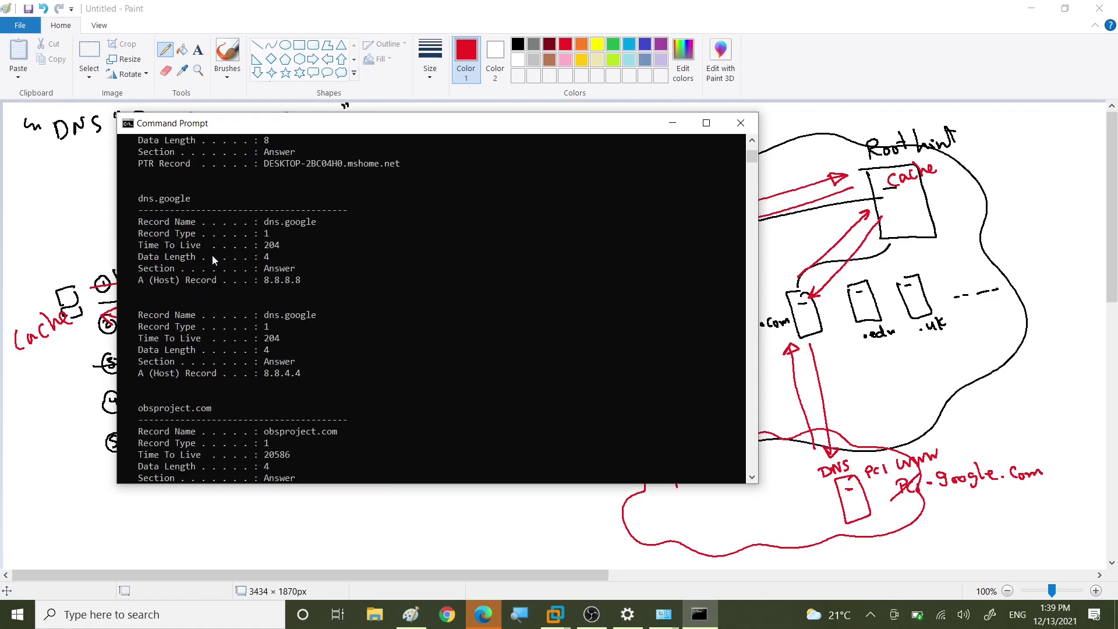
pyautogui.scroll(-1, 212, 255)
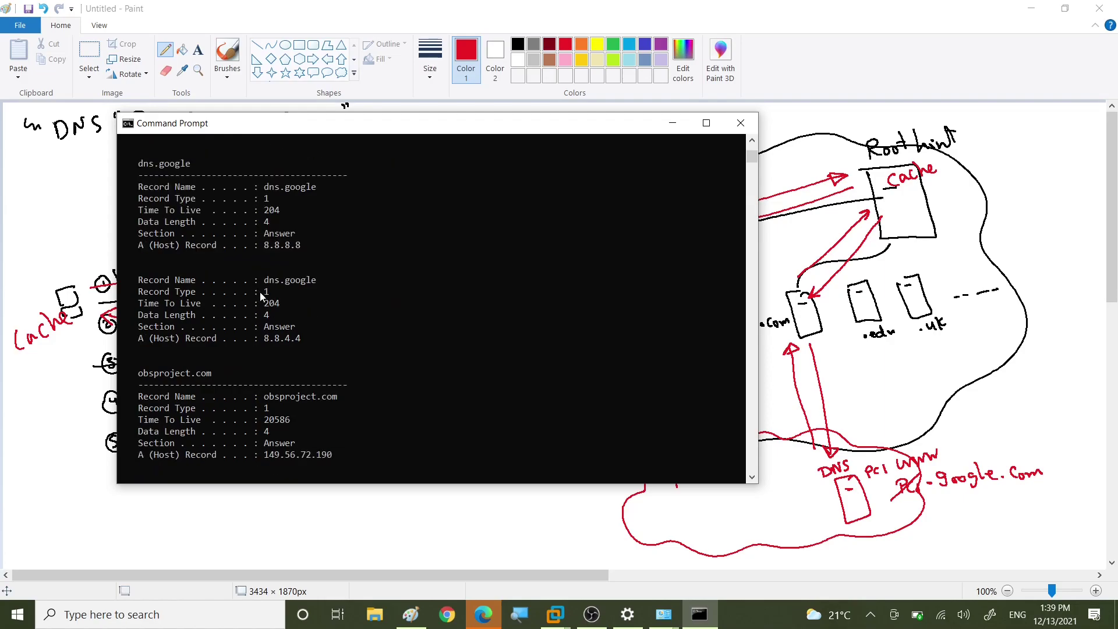
# Step: Highlight dns.google with its 8.8.8.8 address and obsproject.com with 149.56.72.190
pyautogui.moveTo(264, 185); pyautogui.dragTo(315, 189)
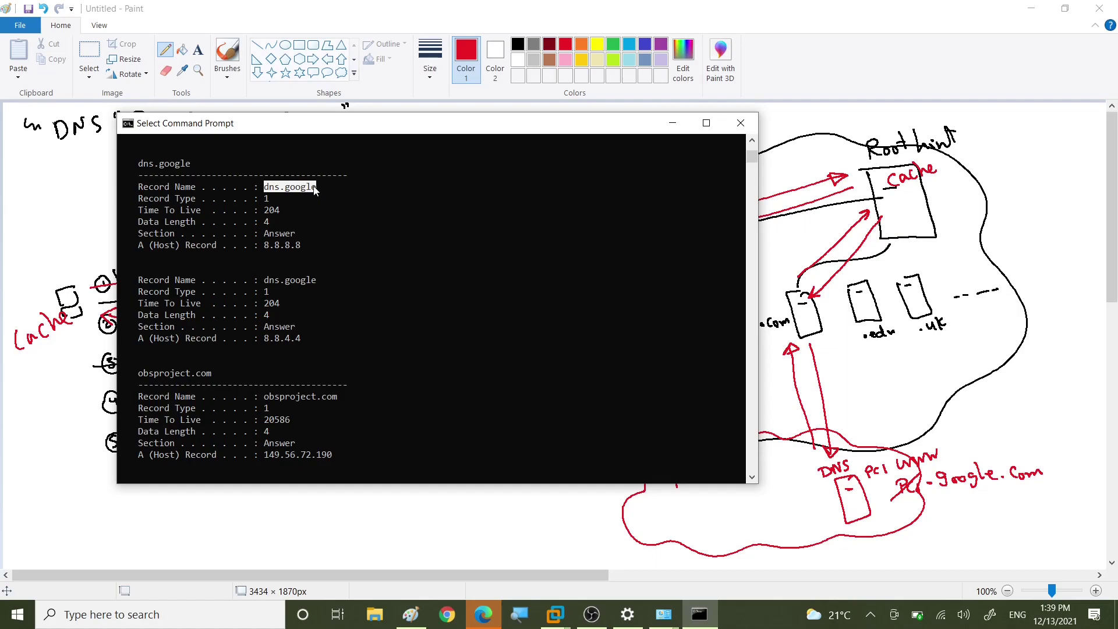
pyautogui.moveTo(261, 246); pyautogui.dragTo(311, 249)
pyautogui.scroll(-2, 310, 251)
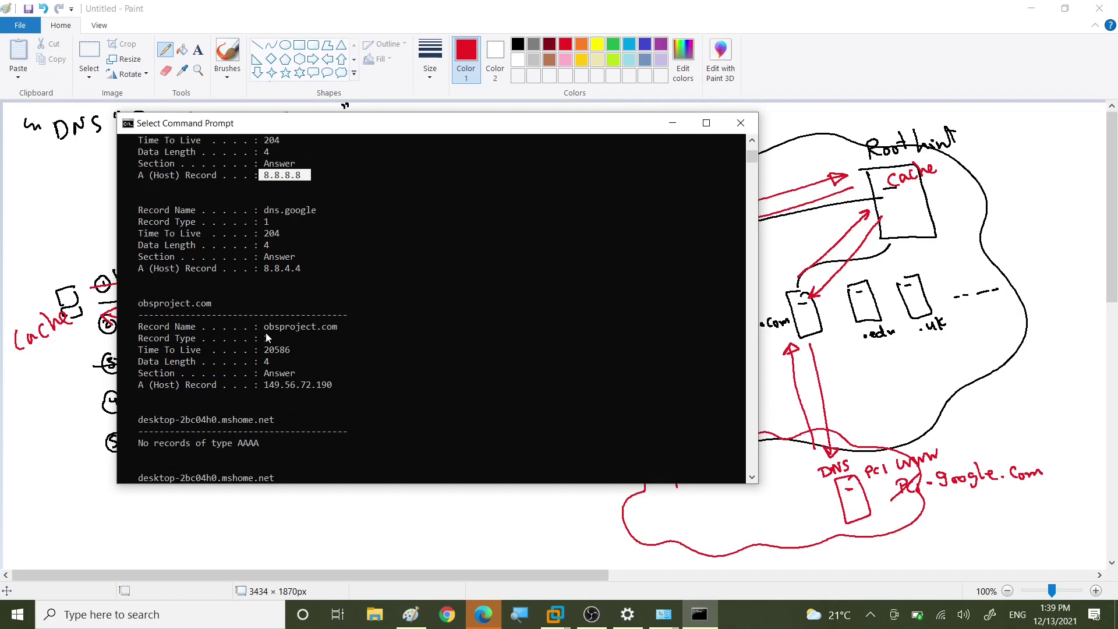
pyautogui.moveTo(261, 327); pyautogui.dragTo(337, 330)
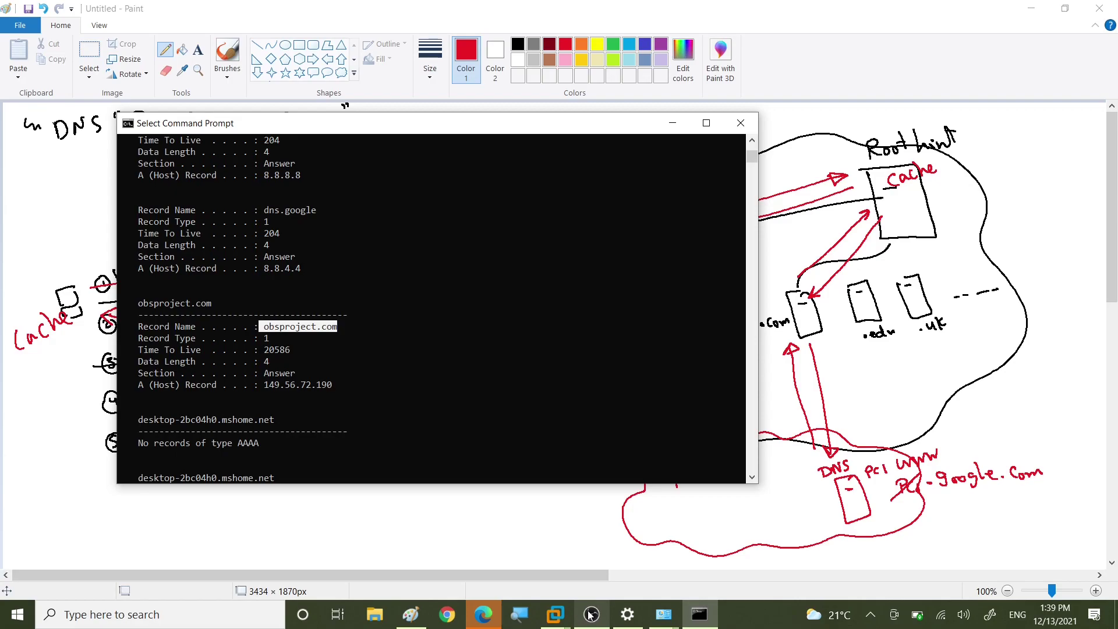
pyautogui.moveTo(591, 614)
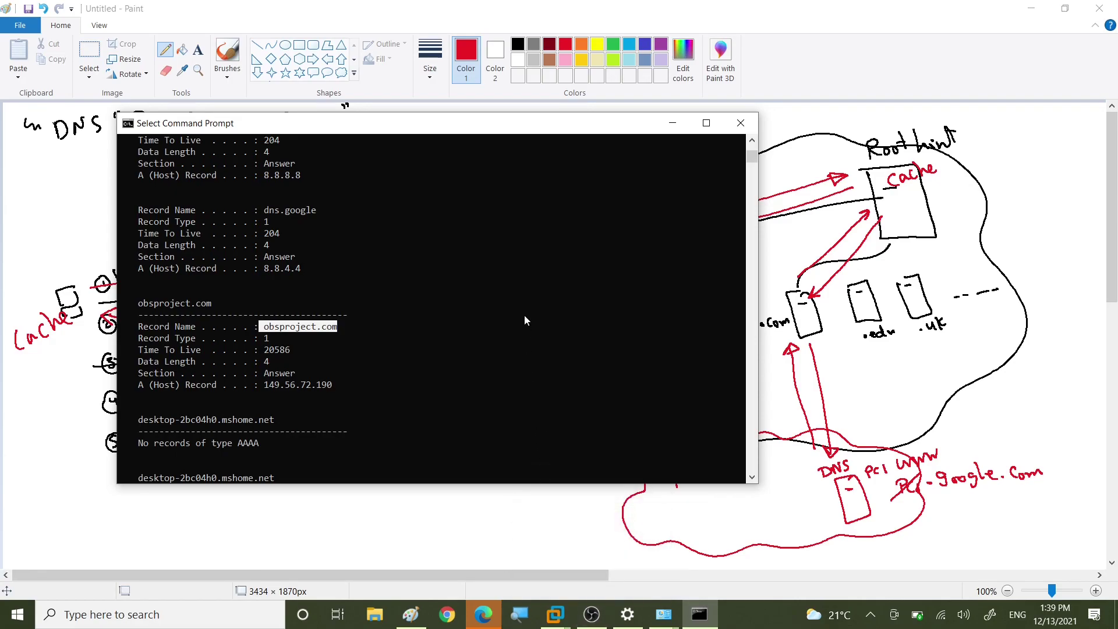
pyautogui.moveTo(263, 386); pyautogui.dragTo(331, 385)
# Step: Highlight the downloads.dell.com record, then scroll back up toward the ipconfig options
pyautogui.scroll(-6, 325, 326)
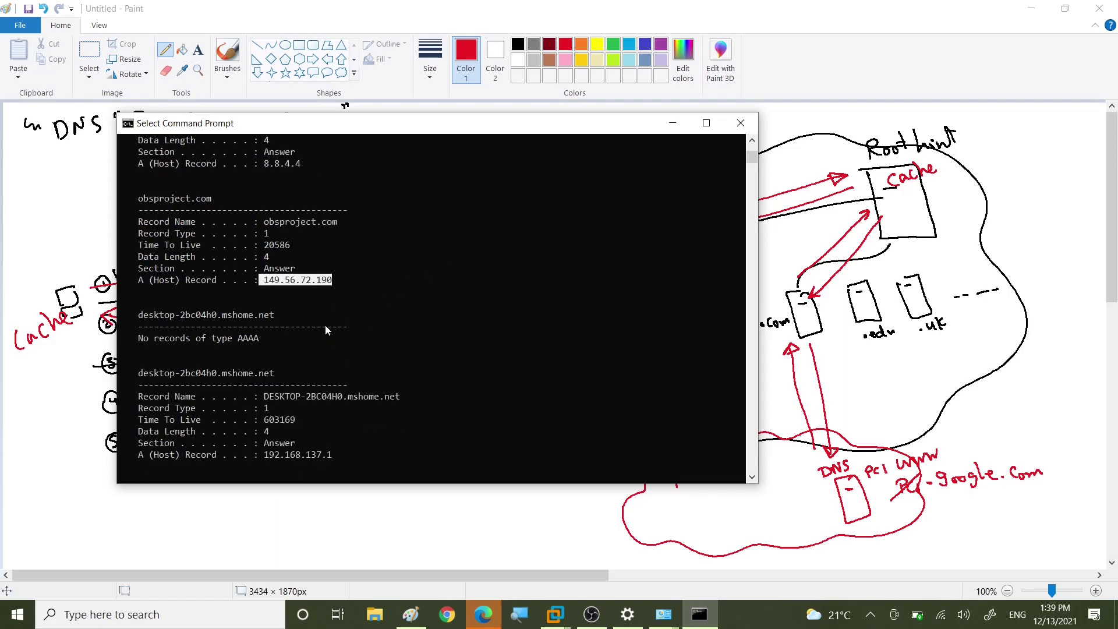
pyautogui.scroll(-4, 325, 329)
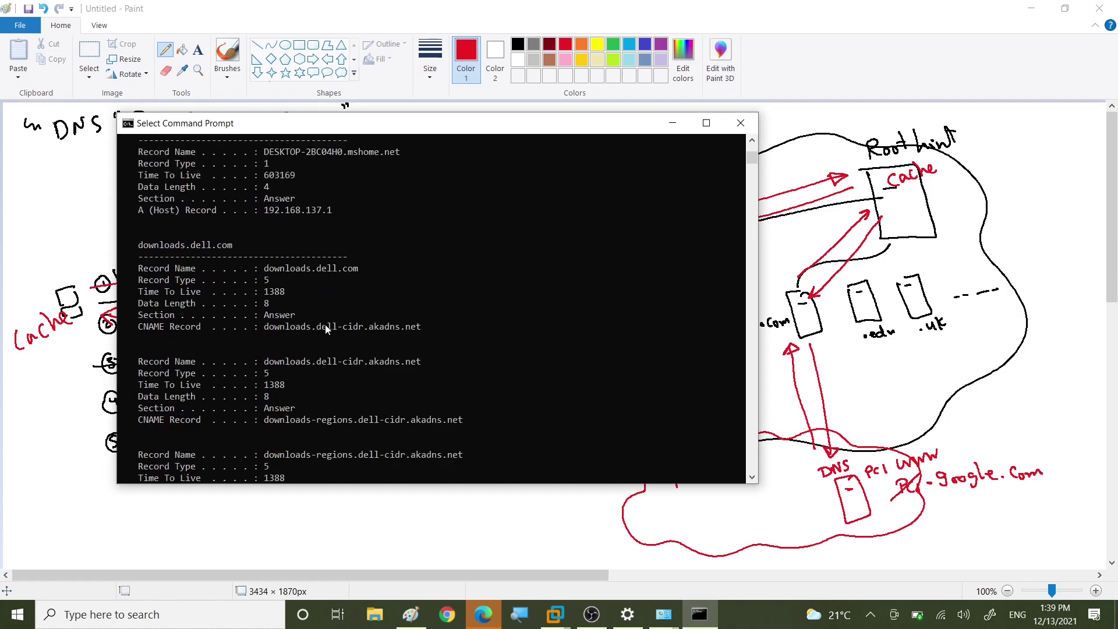
pyautogui.moveTo(345, 268); pyautogui.dragTo(356, 269)
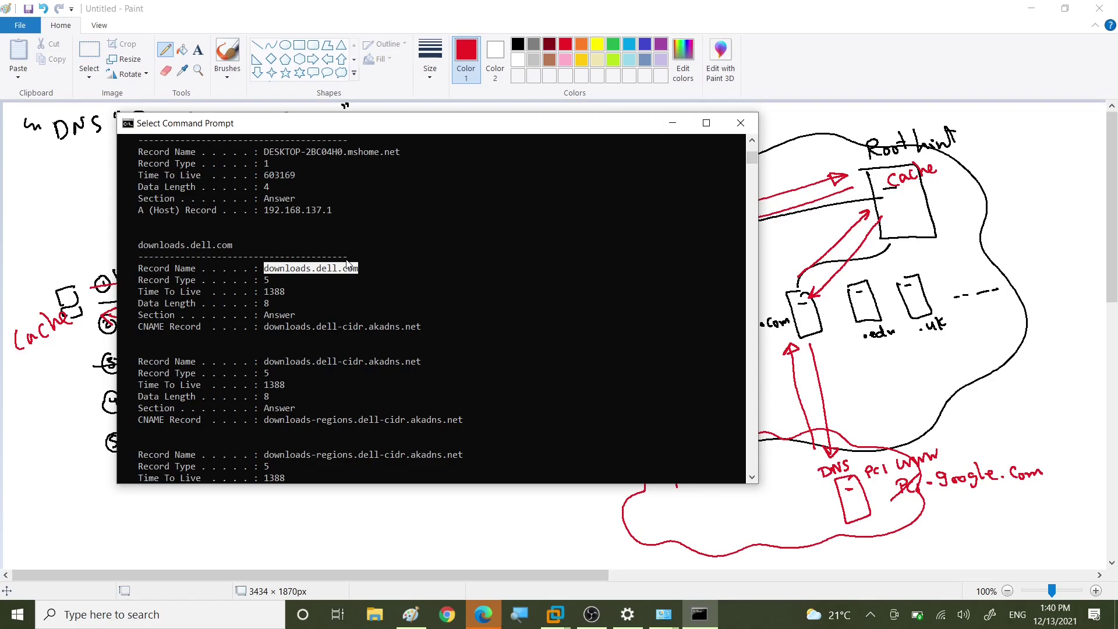
pyautogui.scroll(20, 375, 319)
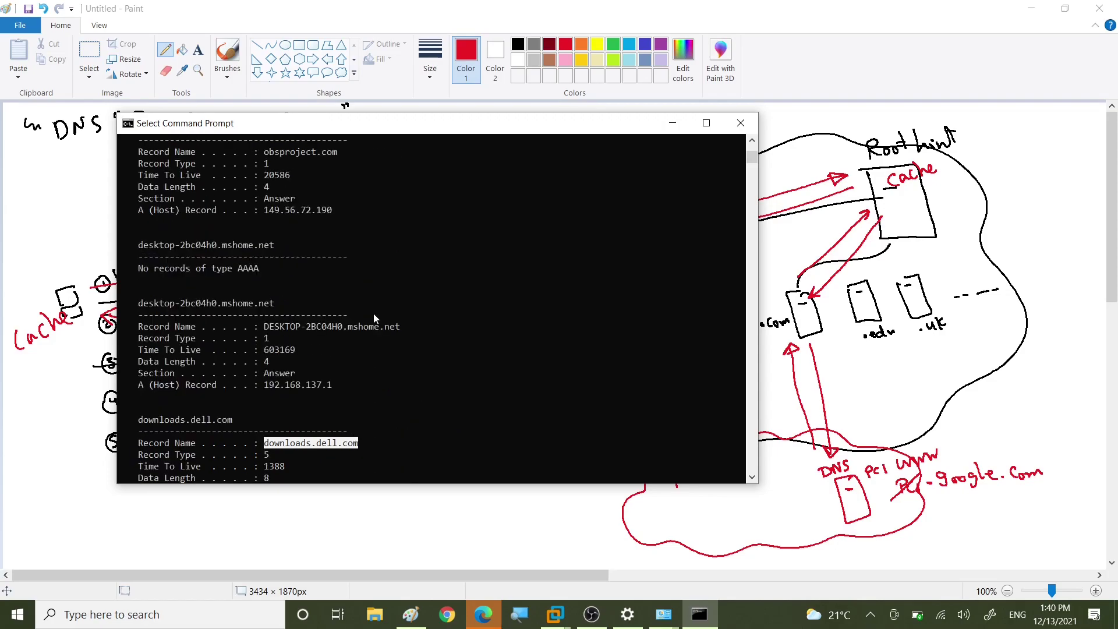
pyautogui.scroll(14, 372, 310)
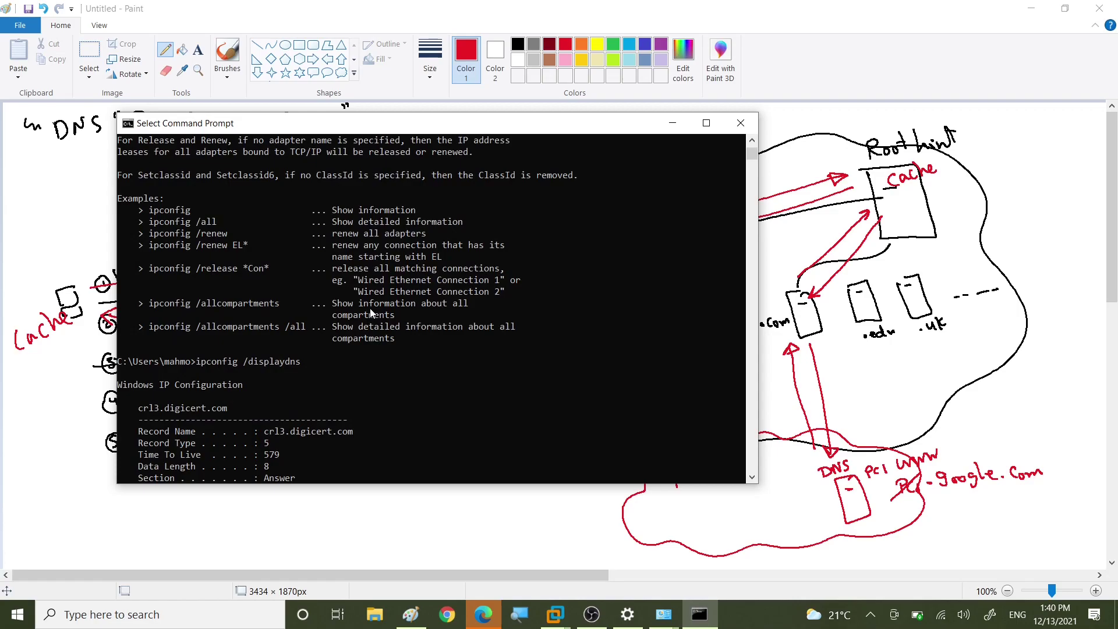
pyautogui.scroll(6, 369, 309)
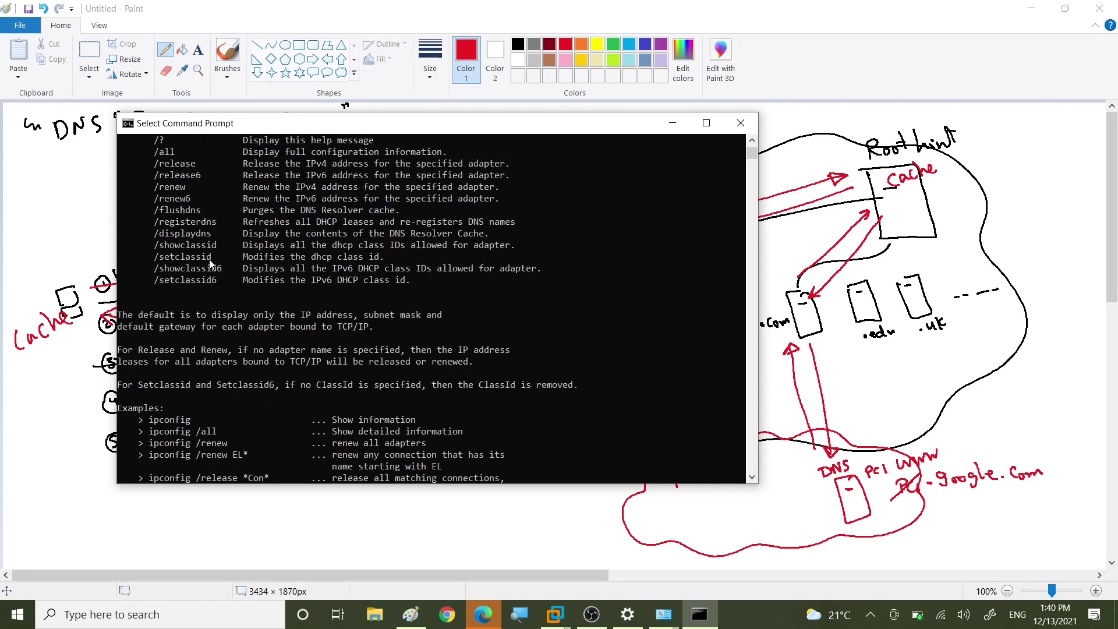
# Step: Highlight the /flushdns option in the ipconfig help, then close the console to reveal Paint
pyautogui.moveTo(154, 211); pyautogui.dragTo(204, 218)
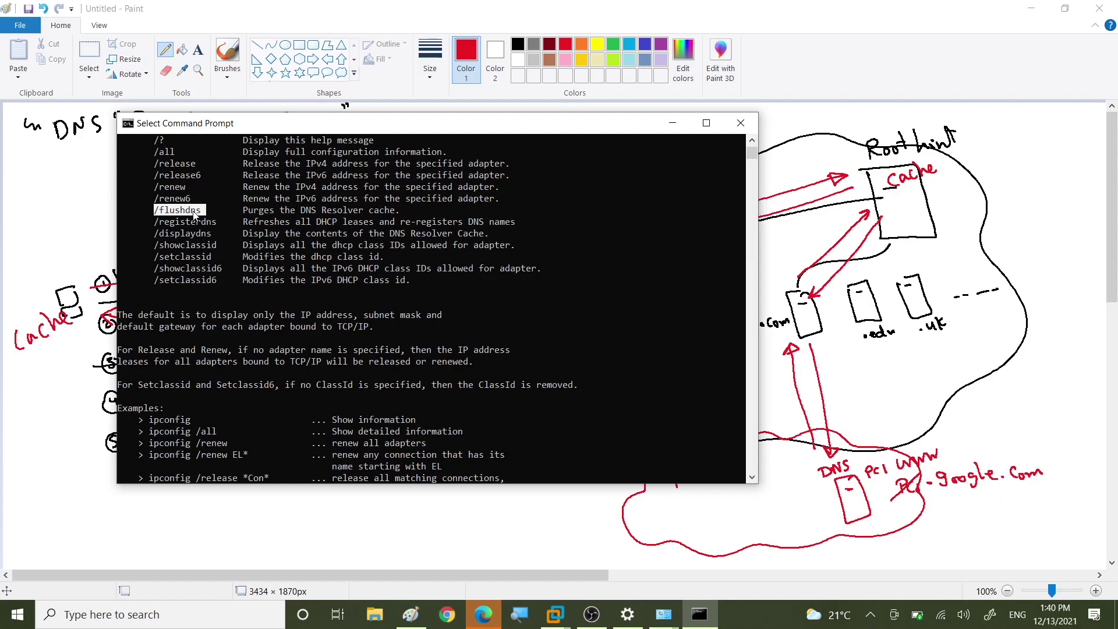
pyautogui.click(740, 123)
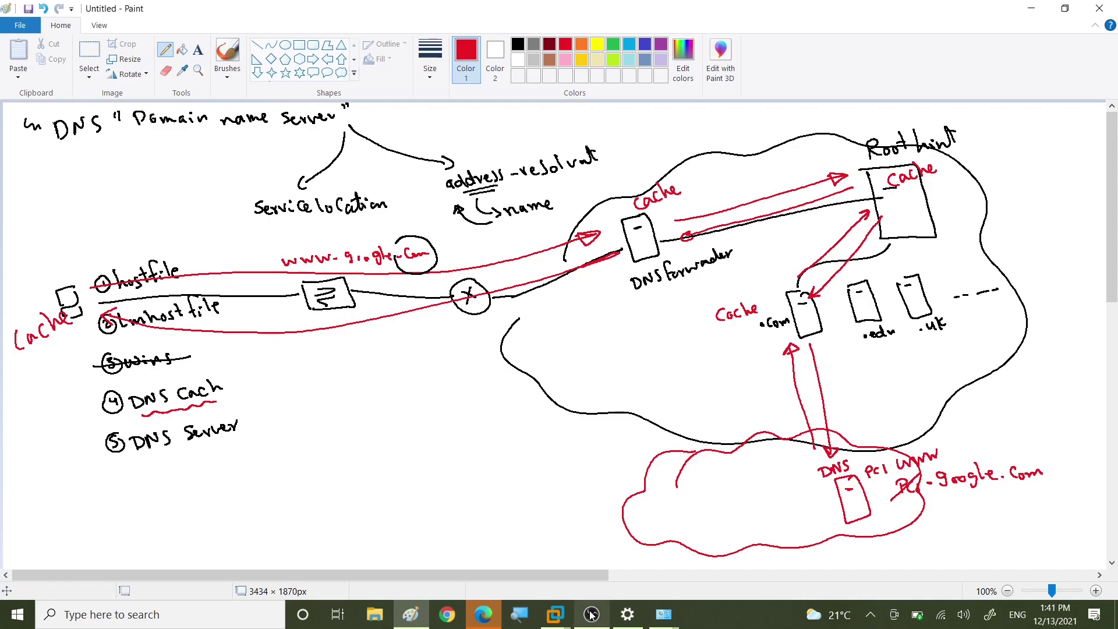
pyautogui.moveTo(591, 614)
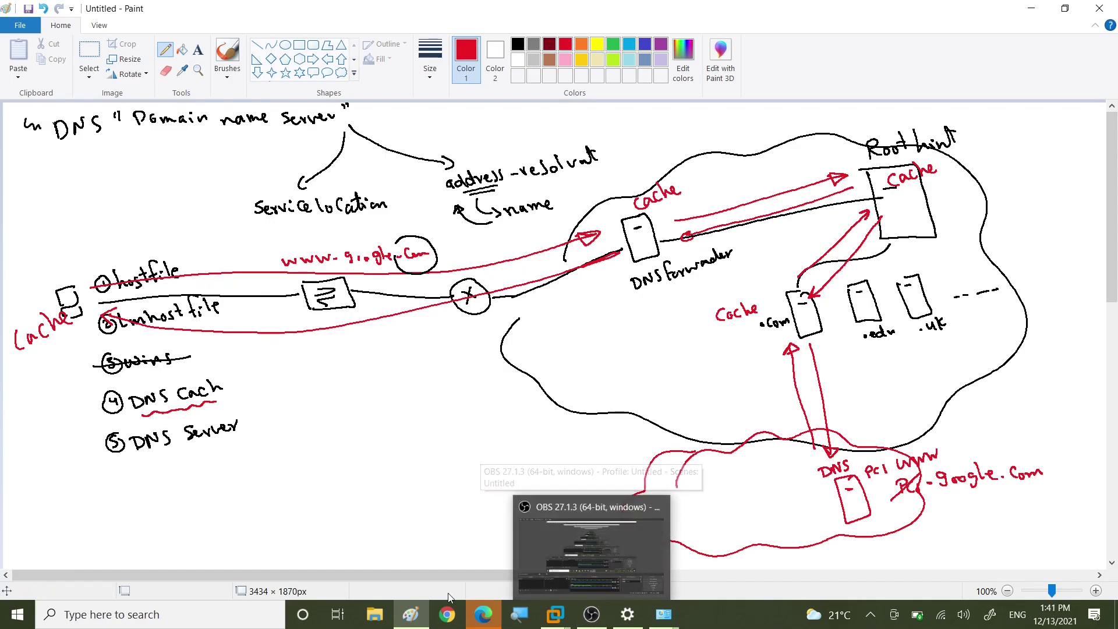
# Step: Open a new Command Prompt and run ping localhost, getting four replies from ::1
pyautogui.click(21, 619)
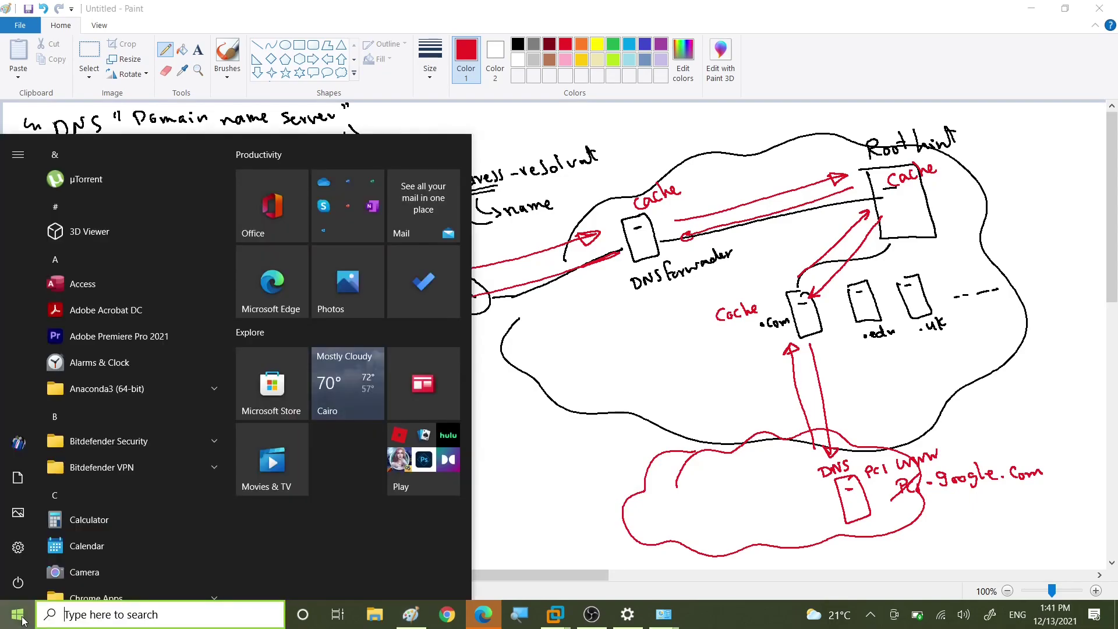
pyautogui.write('cmd')
pyautogui.press('Return')
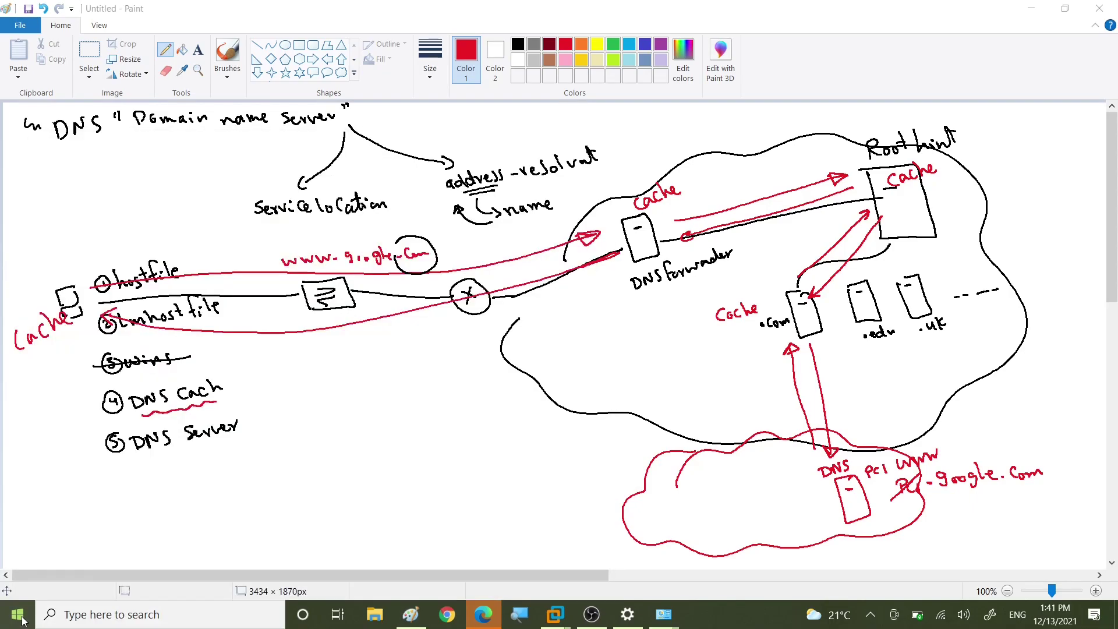
pyautogui.write('ping ')
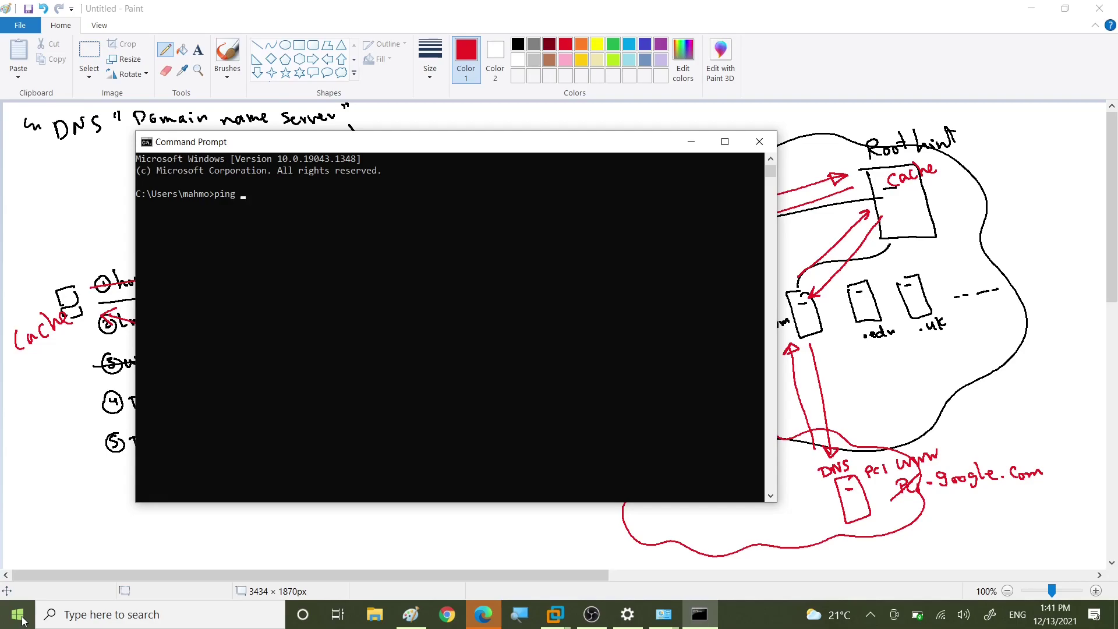
pyautogui.write('localhost')
pyautogui.press('Return')
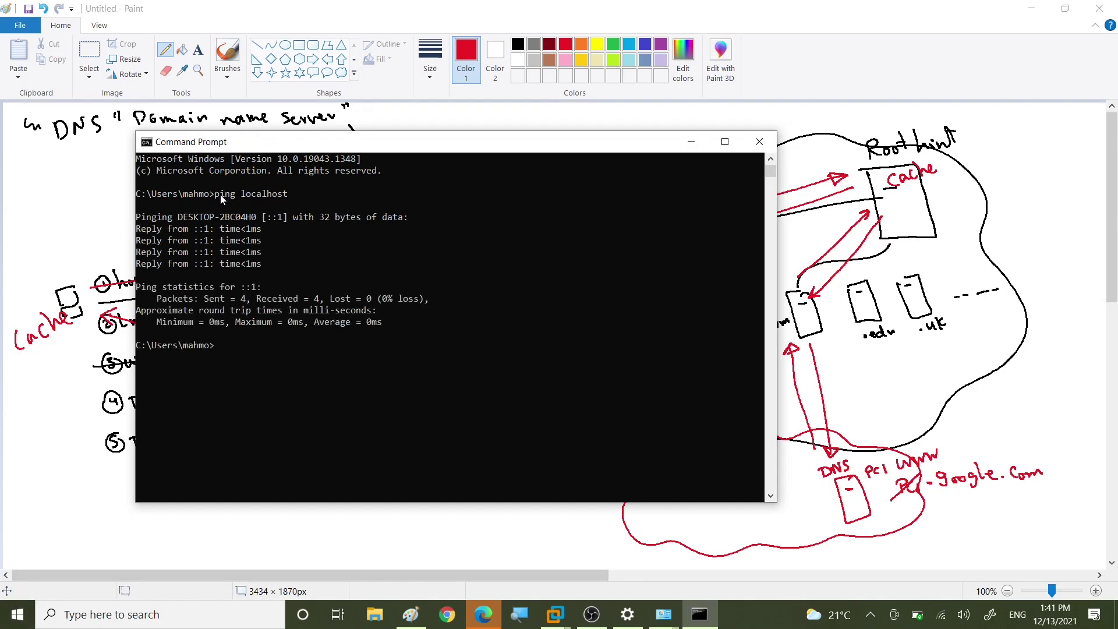
# Step: Highlight ping, the ::1 reply address and localhost, then minimize the console
pyautogui.moveTo(216, 194); pyautogui.dragTo(286, 198)
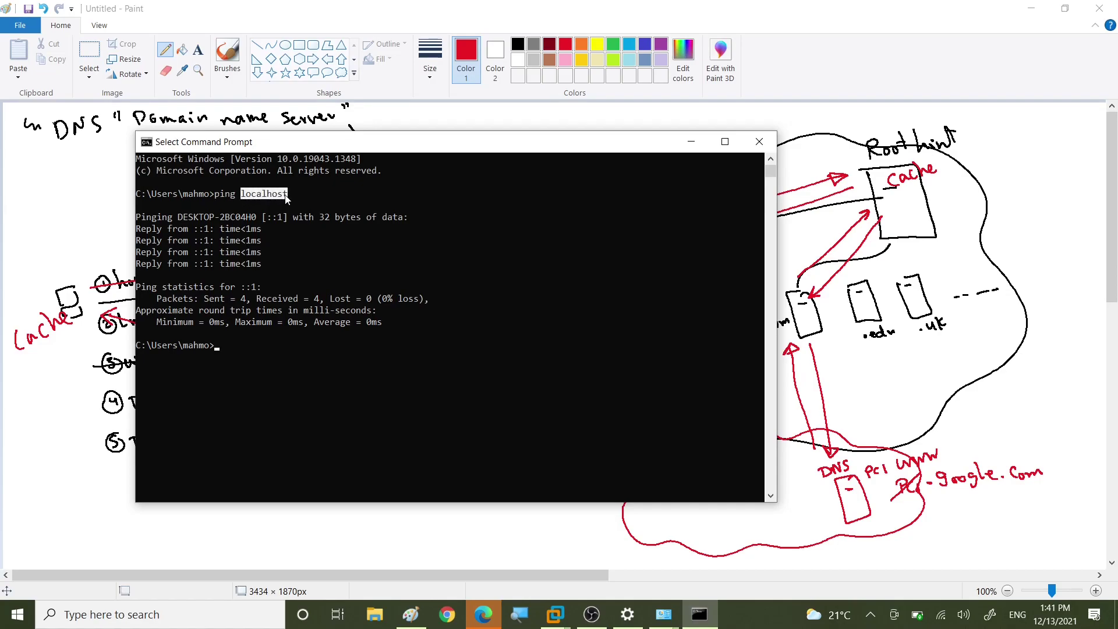
pyautogui.moveTo(197, 233); pyautogui.dragTo(210, 233)
pyautogui.moveTo(243, 193); pyautogui.dragTo(286, 195)
pyautogui.click(692, 141)
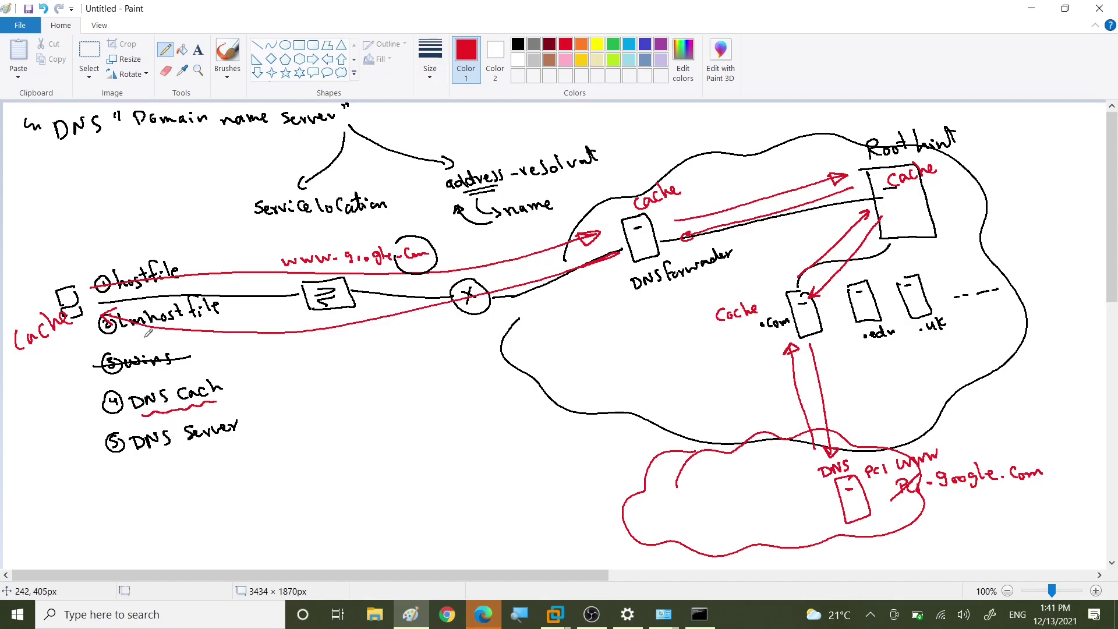
# Step: Draw red arrows pointing to 1 hostfile and 2 lmhost file
pyautogui.moveTo(58, 245); pyautogui.dragTo(104, 275)
pyautogui.moveTo(35, 281); pyautogui.dragTo(69, 308)
pyautogui.moveTo(69, 307); pyautogui.dragTo(104, 316)
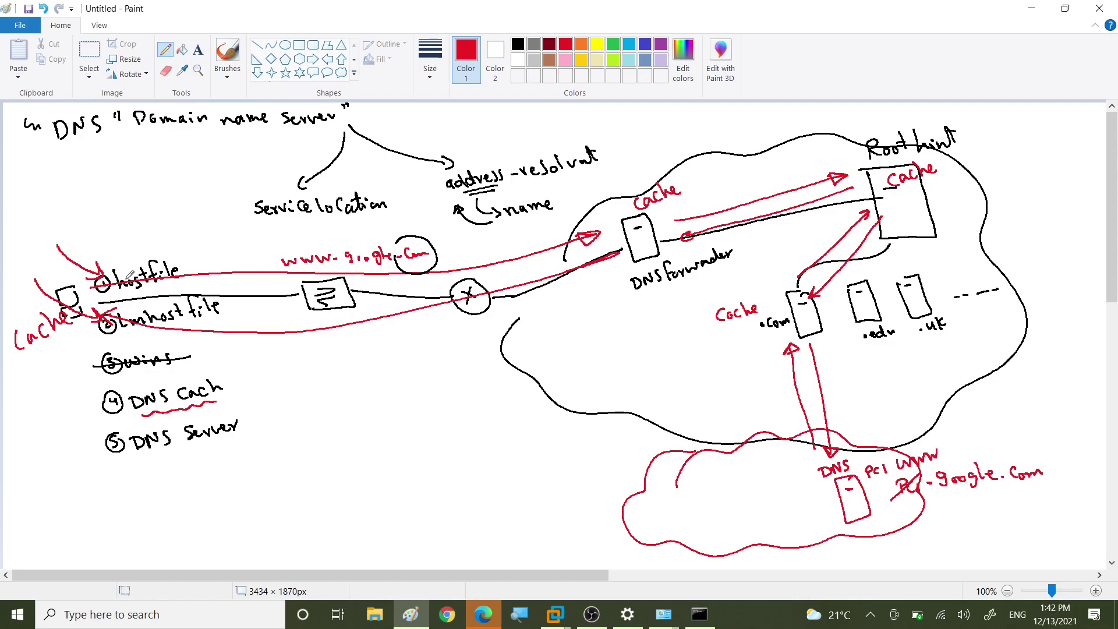
# Step: Outline hostfile in red and add a red arrow pointing down at it
pyautogui.moveTo(117, 296)
pyautogui.mouseDown()
pyautogui.moveTo(171, 295)
pyautogui.moveTo(143, 249)
pyautogui.moveTo(100, 295)
pyautogui.moveTo(123, 295)
pyautogui.mouseUp()
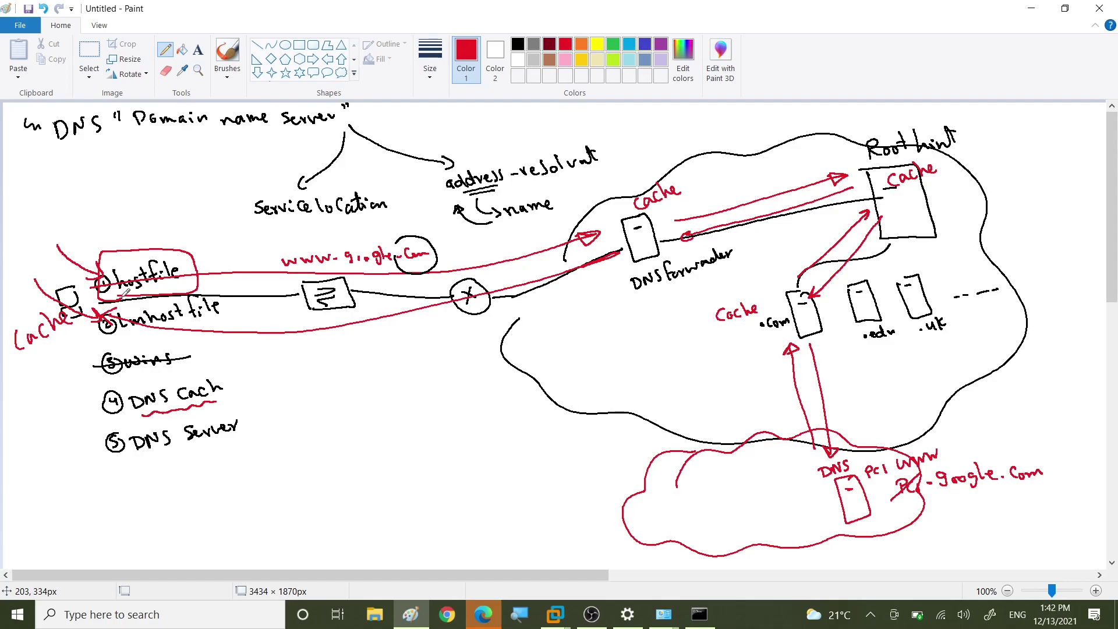
pyautogui.moveTo(144, 208); pyautogui.dragTo(136, 247)
pyautogui.moveTo(129, 233)
pyautogui.mouseDown()
pyautogui.moveTo(135, 247)
pyautogui.moveTo(147, 235)
pyautogui.moveTo(131, 237)
pyautogui.mouseUp()
# Step: Bring the Windows Server VM to the front and send it Ctrl+Alt+Delete
pyautogui.moveTo(554, 619)
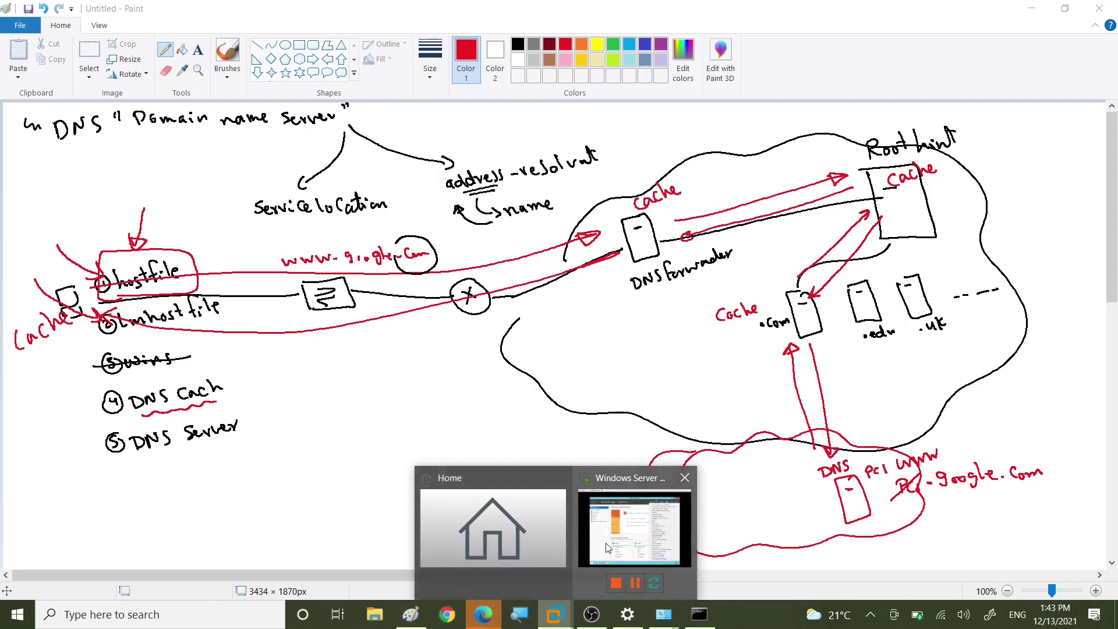
pyautogui.click(618, 537)
pyautogui.click(356, 537)
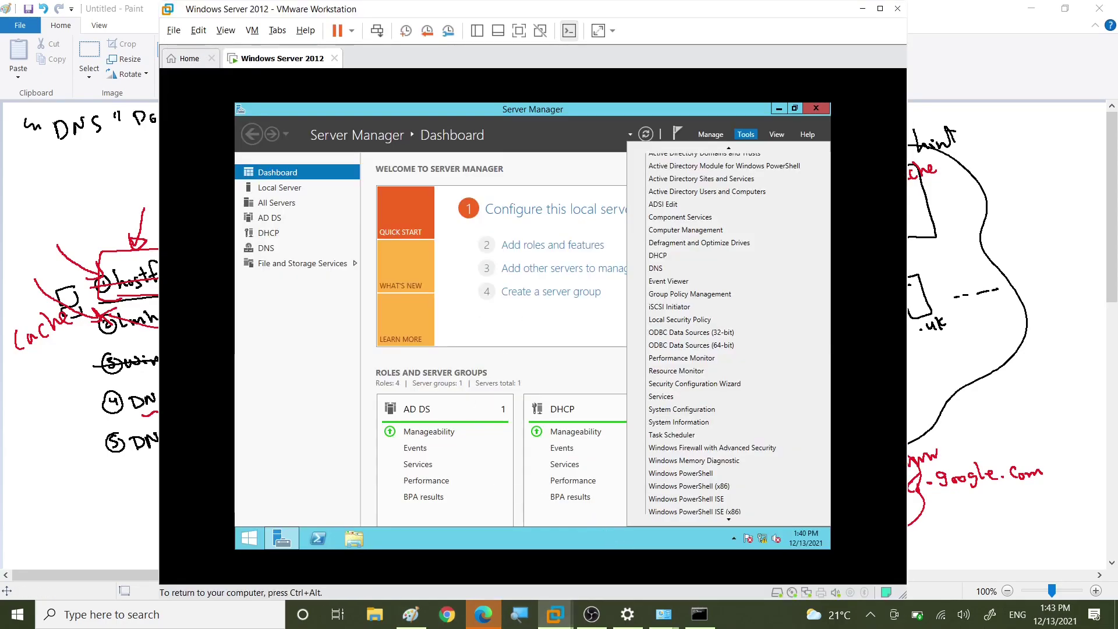
pyautogui.hotkey('ctrl', 'alt')
pyautogui.click(252, 30)
pyautogui.click(324, 91)
# Step: Sign in with the administrator password and open File Explorer with Win+E
pyautogui.click(550, 263)
pyautogui.write('Pa$$w0rd')
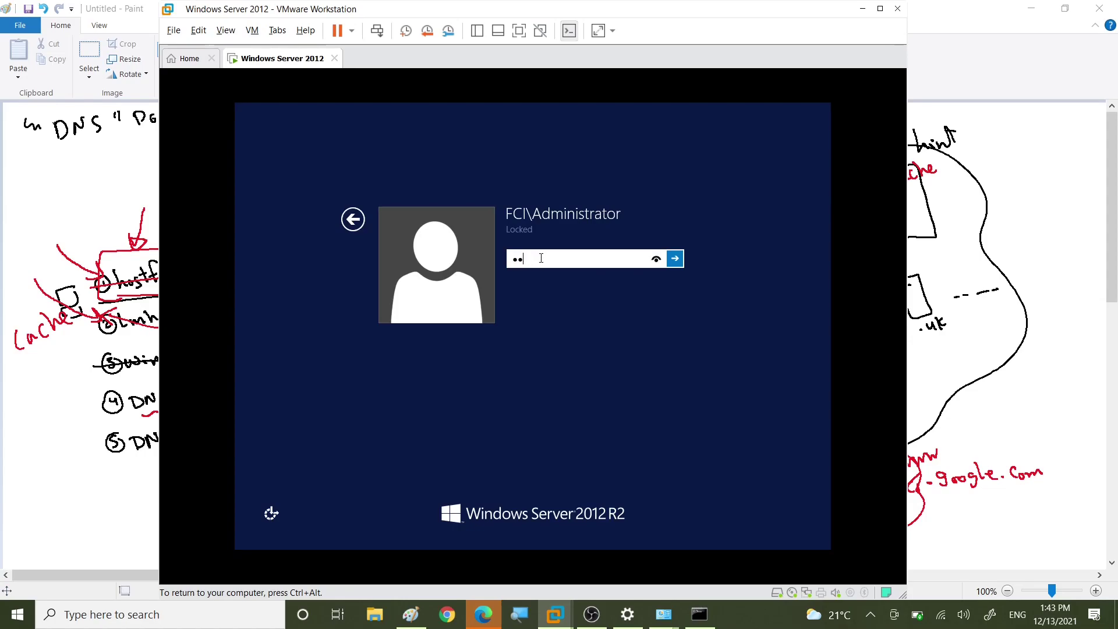
pyautogui.press('Return')
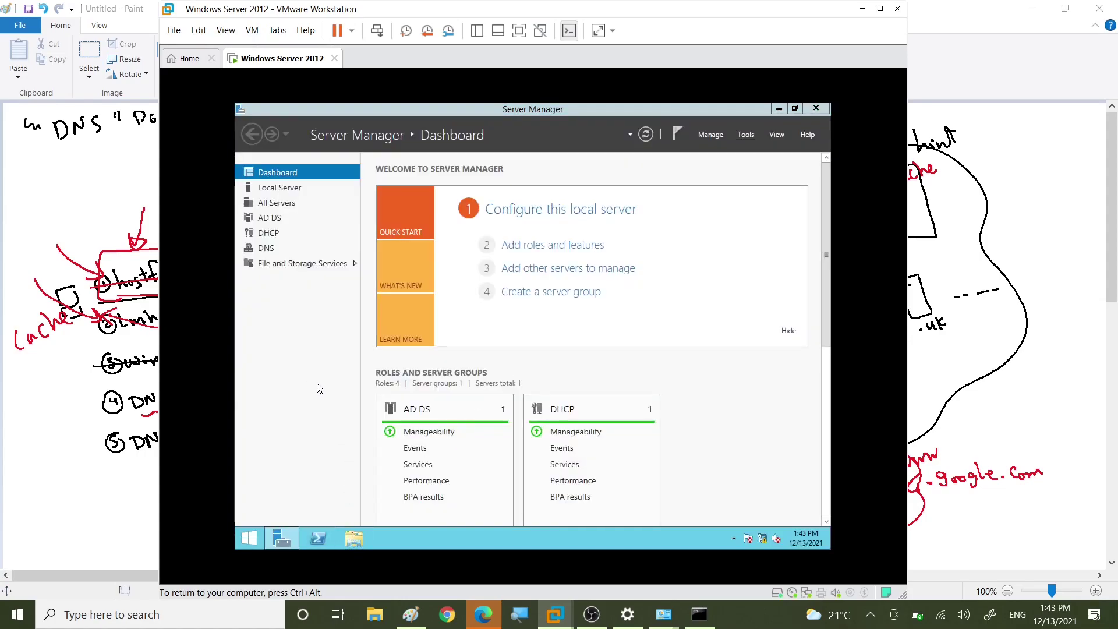
pyautogui.press('super+e')
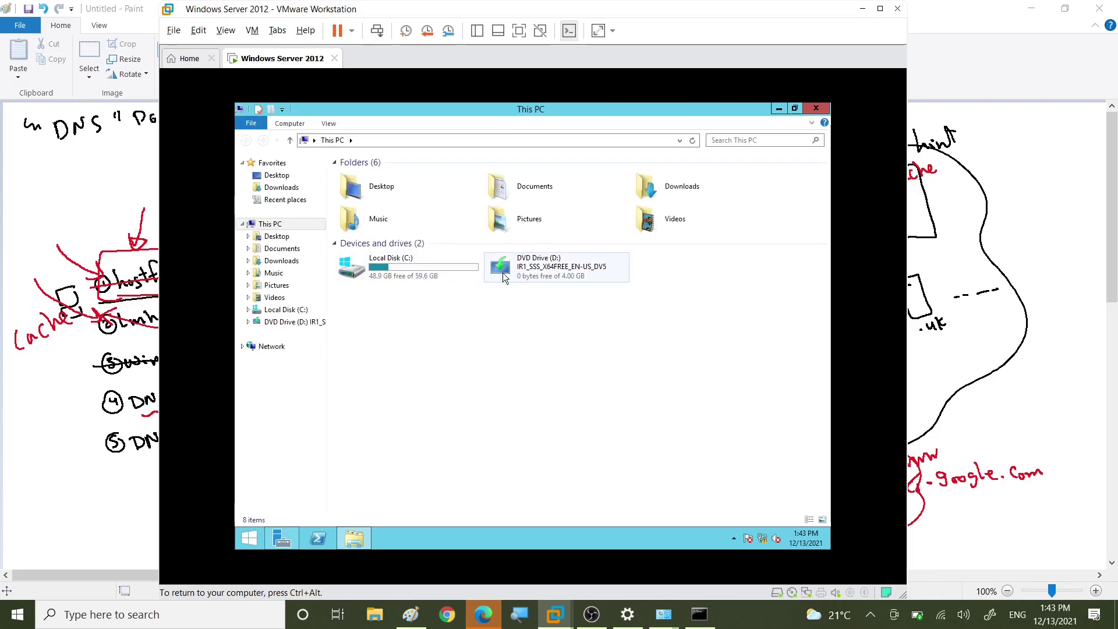
# Step: Navigate to C:\Windows\System32\drivers\etc and select the hosts file
pyautogui.doubleClick(407, 271)
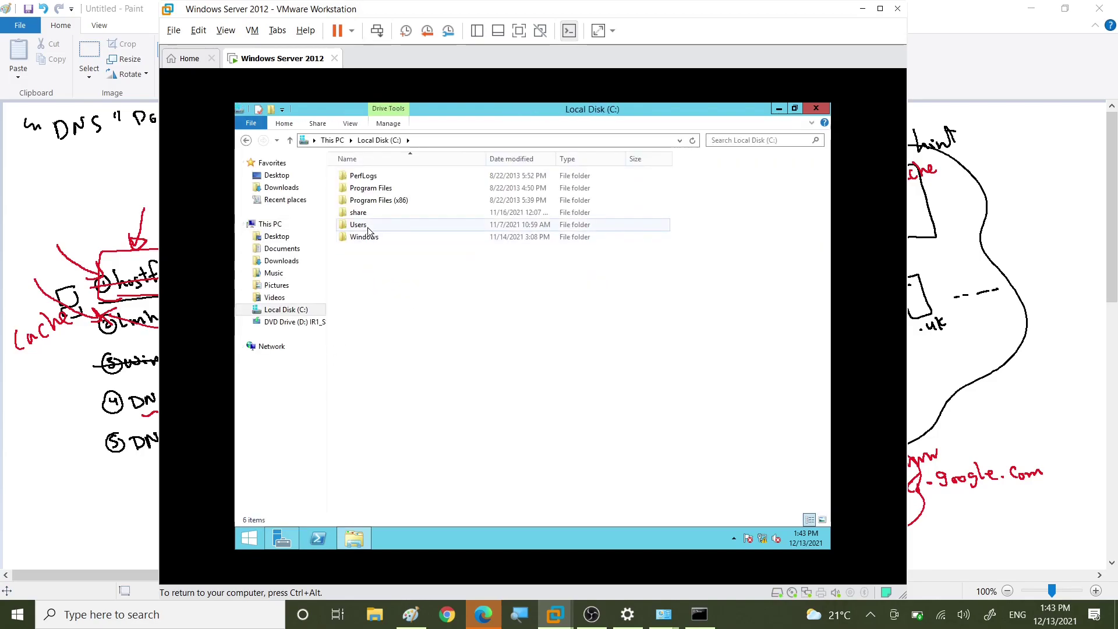
pyautogui.doubleClick(368, 236)
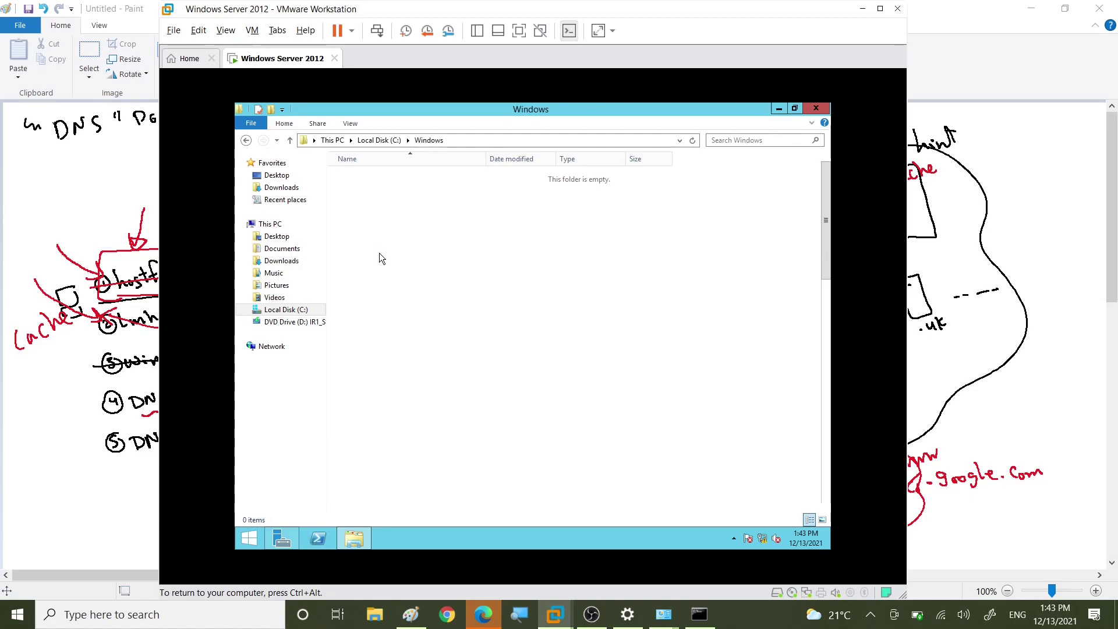
pyautogui.scroll(-3, 366, 437)
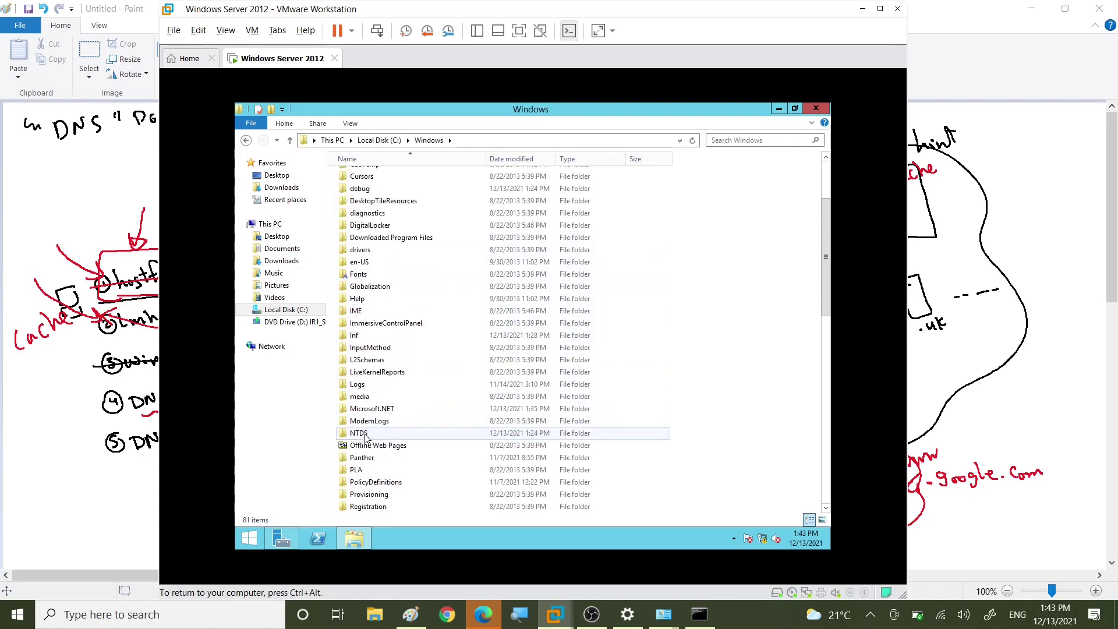
pyautogui.scroll(-6, 365, 438)
pyautogui.click(372, 447)
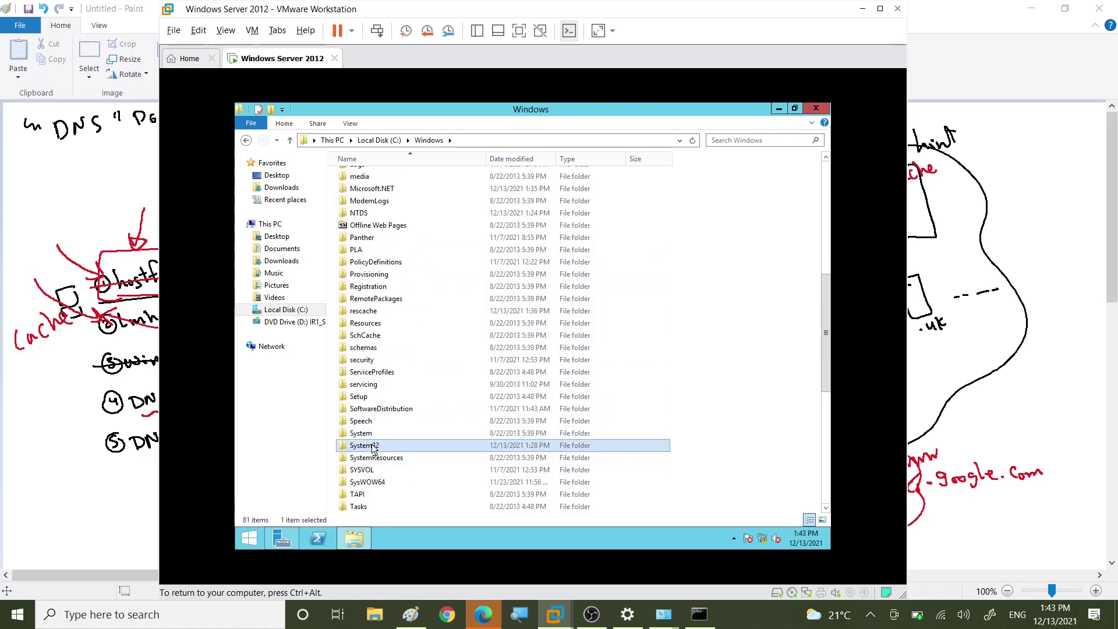
pyautogui.doubleClick(372, 447)
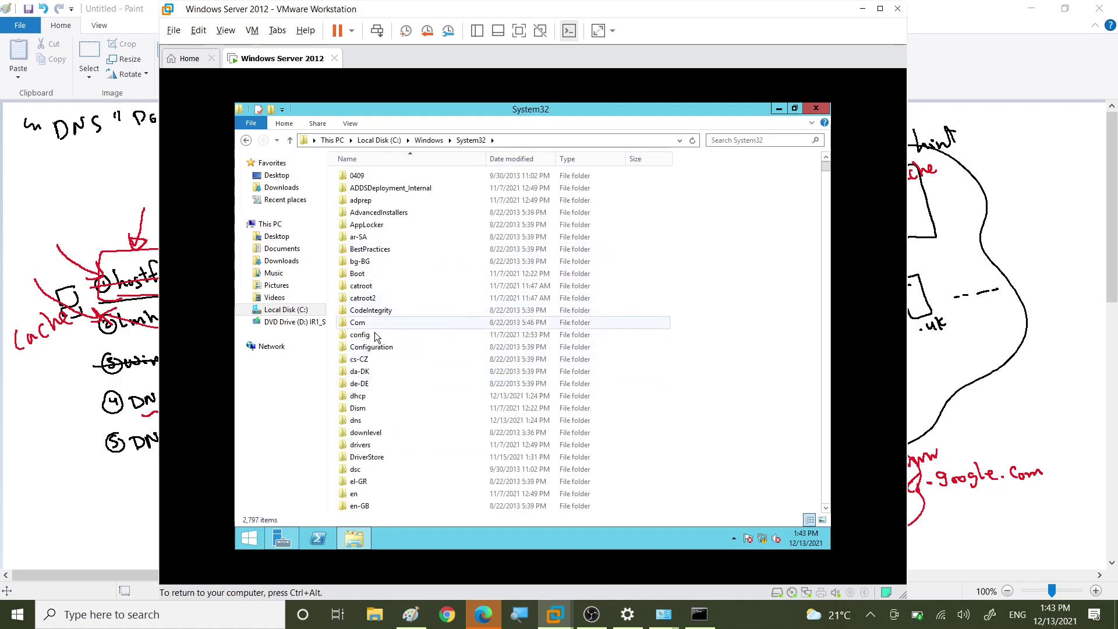
pyautogui.doubleClick(365, 446)
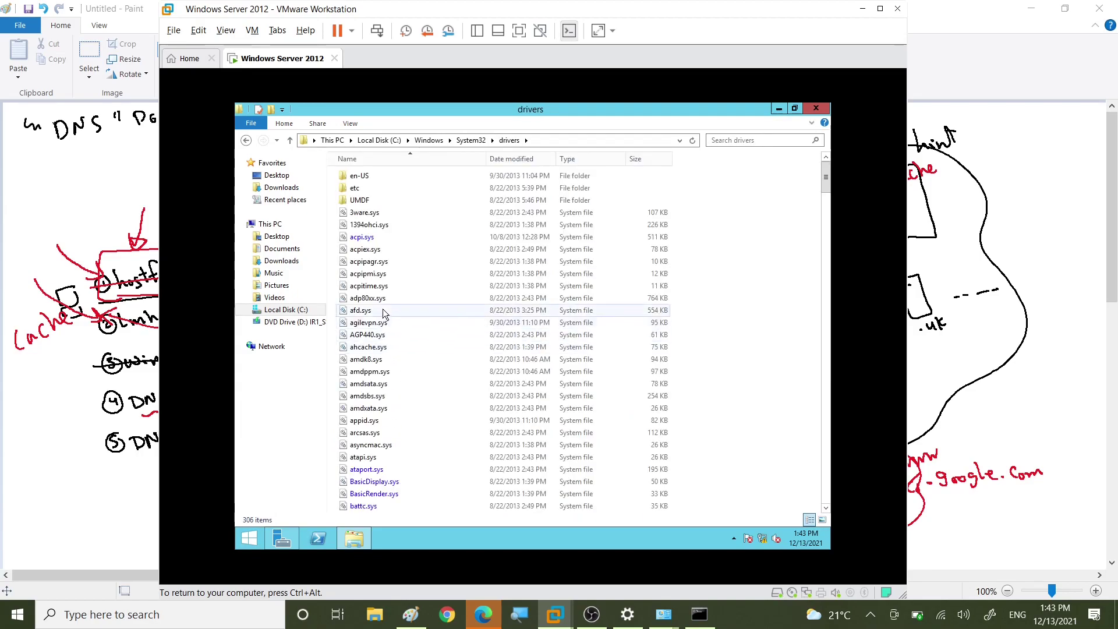
pyautogui.doubleClick(355, 188)
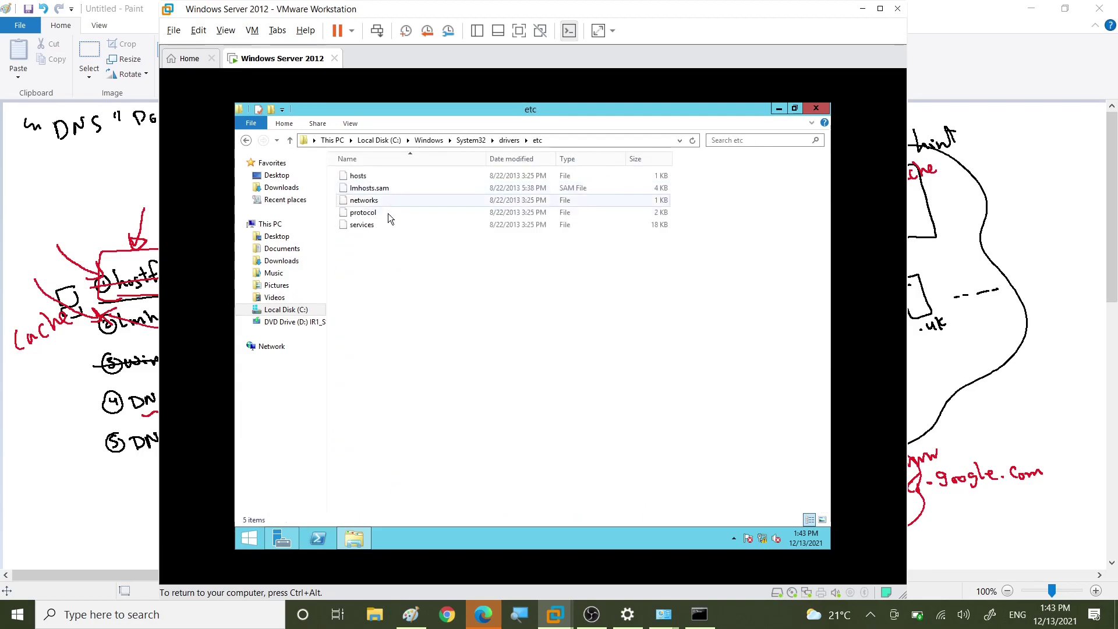
pyautogui.click(358, 177)
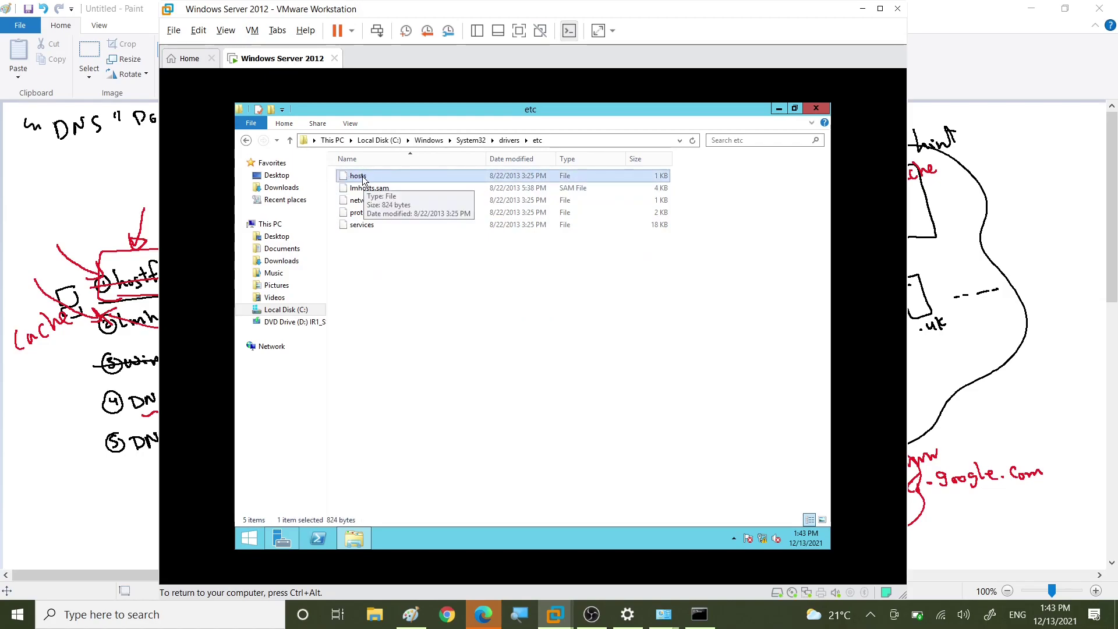
# Step: Open hosts in Notepad and highlight localhost and the ::1 address
pyautogui.press('Return')
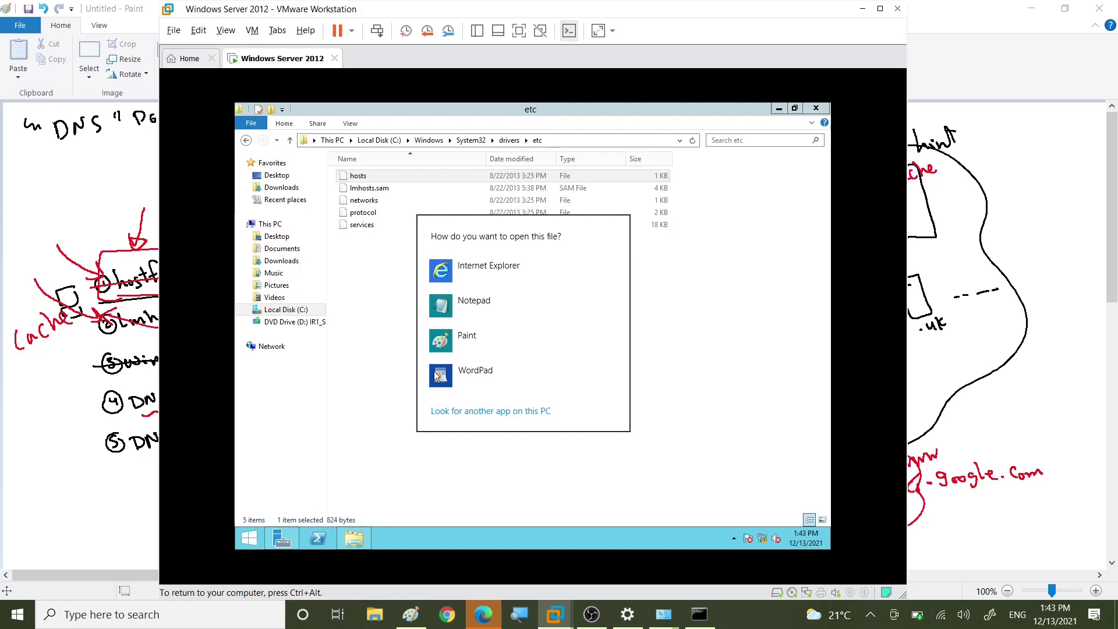
pyautogui.click(478, 310)
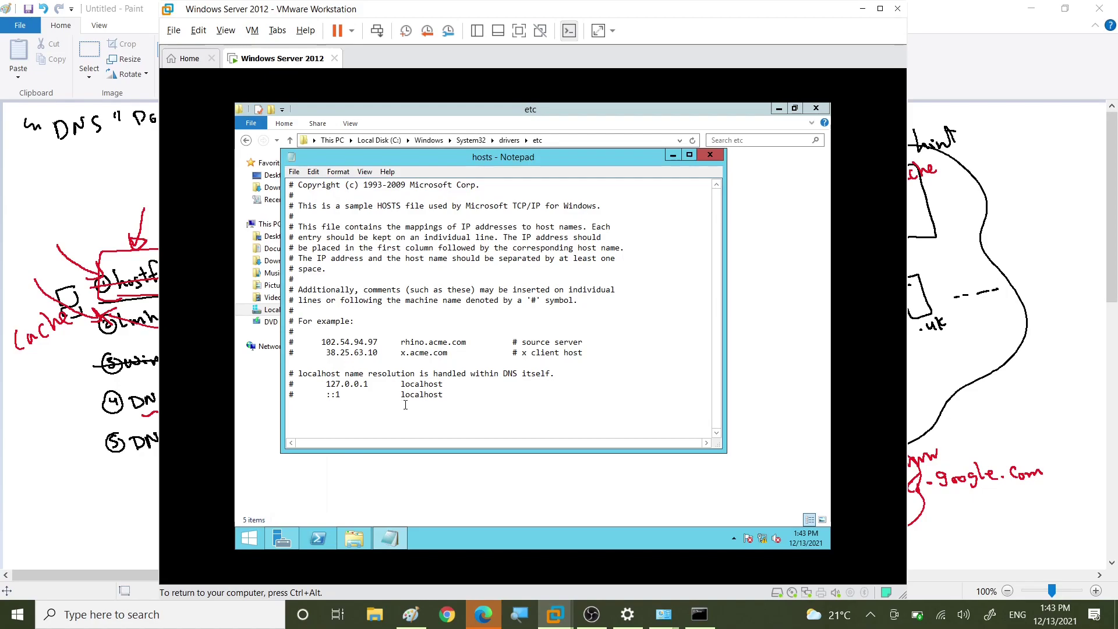
pyautogui.moveTo(401, 396); pyautogui.dragTo(445, 397)
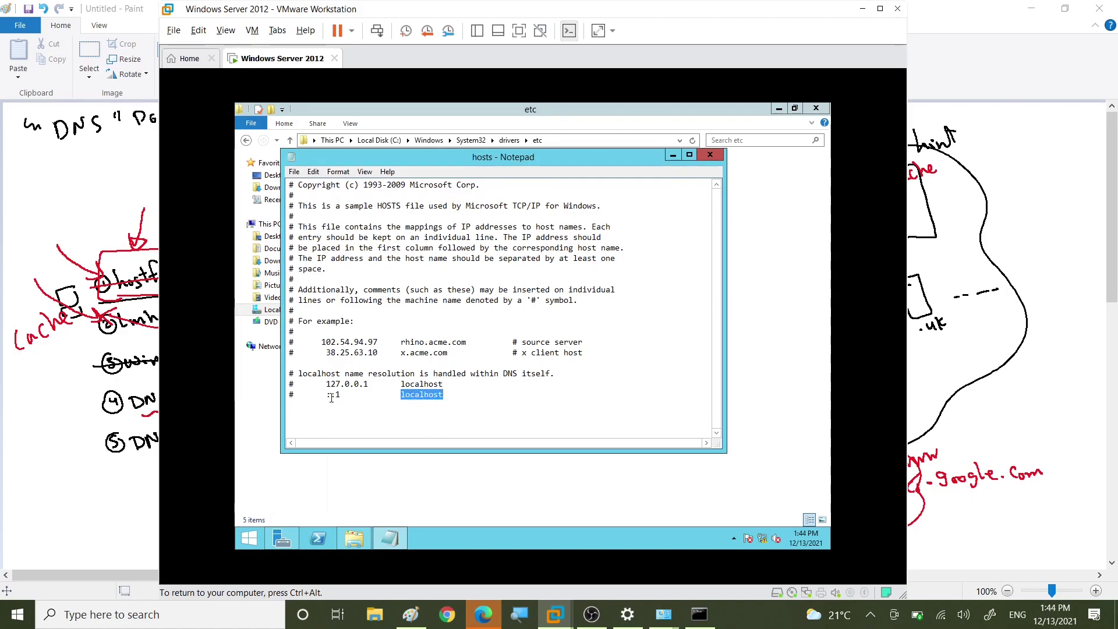
pyautogui.moveTo(326, 395); pyautogui.dragTo(342, 394)
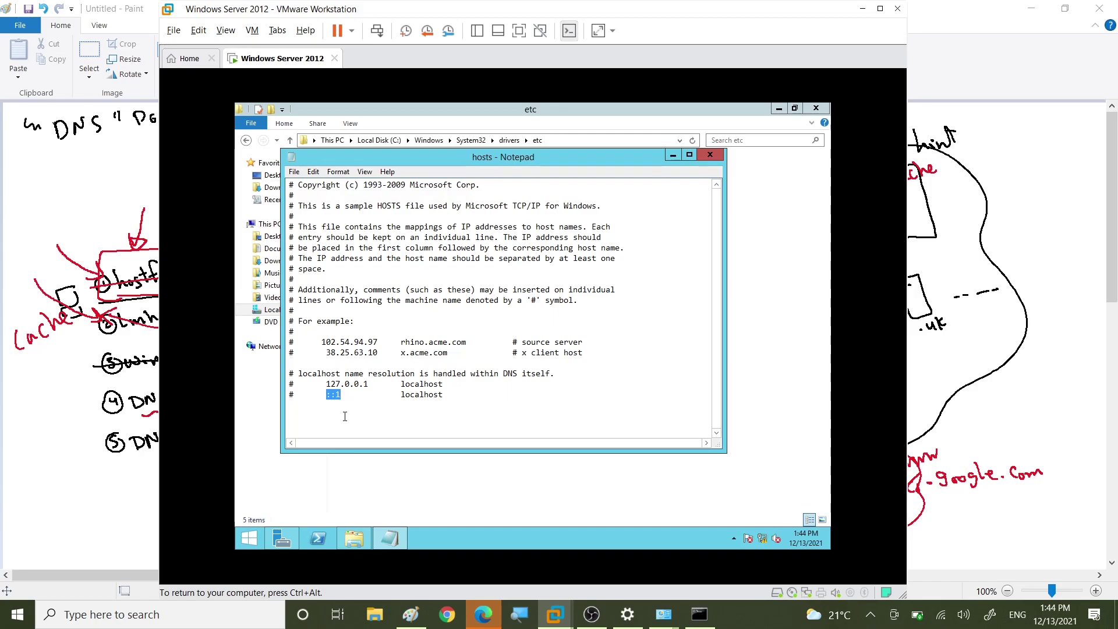
# Step: Add a hosts entry mapping 192.168.1.1 to a new host name, then save and close it
pyautogui.click(333, 414)
pyautogui.press('Tab')
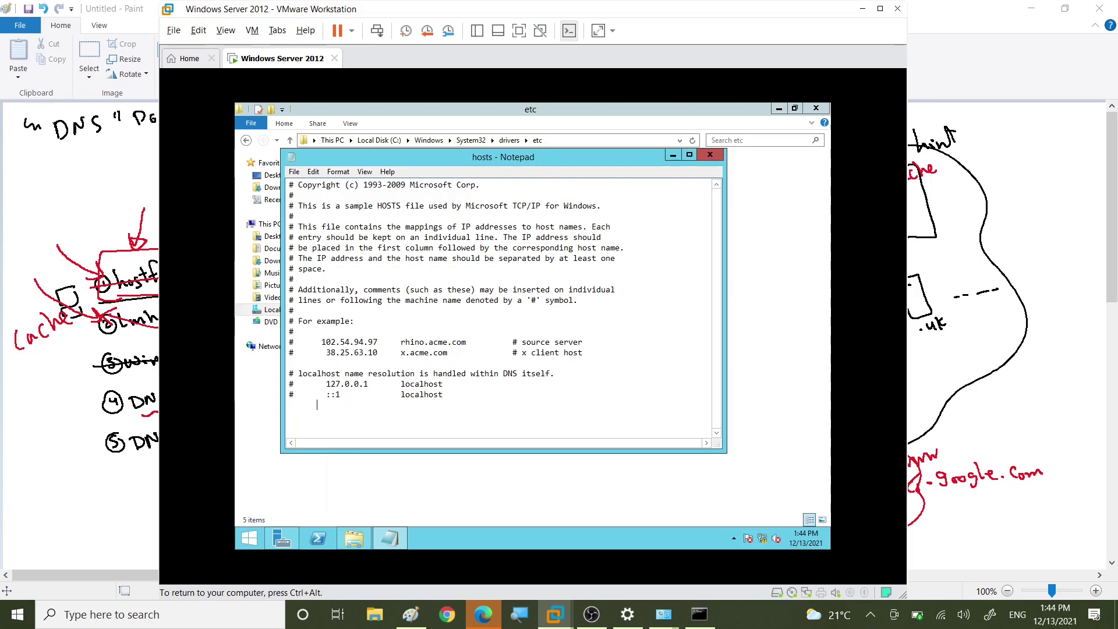
pyautogui.write('19')
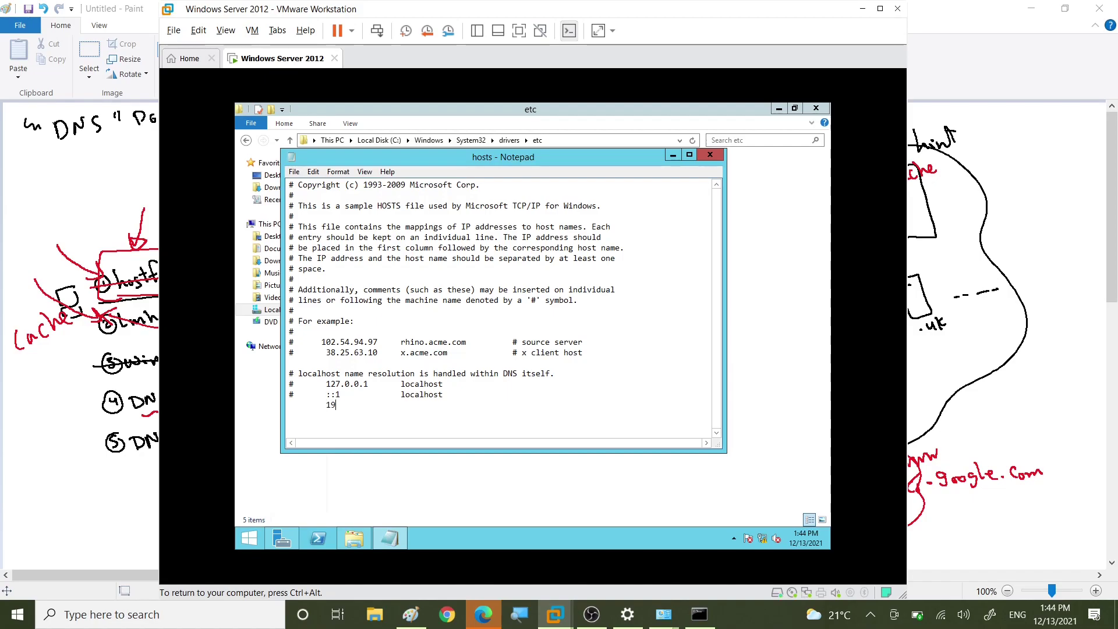
pyautogui.write('2.168.1.1')
pyautogui.press('Tab')
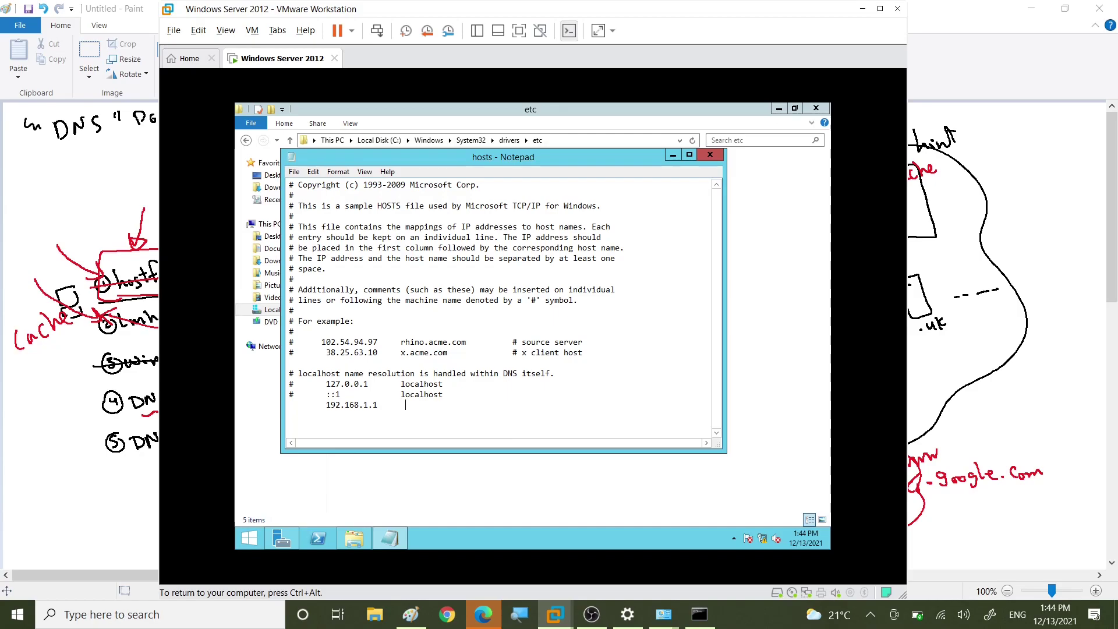
pyautogui.write('mahmoud')
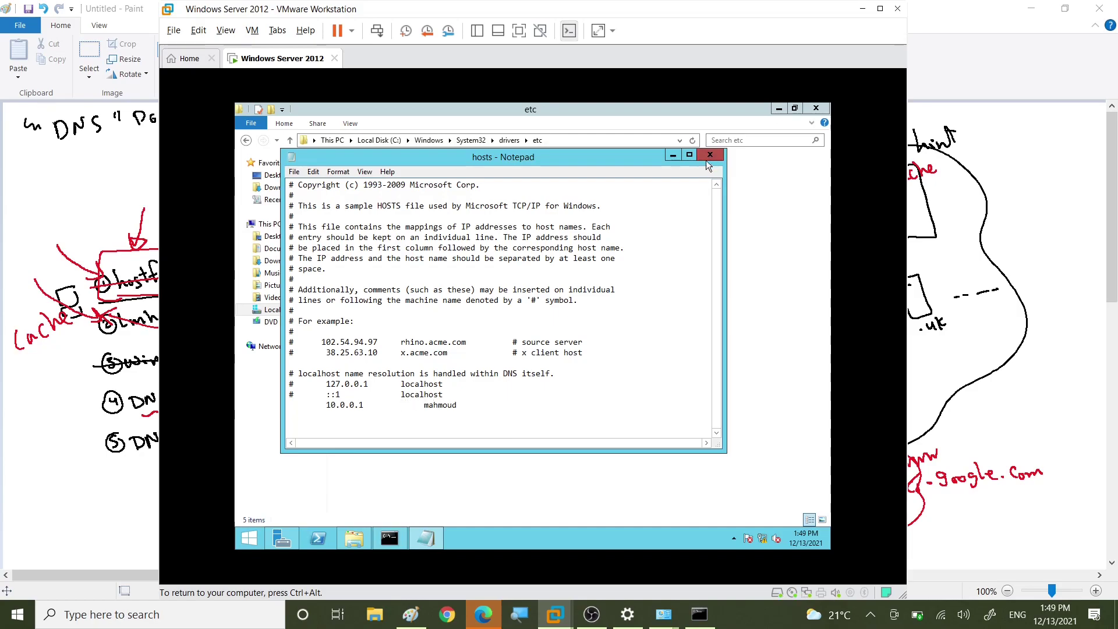
pyautogui.click(710, 154)
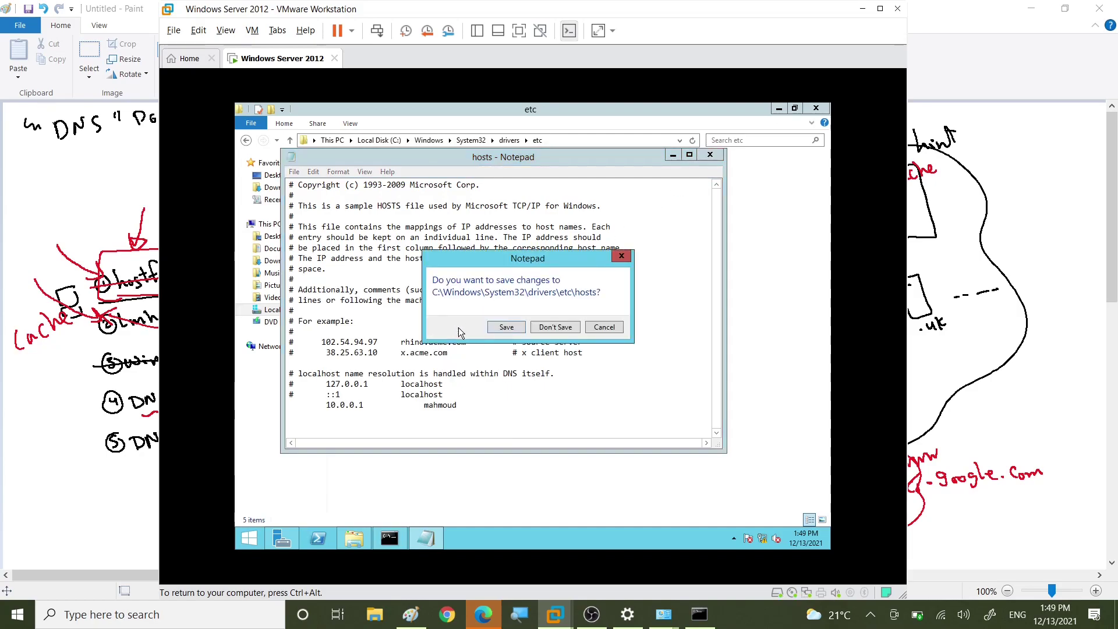
pyautogui.click(495, 334)
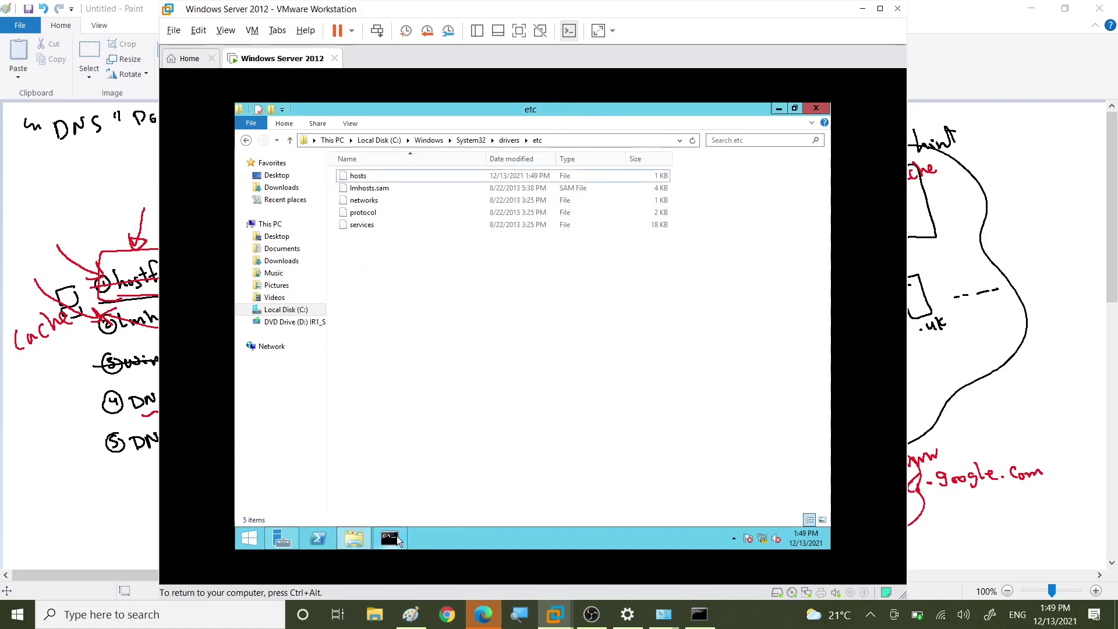
# Step: Ping the new hosts-file name in Command Prompt and confirm four replies from 10.0.0.1
pyautogui.click(389, 538)
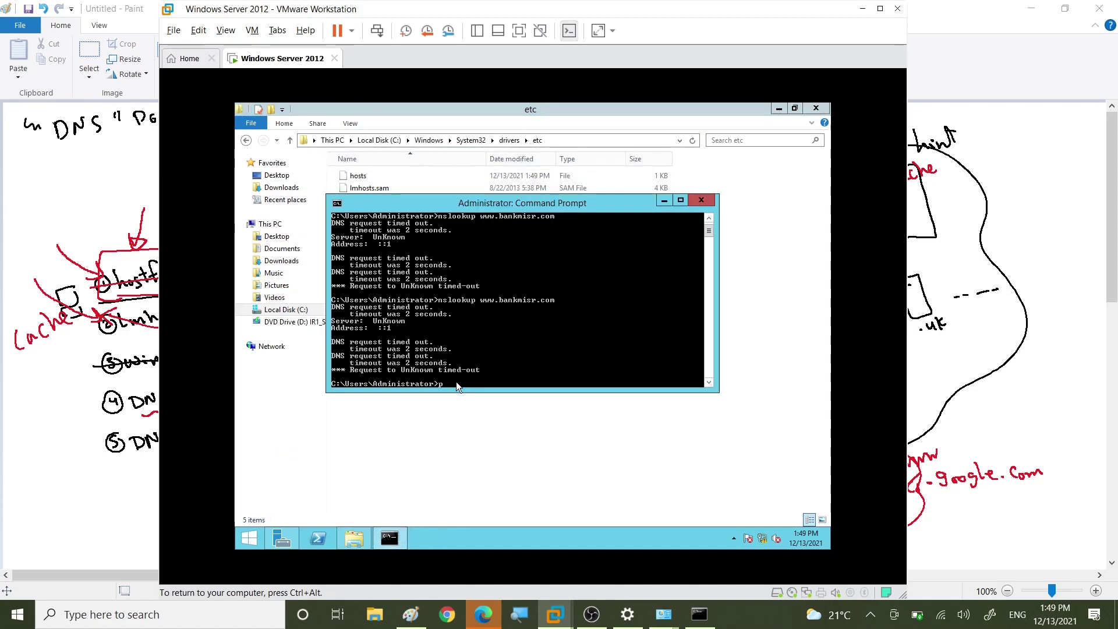
pyautogui.write('ping mahmoud')
pyautogui.press('Return')
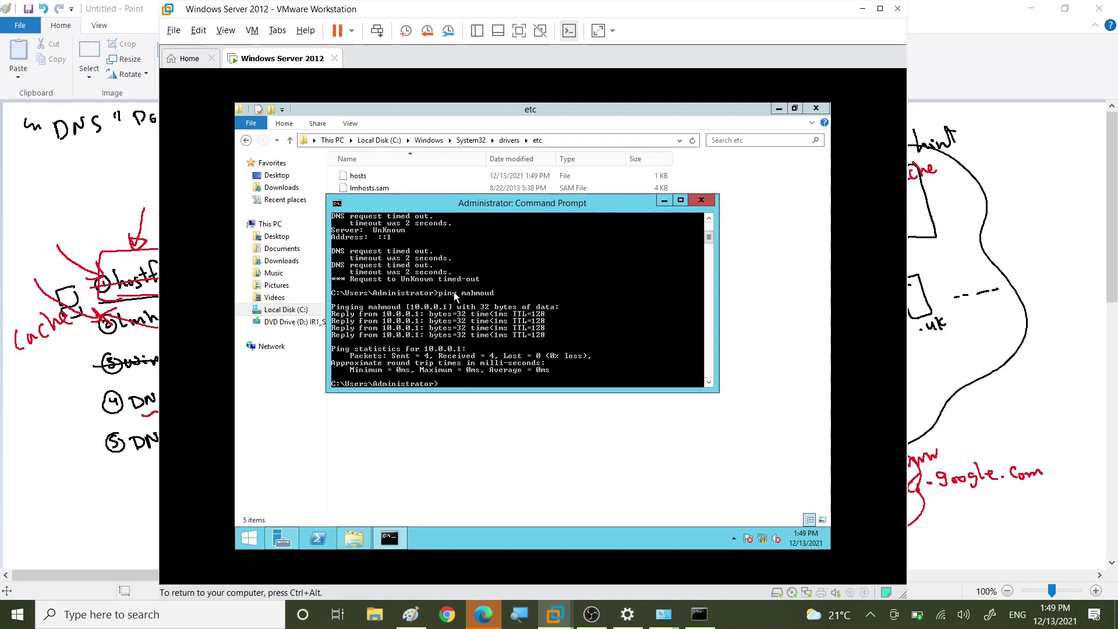
pyautogui.click(664, 200)
# Step: Open the hosts file in Notepad, highlight the new host name and 10.0.0.1, then close it
pyautogui.doubleClick(358, 176)
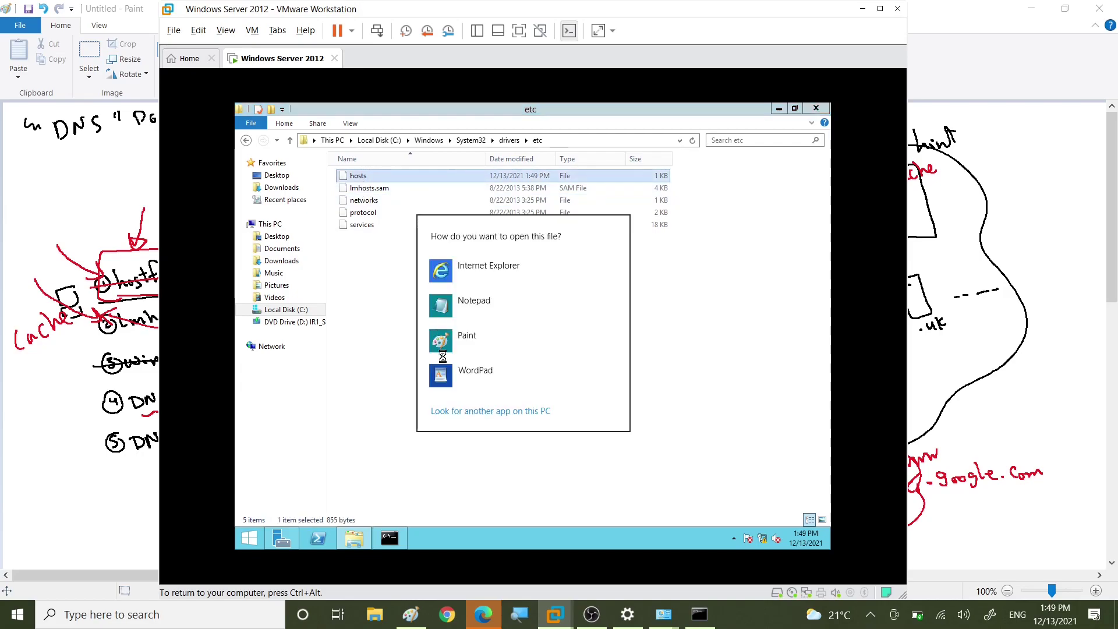
pyautogui.click(461, 302)
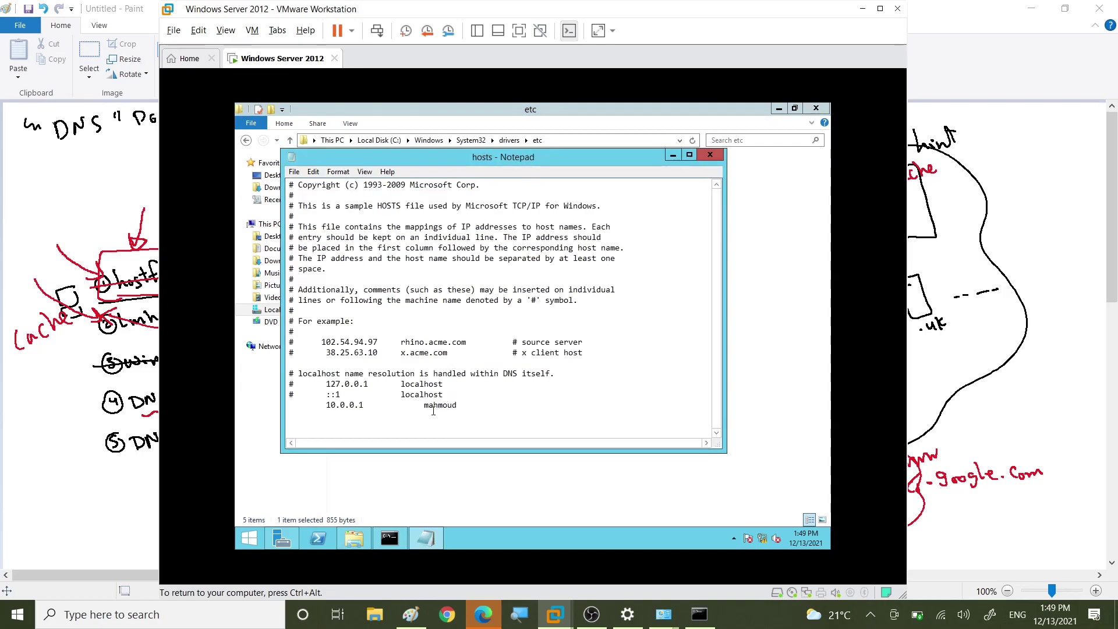
pyautogui.moveTo(425, 406); pyautogui.dragTo(459, 406)
pyautogui.moveTo(327, 406); pyautogui.dragTo(366, 405)
pyautogui.click(710, 154)
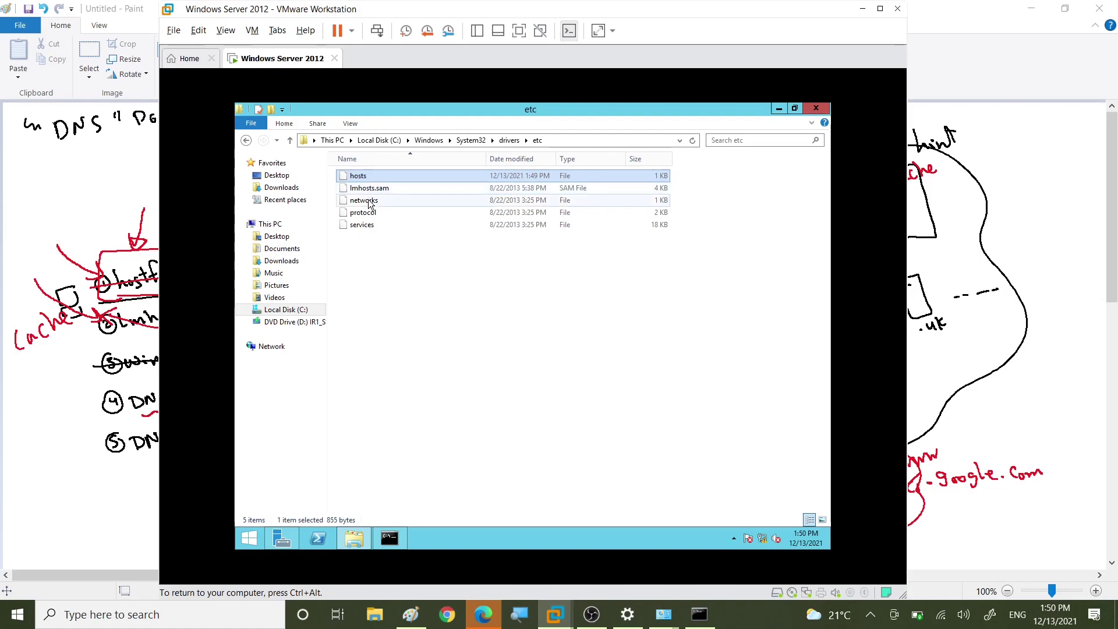
# Step: Select lmhosts.sam in the VM, then underline the lmhost file in red in Paint
pyautogui.click(365, 190)
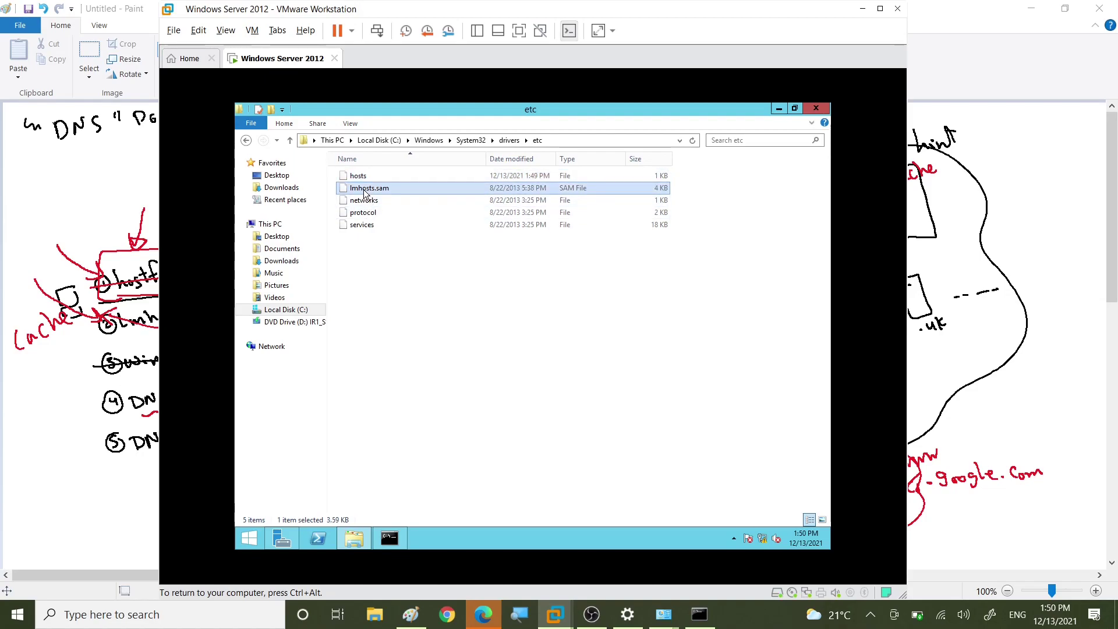
pyautogui.hotkey('ctrl', 'alt')
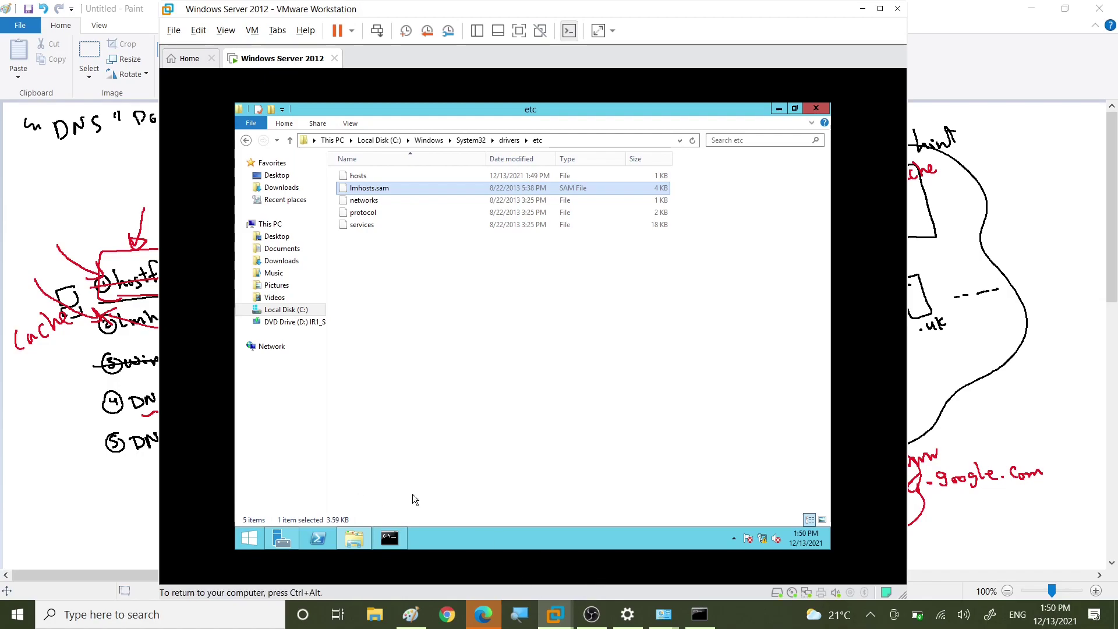
pyautogui.click(411, 615)
pyautogui.moveTo(136, 334)
pyautogui.mouseDown()
pyautogui.moveTo(186, 330)
pyautogui.moveTo(140, 332)
pyautogui.moveTo(171, 326)
pyautogui.mouseUp()
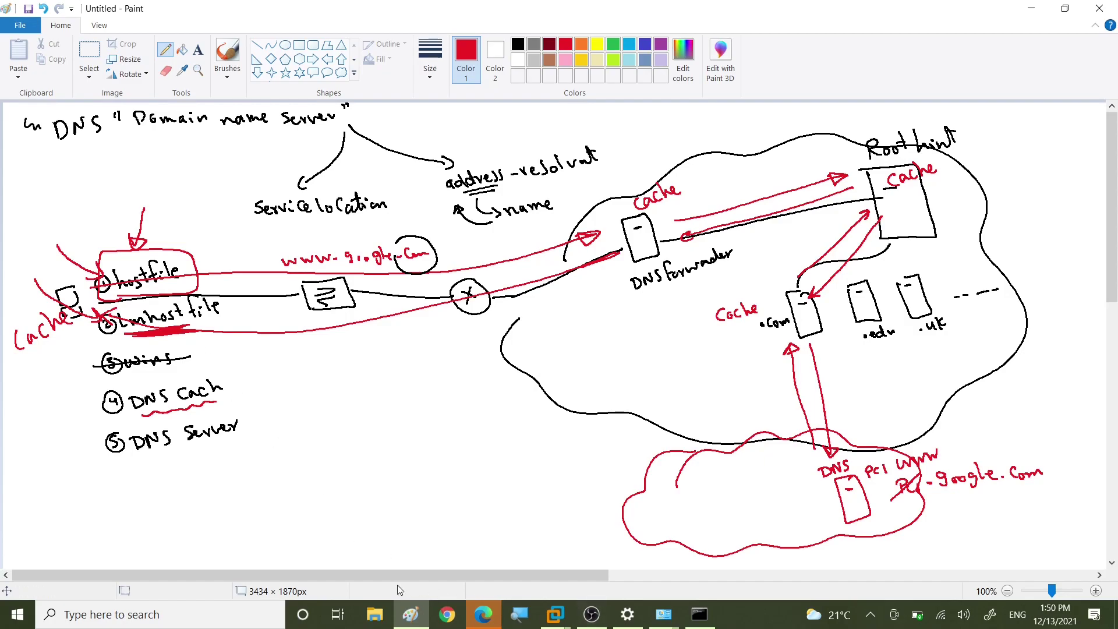
# Step: Back in the server VM, try opening lmhosts.sam, dismiss the error, and select hosts
pyautogui.click(554, 619)
pyautogui.click(634, 536)
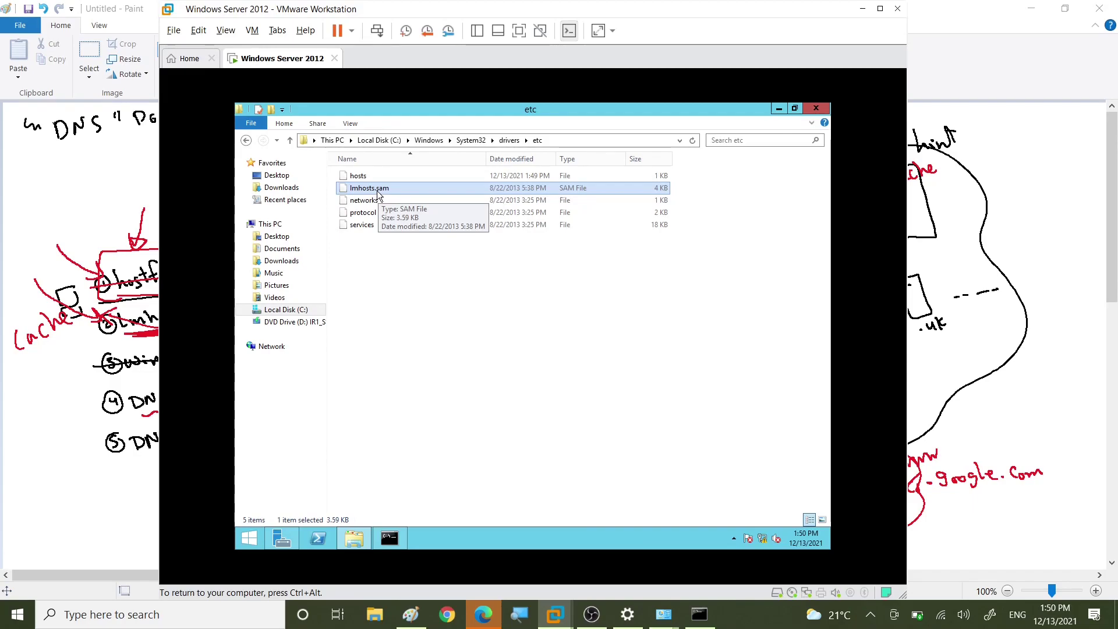
pyautogui.doubleClick(376, 190)
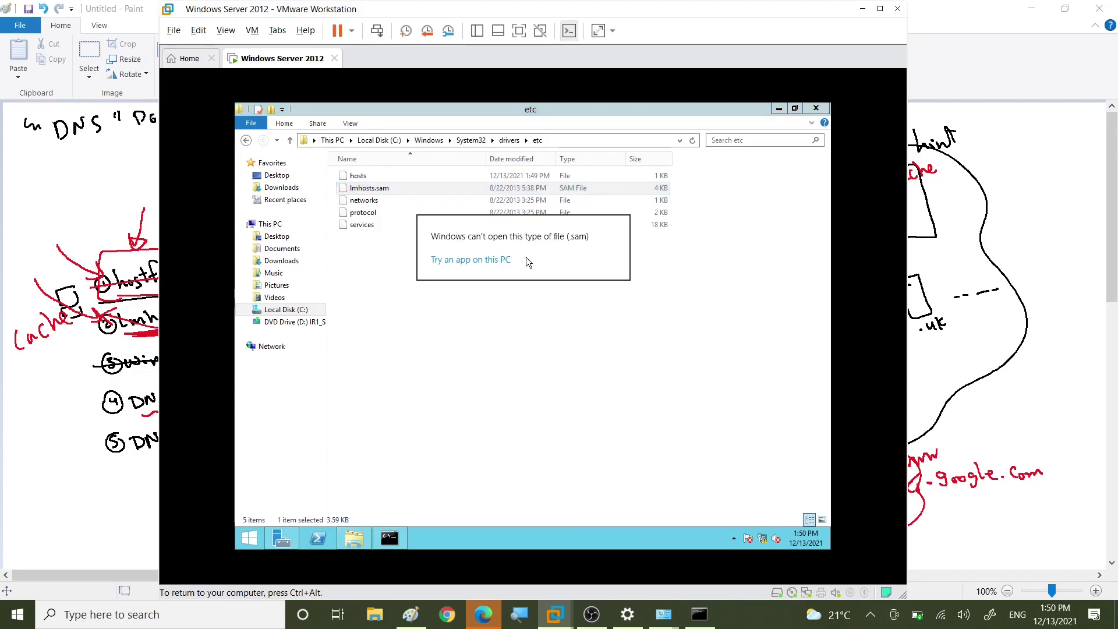
pyautogui.click(523, 350)
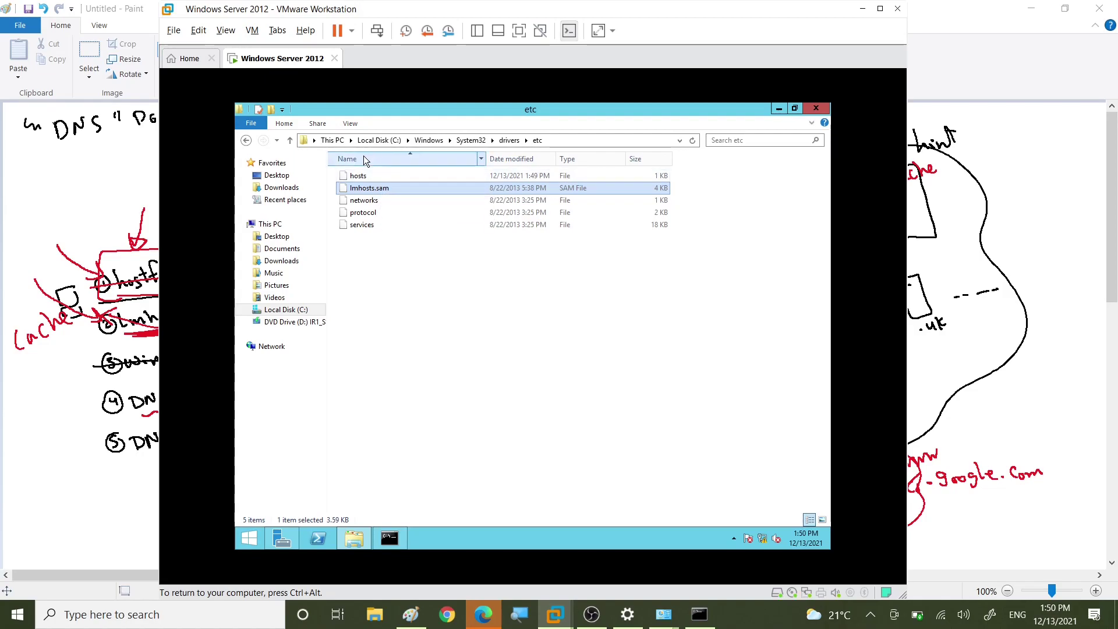
pyautogui.click(373, 180)
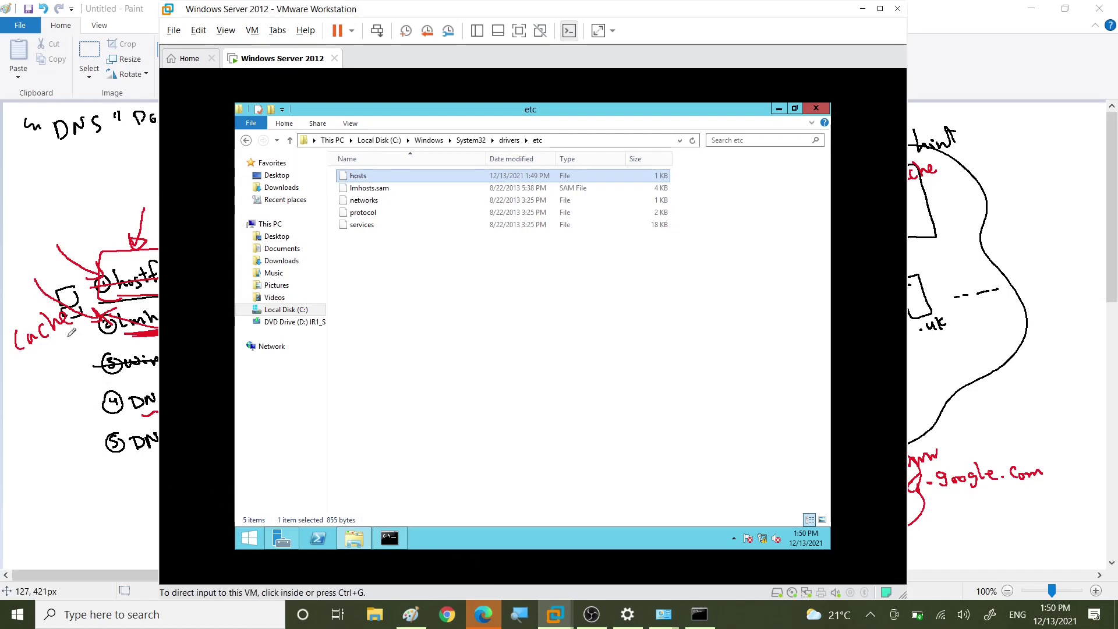
# Step: Draw a long red arrow down past the hostfile list in the DNS diagram
pyautogui.click(72, 254)
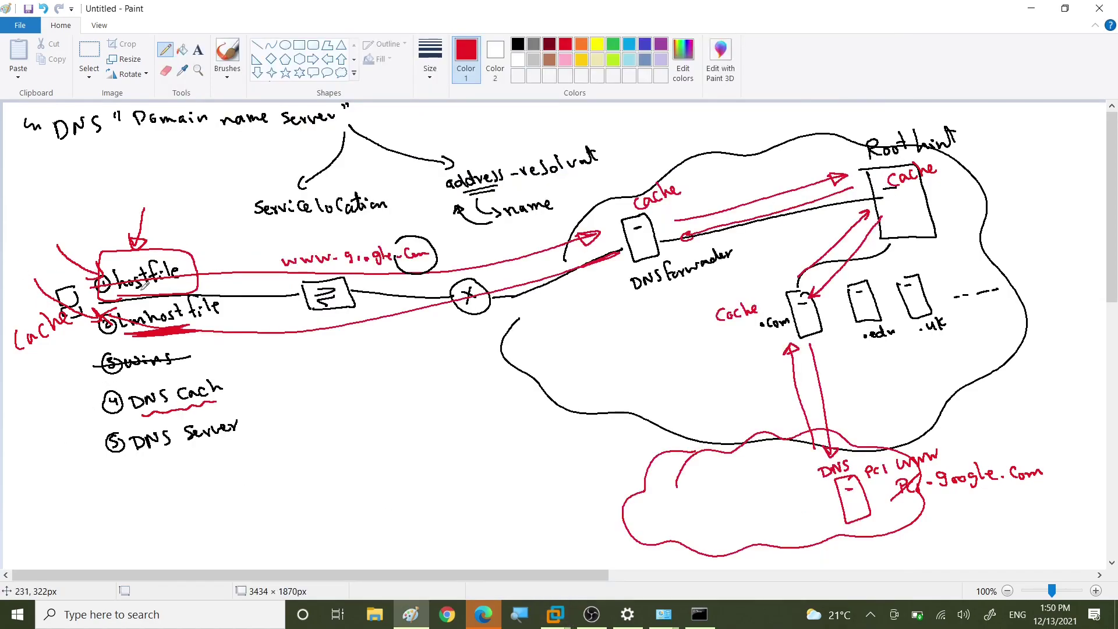
pyautogui.moveTo(238, 294)
pyautogui.mouseDown()
pyautogui.moveTo(273, 425)
pyautogui.moveTo(250, 410)
pyautogui.moveTo(271, 405)
pyautogui.mouseUp()
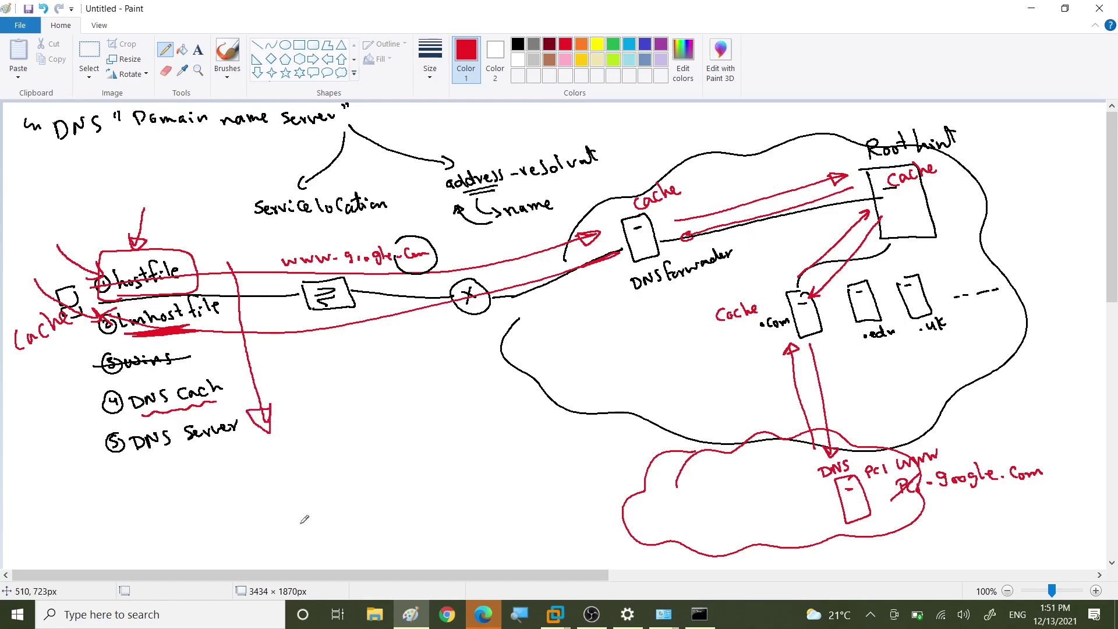
pyautogui.scroll(-10, 492, 386)
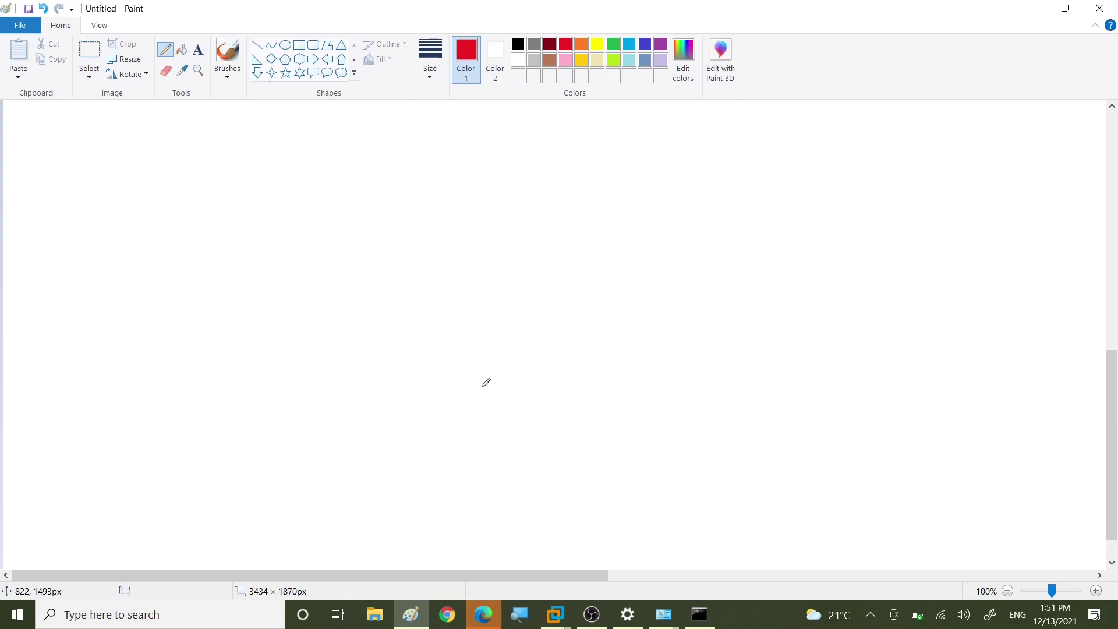
# Step: In black, draw a central switch linked to two client PCs and servers labelled AD and DNS
pyautogui.click(518, 44)
pyautogui.moveTo(236, 268)
pyautogui.mouseDown()
pyautogui.moveTo(292, 283)
pyautogui.moveTo(234, 269)
pyautogui.moveTo(266, 274)
pyautogui.moveTo(267, 285)
pyautogui.moveTo(216, 361)
pyautogui.moveTo(249, 376)
pyautogui.mouseUp()
pyautogui.moveTo(293, 293)
pyautogui.mouseDown()
pyautogui.moveTo(324, 345)
pyautogui.moveTo(357, 363)
pyautogui.mouseUp()
pyautogui.moveTo(279, 256); pyautogui.dragTo(355, 202)
pyautogui.moveTo(378, 165)
pyautogui.mouseDown()
pyautogui.moveTo(379, 224)
pyautogui.moveTo(382, 165)
pyautogui.moveTo(383, 182)
pyautogui.mouseUp()
pyautogui.moveTo(397, 140); pyautogui.dragTo(402, 150)
pyautogui.moveTo(393, 147); pyautogui.dragTo(409, 153)
pyautogui.moveTo(407, 138); pyautogui.dragTo(409, 152)
pyautogui.moveTo(233, 265)
pyautogui.mouseDown()
pyautogui.moveTo(174, 199)
pyautogui.moveTo(126, 184)
pyautogui.moveTo(175, 196)
pyautogui.moveTo(155, 173)
pyautogui.mouseUp()
pyautogui.moveTo(142, 192); pyautogui.dragTo(155, 188)
pyautogui.moveTo(115, 156); pyautogui.dragTo(118, 173)
pyautogui.moveTo(106, 160)
pyautogui.mouseDown()
pyautogui.moveTo(119, 171)
pyautogui.moveTo(147, 140)
pyautogui.moveTo(148, 155)
pyautogui.mouseUp()
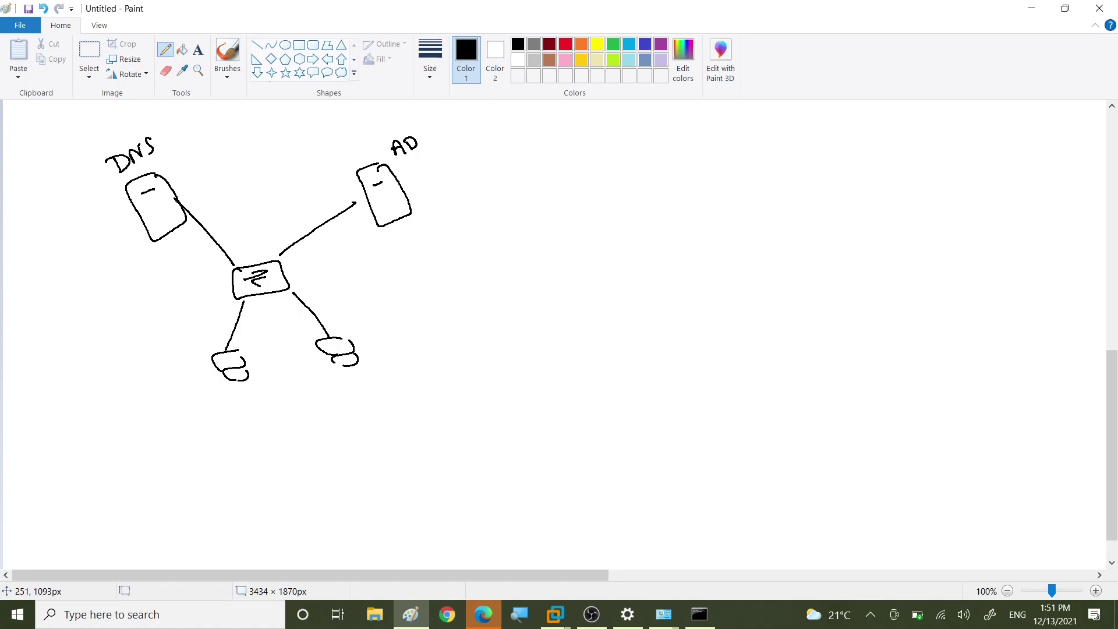
# Step: Write DC.fci.com and its 10--1 address beside the AD server
pyautogui.moveTo(432, 165)
pyautogui.mouseDown()
pyautogui.moveTo(414, 186)
pyautogui.moveTo(457, 163)
pyautogui.mouseUp()
pyautogui.click(441, 167)
pyautogui.moveTo(462, 155)
pyautogui.mouseDown()
pyautogui.moveTo(463, 167)
pyautogui.moveTo(504, 148)
pyautogui.mouseUp()
pyautogui.click(490, 153)
pyautogui.moveTo(510, 150); pyautogui.dragTo(522, 143)
pyautogui.moveTo(435, 191); pyautogui.dragTo(449, 194)
pyautogui.moveTo(462, 189); pyautogui.dragTo(518, 172)
# Step: Label the right client Pc1.fci.com with address 10--10
pyautogui.moveTo(344, 384); pyautogui.dragTo(348, 388)
pyautogui.moveTo(362, 383)
pyautogui.mouseDown()
pyautogui.moveTo(359, 392)
pyautogui.moveTo(402, 375)
pyautogui.mouseUp()
pyautogui.moveTo(410, 363)
pyautogui.mouseDown()
pyautogui.moveTo(409, 373)
pyautogui.moveTo(462, 359)
pyautogui.mouseUp()
pyautogui.click(426, 369)
pyautogui.moveTo(363, 410)
pyautogui.mouseDown()
pyautogui.moveTo(362, 420)
pyautogui.moveTo(377, 409)
pyautogui.mouseUp()
pyautogui.moveTo(389, 411); pyautogui.dragTo(436, 392)
pyautogui.click(434, 390)
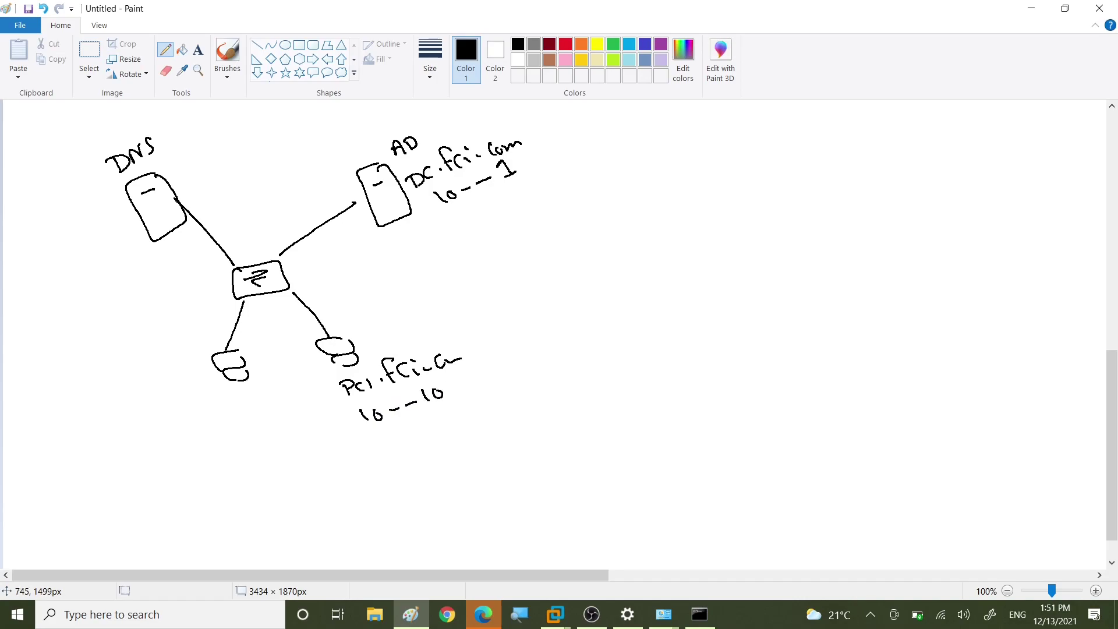
# Step: Label the left client Pc2 with address 10--20
pyautogui.moveTo(183, 400)
pyautogui.mouseDown()
pyautogui.moveTo(187, 424)
pyautogui.moveTo(205, 417)
pyautogui.mouseUp()
pyautogui.moveTo(211, 407); pyautogui.dragTo(289, 395)
pyautogui.click(224, 414)
pyautogui.moveTo(198, 432); pyautogui.dragTo(200, 450)
pyautogui.moveTo(214, 438); pyautogui.dragTo(241, 441)
pyautogui.moveTo(246, 438); pyautogui.dragTo(276, 434)
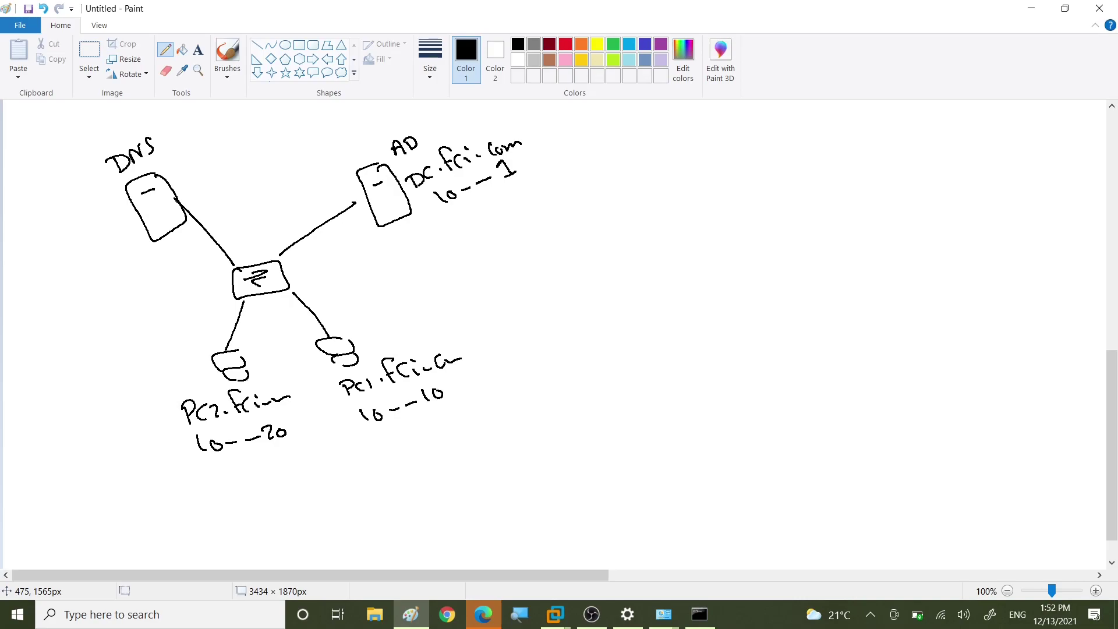
# Step: Draw a database cylinder left of the DNS server holding the DC name and address
pyautogui.moveTo(23, 205)
pyautogui.mouseDown()
pyautogui.moveTo(96, 192)
pyautogui.moveTo(23, 213)
pyautogui.moveTo(58, 308)
pyautogui.moveTo(106, 212)
pyautogui.moveTo(93, 204)
pyautogui.mouseUp()
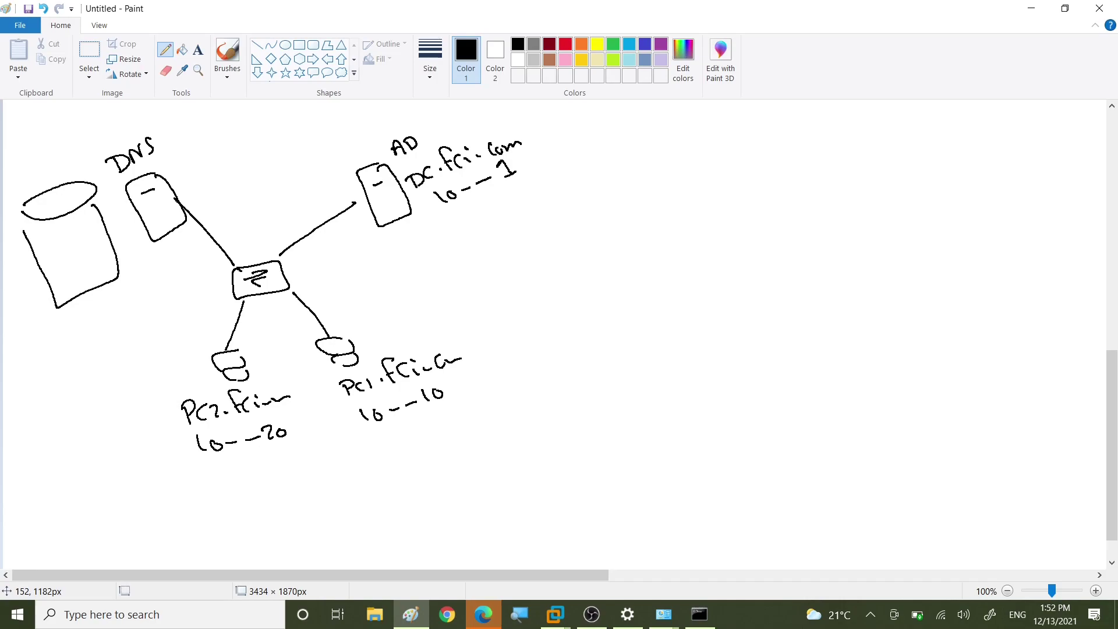
pyautogui.moveTo(37, 236)
pyautogui.mouseDown()
pyautogui.moveTo(44, 251)
pyautogui.moveTo(74, 225)
pyautogui.moveTo(87, 233)
pyautogui.moveTo(111, 216)
pyautogui.mouseUp()
pyautogui.moveTo(49, 254); pyautogui.dragTo(52, 265)
pyautogui.moveTo(58, 257); pyautogui.dragTo(98, 238)
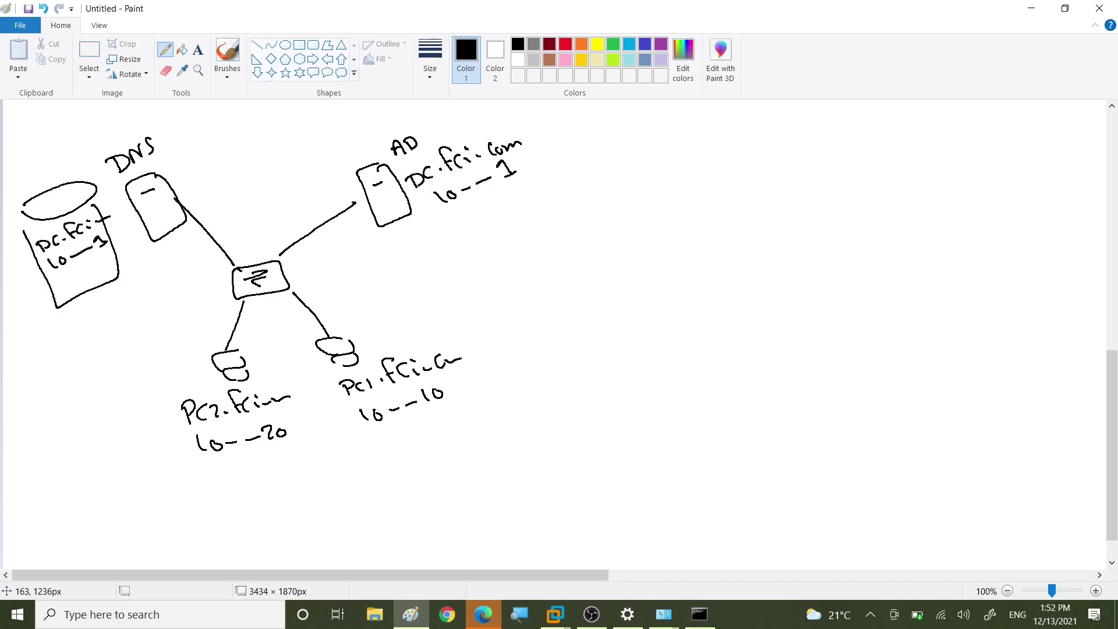
# Step: Add the Pc records, including Pc2 at 10--20, to the DNS cylinder
pyautogui.moveTo(58, 294)
pyautogui.mouseDown()
pyautogui.moveTo(69, 278)
pyautogui.moveTo(78, 286)
pyautogui.mouseUp()
pyautogui.moveTo(85, 277); pyautogui.dragTo(93, 271)
pyautogui.moveTo(96, 268)
pyautogui.mouseDown()
pyautogui.moveTo(104, 263)
pyautogui.moveTo(86, 302)
pyautogui.mouseUp()
pyautogui.moveTo(91, 293); pyautogui.dragTo(119, 282)
pyautogui.moveTo(123, 272); pyautogui.dragTo(125, 278)
pyautogui.moveTo(90, 322); pyautogui.dragTo(89, 316)
pyautogui.moveTo(104, 314)
pyautogui.mouseDown()
pyautogui.moveTo(99, 326)
pyautogui.moveTo(121, 318)
pyautogui.mouseUp()
pyautogui.moveTo(124, 303)
pyautogui.mouseDown()
pyautogui.moveTo(140, 295)
pyautogui.moveTo(115, 337)
pyautogui.moveTo(133, 329)
pyautogui.mouseUp()
pyautogui.moveTo(136, 322); pyautogui.dragTo(163, 312)
pyautogui.moveTo(167, 302); pyautogui.dragTo(167, 302)
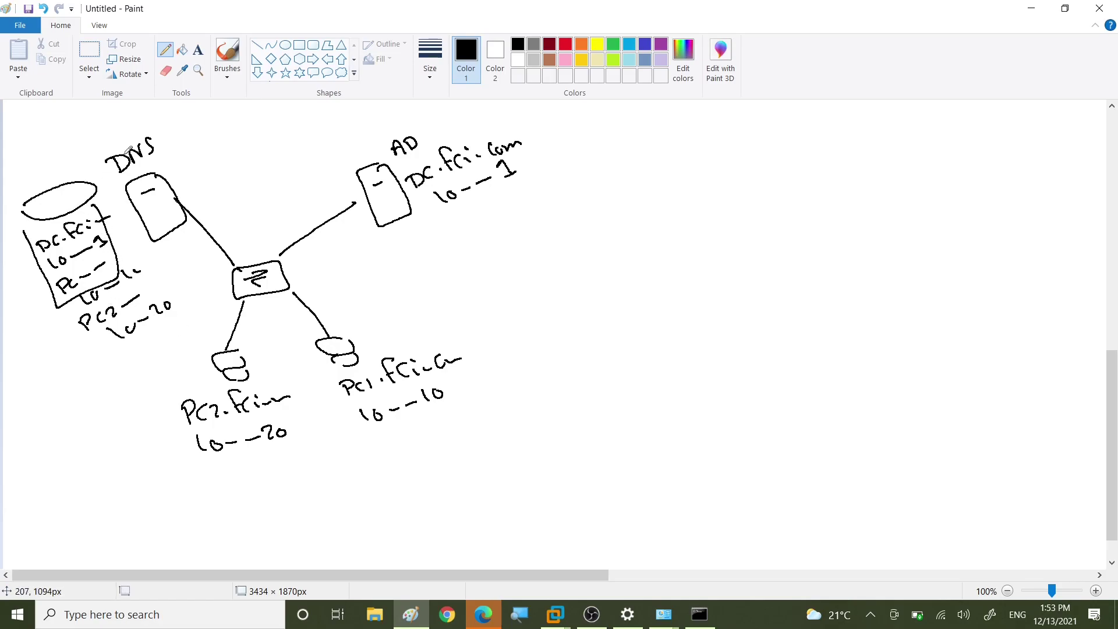
# Step: Circle the DNS label with a circled 1, and add a circled 2 headed 'Service location'
pyautogui.moveTo(105, 145)
pyautogui.mouseDown()
pyautogui.moveTo(126, 122)
pyautogui.moveTo(122, 176)
pyautogui.moveTo(104, 147)
pyautogui.mouseUp()
pyautogui.moveTo(211, 128)
pyautogui.mouseDown()
pyautogui.moveTo(213, 150)
pyautogui.moveTo(224, 133)
pyautogui.mouseUp()
pyautogui.moveTo(201, 149); pyautogui.dragTo(239, 132)
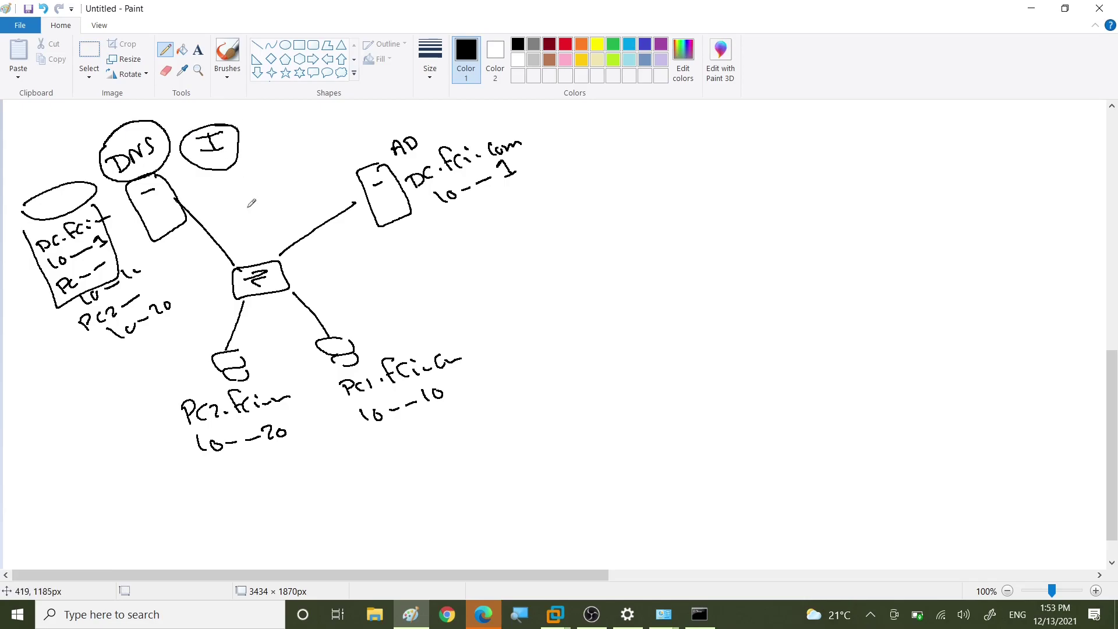
pyautogui.moveTo(581, 133); pyautogui.dragTo(615, 156)
pyautogui.moveTo(582, 134)
pyautogui.mouseDown()
pyautogui.moveTo(593, 117)
pyautogui.moveTo(578, 114)
pyautogui.mouseUp()
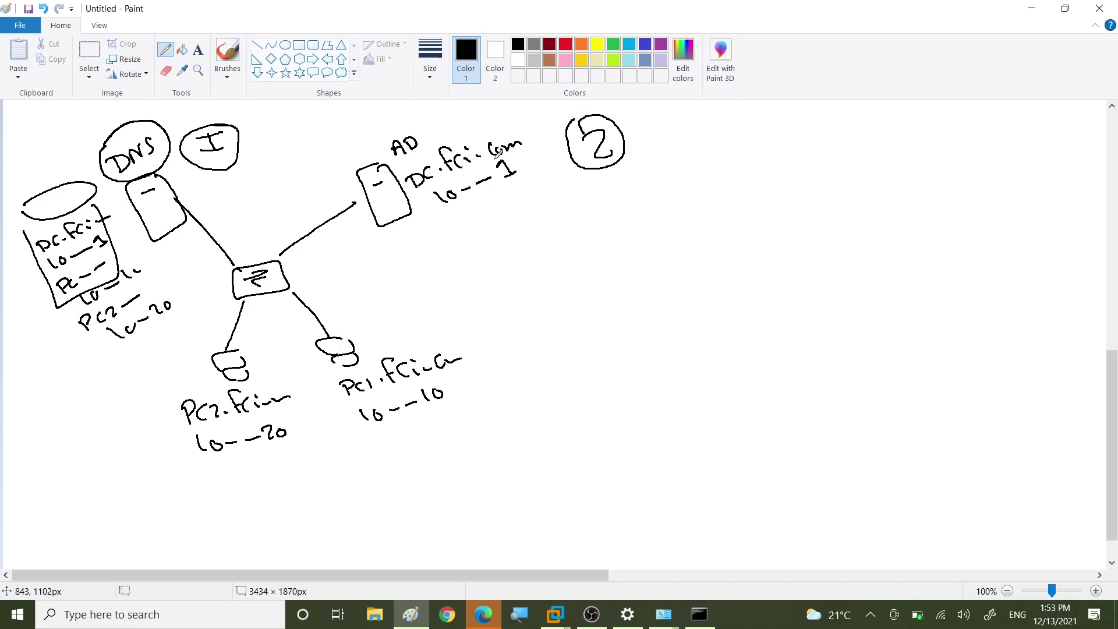
pyautogui.moveTo(655, 133); pyautogui.dragTo(638, 150)
pyautogui.moveTo(660, 143)
pyautogui.mouseDown()
pyautogui.moveTo(788, 140)
pyautogui.moveTo(793, 122)
pyautogui.moveTo(841, 139)
pyautogui.mouseUp()
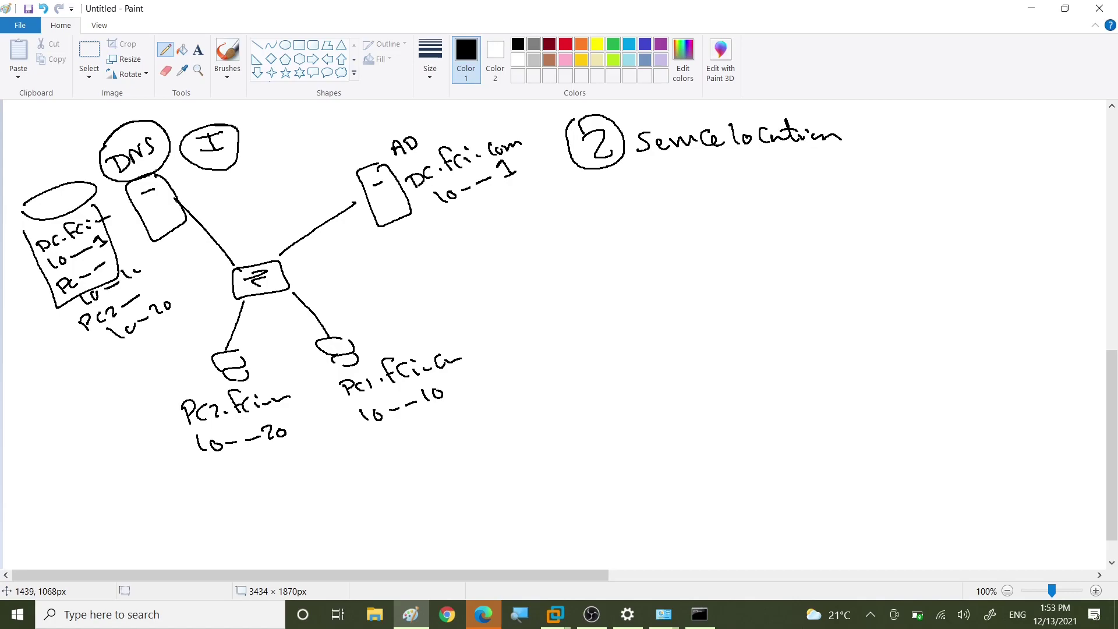
# Step: Sketch a small stick-figure user beside the Pc1.fci.com label
pyautogui.moveTo(466, 319)
pyautogui.mouseDown()
pyautogui.moveTo(475, 363)
pyautogui.moveTo(494, 341)
pyautogui.mouseUp()
pyautogui.moveTo(487, 353); pyautogui.dragTo(494, 352)
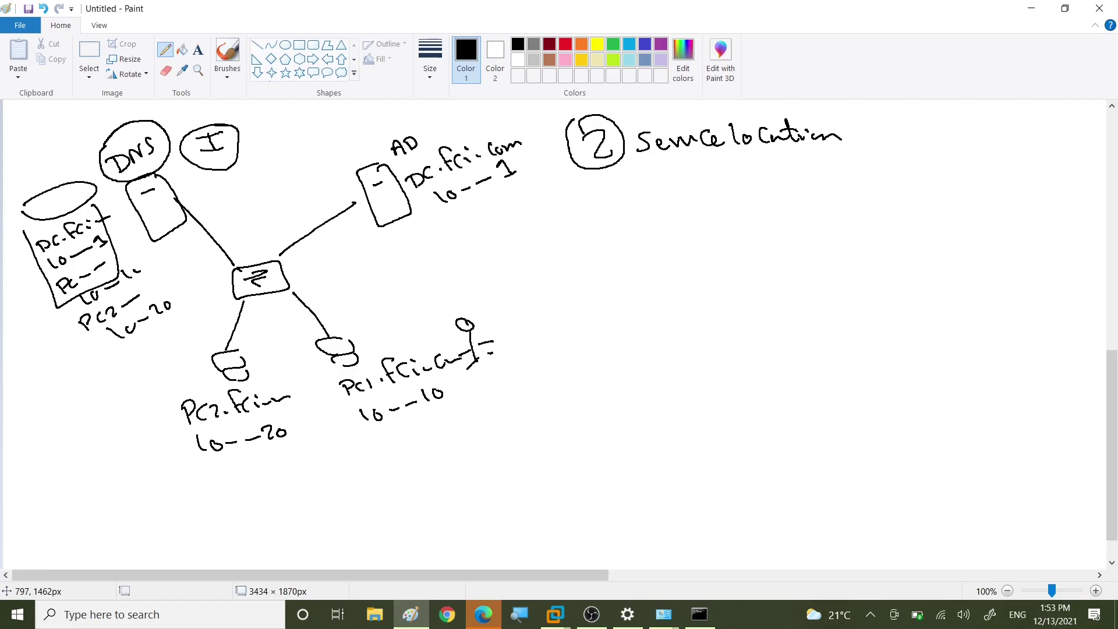
# Step: In red, draw an arrow from Pc1 up to the DNS server labelled auth, Kerberos and Ldap
pyautogui.click(565, 44)
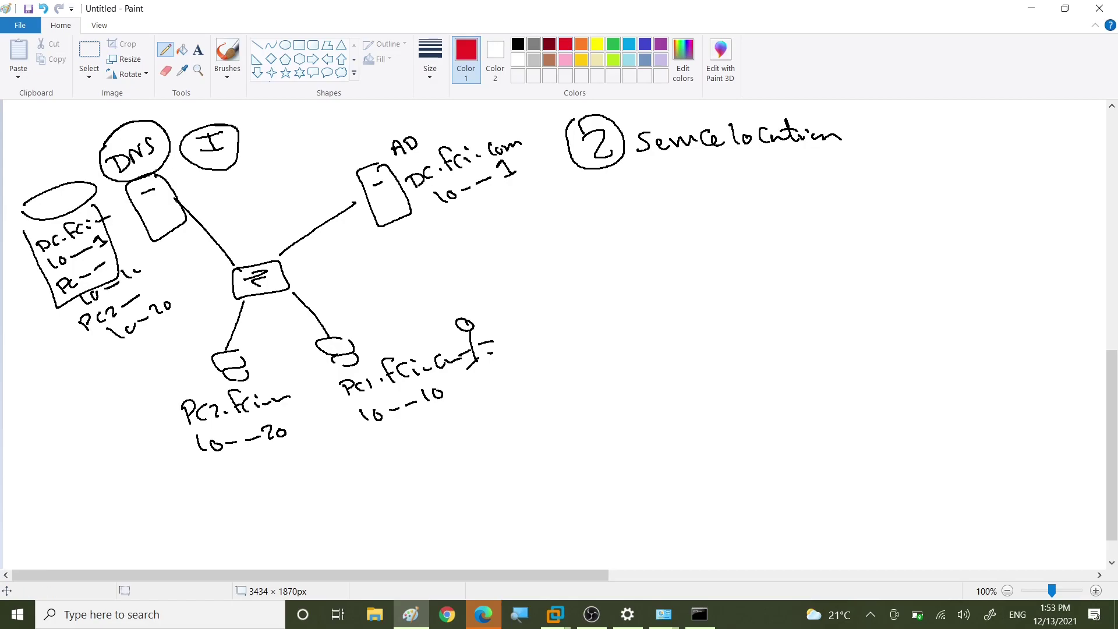
pyautogui.moveTo(339, 375)
pyautogui.mouseDown()
pyautogui.moveTo(168, 248)
pyautogui.moveTo(185, 255)
pyautogui.moveTo(175, 256)
pyautogui.mouseUp()
pyautogui.moveTo(215, 308); pyautogui.dragTo(241, 291)
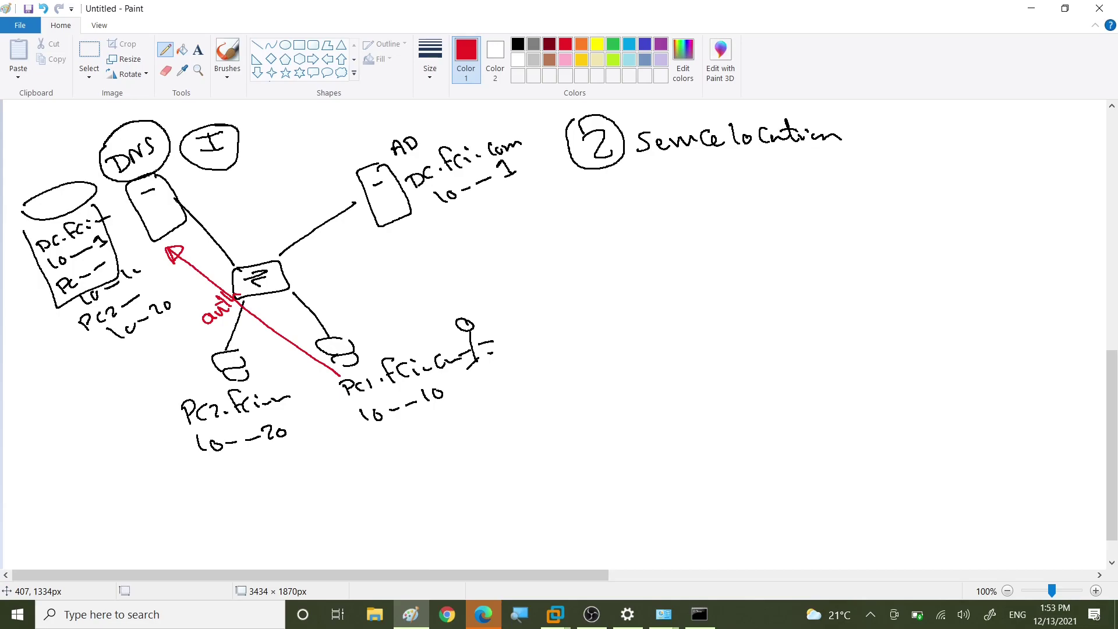
pyautogui.moveTo(219, 342)
pyautogui.mouseDown()
pyautogui.moveTo(239, 341)
pyautogui.moveTo(281, 303)
pyautogui.moveTo(283, 315)
pyautogui.mouseUp()
pyautogui.moveTo(248, 361); pyautogui.dragTo(274, 349)
pyautogui.moveTo(267, 356); pyautogui.dragTo(285, 333)
pyautogui.moveTo(276, 343); pyautogui.dragTo(289, 326)
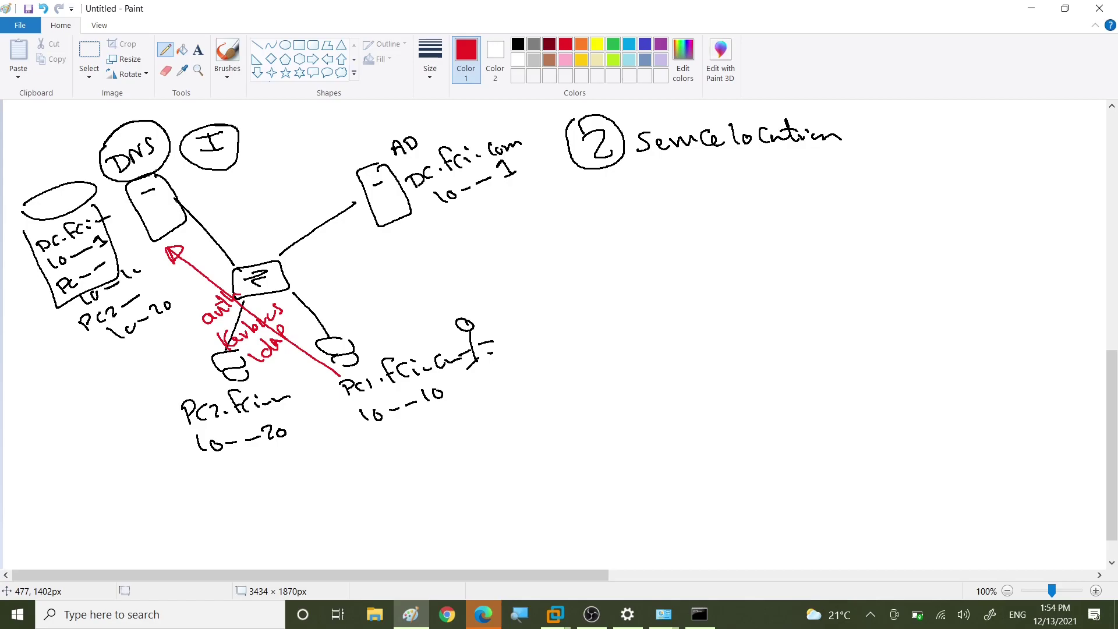
# Step: Draw a red reply arrow labelled 10--1 back to Pc1, plus a red arrow from Pc1 to AD
pyautogui.moveTo(192, 231)
pyautogui.mouseDown()
pyautogui.moveTo(373, 359)
pyautogui.moveTo(361, 364)
pyautogui.mouseUp()
pyautogui.moveTo(281, 290)
pyautogui.mouseDown()
pyautogui.moveTo(325, 254)
pyautogui.moveTo(331, 261)
pyautogui.mouseUp()
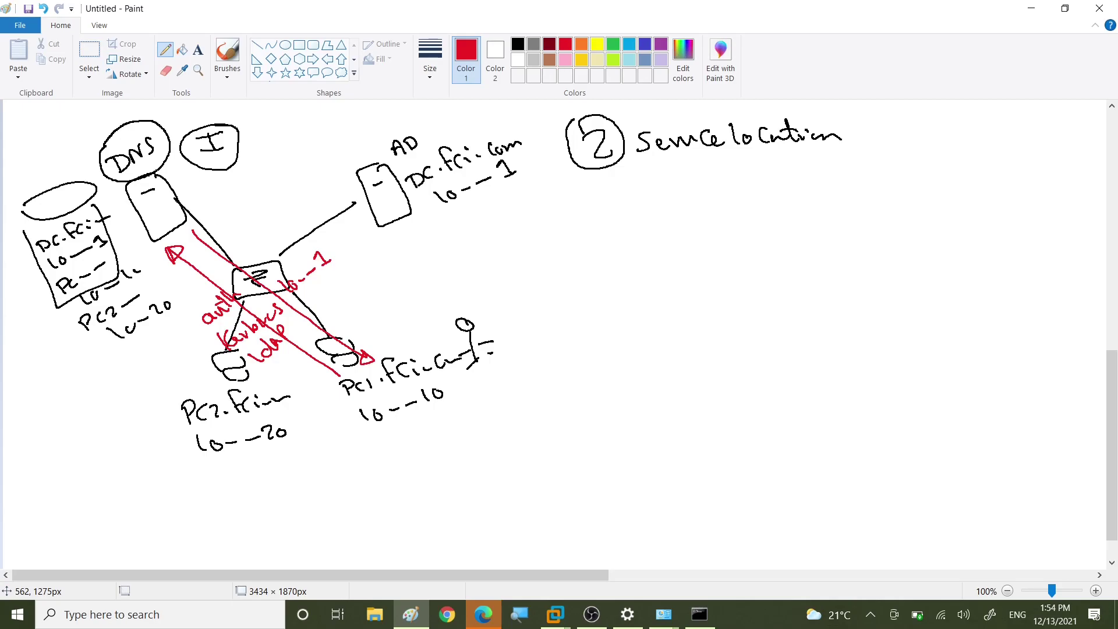
pyautogui.moveTo(357, 353)
pyautogui.mouseDown()
pyautogui.moveTo(387, 222)
pyautogui.moveTo(393, 232)
pyautogui.mouseUp()
# Step: Underline the AD server's 10--1 address and double-underline the Service location heading in red
pyautogui.moveTo(459, 204); pyautogui.dragTo(507, 181)
pyautogui.moveTo(462, 211); pyautogui.dragTo(504, 187)
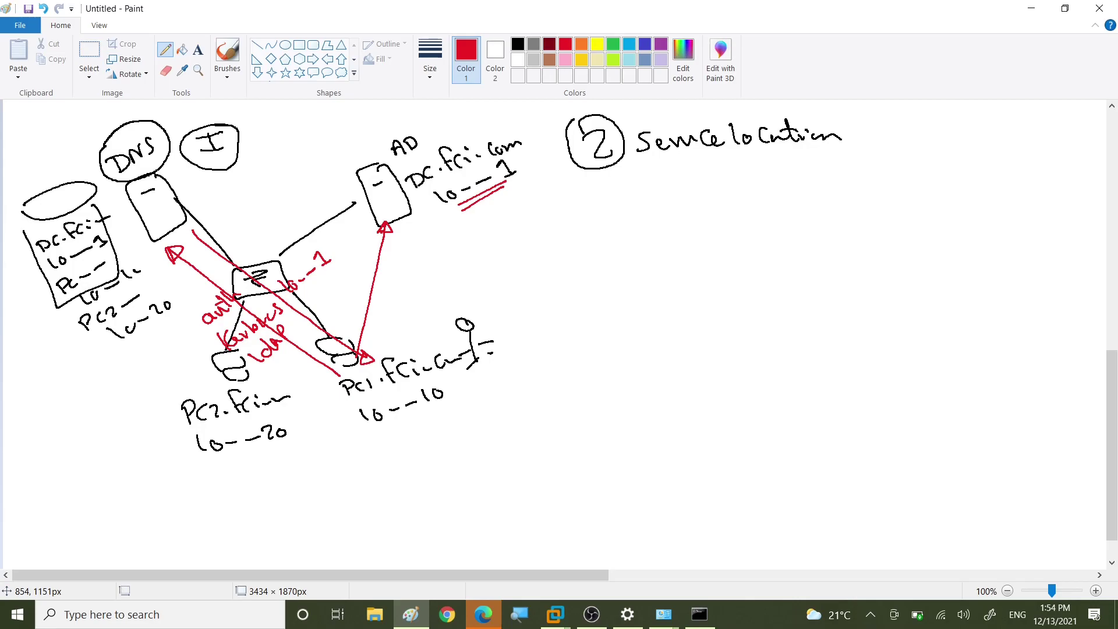
pyautogui.moveTo(650, 170); pyautogui.dragTo(778, 163)
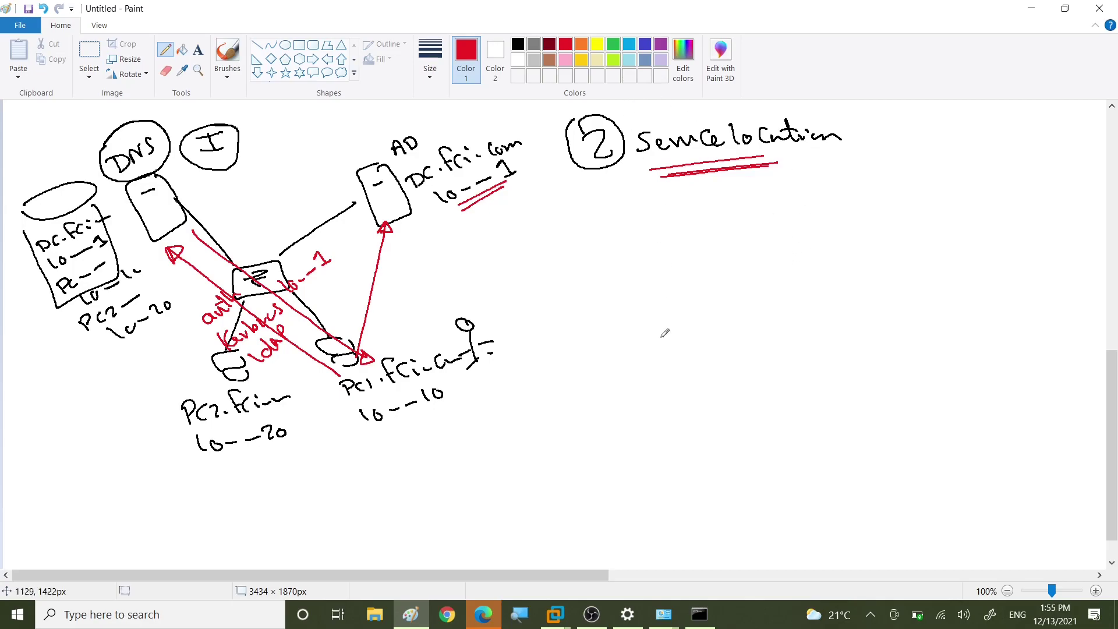
pyautogui.click(554, 616)
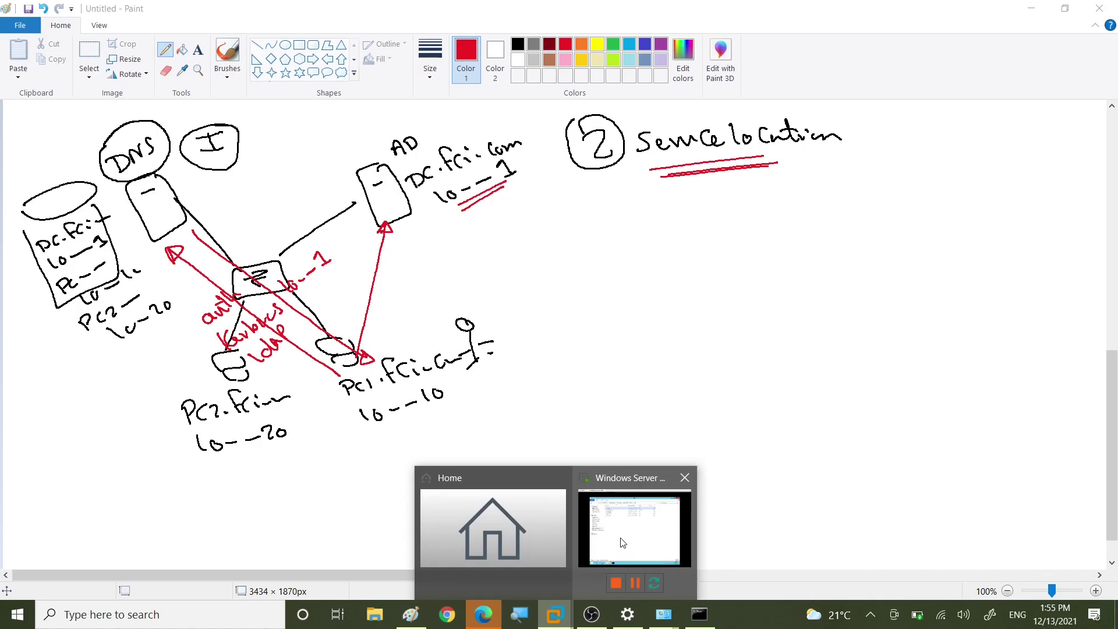
# Step: Bring the Windows Server VM forward and show Server Manager's Tools menu
pyautogui.click(626, 545)
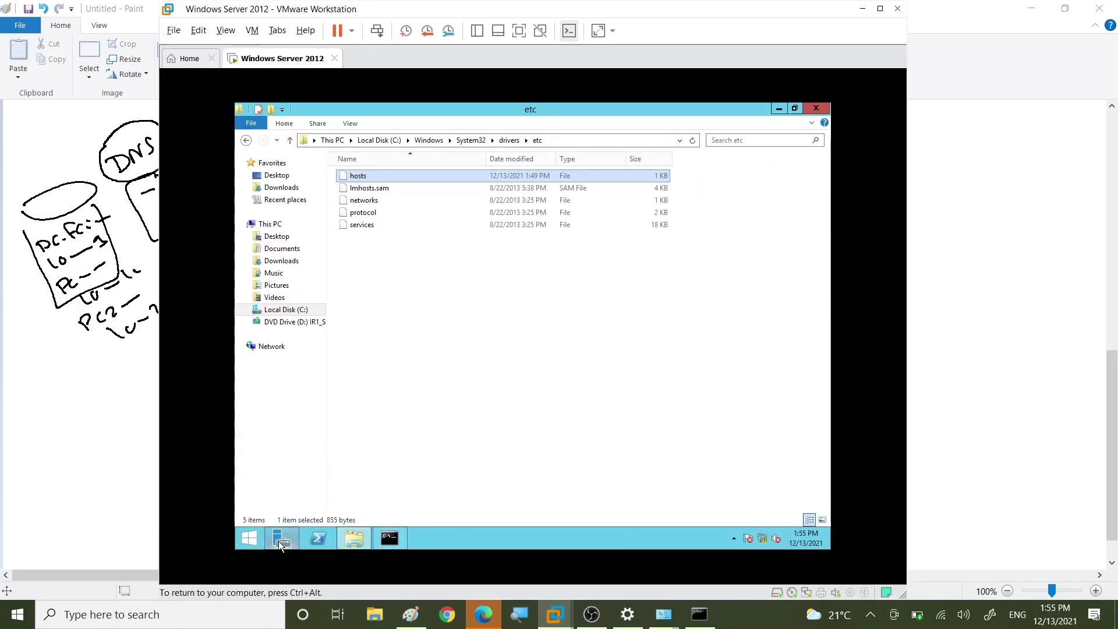
pyautogui.click(280, 539)
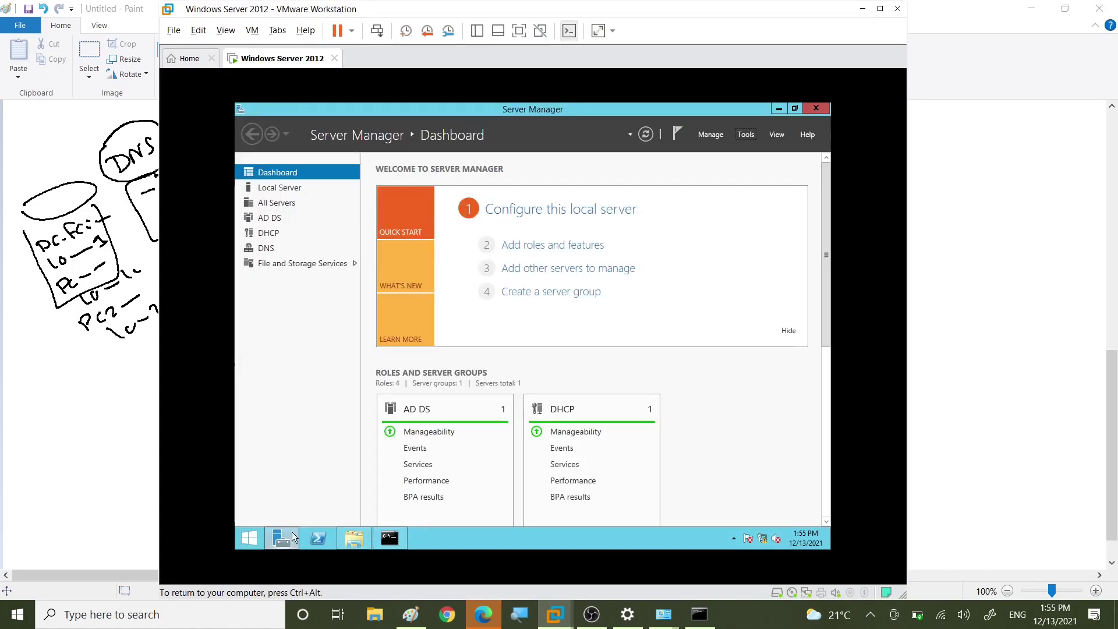
pyautogui.click(746, 135)
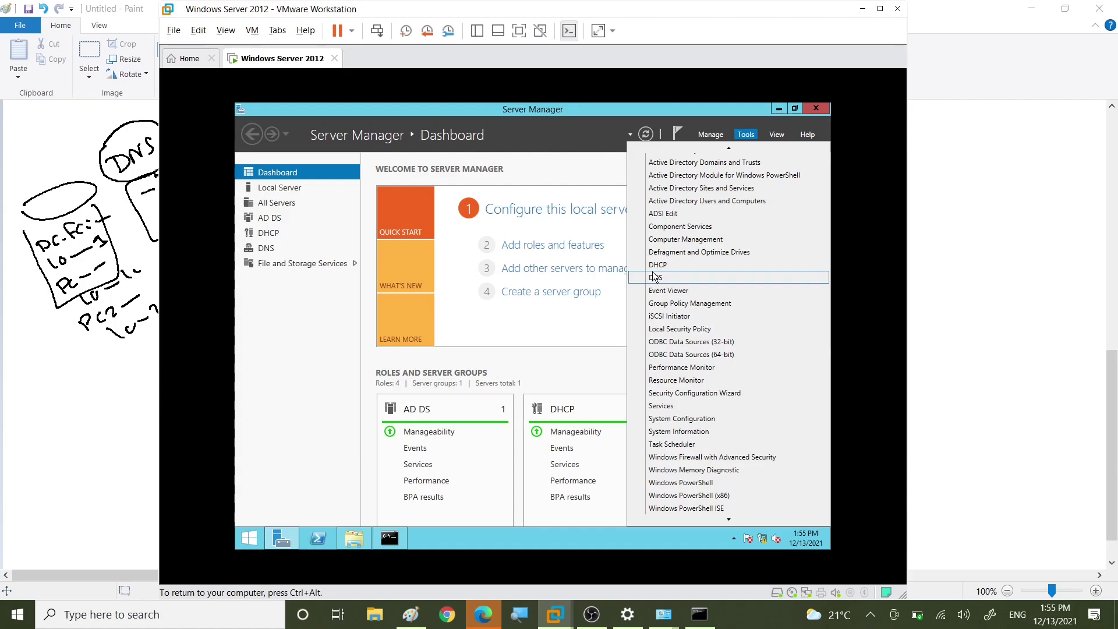
# Step: Open DNS Manager maximized, expanding DC and Forward Lookup Zones to show _msdcs.fci.com and fci.com
pyautogui.click(669, 278)
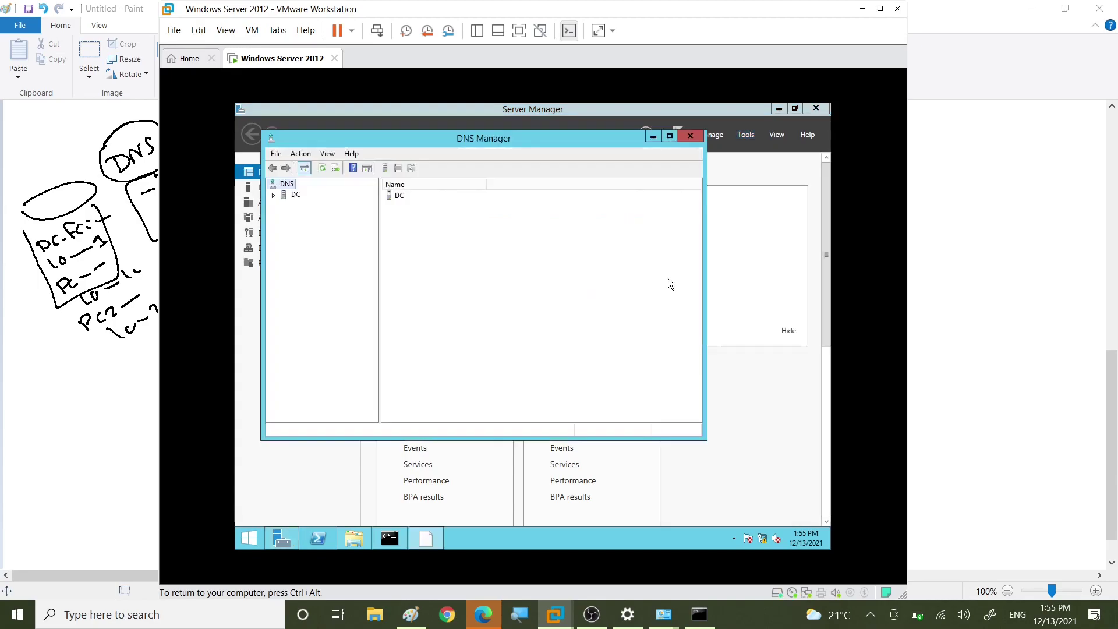
pyautogui.click(274, 195)
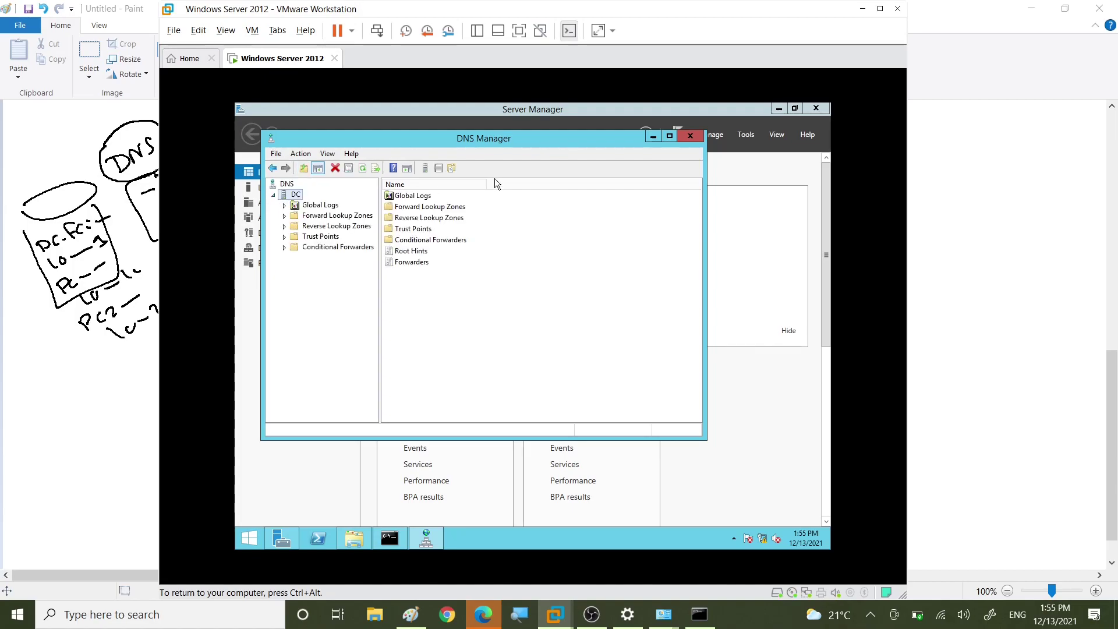
pyautogui.click(669, 137)
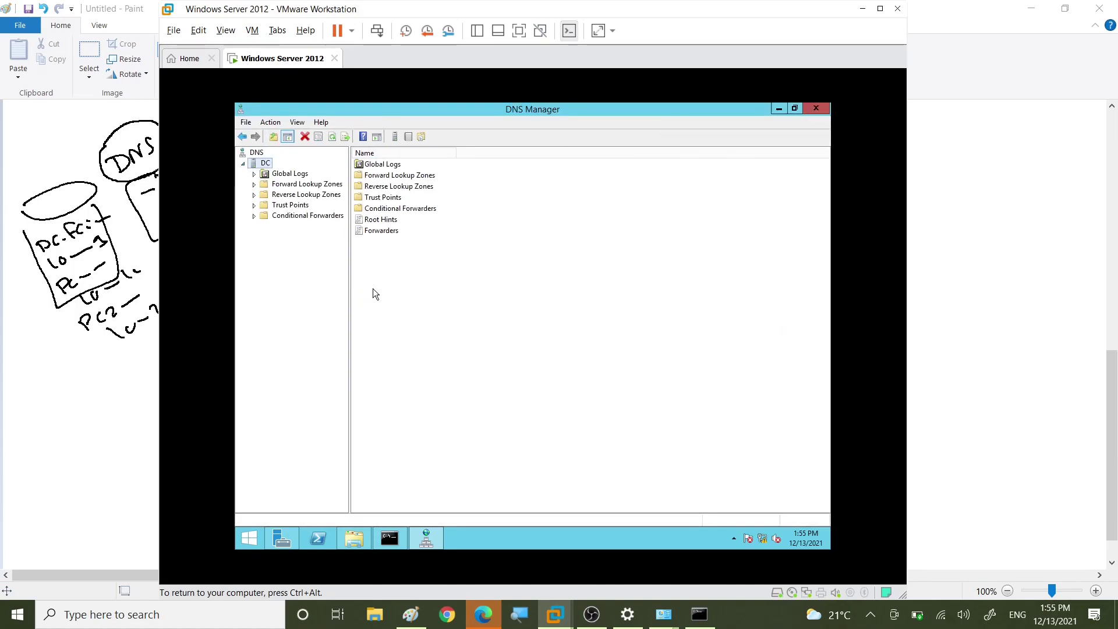
pyautogui.moveTo(351, 288); pyautogui.dragTo(429, 285)
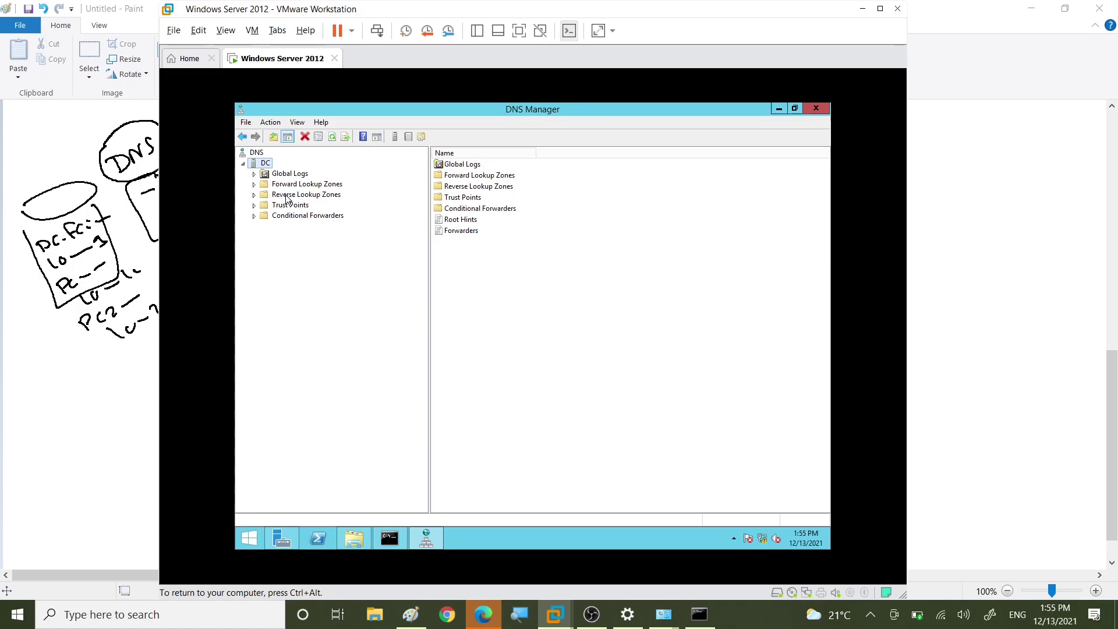
pyautogui.click(257, 187)
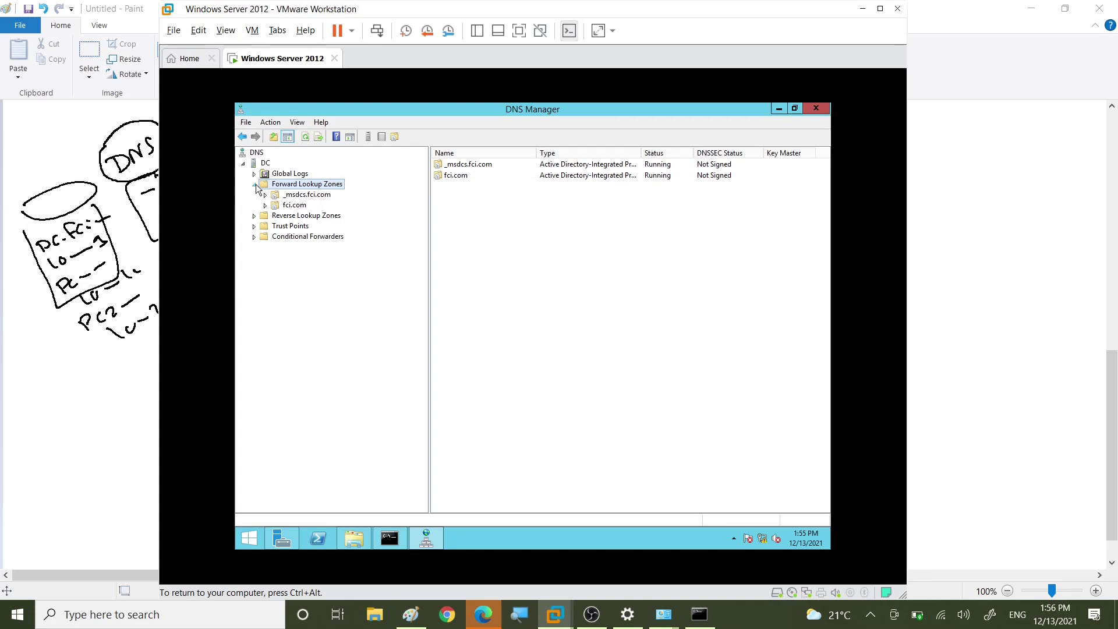
pyautogui.click(262, 216)
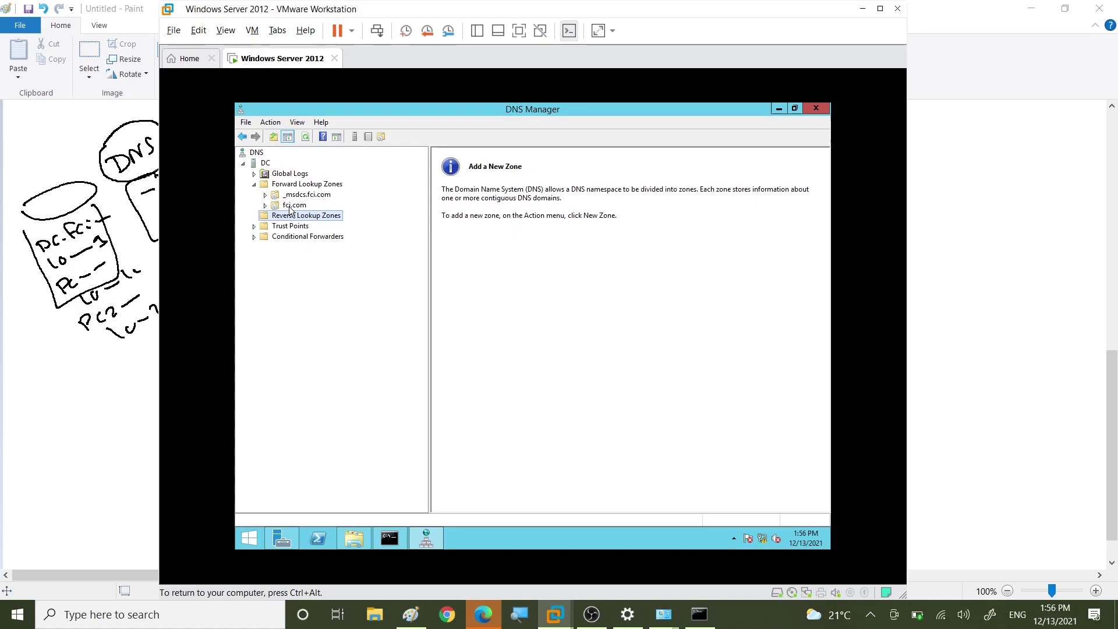
# Step: Review the fci.com zone's dc (10.0.0.1) and PC1SALES (10.0.0.60) host records, then return to Paint
pyautogui.click(293, 207)
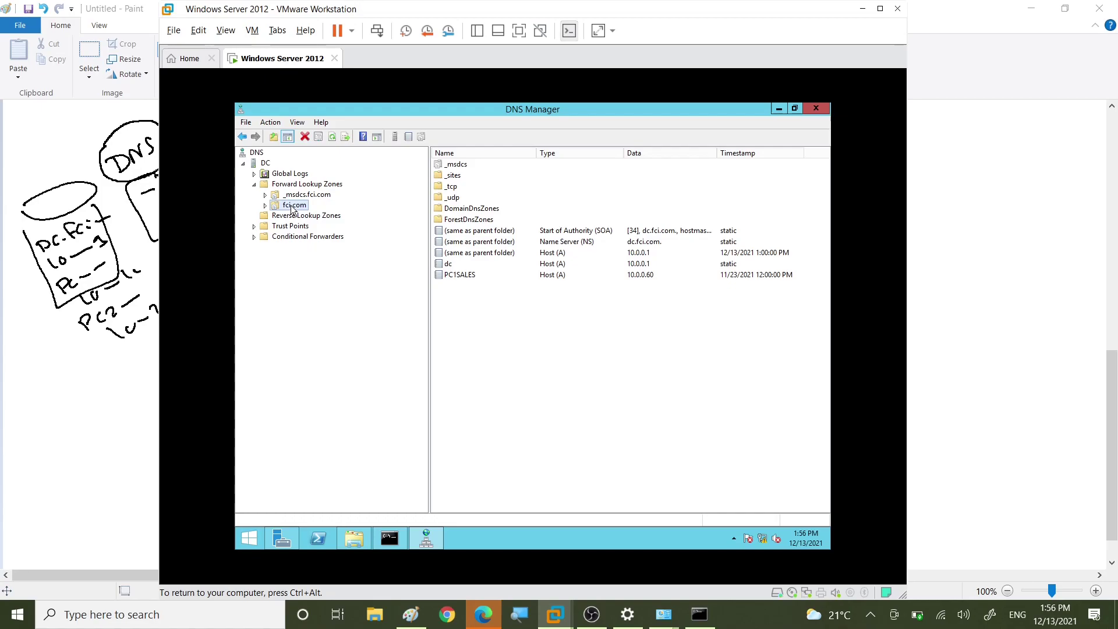
pyautogui.click(465, 277)
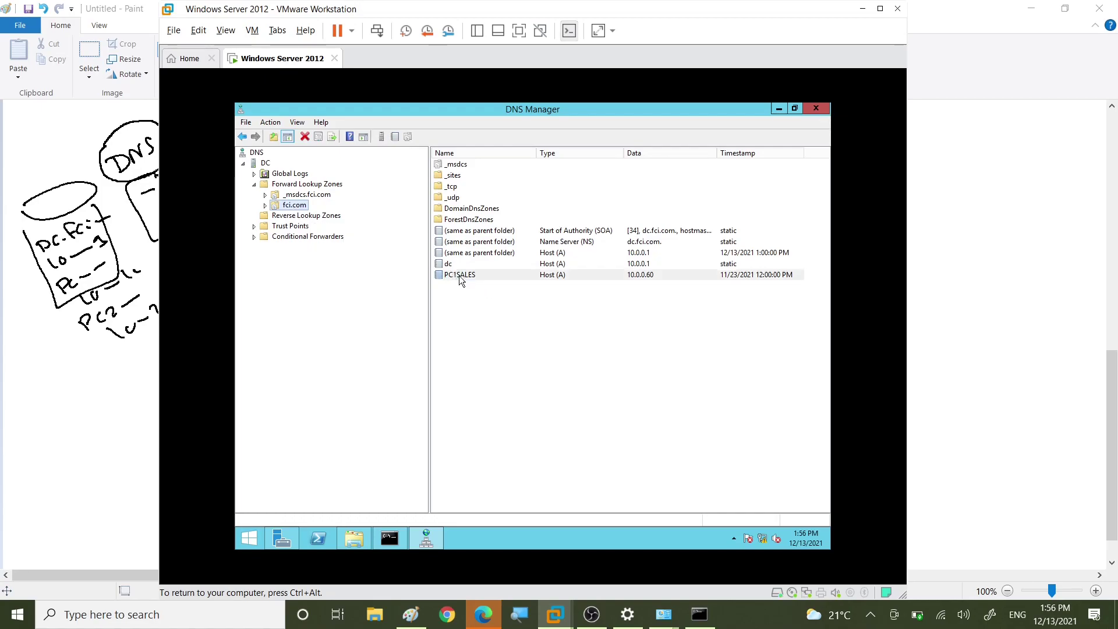
pyautogui.click(450, 263)
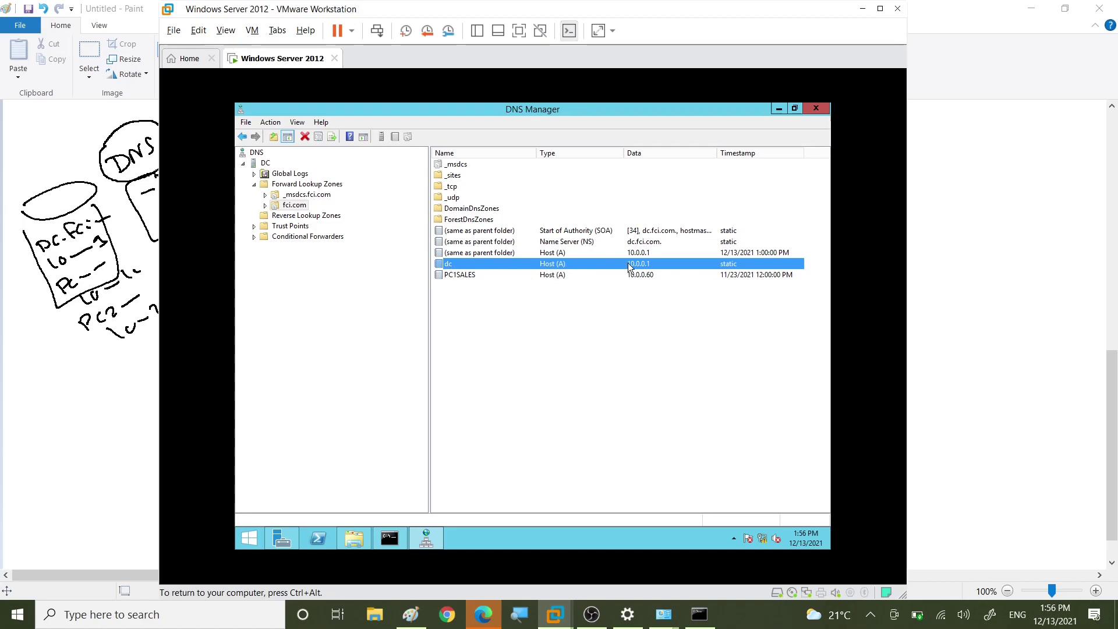
pyautogui.click(460, 276)
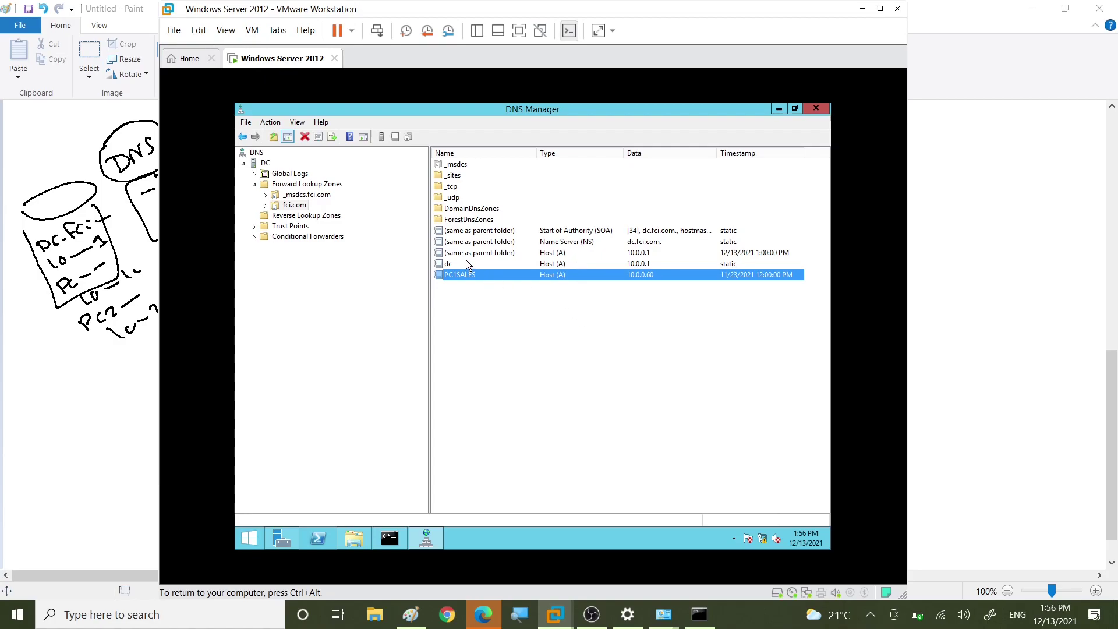
pyautogui.click(448, 264)
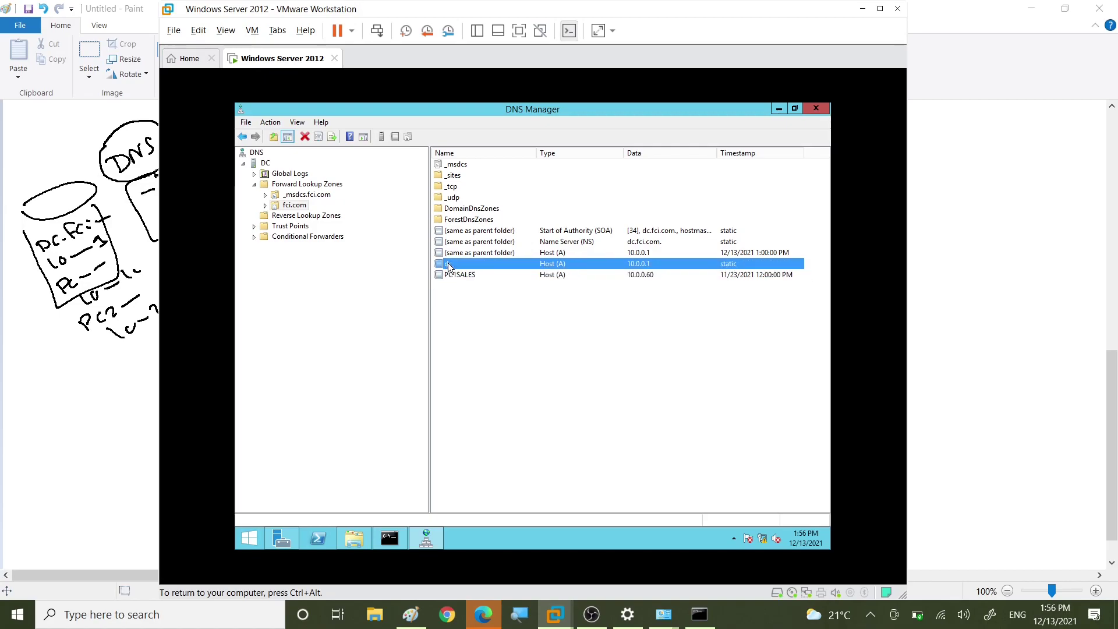
pyautogui.click(457, 276)
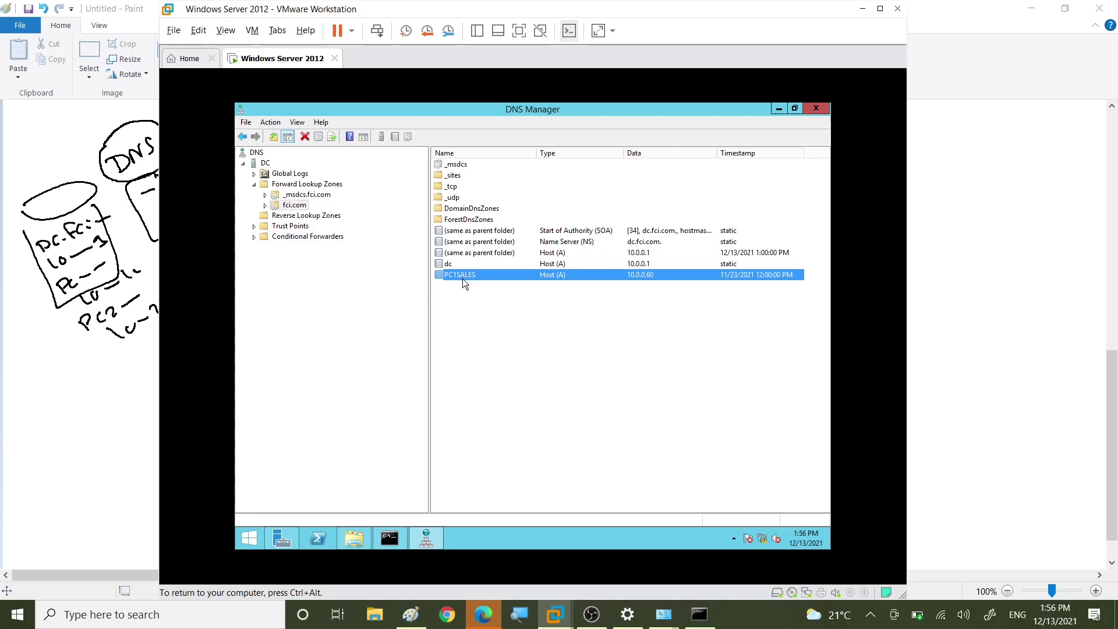
pyautogui.click(156, 398)
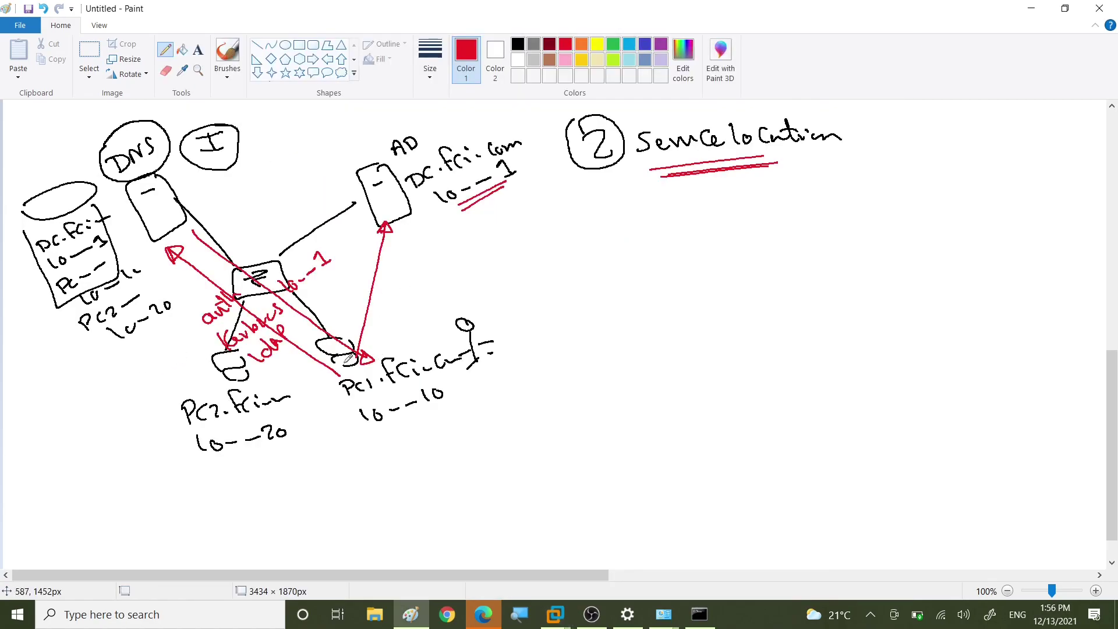
# Step: Circle PC2's 10--20 label in red, jot notes beside it, and arrow it up to the DNS server
pyautogui.moveTo(162, 388)
pyautogui.mouseDown()
pyautogui.moveTo(258, 360)
pyautogui.moveTo(204, 466)
pyautogui.moveTo(172, 407)
pyautogui.mouseUp()
pyautogui.moveTo(36, 407)
pyautogui.mouseDown()
pyautogui.moveTo(87, 411)
pyautogui.moveTo(124, 394)
pyautogui.mouseUp()
pyautogui.moveTo(60, 436)
pyautogui.mouseDown()
pyautogui.moveTo(63, 459)
pyautogui.moveTo(119, 438)
pyautogui.mouseUp()
pyautogui.moveTo(83, 494); pyautogui.dragTo(153, 478)
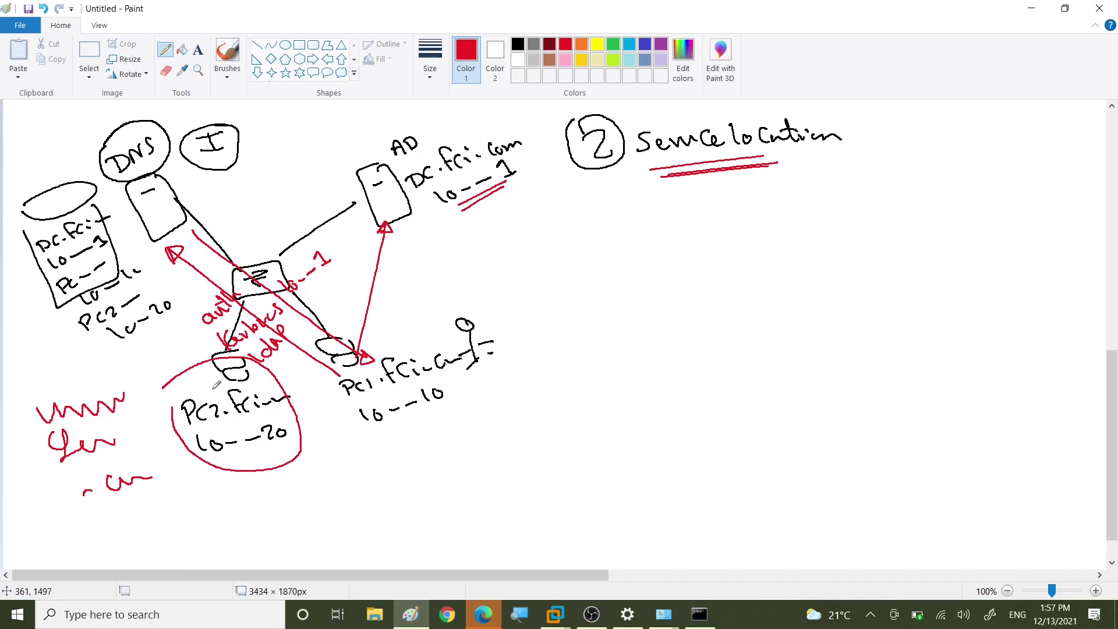
pyautogui.moveTo(228, 380)
pyautogui.mouseDown()
pyautogui.moveTo(138, 335)
pyautogui.moveTo(123, 234)
pyautogui.moveTo(149, 229)
pyautogui.moveTo(116, 236)
pyautogui.moveTo(136, 227)
pyautogui.mouseUp()
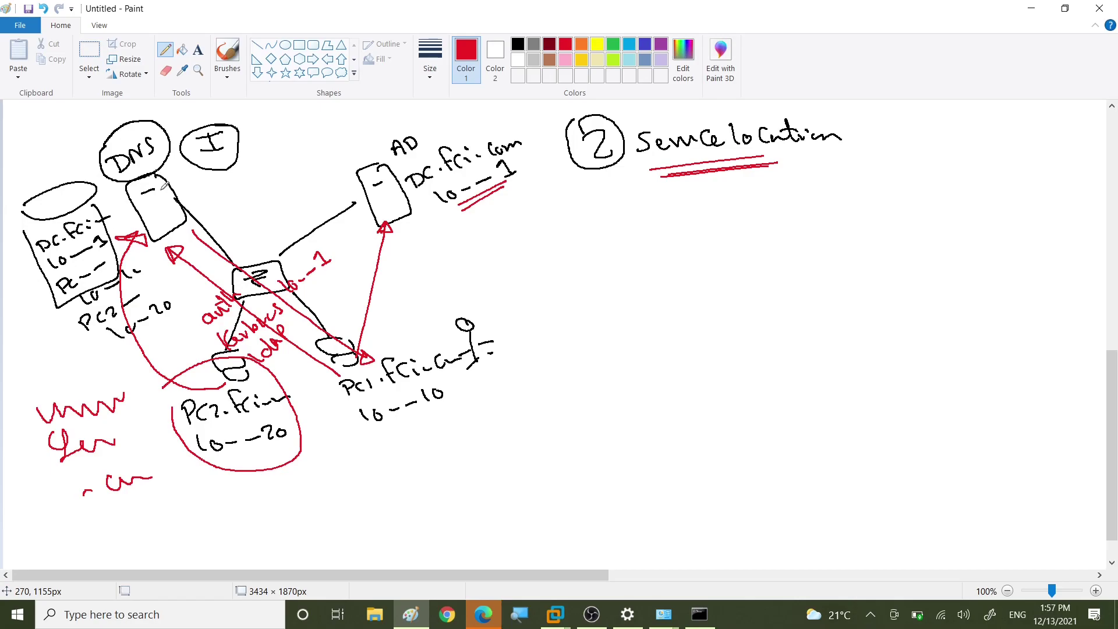
# Step: Circle the DNS server in red and link it to a new forwarder server labelled Fwr
pyautogui.moveTo(165, 185)
pyautogui.mouseDown()
pyautogui.moveTo(178, 169)
pyautogui.moveTo(367, 154)
pyautogui.moveTo(594, 220)
pyautogui.moveTo(657, 282)
pyautogui.moveTo(692, 291)
pyautogui.moveTo(651, 351)
pyautogui.moveTo(652, 301)
pyautogui.moveTo(683, 311)
pyautogui.mouseUp()
pyautogui.moveTo(671, 255)
pyautogui.mouseDown()
pyautogui.moveTo(675, 267)
pyautogui.moveTo(711, 252)
pyautogui.moveTo(727, 264)
pyautogui.mouseUp()
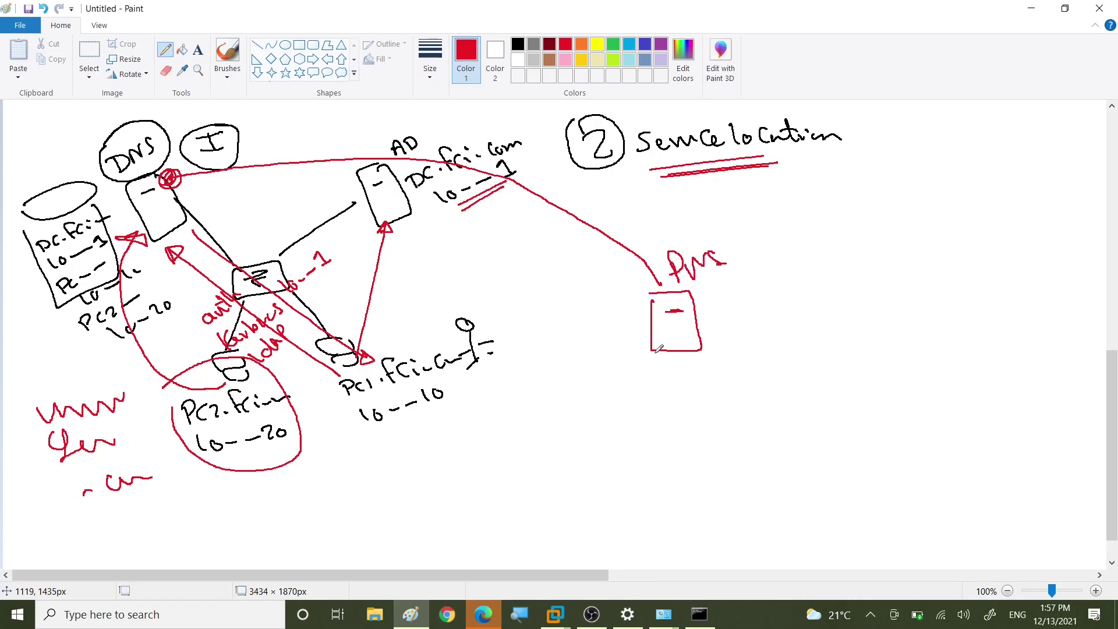
pyautogui.moveTo(712, 310)
pyautogui.mouseDown()
pyautogui.moveTo(780, 255)
pyautogui.moveTo(873, 250)
pyautogui.mouseUp()
# Step: Draw a red arrow from the forwarder to a new server box labelled Root hints
pyautogui.moveTo(922, 217)
pyautogui.mouseDown()
pyautogui.moveTo(982, 289)
pyautogui.moveTo(929, 233)
pyautogui.moveTo(965, 241)
pyautogui.mouseUp()
pyautogui.moveTo(921, 178)
pyautogui.mouseDown()
pyautogui.moveTo(982, 186)
pyautogui.moveTo(1055, 172)
pyautogui.mouseUp()
pyautogui.moveTo(1063, 143); pyautogui.dragTo(1067, 173)
pyautogui.moveTo(1055, 158)
pyautogui.mouseDown()
pyautogui.moveTo(1076, 152)
pyautogui.moveTo(1081, 175)
pyautogui.mouseUp()
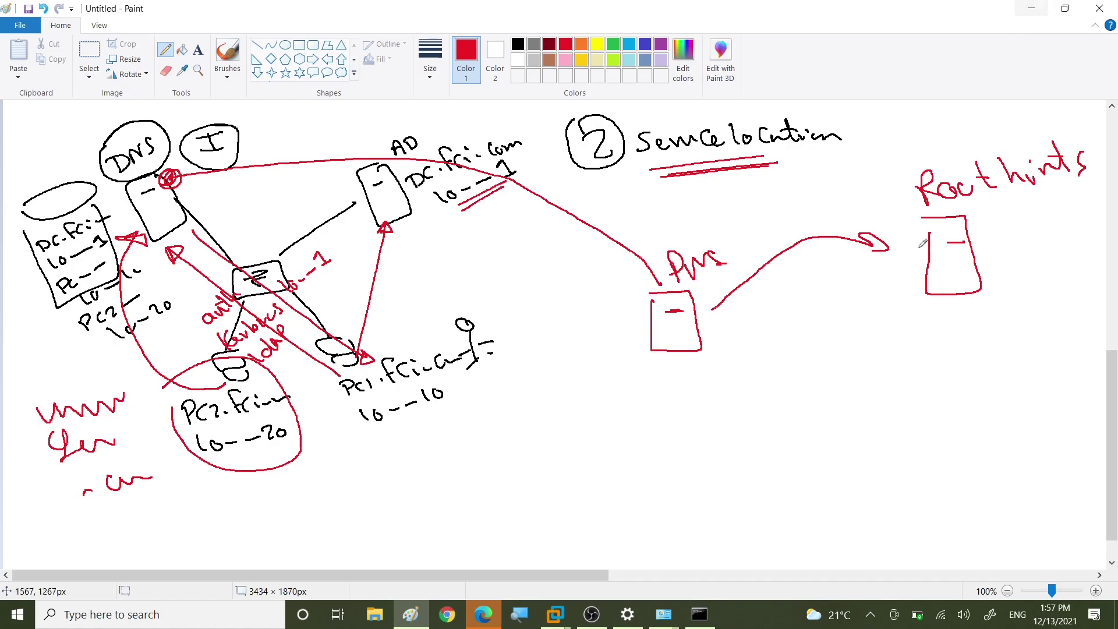
pyautogui.click(555, 614)
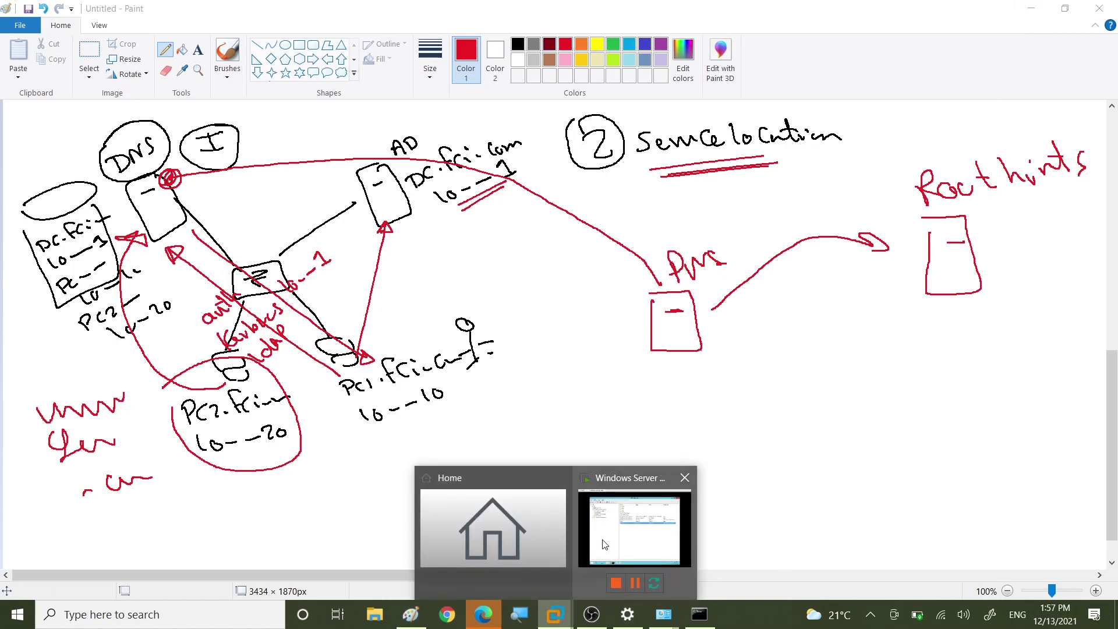
# Step: Back in the Windows Server VM, select DC in DNS Manager and bring up its context menu
pyautogui.click(605, 544)
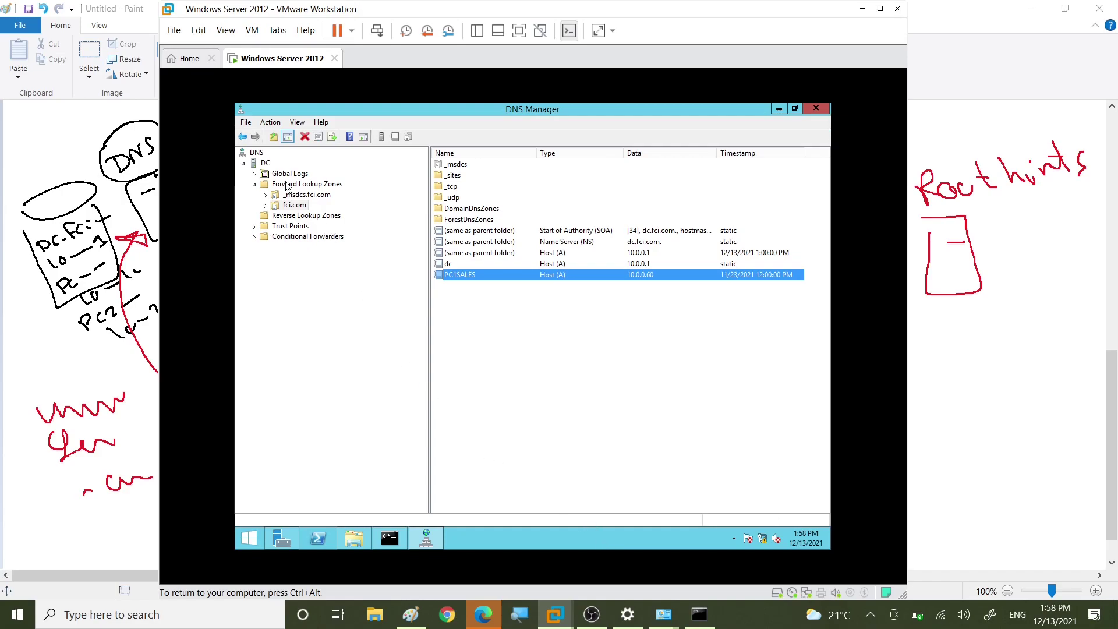
pyautogui.click(262, 164)
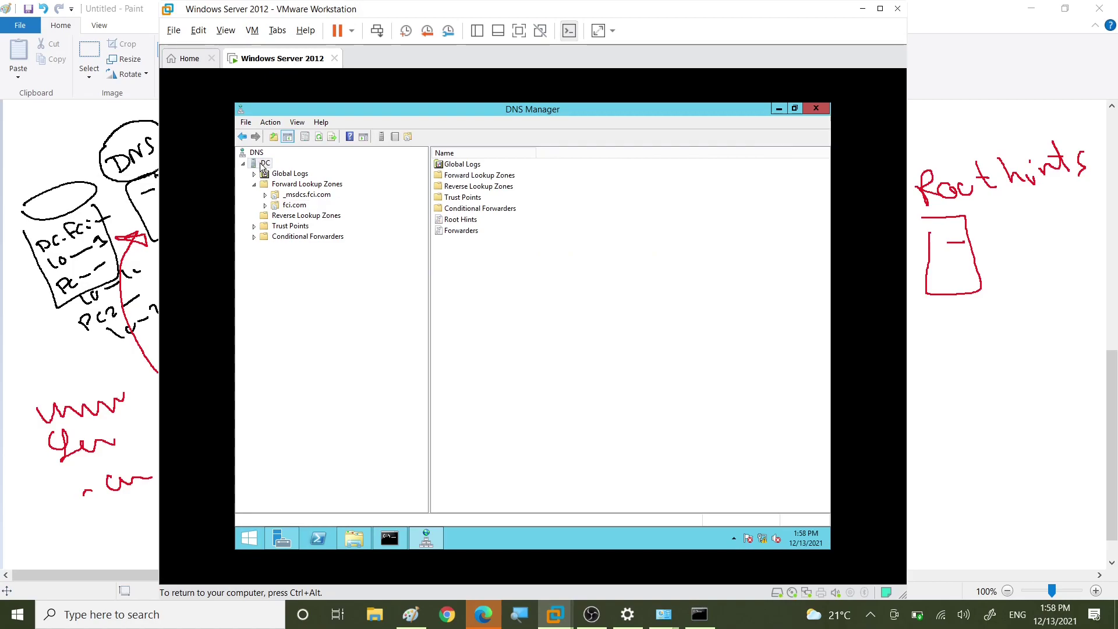
pyautogui.rightClick(262, 166)
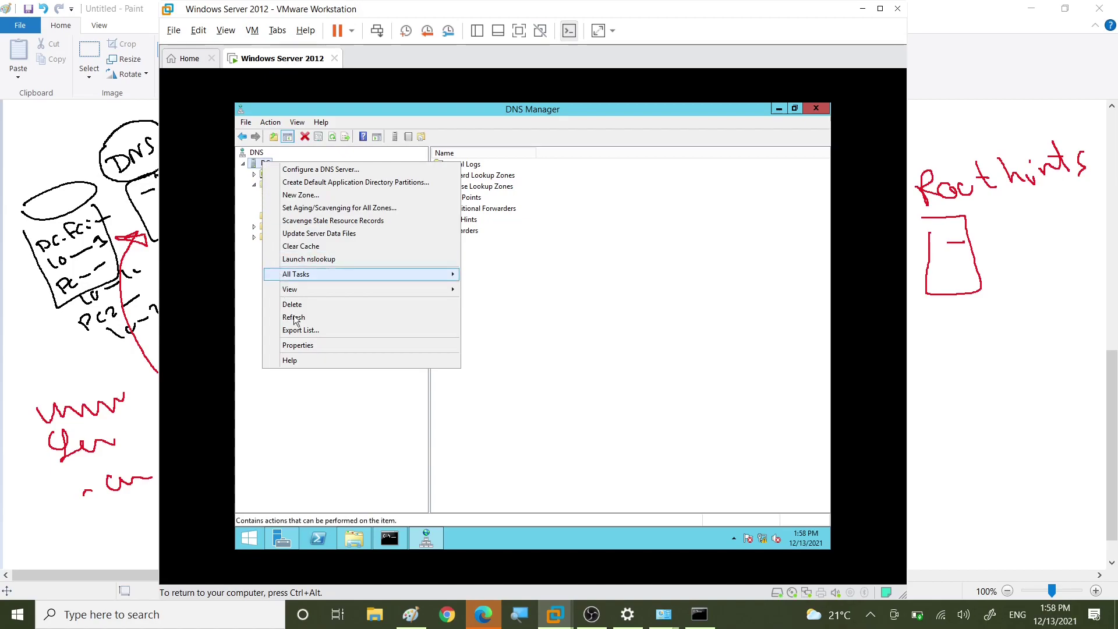
# Step: Add 8.8.8.8 to the DC server's forwarders in its DNS Properties
pyautogui.click(307, 344)
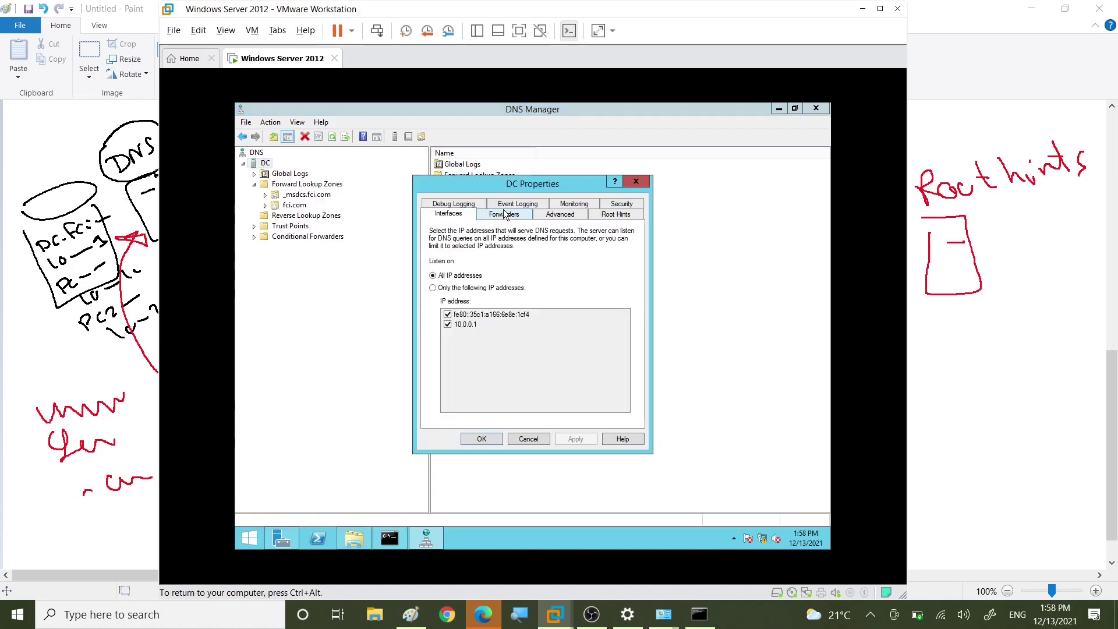
pyautogui.click(505, 215)
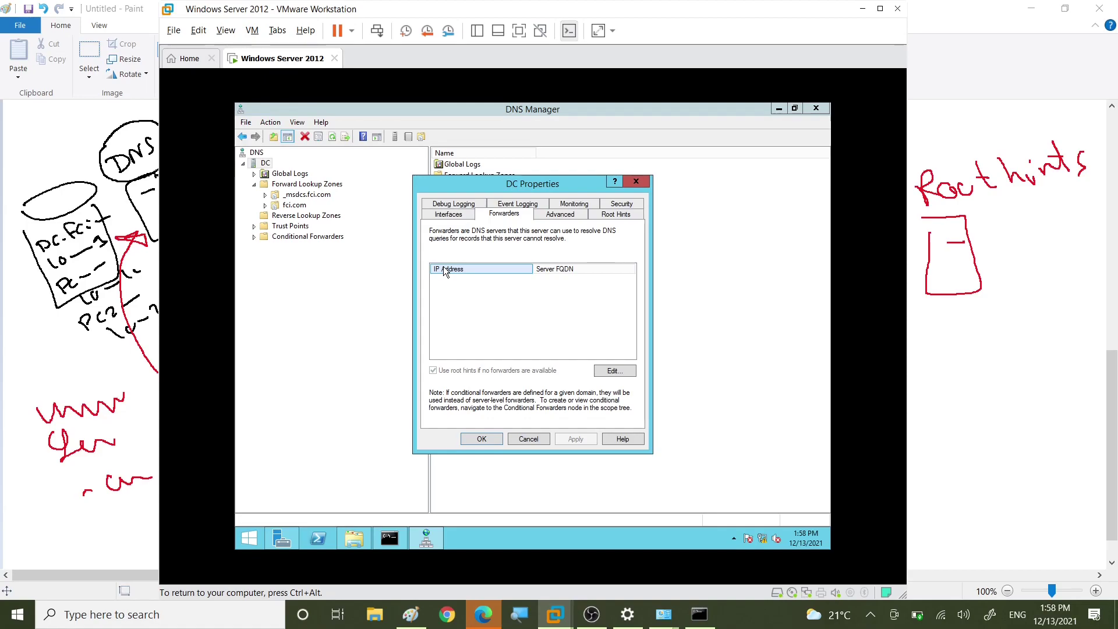
pyautogui.click(609, 372)
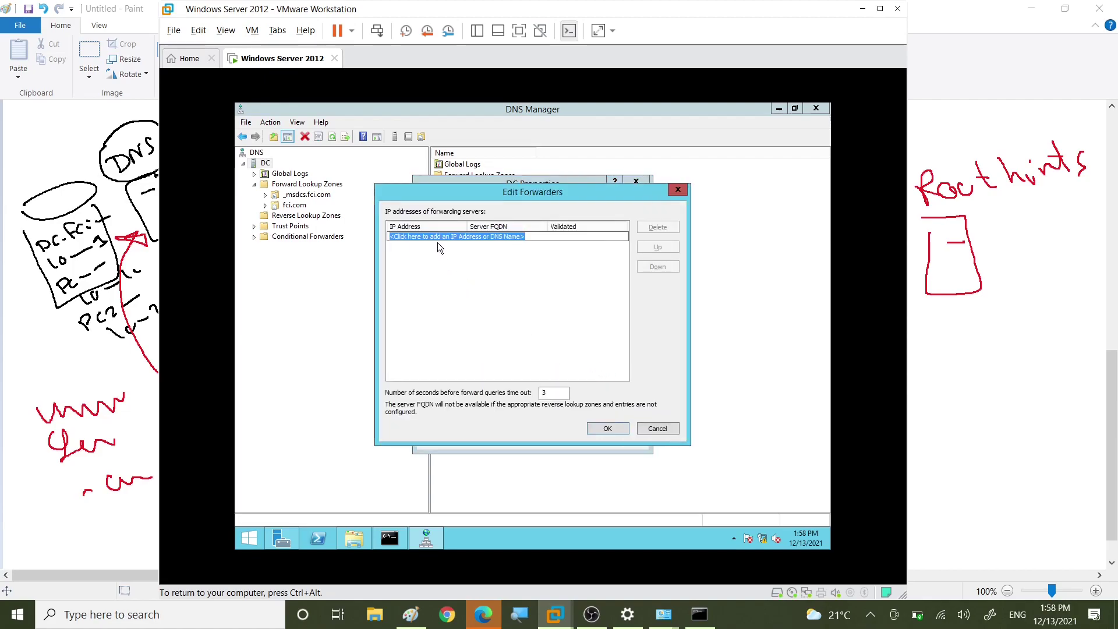
pyautogui.write('8.8.8.8')
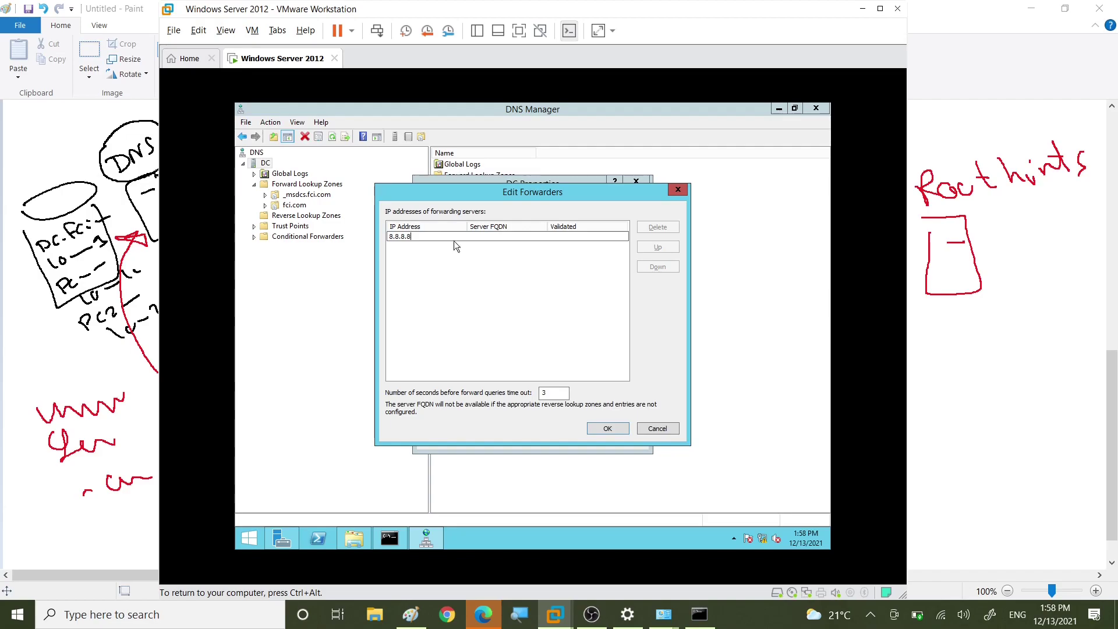
pyautogui.click(607, 430)
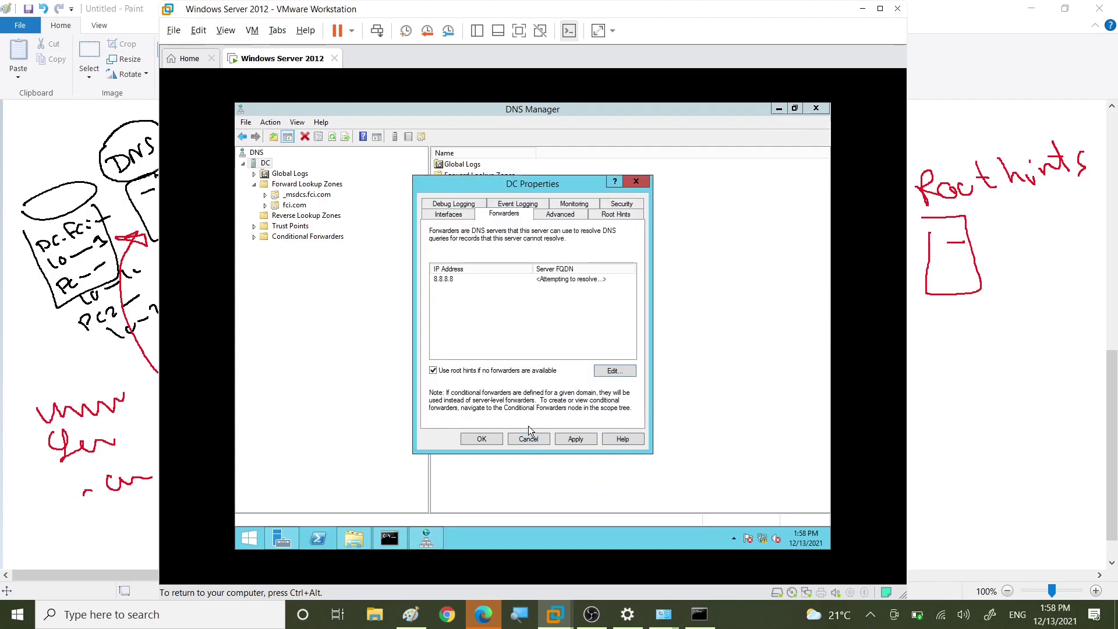
pyautogui.click(453, 281)
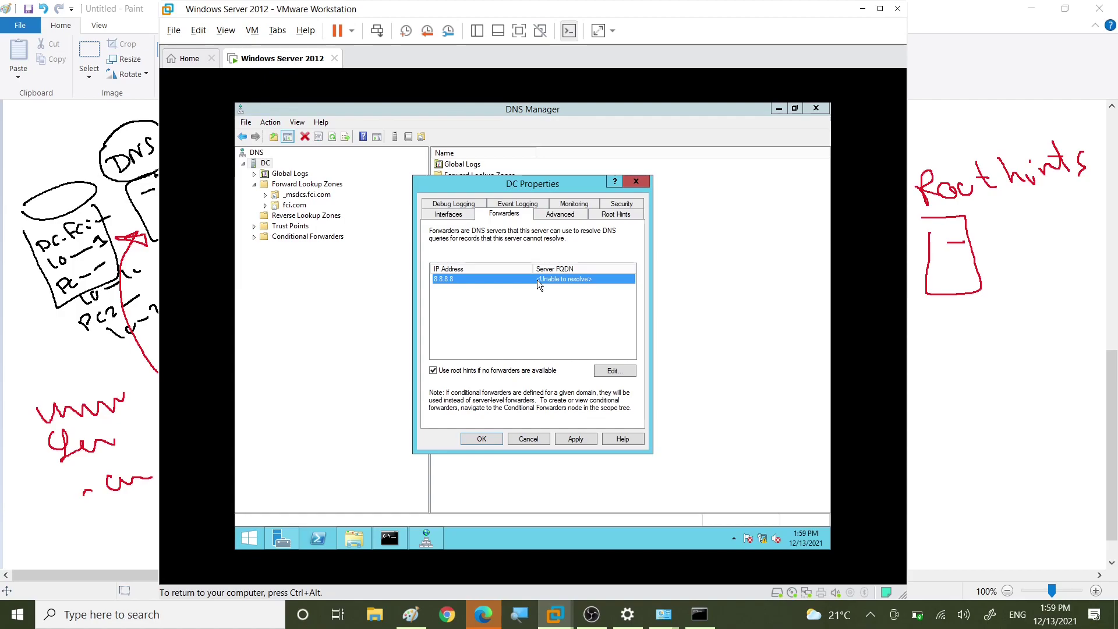
# Step: Close DC Properties, review the fci.com zone records under Forward Lookup Zones, and return to Paint
pyautogui.click(481, 439)
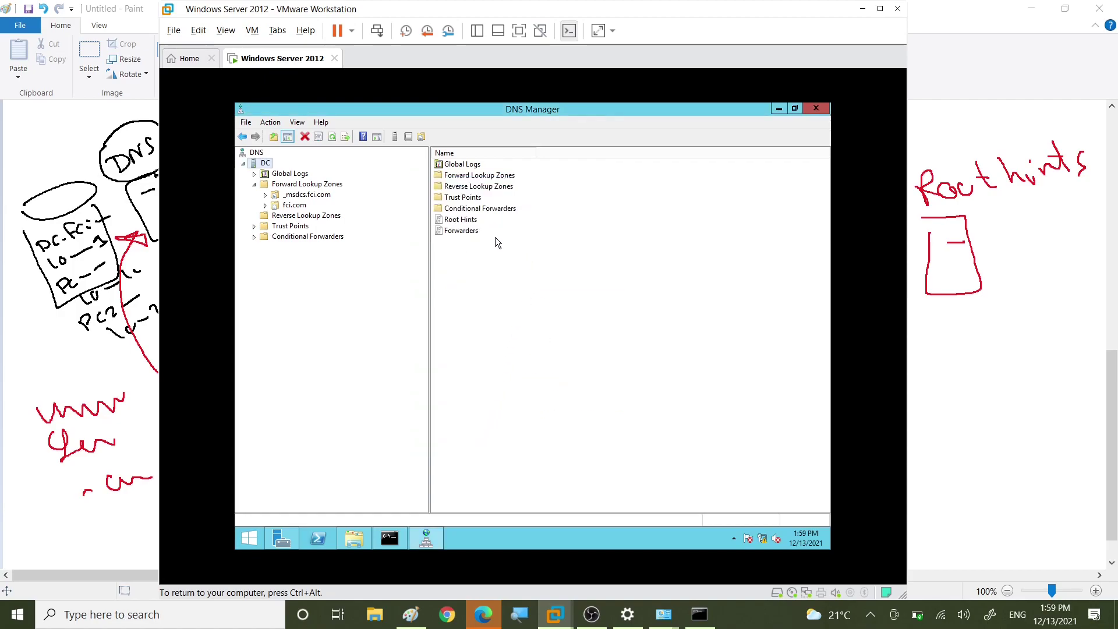
pyautogui.click(287, 206)
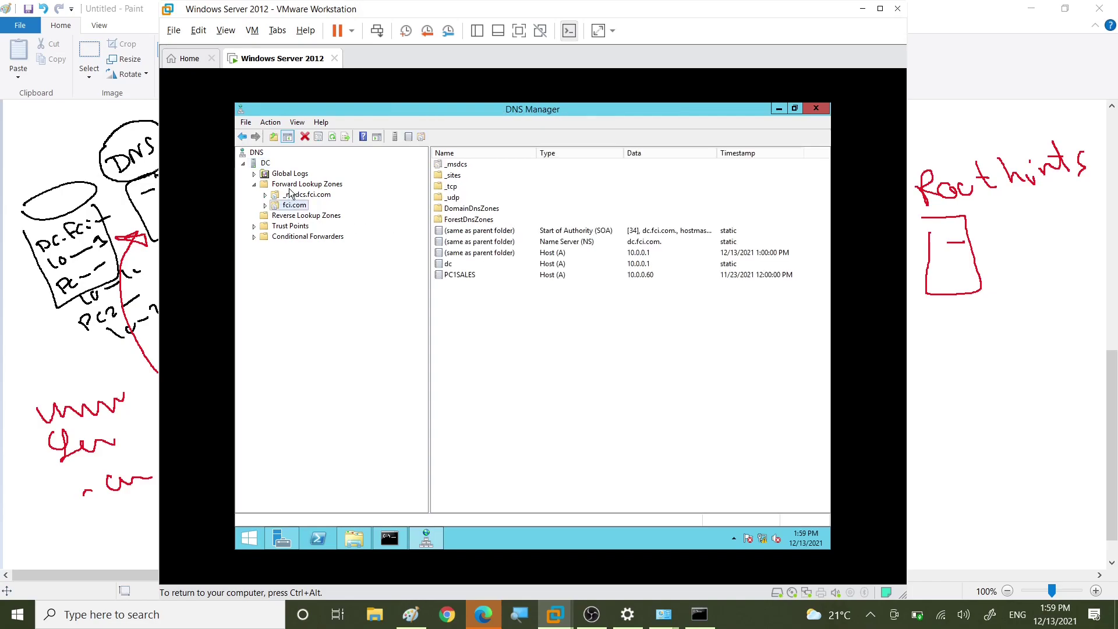
pyautogui.click(295, 187)
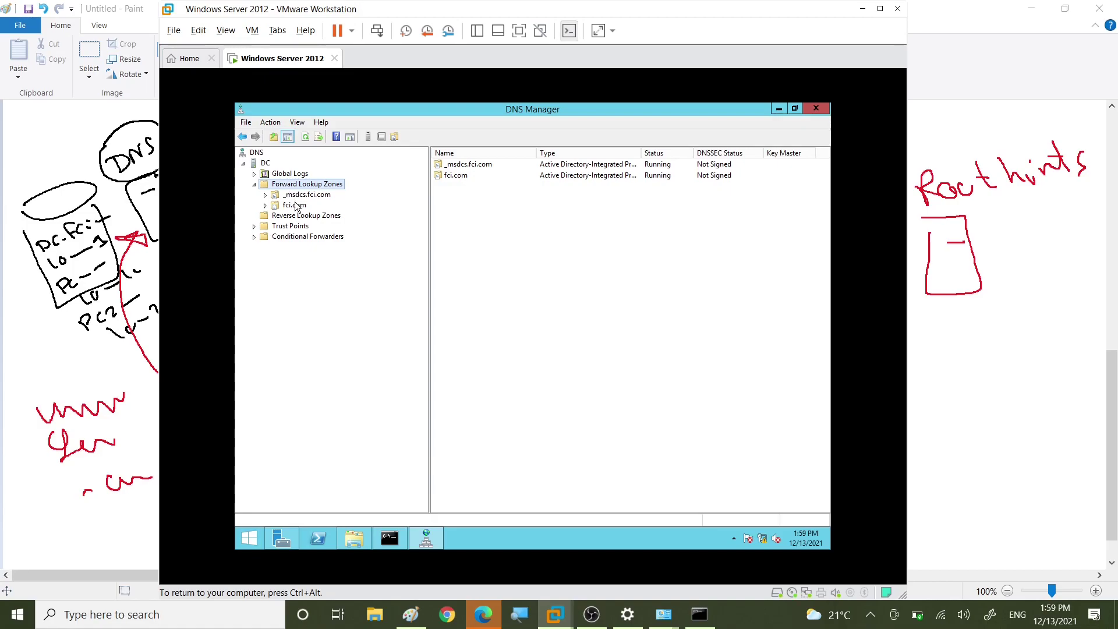
pyautogui.click(295, 205)
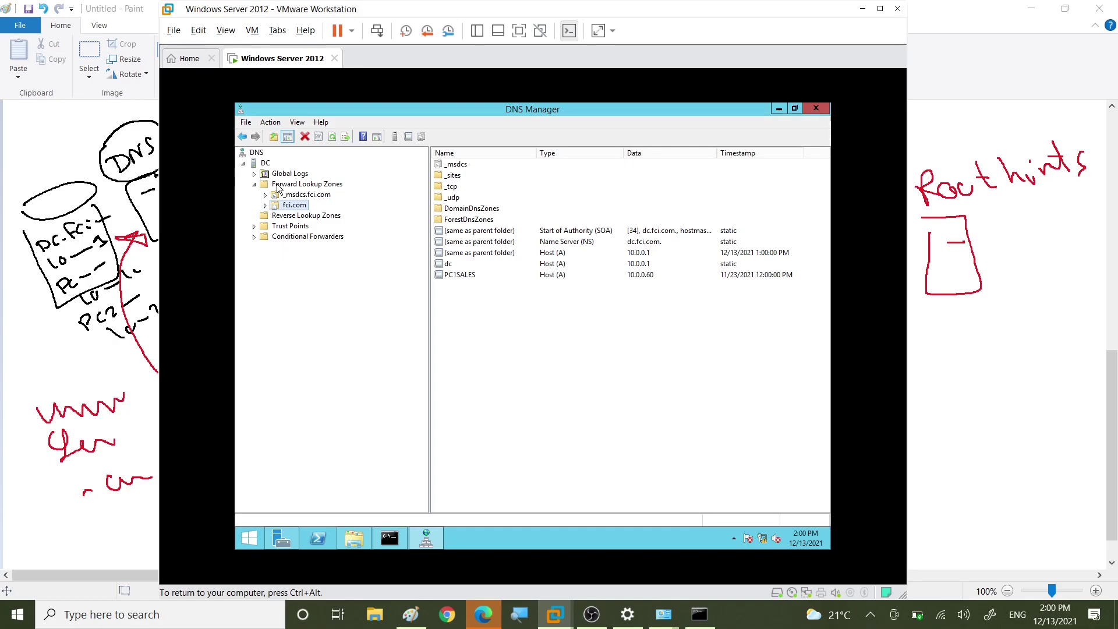
pyautogui.hotkey('alt', 'Tab')
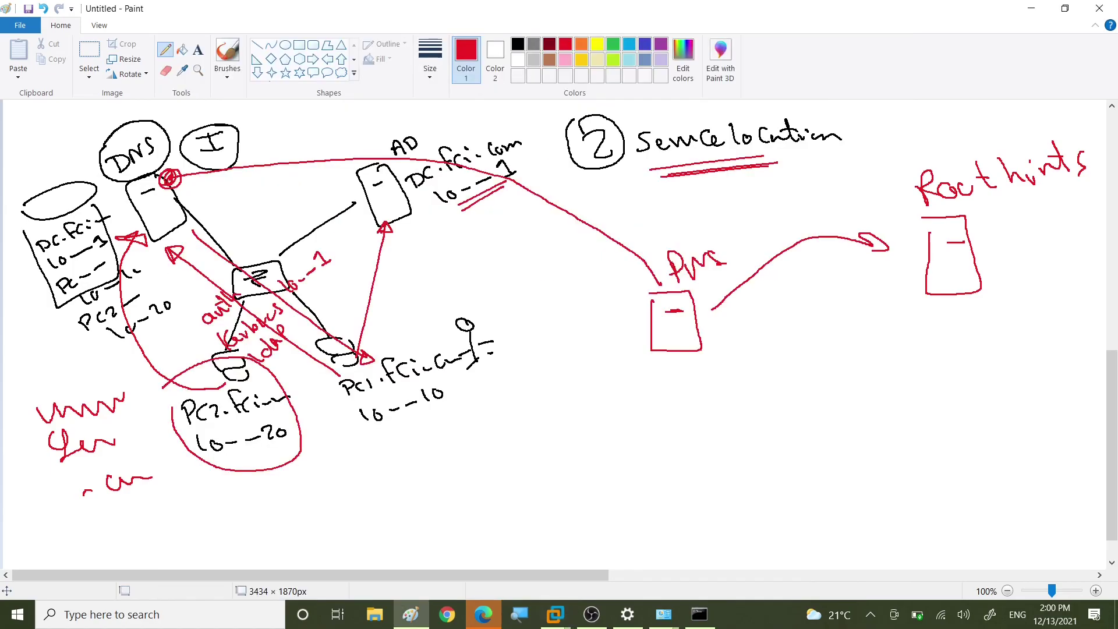
# Step: Scroll right and pencil a black server box labelled 8.8.8.8 beside Root hints
pyautogui.scroll(-2, 559, 335)
pyautogui.moveTo(606, 575); pyautogui.dragTo(1095, 575)
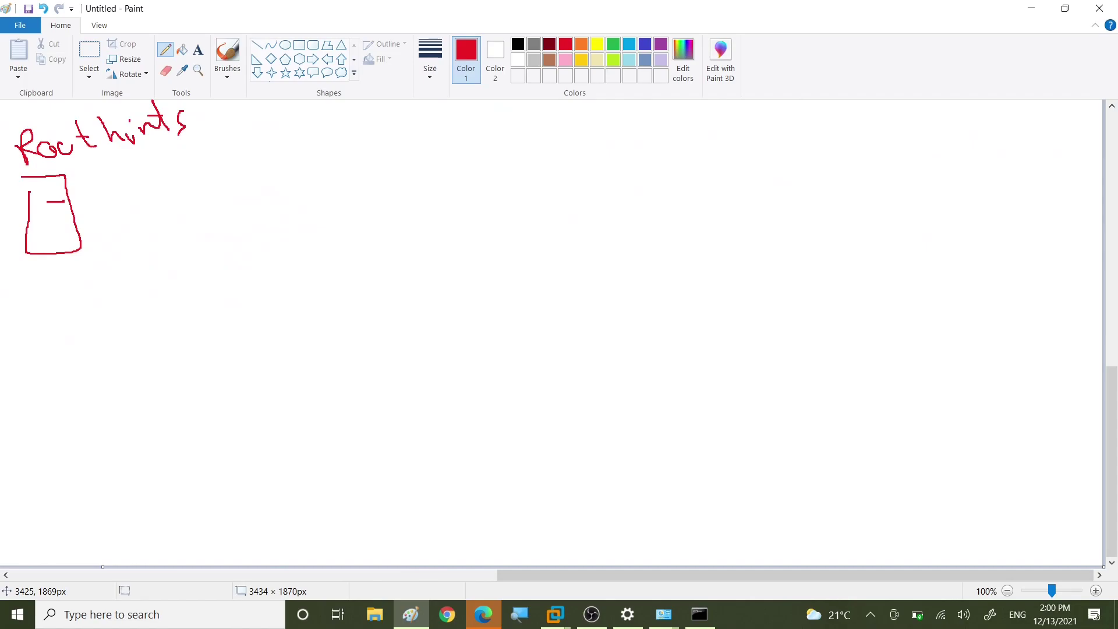
pyautogui.click(518, 44)
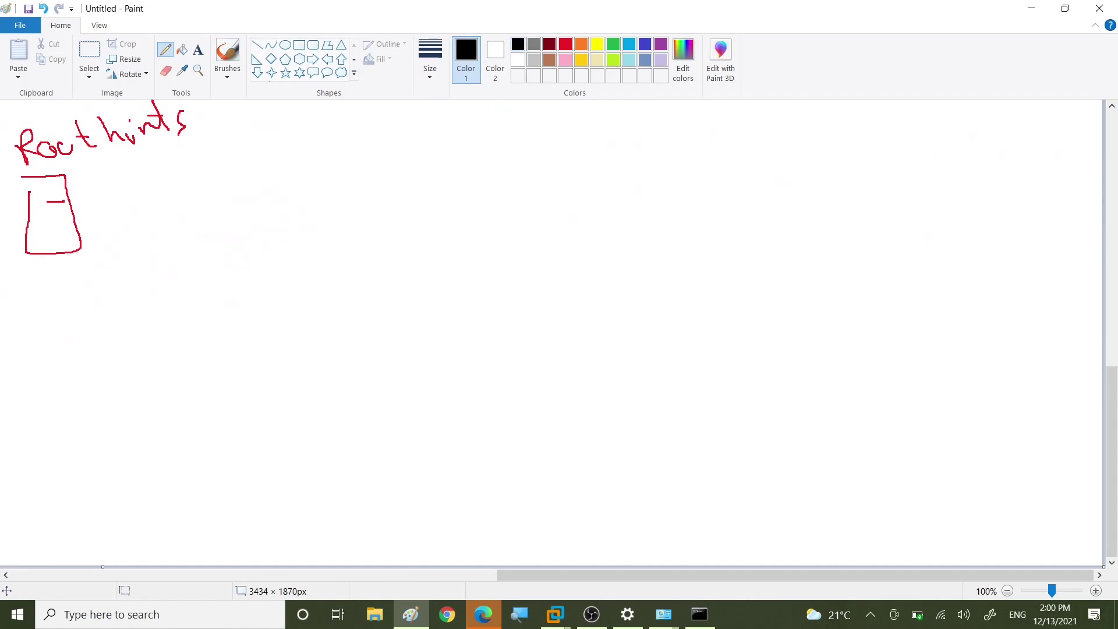
pyautogui.moveTo(274, 188)
pyautogui.mouseDown()
pyautogui.moveTo(318, 177)
pyautogui.moveTo(278, 264)
pyautogui.moveTo(272, 188)
pyautogui.mouseUp()
pyautogui.moveTo(287, 206); pyautogui.dragTo(297, 199)
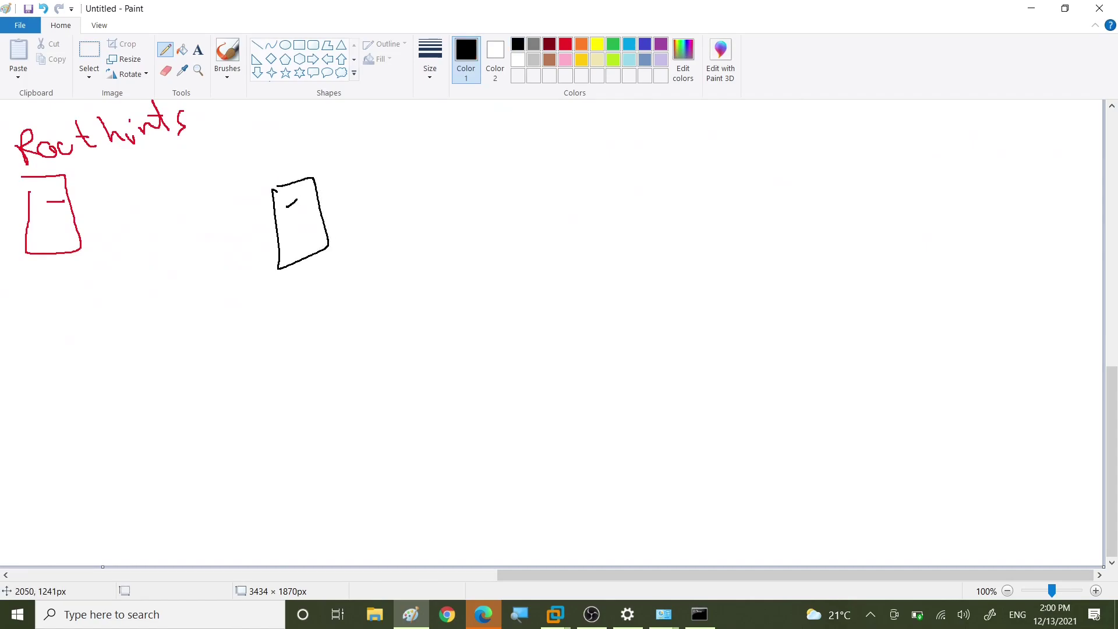
pyautogui.moveTo(275, 162); pyautogui.dragTo(281, 175)
pyautogui.moveTo(311, 135)
pyautogui.mouseDown()
pyautogui.moveTo(303, 150)
pyautogui.moveTo(316, 165)
pyautogui.moveTo(351, 143)
pyautogui.mouseUp()
pyautogui.moveTo(360, 124)
pyautogui.mouseDown()
pyautogui.moveTo(356, 145)
pyautogui.moveTo(364, 131)
pyautogui.mouseUp()
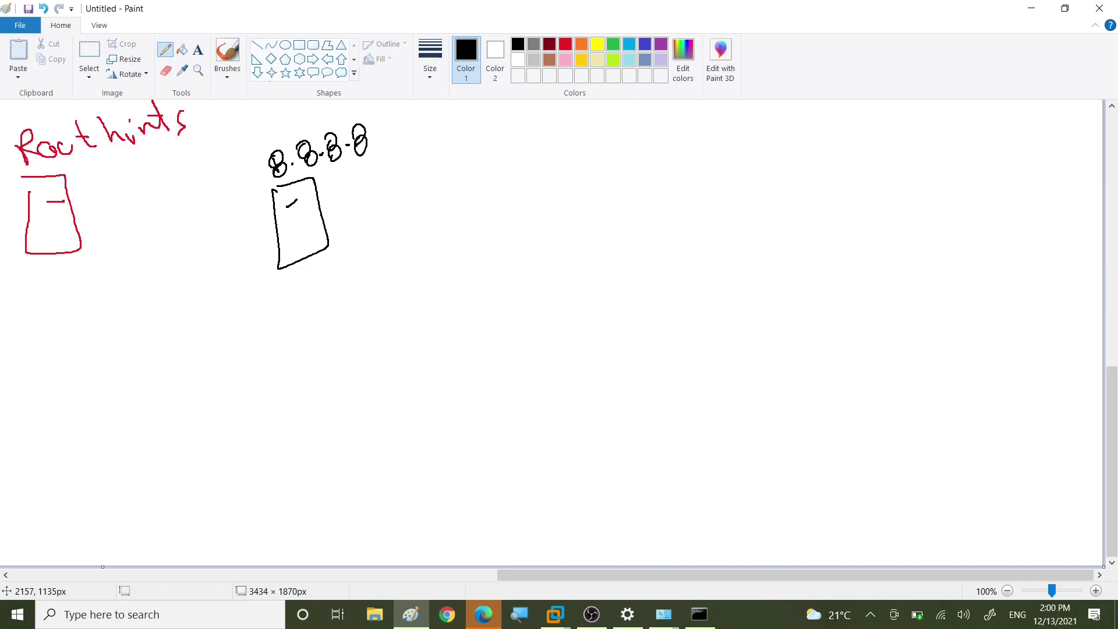
# Step: Draw two stacked ellipses labelled Forward and Reverse
pyautogui.moveTo(408, 152)
pyautogui.mouseDown()
pyautogui.moveTo(643, 155)
pyautogui.moveTo(409, 175)
pyautogui.mouseUp()
pyautogui.moveTo(435, 315)
pyautogui.mouseDown()
pyautogui.moveTo(441, 300)
pyautogui.moveTo(616, 363)
pyautogui.moveTo(424, 338)
pyautogui.mouseUp()
pyautogui.moveTo(456, 149); pyautogui.dragTo(444, 150)
pyautogui.moveTo(443, 150); pyautogui.dragTo(449, 181)
pyautogui.moveTo(448, 166); pyautogui.dragTo(461, 173)
pyautogui.moveTo(469, 174); pyautogui.dragTo(502, 156)
pyautogui.moveTo(516, 157); pyautogui.dragTo(525, 166)
pyautogui.moveTo(541, 137); pyautogui.dragTo(542, 167)
pyautogui.moveTo(461, 318)
pyautogui.mouseDown()
pyautogui.moveTo(465, 330)
pyautogui.moveTo(522, 309)
pyautogui.moveTo(566, 314)
pyautogui.mouseUp()
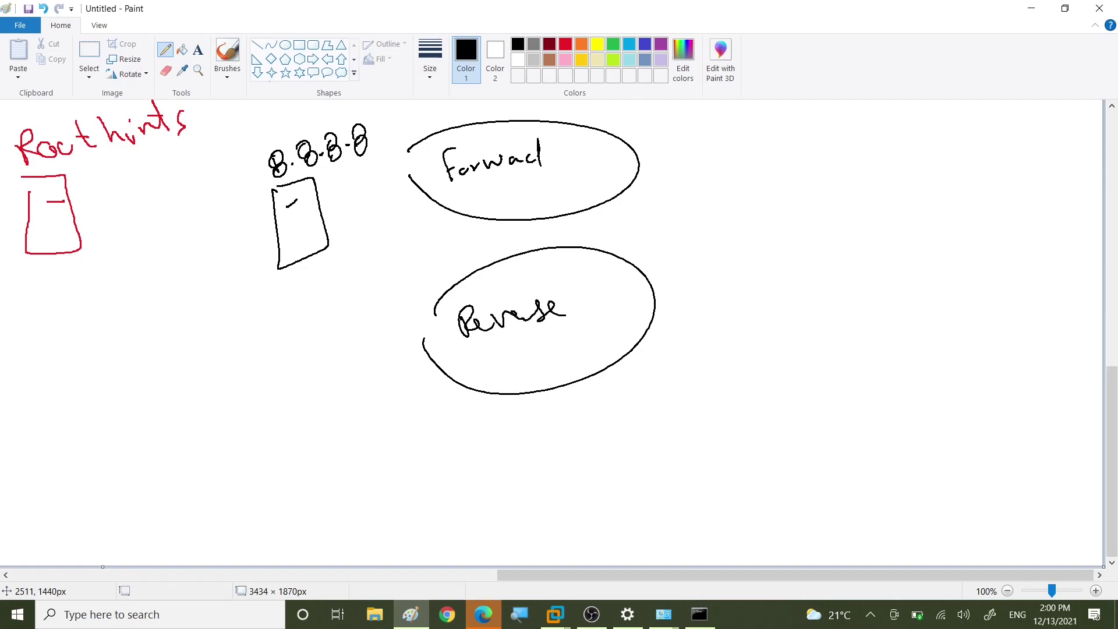
# Step: In red, annotate Forward with name → ip and Reverse with ip → name
pyautogui.click(565, 44)
pyautogui.moveTo(605, 156); pyautogui.dragTo(679, 150)
pyautogui.moveTo(699, 138); pyautogui.dragTo(709, 139)
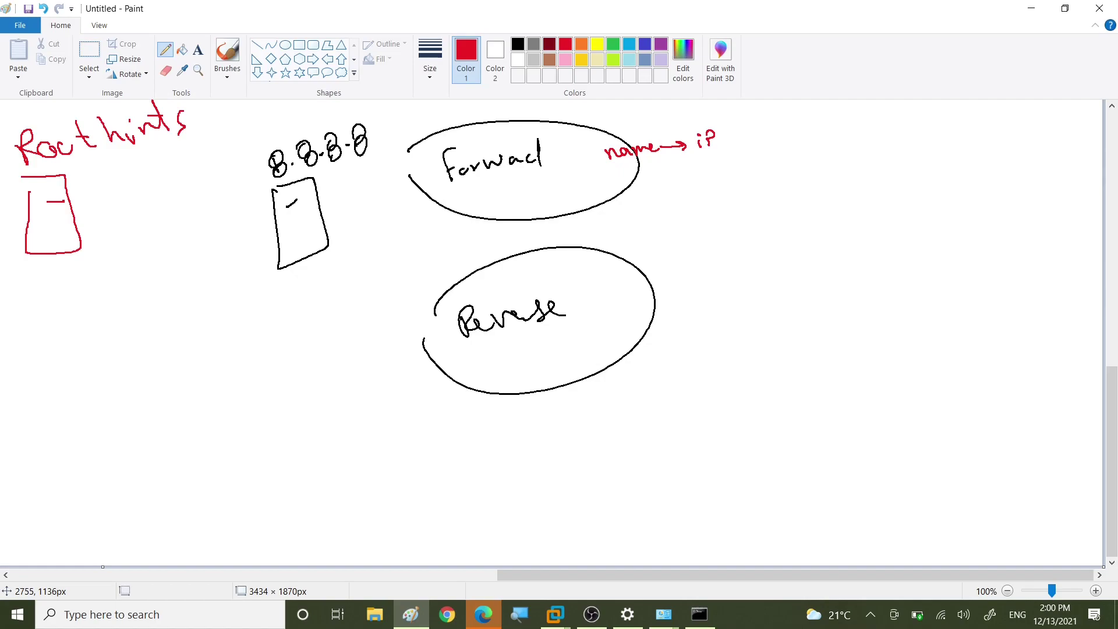
pyautogui.click(612, 286)
pyautogui.moveTo(612, 298)
pyautogui.mouseDown()
pyautogui.moveTo(620, 312)
pyautogui.moveTo(621, 300)
pyautogui.mouseUp()
pyautogui.moveTo(637, 301); pyautogui.dragTo(681, 295)
pyautogui.moveTo(664, 290)
pyautogui.mouseDown()
pyautogui.moveTo(680, 295)
pyautogui.moveTo(671, 302)
pyautogui.mouseUp()
pyautogui.moveTo(687, 298); pyautogui.dragTo(735, 285)
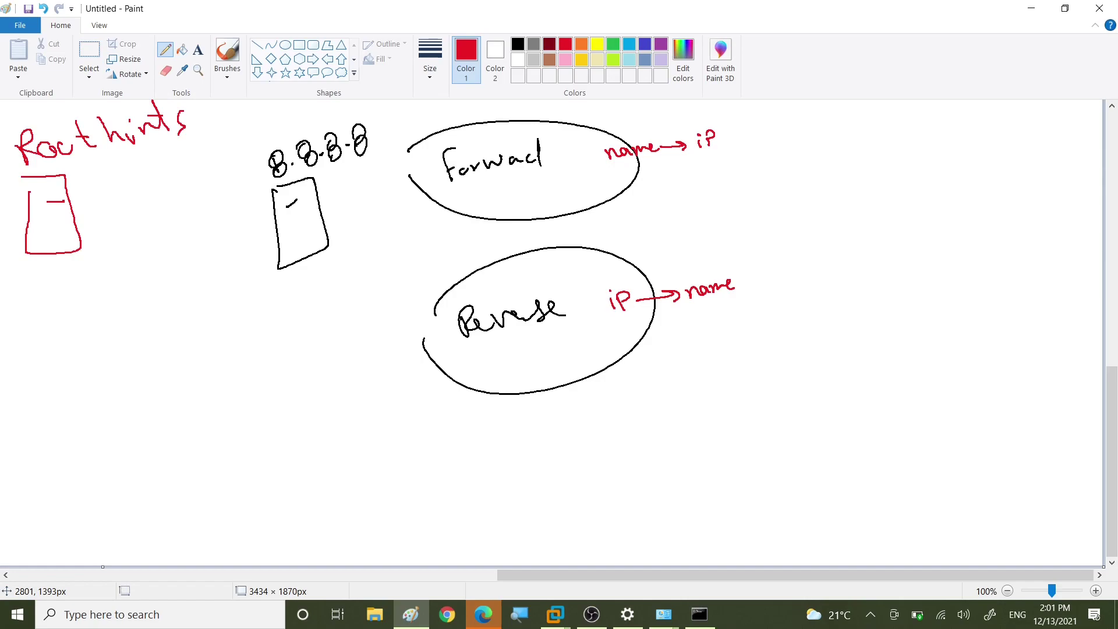
pyautogui.moveTo(284, 460)
pyautogui.mouseDown()
pyautogui.moveTo(266, 477)
pyautogui.moveTo(291, 484)
pyautogui.moveTo(278, 491)
pyautogui.mouseUp()
pyautogui.moveTo(783, 442)
pyautogui.mouseDown()
pyautogui.moveTo(768, 444)
pyautogui.moveTo(780, 488)
pyautogui.moveTo(795, 446)
pyautogui.mouseUp()
pyautogui.moveTo(772, 458)
pyautogui.mouseDown()
pyautogui.moveTo(784, 457)
pyautogui.moveTo(322, 489)
pyautogui.mouseUp()
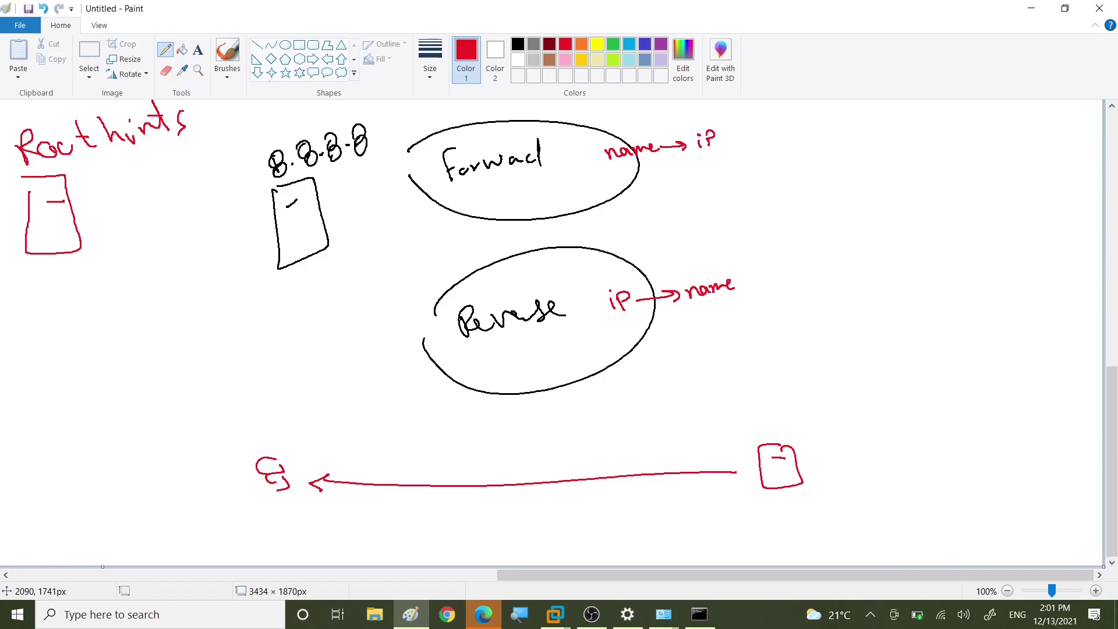
pyautogui.moveTo(769, 414)
pyautogui.mouseDown()
pyautogui.moveTo(762, 424)
pyautogui.moveTo(868, 425)
pyautogui.mouseUp()
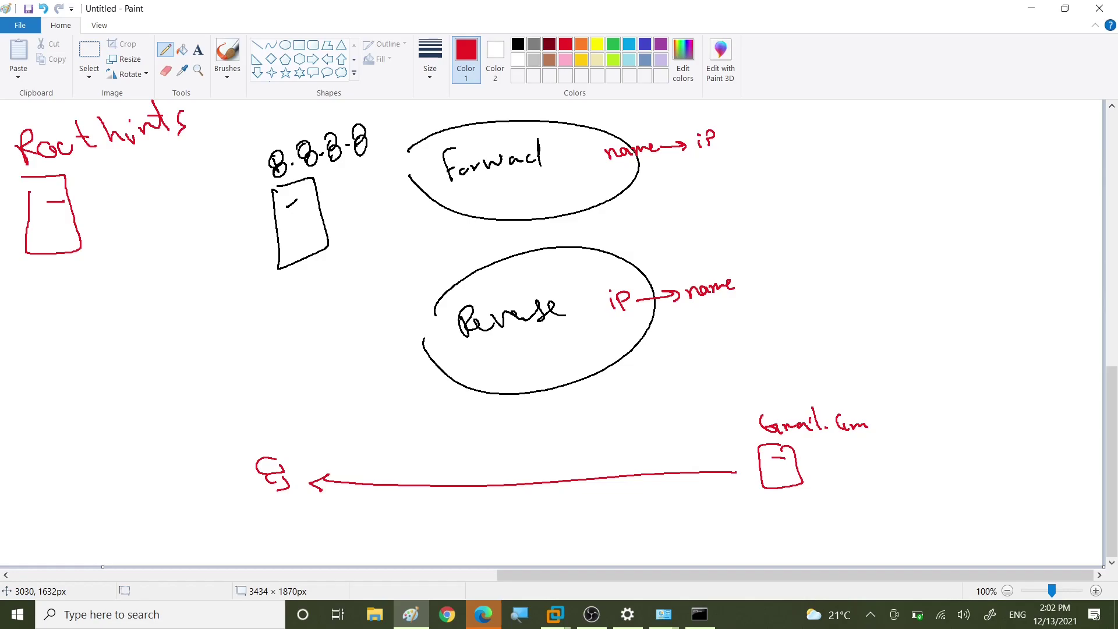
pyautogui.click(753, 431)
pyautogui.moveTo(696, 432); pyautogui.dragTo(735, 426)
pyautogui.moveTo(773, 380)
pyautogui.mouseDown()
pyautogui.moveTo(762, 395)
pyautogui.moveTo(866, 385)
pyautogui.mouseUp()
pyautogui.click(743, 395)
pyautogui.moveTo(687, 400); pyautogui.dragTo(727, 389)
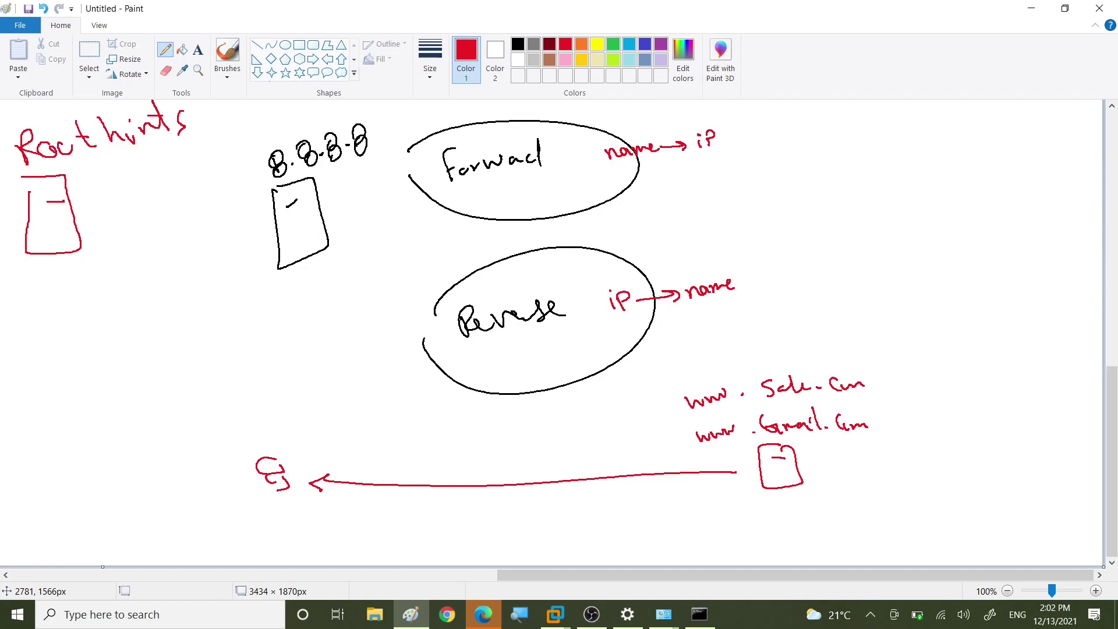
pyautogui.moveTo(289, 456)
pyautogui.mouseDown()
pyautogui.moveTo(283, 513)
pyautogui.moveTo(297, 462)
pyautogui.mouseUp()
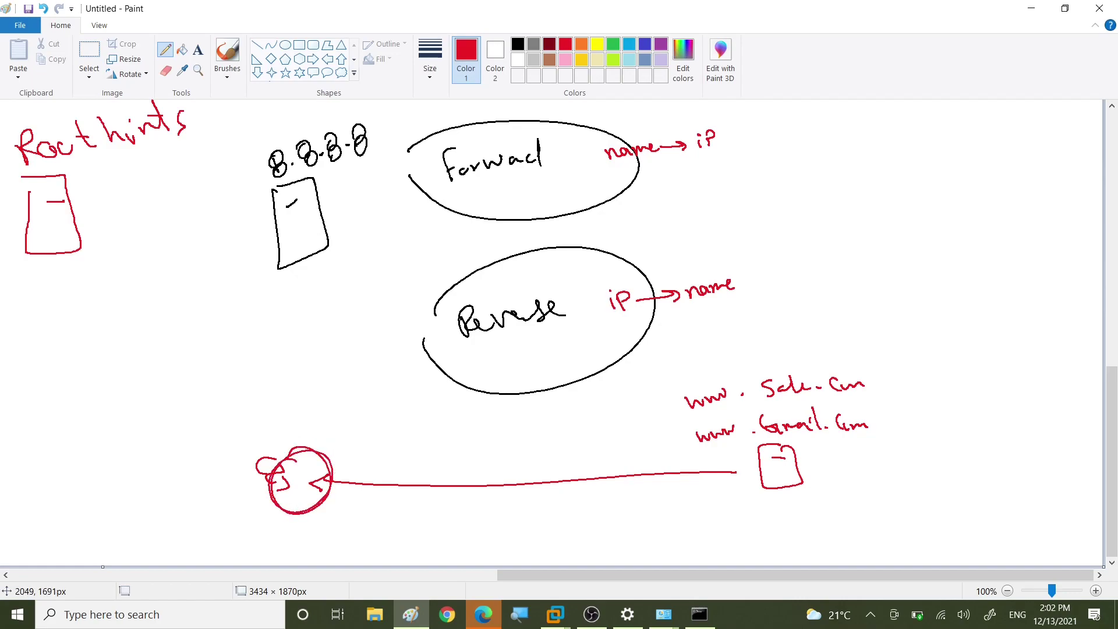
pyautogui.moveTo(265, 460)
pyautogui.mouseDown()
pyautogui.moveTo(269, 324)
pyautogui.moveTo(283, 258)
pyautogui.moveTo(295, 269)
pyautogui.mouseUp()
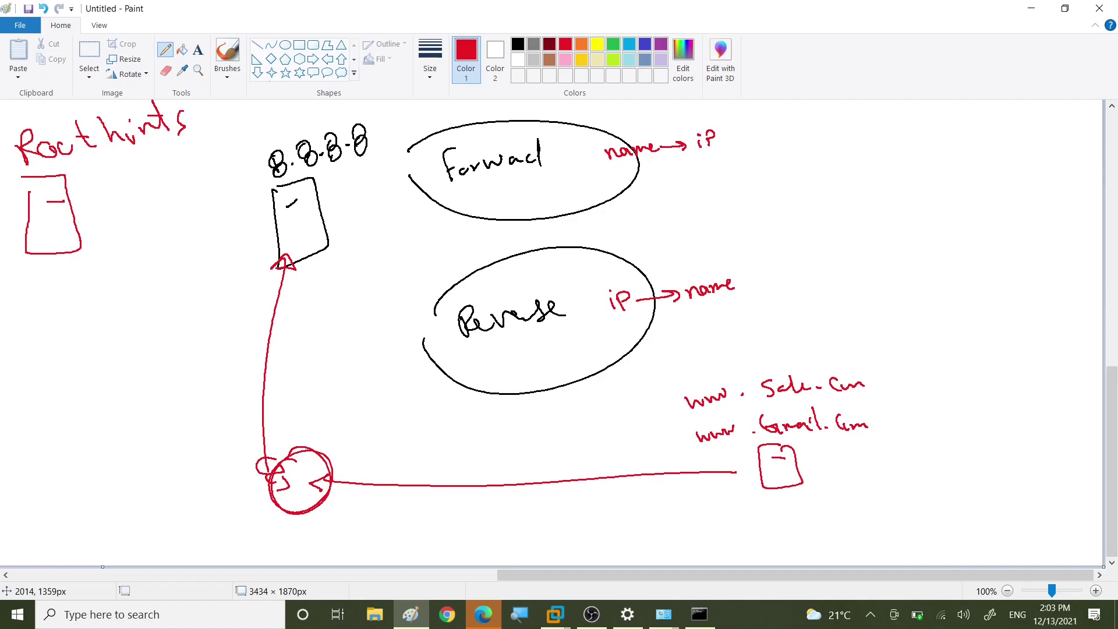
# Step: Underline Reverse and draw an ellipse beside name → ip holding Fci.com with an arrow
pyautogui.moveTo(480, 343); pyautogui.dragTo(536, 333)
pyautogui.moveTo(486, 348); pyautogui.dragTo(533, 340)
pyautogui.moveTo(759, 120)
pyautogui.mouseDown()
pyautogui.moveTo(900, 102)
pyautogui.moveTo(748, 166)
pyautogui.moveTo(748, 128)
pyautogui.moveTo(766, 146)
pyautogui.moveTo(774, 136)
pyautogui.mouseUp()
pyautogui.moveTo(785, 136); pyautogui.dragTo(810, 144)
pyautogui.moveTo(816, 137); pyautogui.dragTo(835, 138)
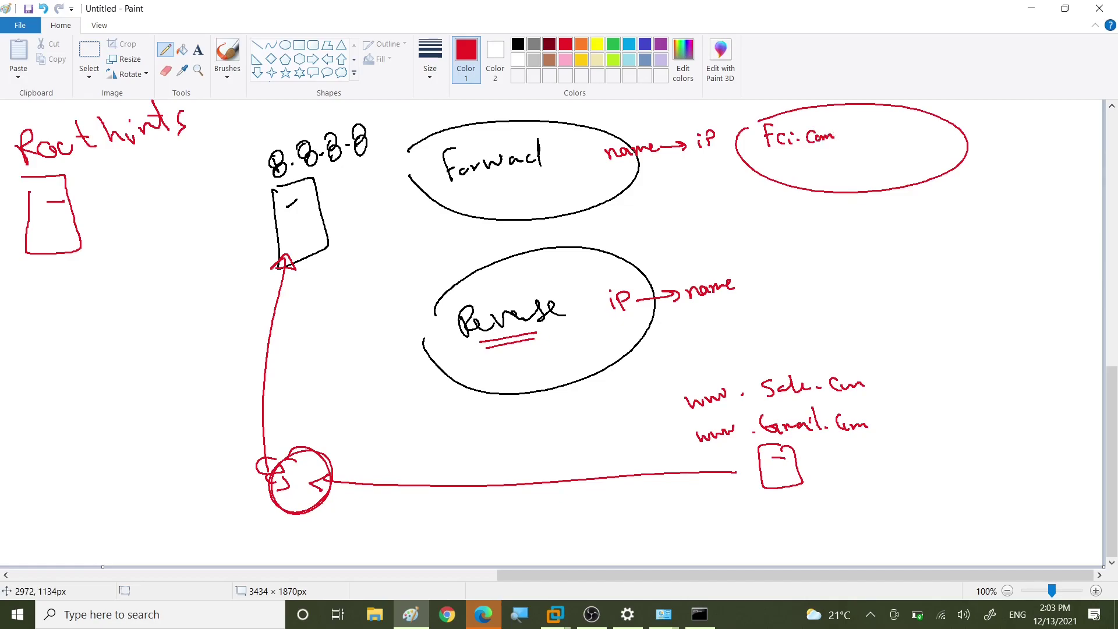
pyautogui.moveTo(846, 138); pyautogui.dragTo(874, 138)
pyautogui.moveTo(866, 132)
pyautogui.mouseDown()
pyautogui.moveTo(868, 143)
pyautogui.moveTo(931, 131)
pyautogui.moveTo(905, 153)
pyautogui.moveTo(946, 161)
pyautogui.mouseUp()
# Step: List serve 1, 2 and 3 each mapped to ip, and underline Fci.com
pyautogui.moveTo(900, 169); pyautogui.dragTo(939, 186)
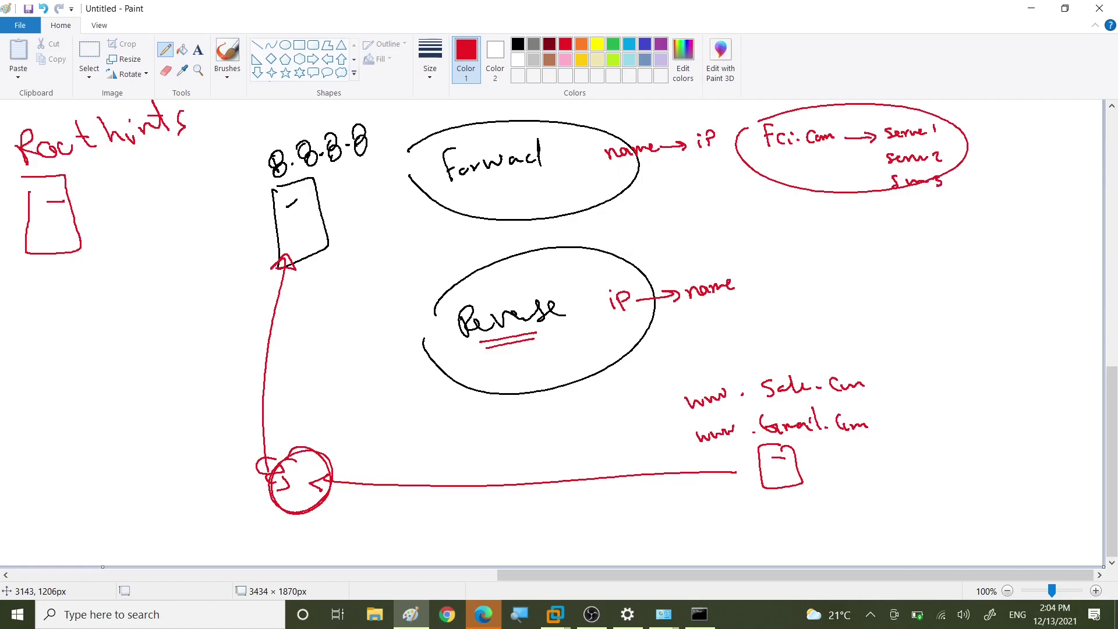
pyautogui.moveTo(944, 129); pyautogui.dragTo(1010, 125)
pyautogui.moveTo(953, 153); pyautogui.dragTo(958, 152)
pyautogui.moveTo(969, 141)
pyautogui.mouseDown()
pyautogui.moveTo(965, 158)
pyautogui.moveTo(991, 152)
pyautogui.moveTo(967, 184)
pyautogui.moveTo(1002, 177)
pyautogui.mouseUp()
pyautogui.click(954, 182)
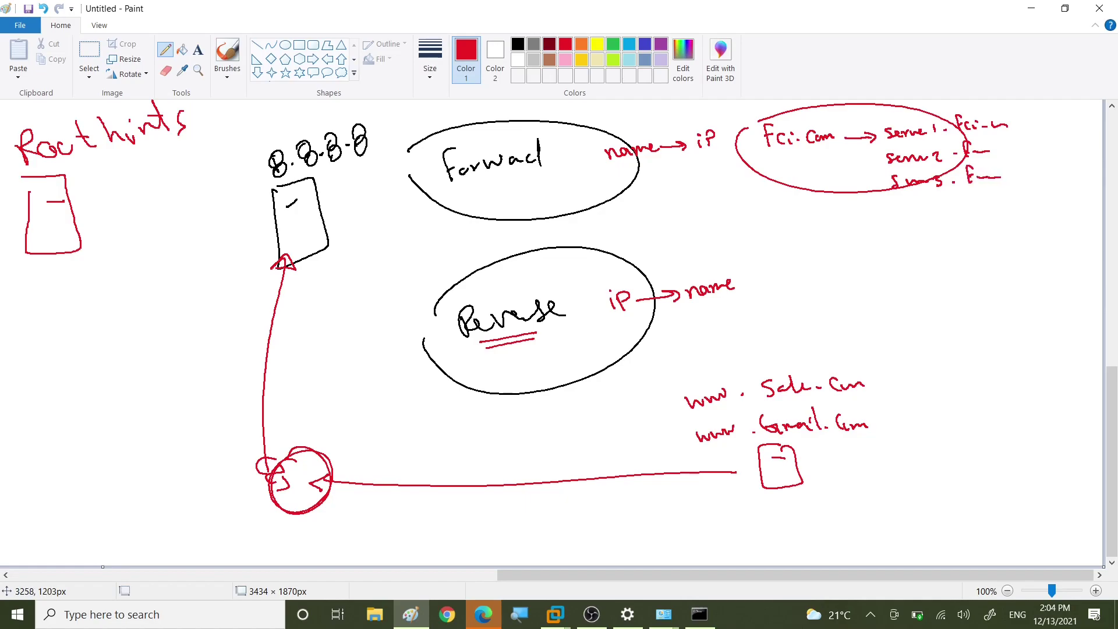
pyautogui.moveTo(1019, 125); pyautogui.dragTo(1030, 124)
pyautogui.moveTo(1013, 146); pyautogui.dragTo(1018, 178)
pyautogui.moveTo(1047, 119)
pyautogui.mouseDown()
pyautogui.moveTo(1059, 121)
pyautogui.moveTo(1041, 148)
pyautogui.mouseUp()
pyautogui.moveTo(1049, 137)
pyautogui.mouseDown()
pyautogui.moveTo(1041, 173)
pyautogui.moveTo(1051, 167)
pyautogui.mouseUp()
pyautogui.moveTo(775, 153)
pyautogui.mouseDown()
pyautogui.moveTo(817, 150)
pyautogui.moveTo(823, 159)
pyautogui.moveTo(826, 110)
pyautogui.mouseUp()
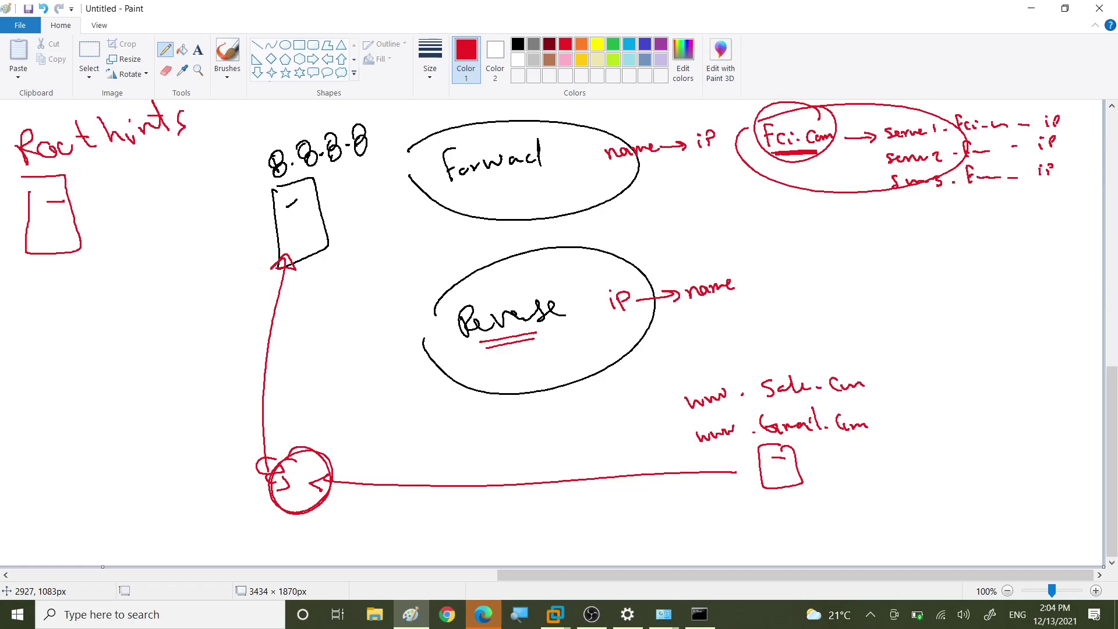
# Step: Draw an ellipse beside ip → name reading 10.0.0.X, with .1 → DC and .60 → PC1
pyautogui.moveTo(776, 275)
pyautogui.mouseDown()
pyautogui.moveTo(870, 252)
pyautogui.moveTo(792, 333)
pyautogui.moveTo(768, 283)
pyautogui.moveTo(795, 293)
pyautogui.moveTo(809, 280)
pyautogui.moveTo(989, 276)
pyautogui.mouseUp()
pyautogui.click(816, 282)
pyautogui.click(838, 282)
pyautogui.click(854, 280)
pyautogui.click(934, 276)
pyautogui.moveTo(990, 263)
pyautogui.mouseDown()
pyautogui.moveTo(990, 276)
pyautogui.moveTo(1014, 277)
pyautogui.mouseUp()
pyautogui.click(936, 297)
pyautogui.moveTo(950, 290)
pyautogui.mouseDown()
pyautogui.moveTo(945, 303)
pyautogui.moveTo(992, 293)
pyautogui.moveTo(1012, 304)
pyautogui.mouseUp()
pyautogui.moveTo(1016, 294); pyautogui.dragTo(1036, 297)
pyautogui.moveTo(1047, 291); pyautogui.dragTo(1062, 297)
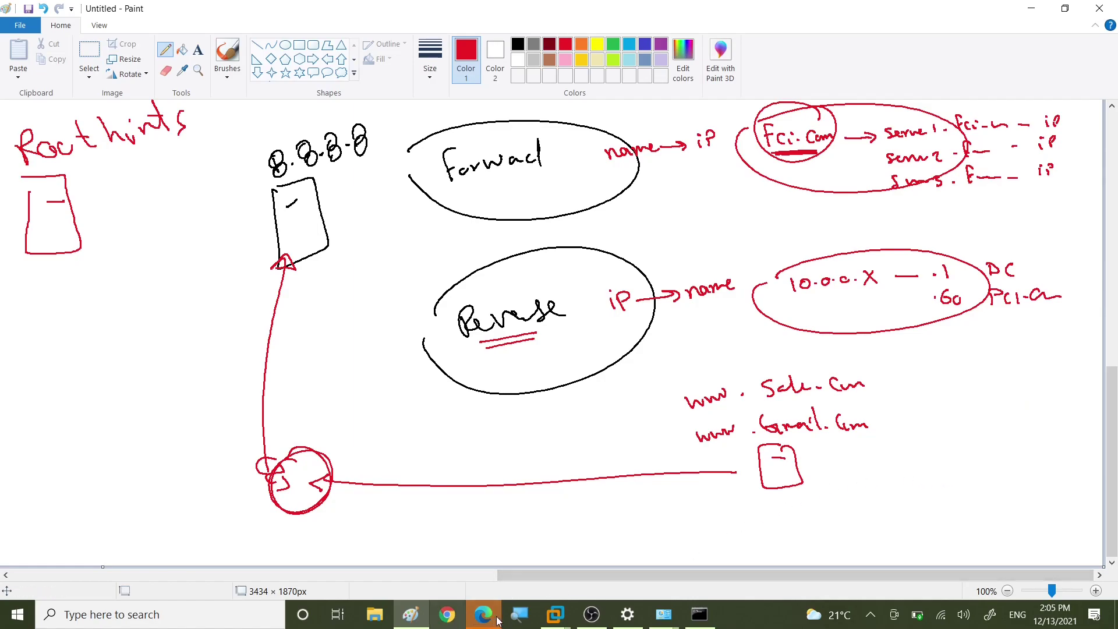
# Step: Expand fci.com in DNS Manager, open its _tcp folder, and select the _kerberos SRV record
pyautogui.click(555, 615)
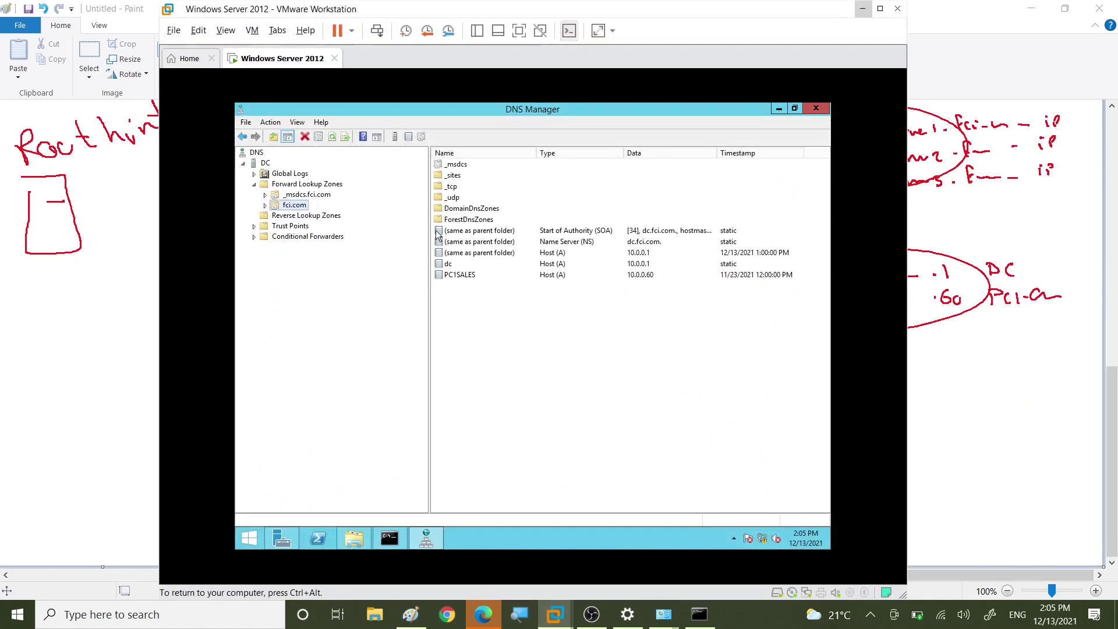
pyautogui.click(286, 185)
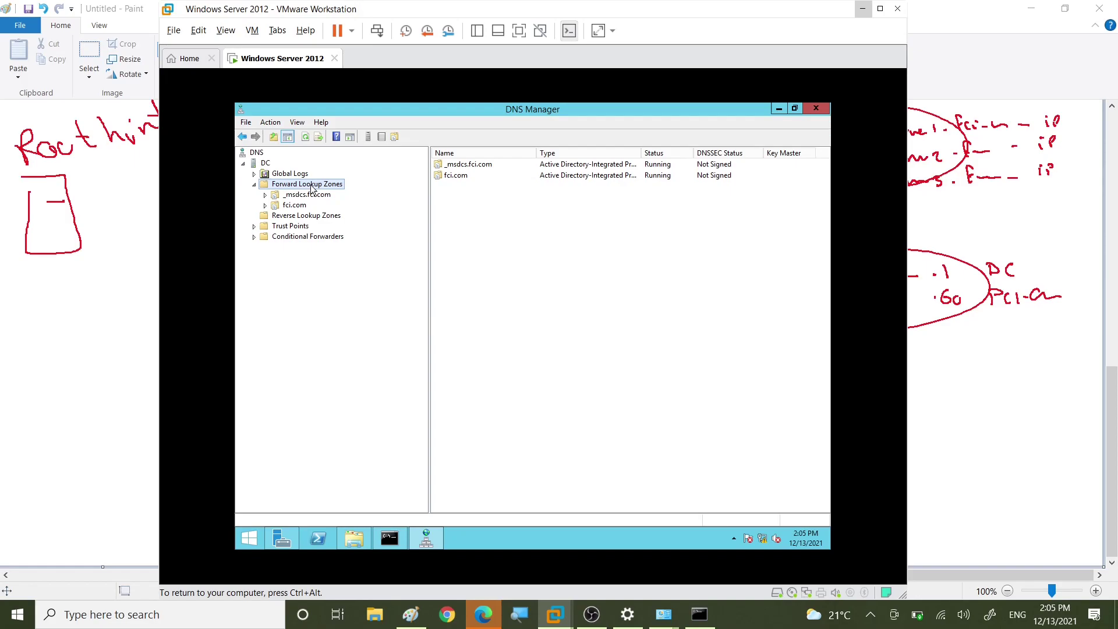
pyautogui.click(286, 210)
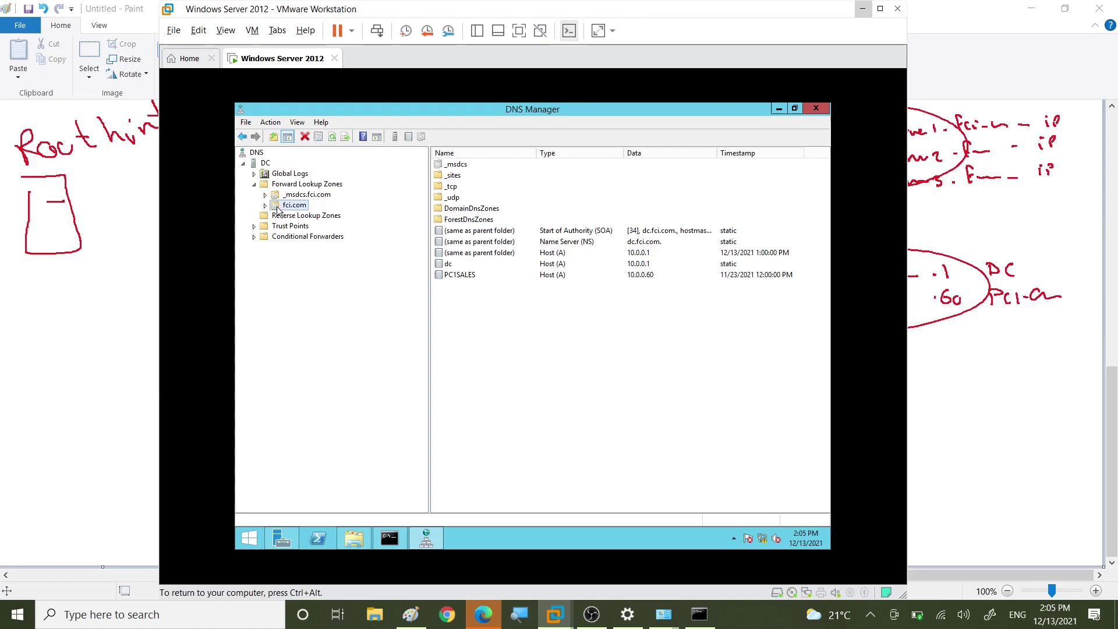
pyautogui.click(266, 206)
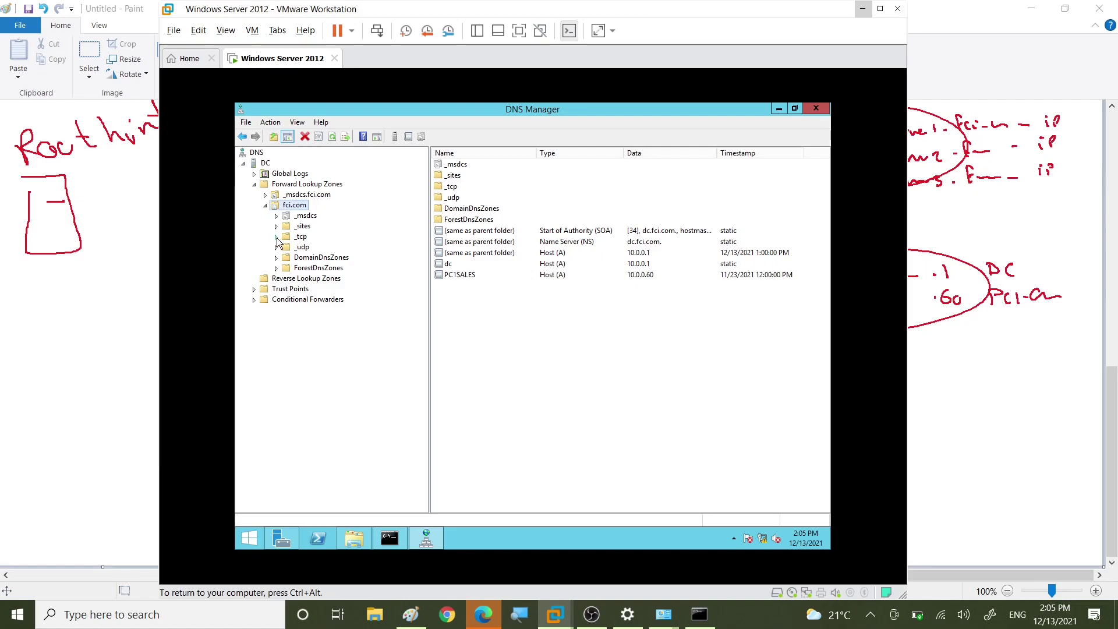
pyautogui.click(291, 238)
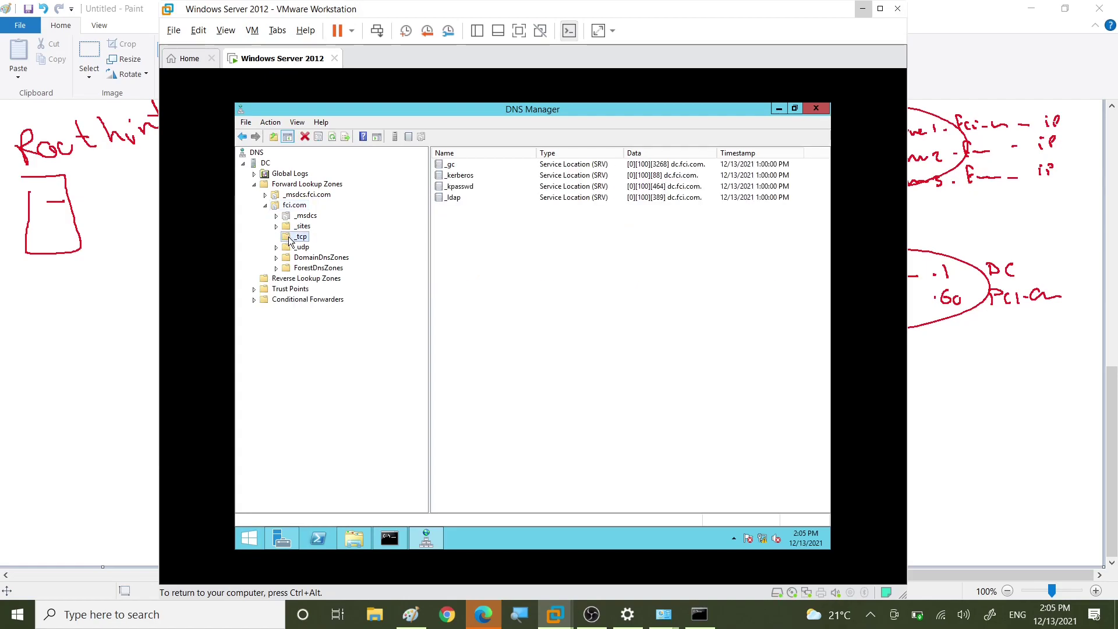
pyautogui.click(294, 249)
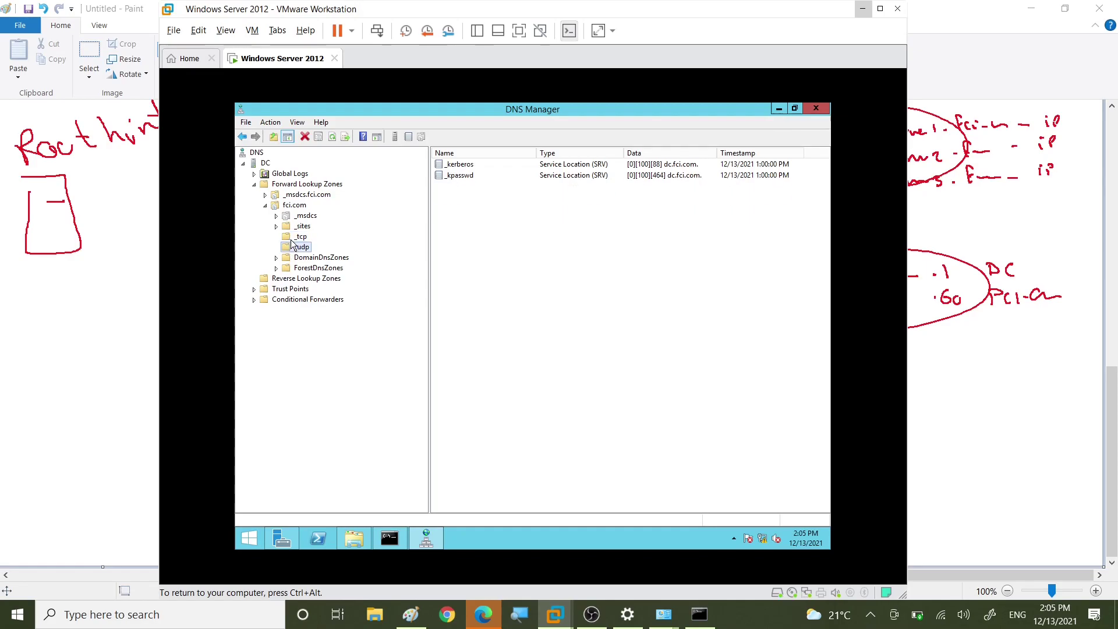
pyautogui.click(292, 239)
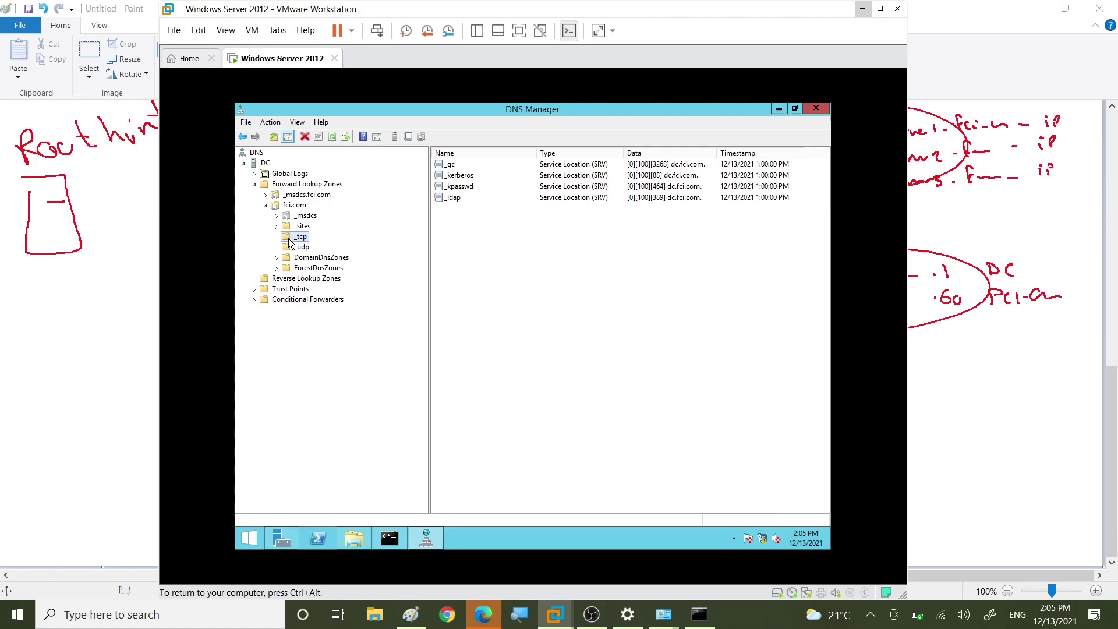
pyautogui.click(556, 176)
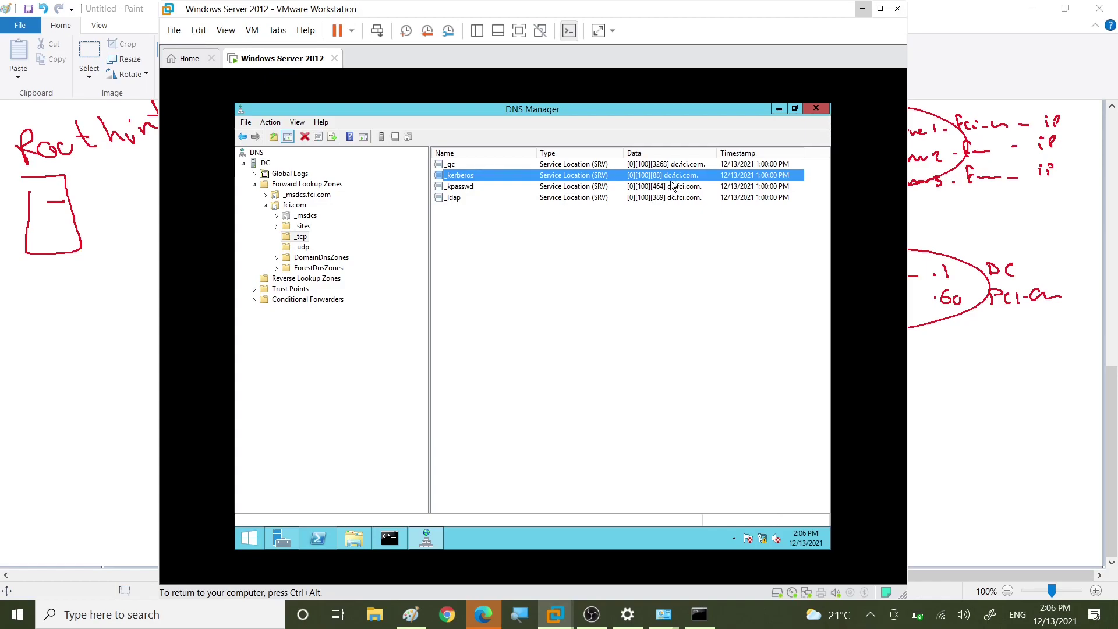
pyautogui.rightClick(466, 245)
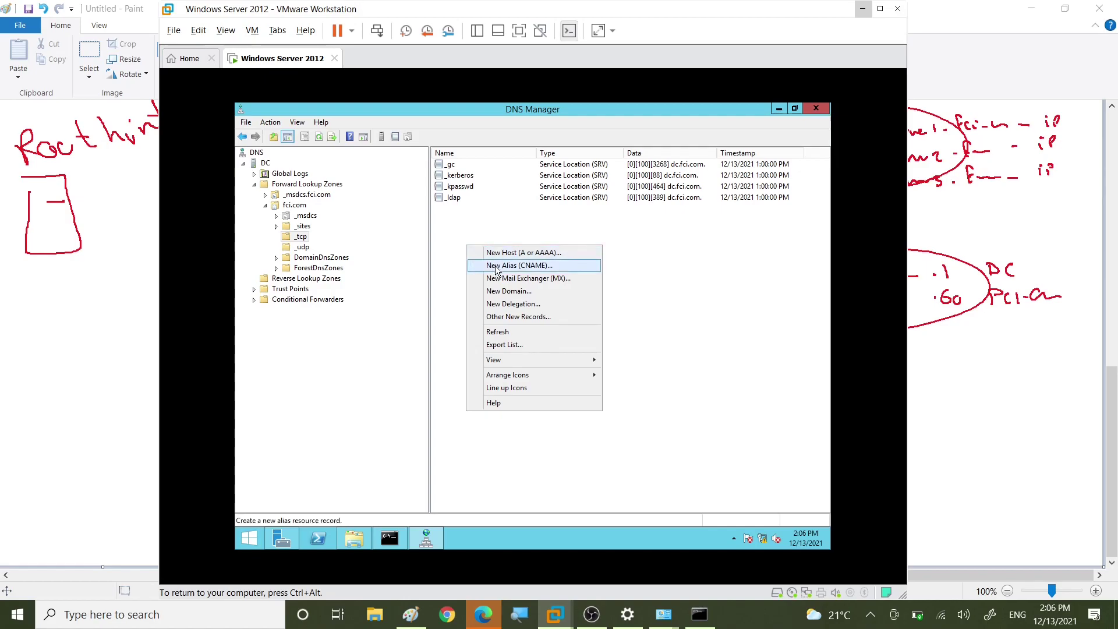
pyautogui.click(520, 318)
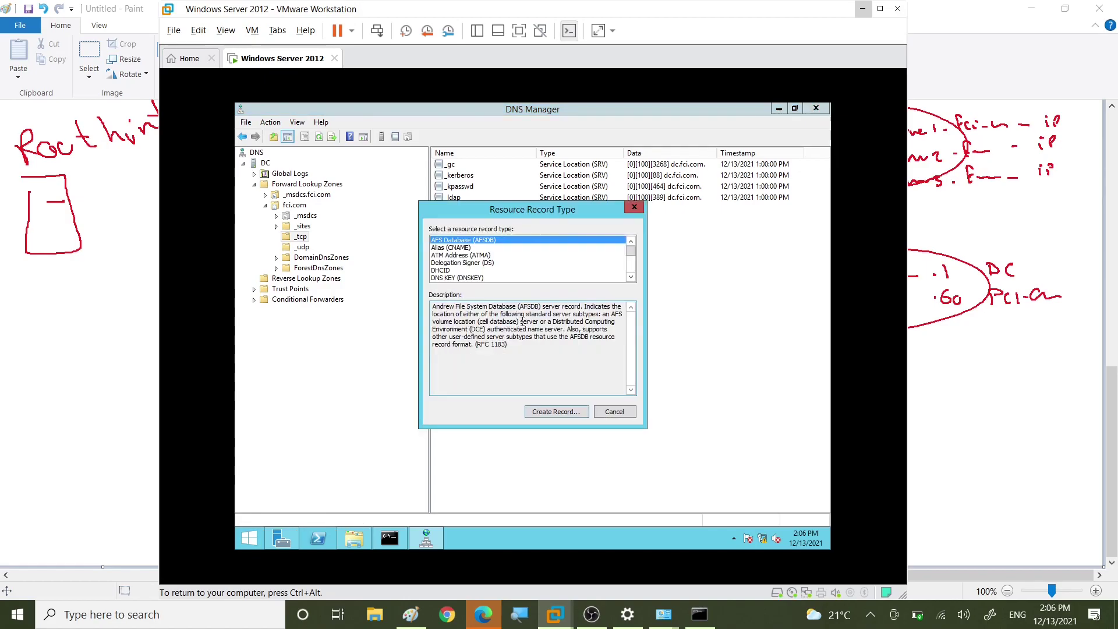
pyautogui.scroll(-4, 468, 272)
pyautogui.scroll(-2, 466, 272)
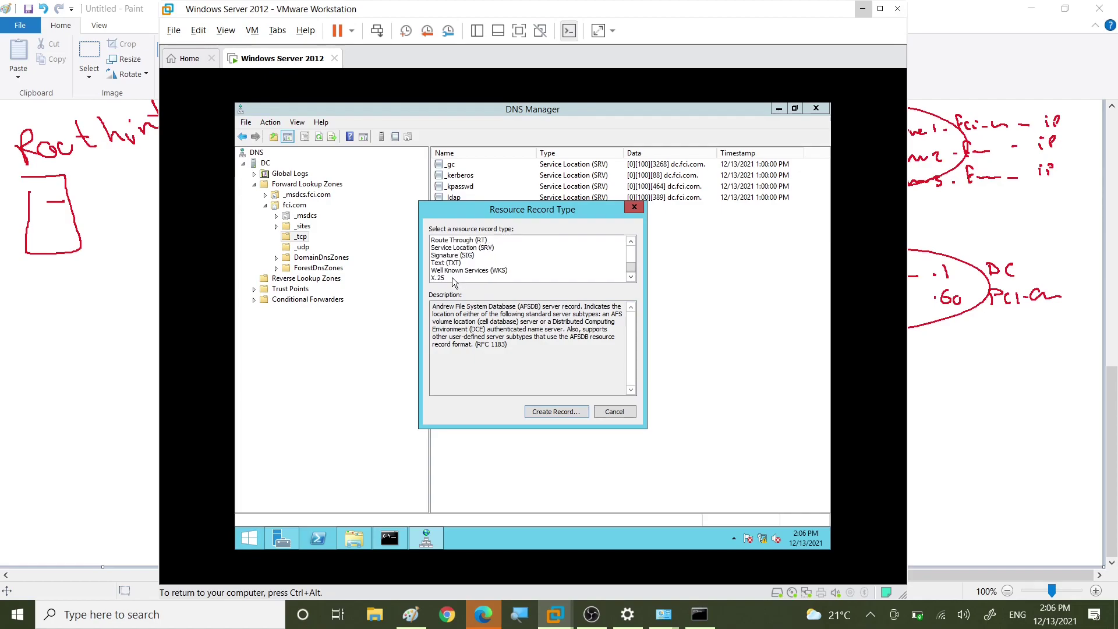
pyautogui.click(456, 249)
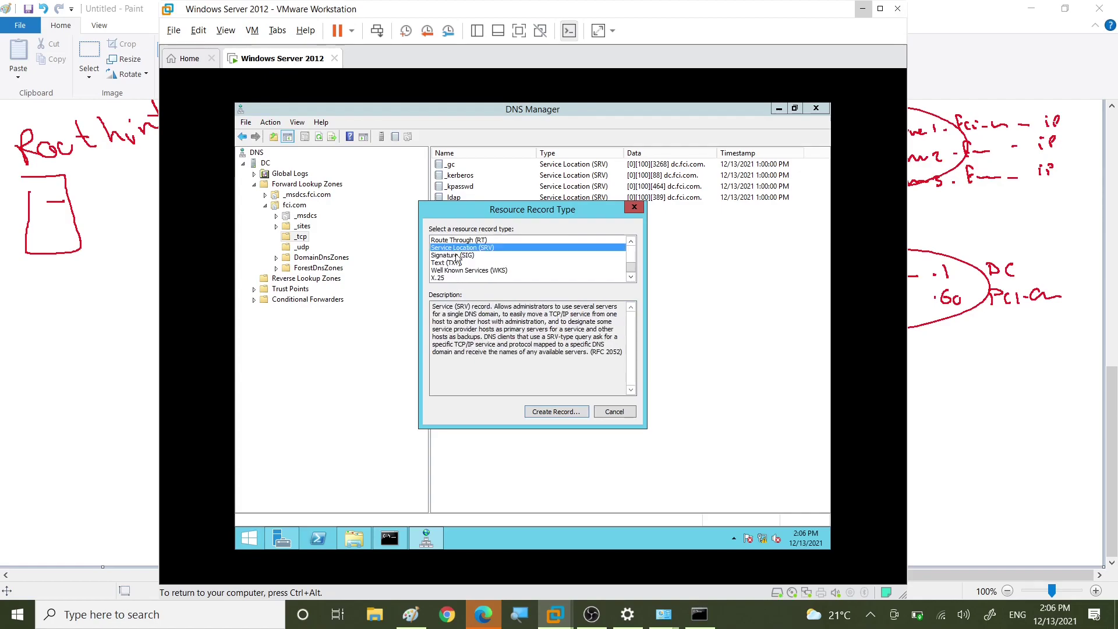
pyautogui.click(555, 414)
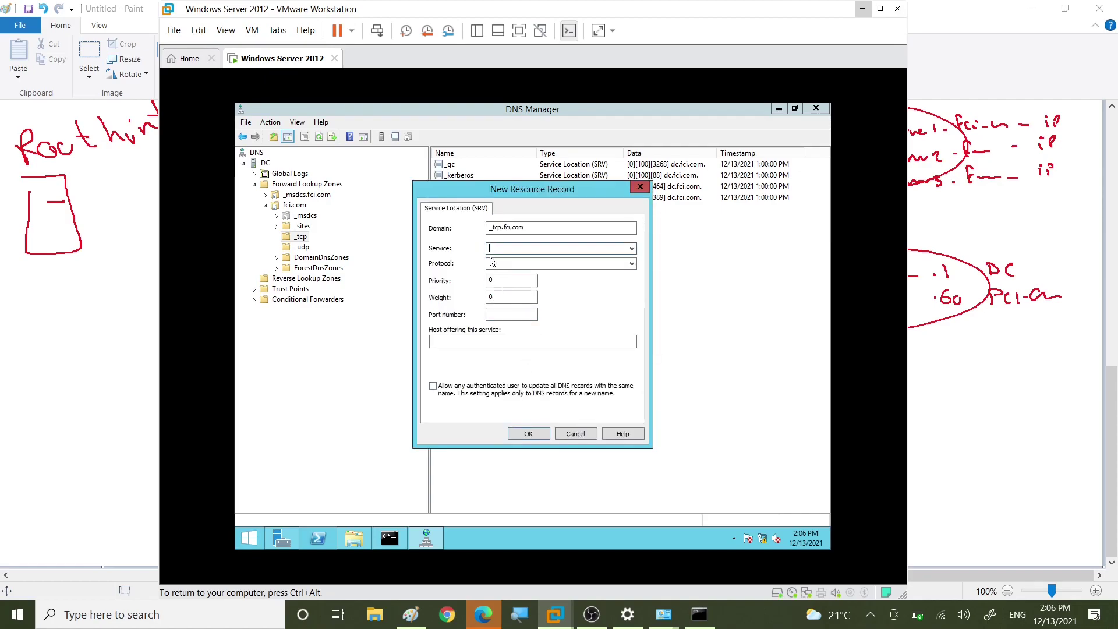
pyautogui.click(493, 281)
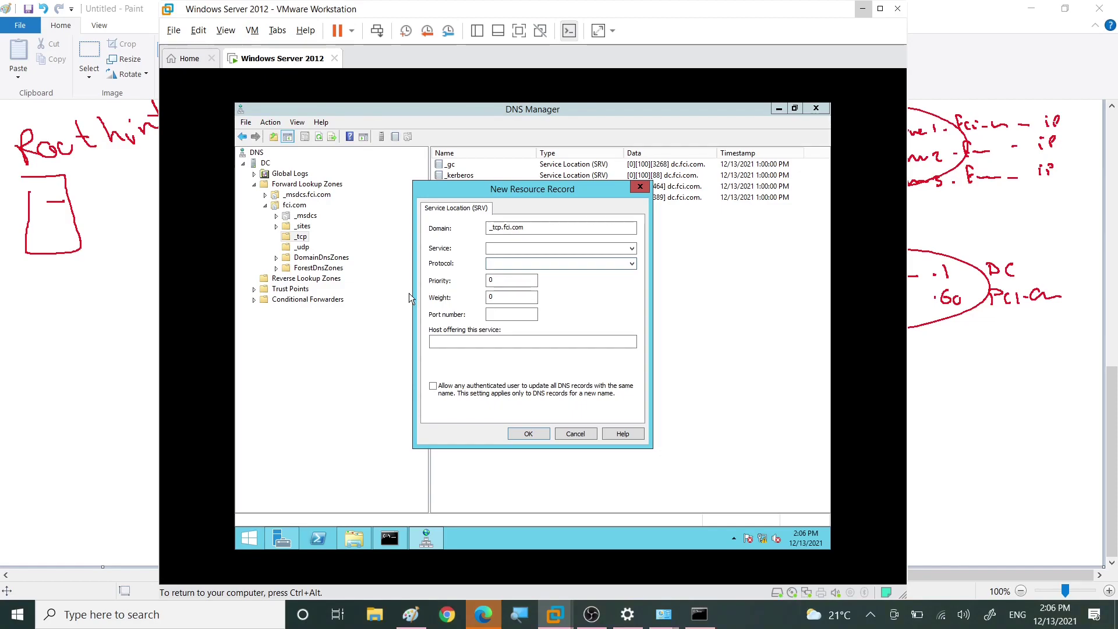
pyautogui.click(640, 187)
pyautogui.click(634, 207)
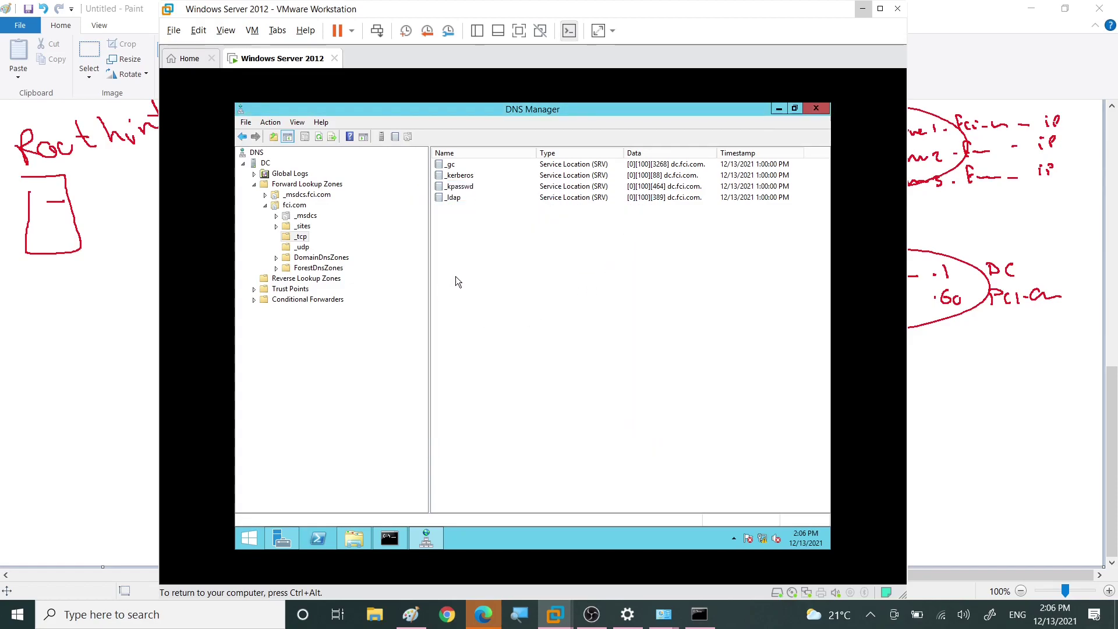
# Step: Show the fci.com zone root records, release the VM, and bring Paint forward
pyautogui.click(266, 206)
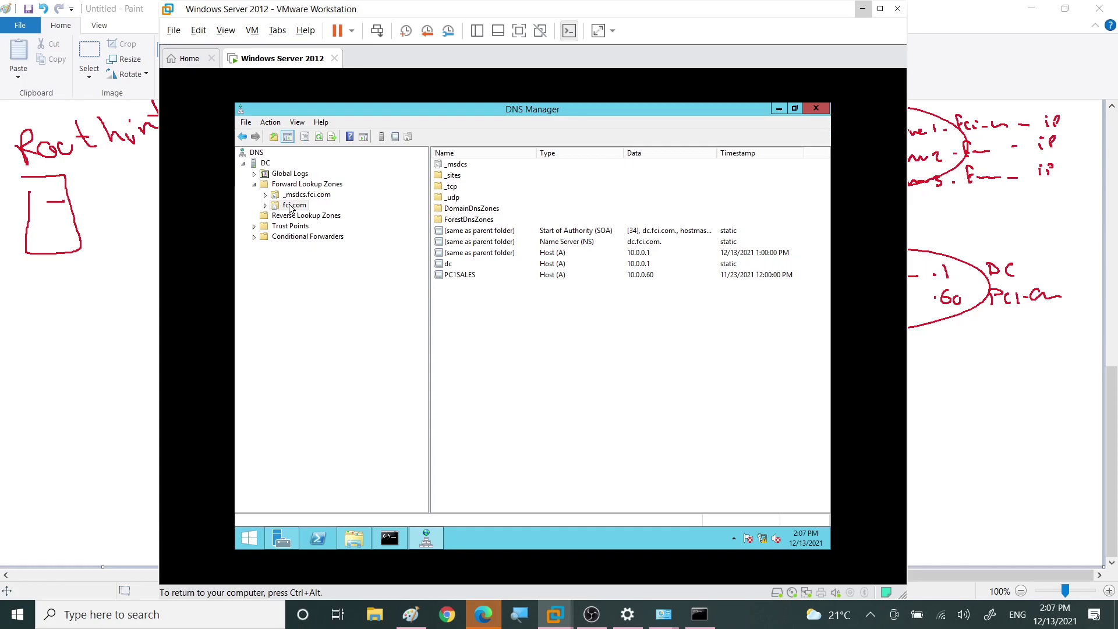
pyautogui.hotkey('ctrl', 'alt')
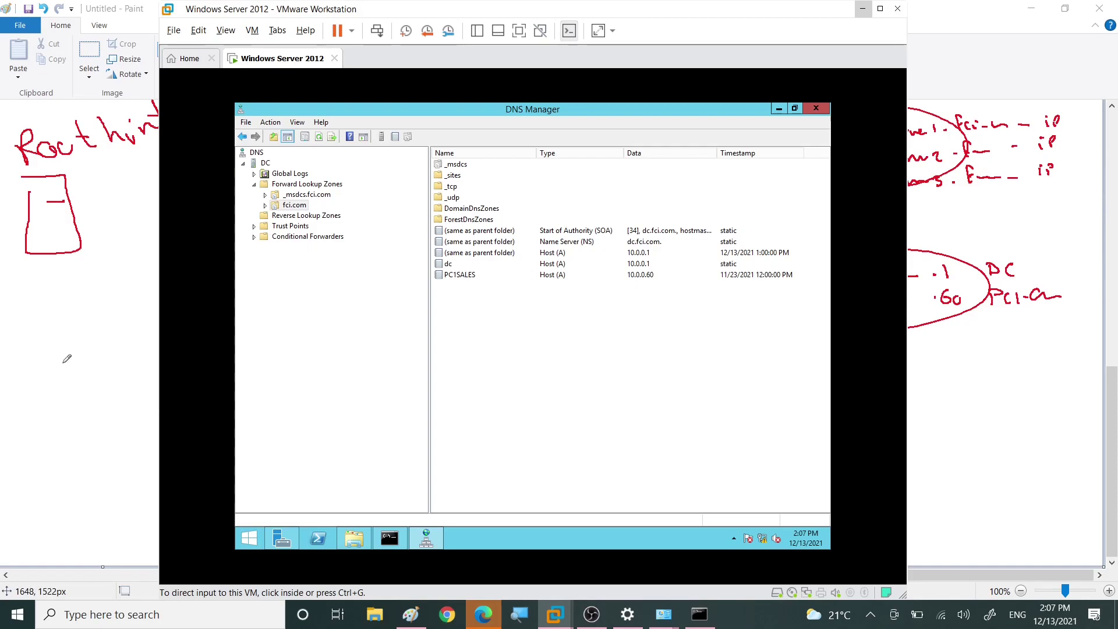
pyautogui.click(67, 359)
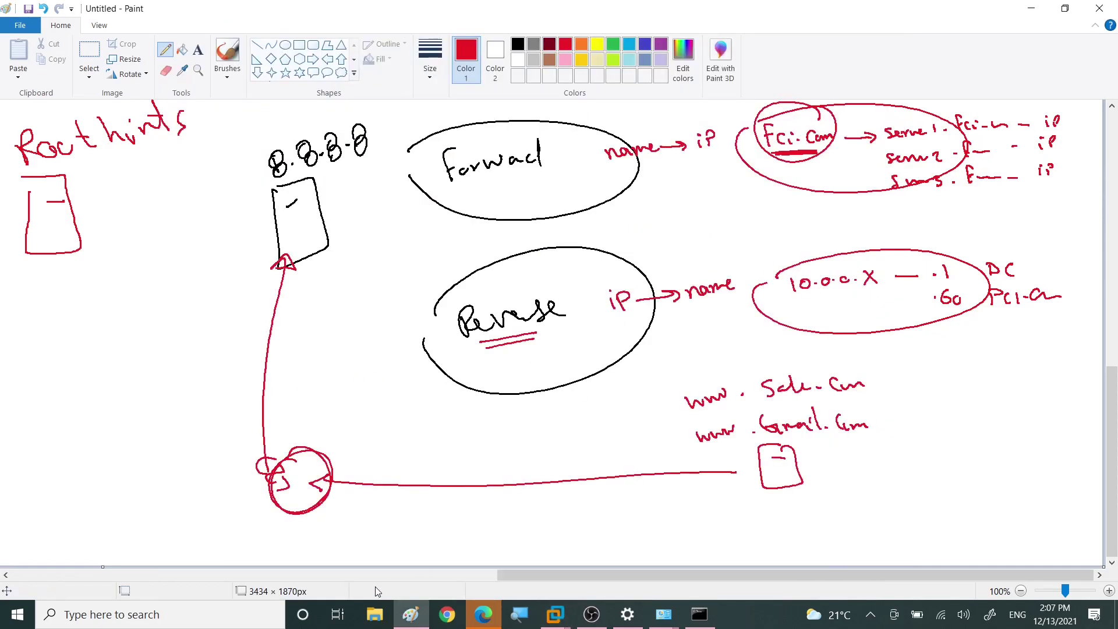
# Step: Start a new blank Untitled picture, choosing Don't Save for the existing DNS diagram
pyautogui.click(460, 574)
pyautogui.scroll(10, 993, 445)
pyautogui.scroll(1, 1010, 325)
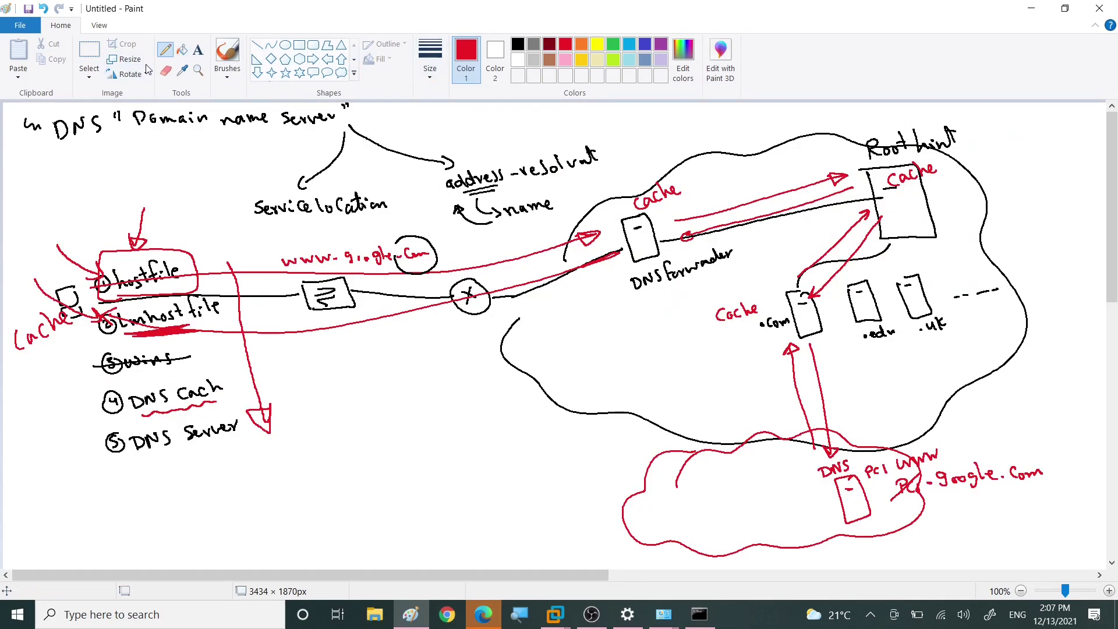
pyautogui.hotkey('ctrl', 'a')
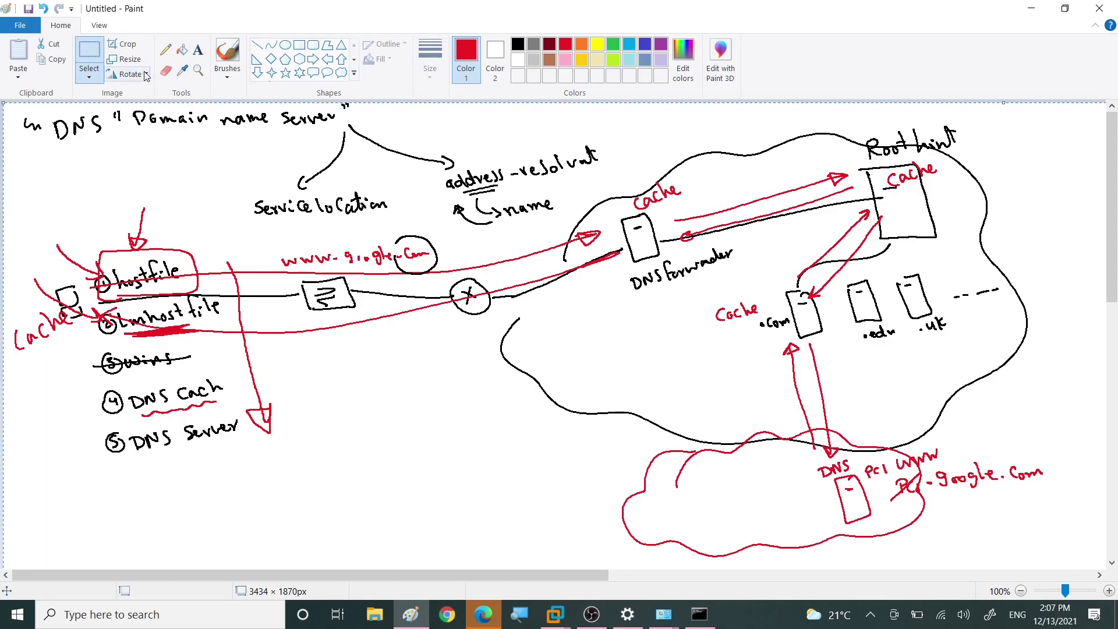
pyautogui.click(19, 26)
pyautogui.click(75, 77)
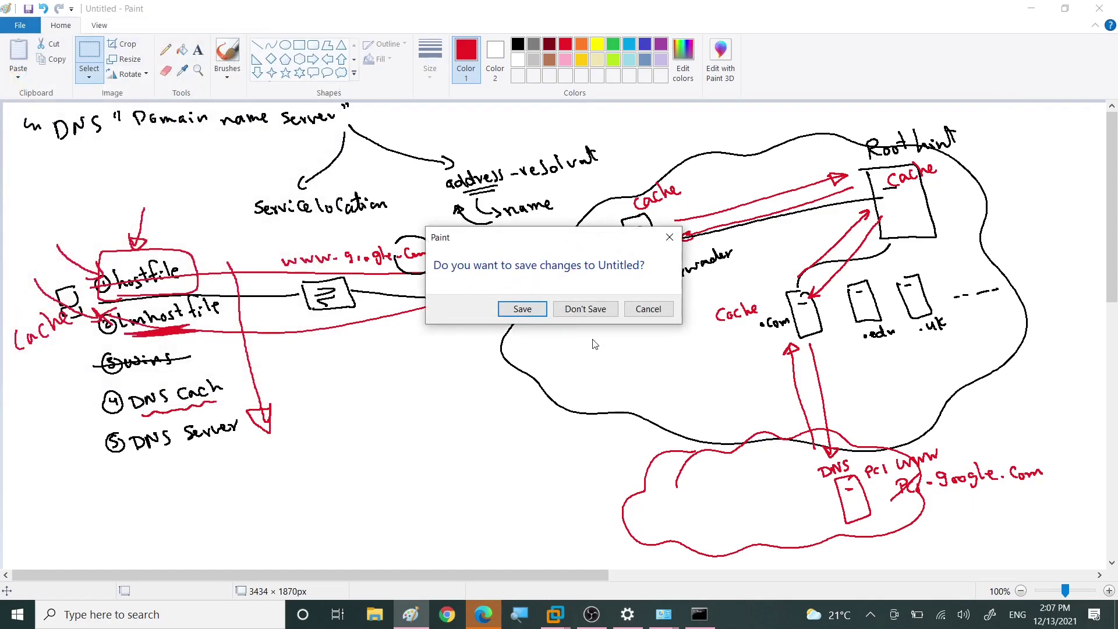
pyautogui.click(585, 309)
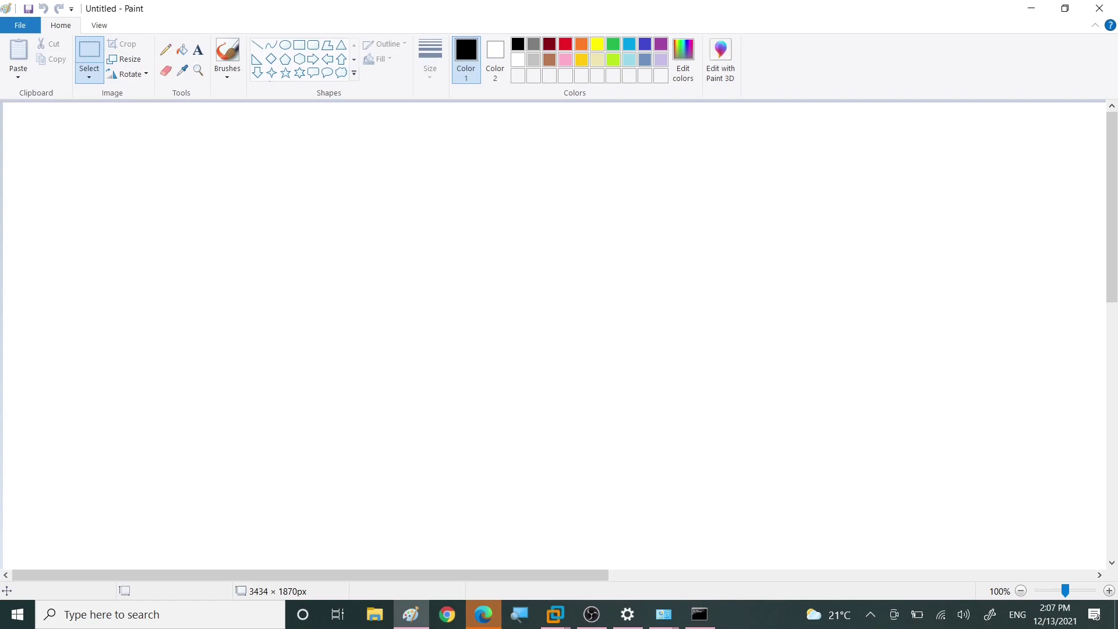
# Step: With a thicker pencil, sketch a server box labelled DNS at the top left
pyautogui.click(166, 50)
pyautogui.click(430, 58)
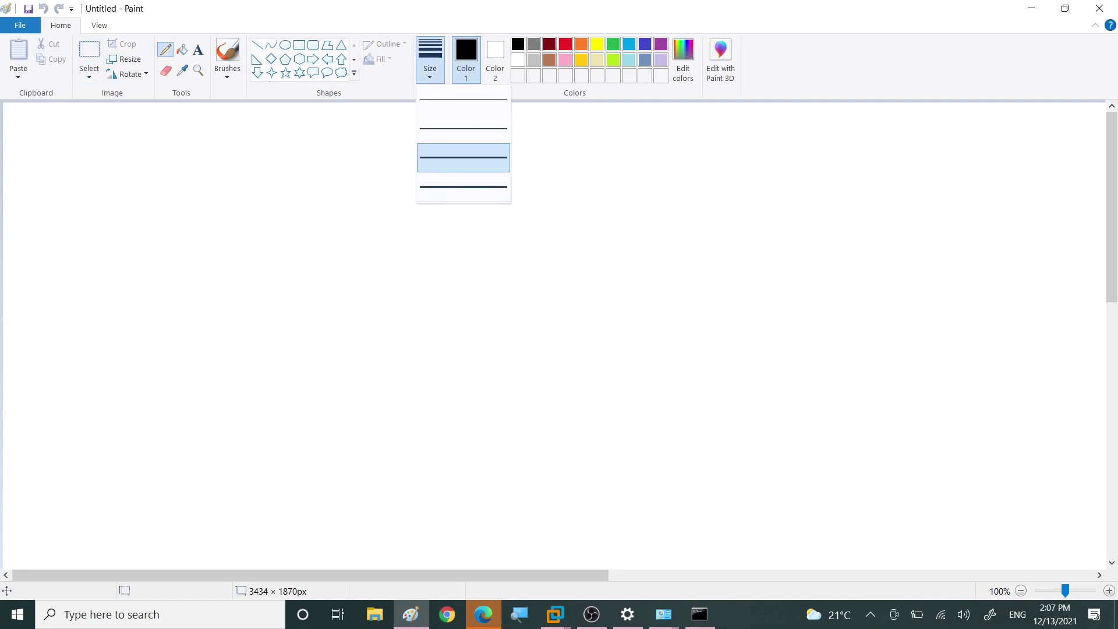
pyautogui.click(451, 155)
pyautogui.moveTo(107, 165)
pyautogui.mouseDown()
pyautogui.moveTo(125, 205)
pyautogui.moveTo(101, 177)
pyautogui.mouseUp()
pyautogui.moveTo(111, 179)
pyautogui.mouseDown()
pyautogui.moveTo(105, 145)
pyautogui.moveTo(111, 155)
pyautogui.mouseUp()
pyautogui.moveTo(120, 152)
pyautogui.mouseDown()
pyautogui.moveTo(125, 140)
pyautogui.moveTo(130, 149)
pyautogui.mouseUp()
pyautogui.moveTo(138, 136); pyautogui.dragTo(132, 147)
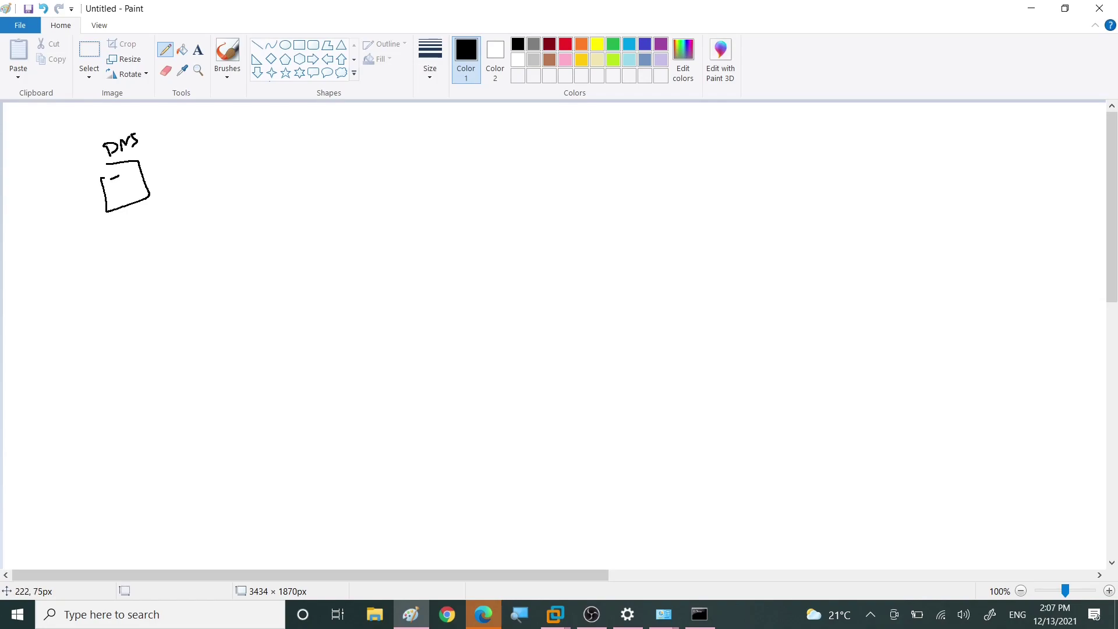
# Step: Sketch a second server box labelled AD, add loops beside the DNS box, and minimize Paint
pyautogui.moveTo(351, 142)
pyautogui.mouseDown()
pyautogui.moveTo(376, 139)
pyautogui.moveTo(354, 186)
pyautogui.moveTo(346, 152)
pyautogui.mouseUp()
pyautogui.moveTo(356, 157)
pyautogui.mouseDown()
pyautogui.moveTo(360, 118)
pyautogui.moveTo(368, 133)
pyautogui.mouseUp()
pyautogui.moveTo(358, 128); pyautogui.dragTo(373, 131)
pyautogui.moveTo(373, 119); pyautogui.dragTo(373, 130)
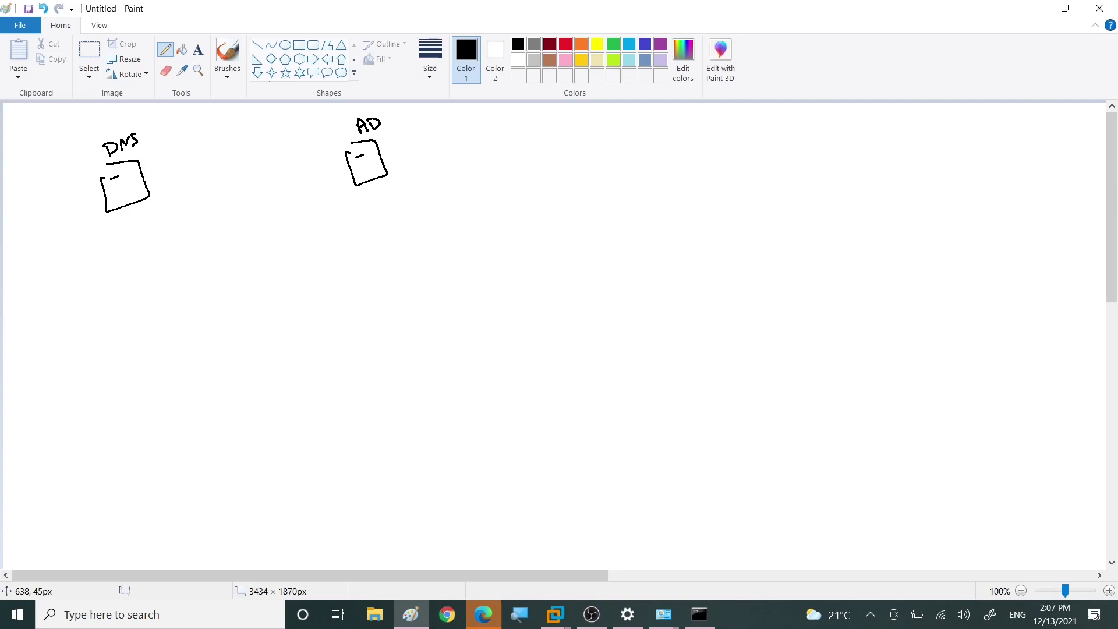
pyautogui.moveTo(25, 195)
pyautogui.mouseDown()
pyautogui.moveTo(63, 170)
pyautogui.moveTo(32, 209)
pyautogui.moveTo(68, 268)
pyautogui.moveTo(91, 220)
pyautogui.mouseUp()
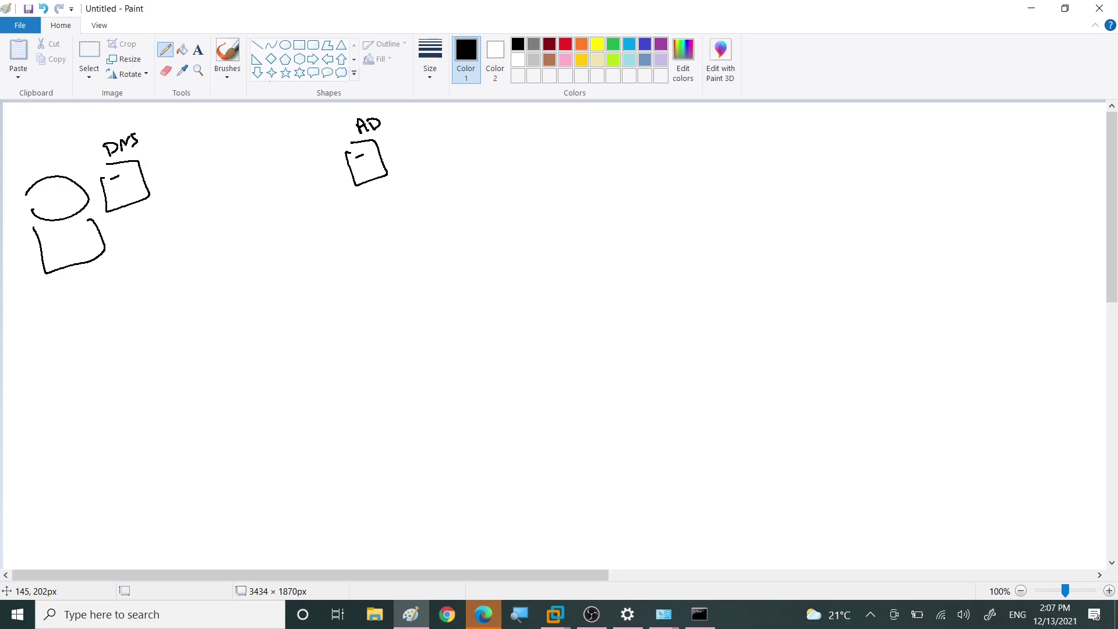
pyautogui.moveTo(87, 221)
pyautogui.mouseDown()
pyautogui.moveTo(59, 232)
pyautogui.moveTo(129, 228)
pyautogui.moveTo(121, 242)
pyautogui.mouseUp()
pyautogui.moveTo(129, 192)
pyautogui.mouseDown()
pyautogui.moveTo(164, 191)
pyautogui.moveTo(153, 228)
pyautogui.moveTo(166, 221)
pyautogui.mouseUp()
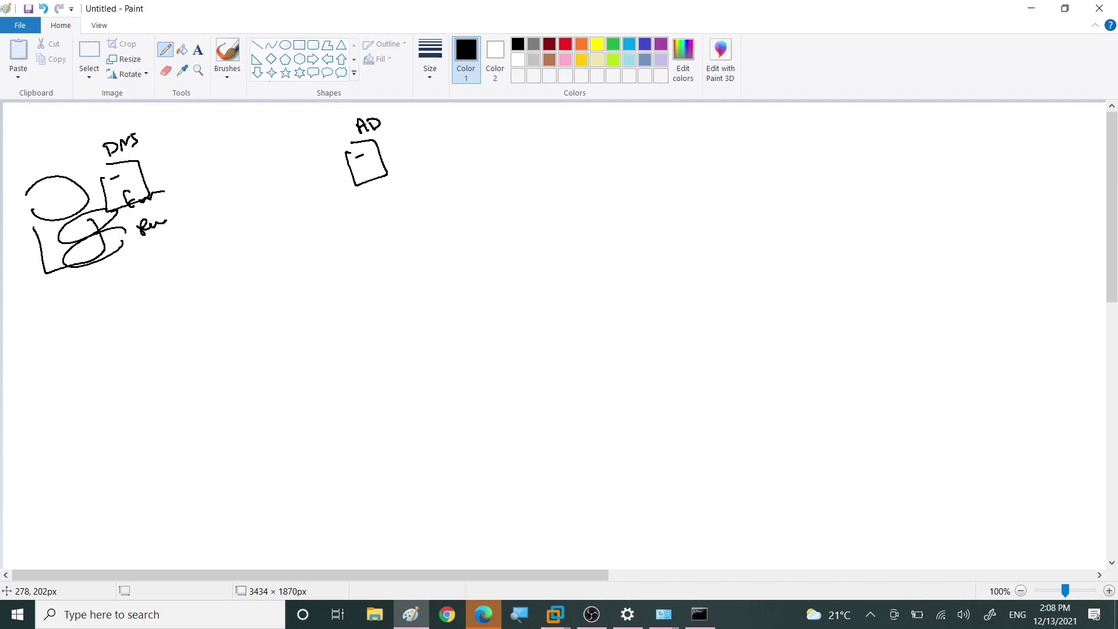
pyautogui.click(1030, 10)
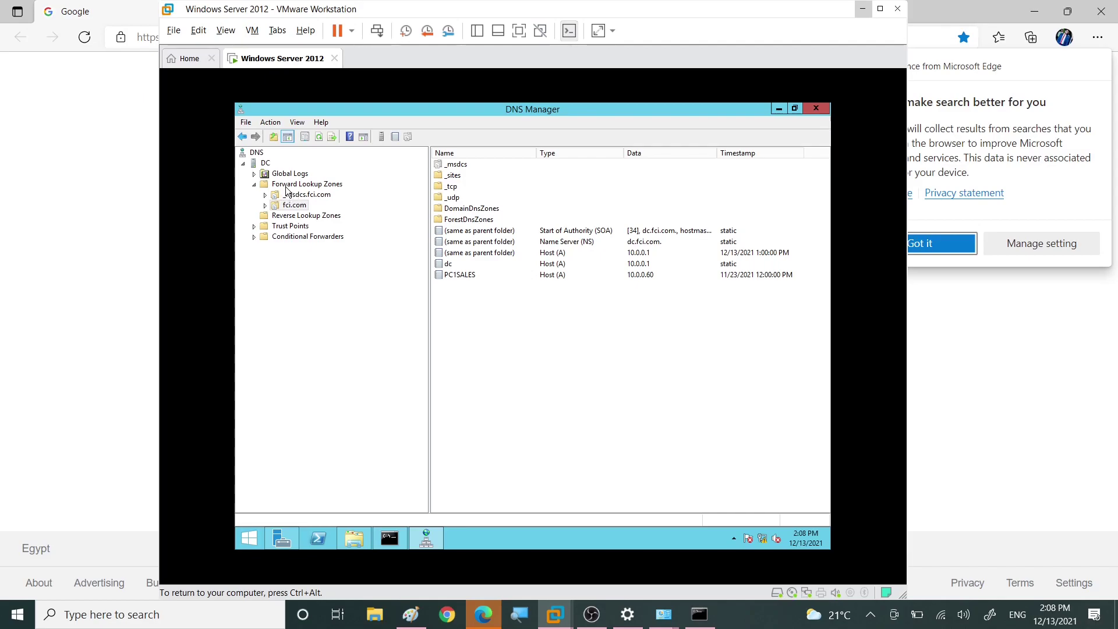
# Step: Start a New Zone on Forward Lookup Zones with 'Store the zone in Active Directory' unticked
pyautogui.click(282, 186)
pyautogui.rightClick(282, 185)
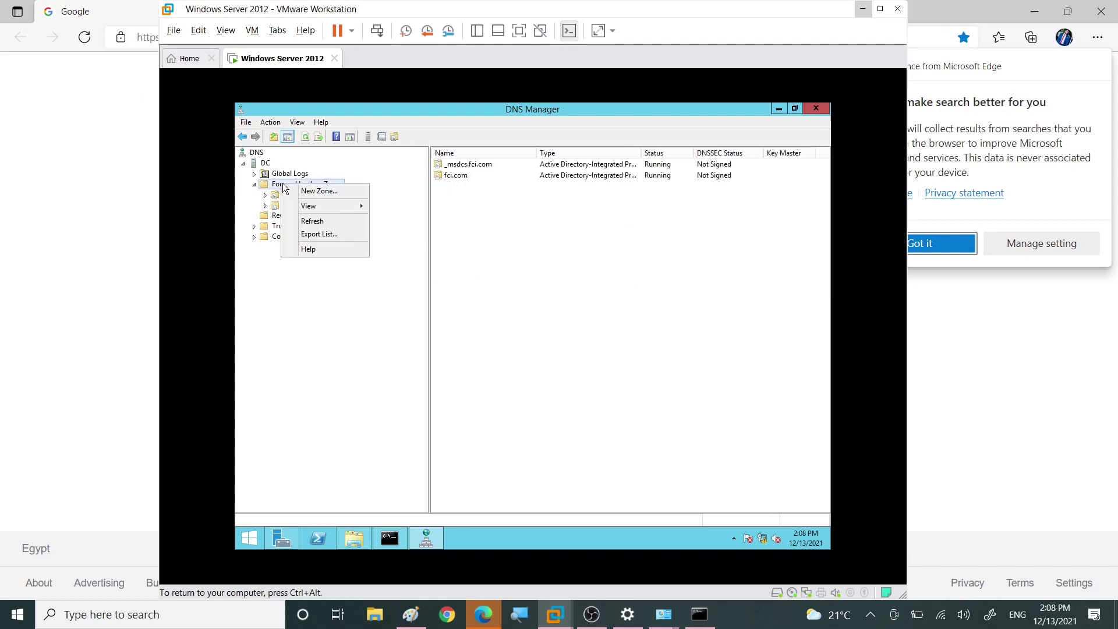
pyautogui.click(311, 193)
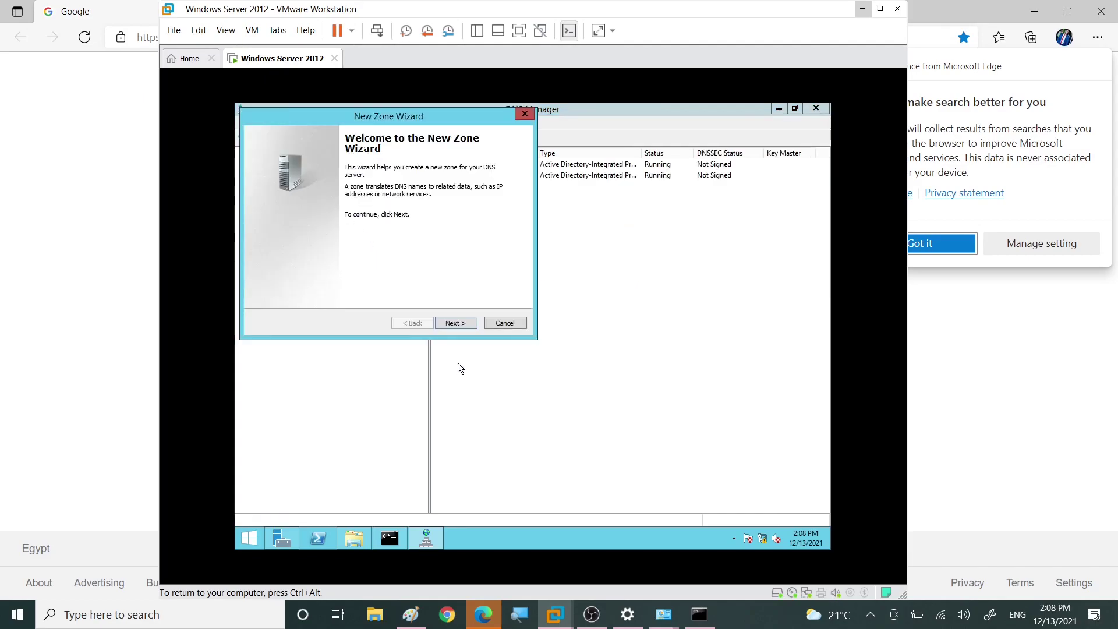
pyautogui.click(456, 322)
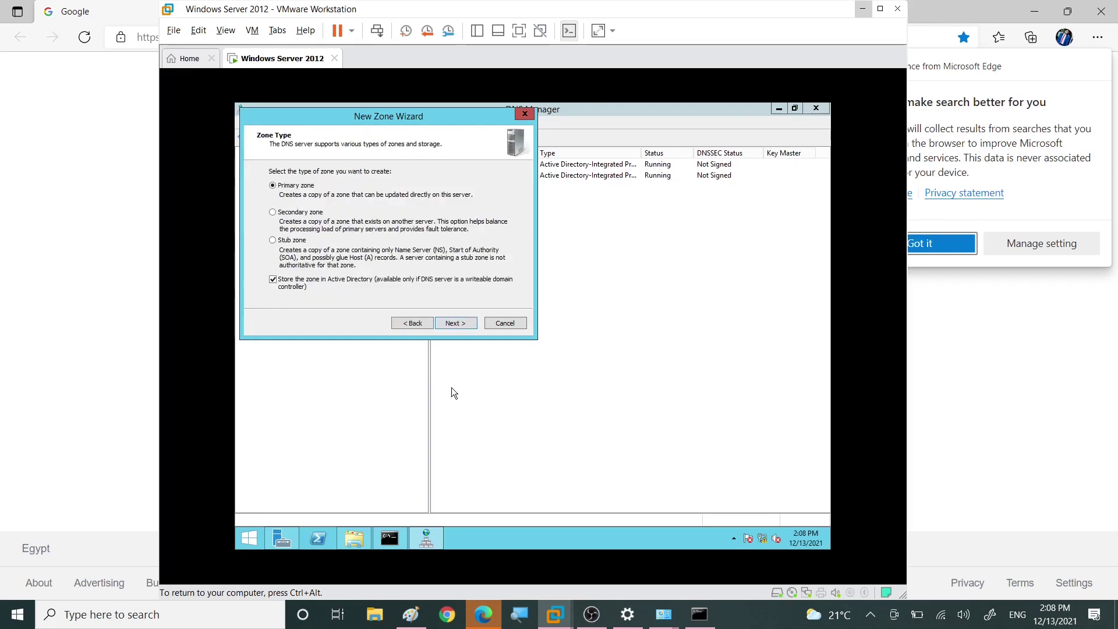
pyautogui.moveTo(377, 150); pyautogui.dragTo(506, 239)
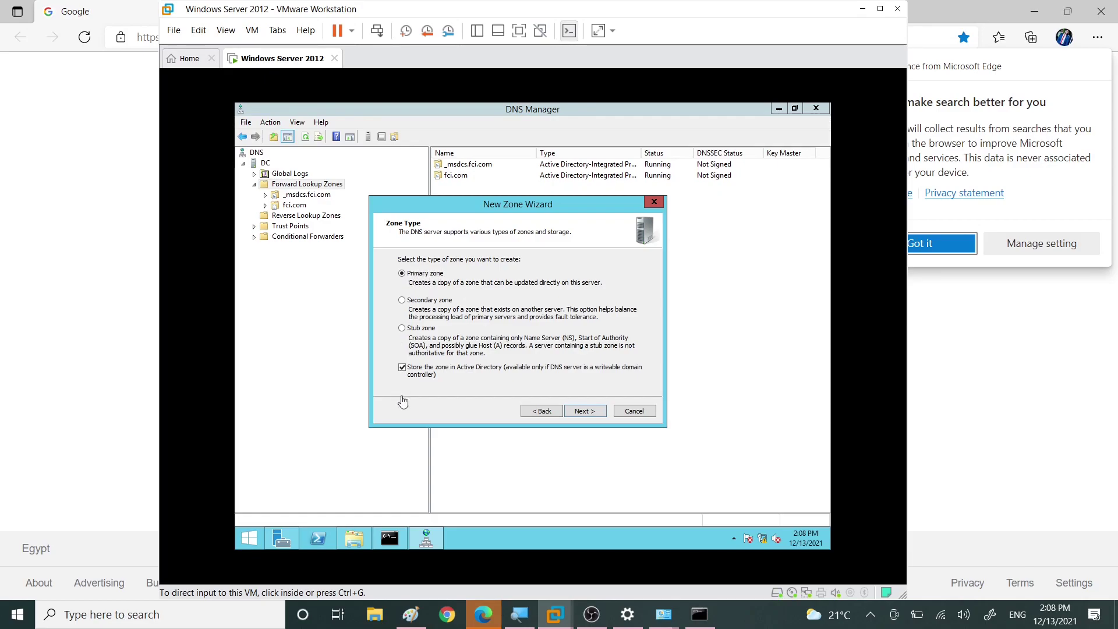
pyautogui.click(403, 368)
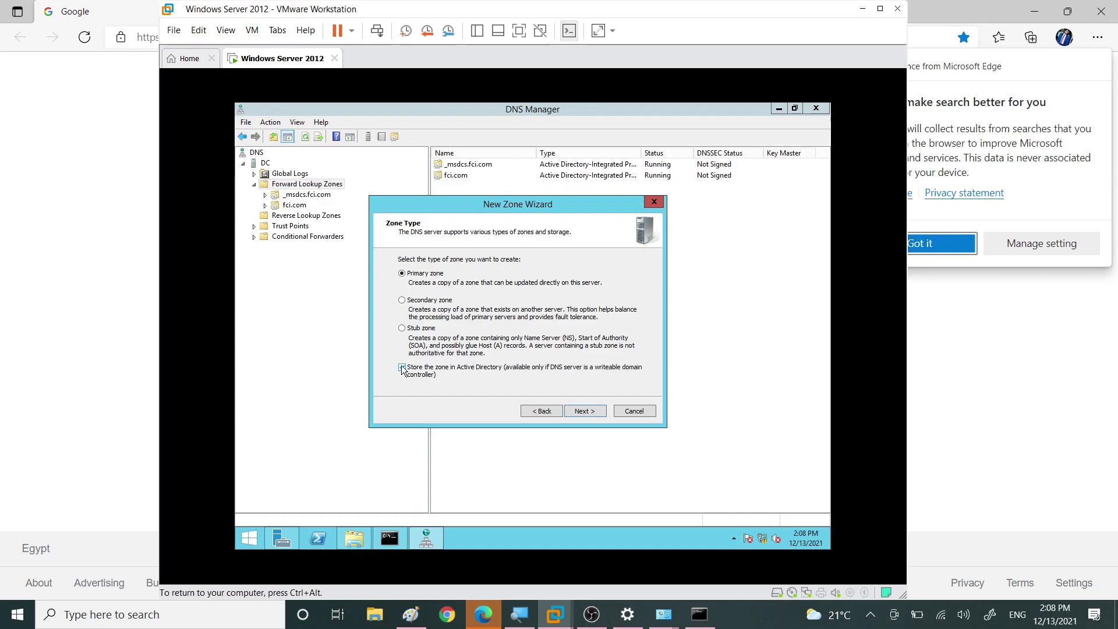
pyautogui.click(402, 368)
# Step: Name the zone facebook.com, keep the facebook.com.dns file, and choose 'Do not allow dynamic updates'
pyautogui.click(588, 410)
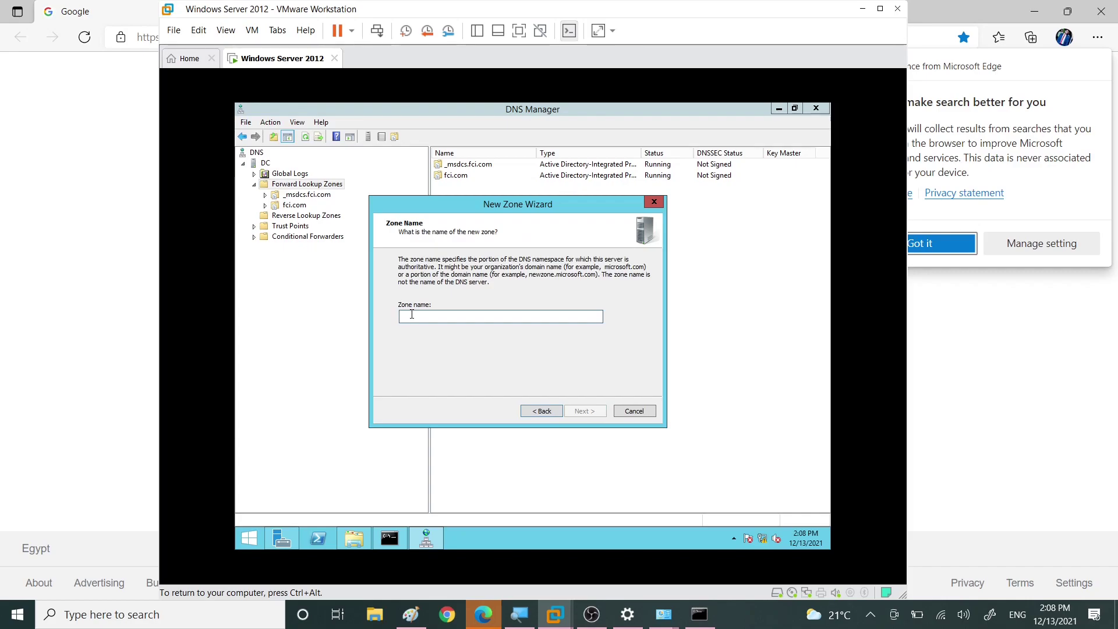
pyautogui.write('facebook.com')
pyautogui.press('Return')
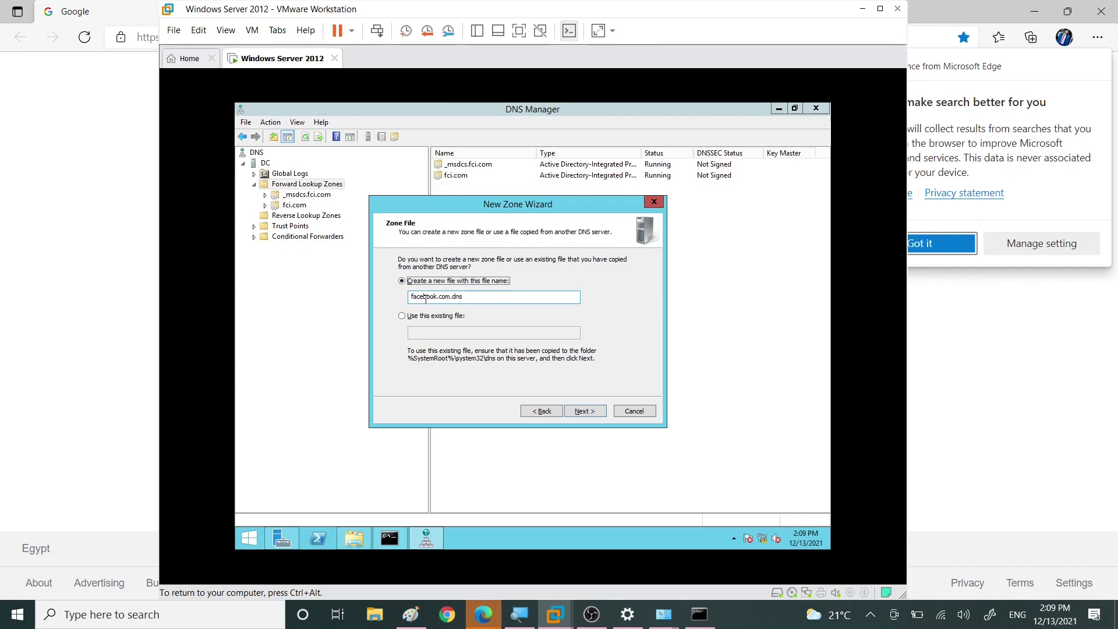
pyautogui.click(592, 410)
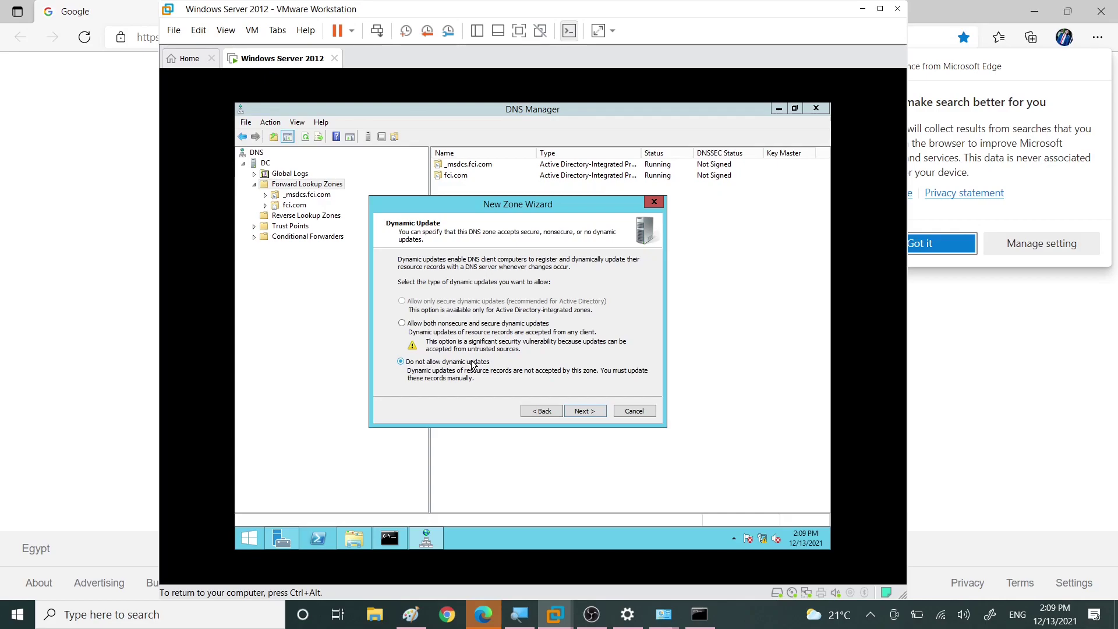
pyautogui.click(403, 324)
pyautogui.click(432, 364)
# Step: Finish the wizard, open the facebook.com zone, and bring up its record context menu
pyautogui.click(590, 412)
pyautogui.click(594, 412)
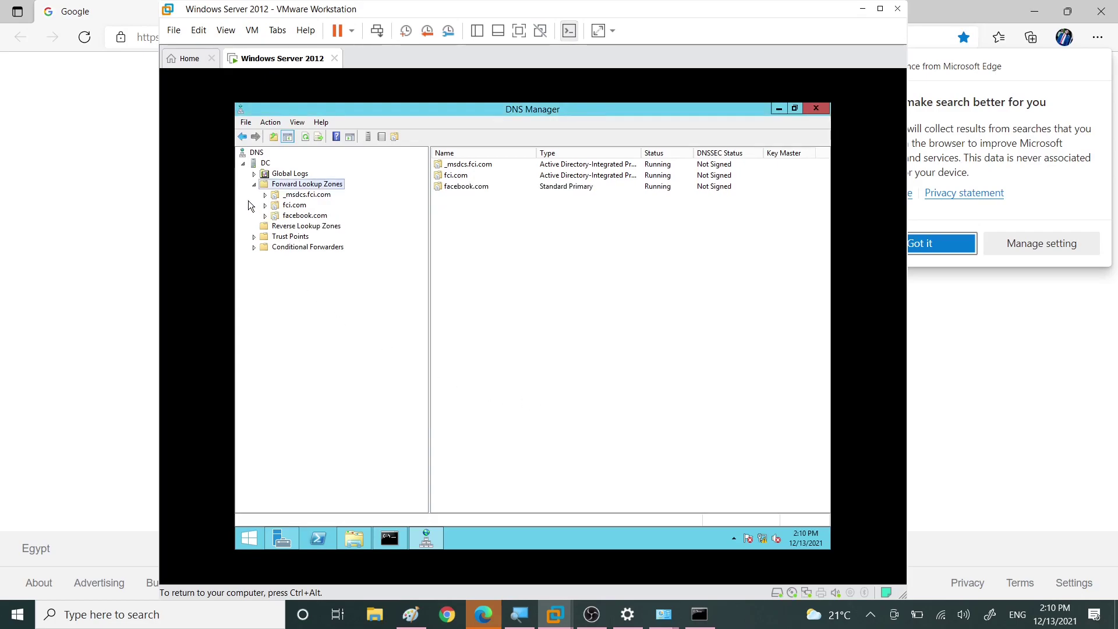
pyautogui.click(267, 219)
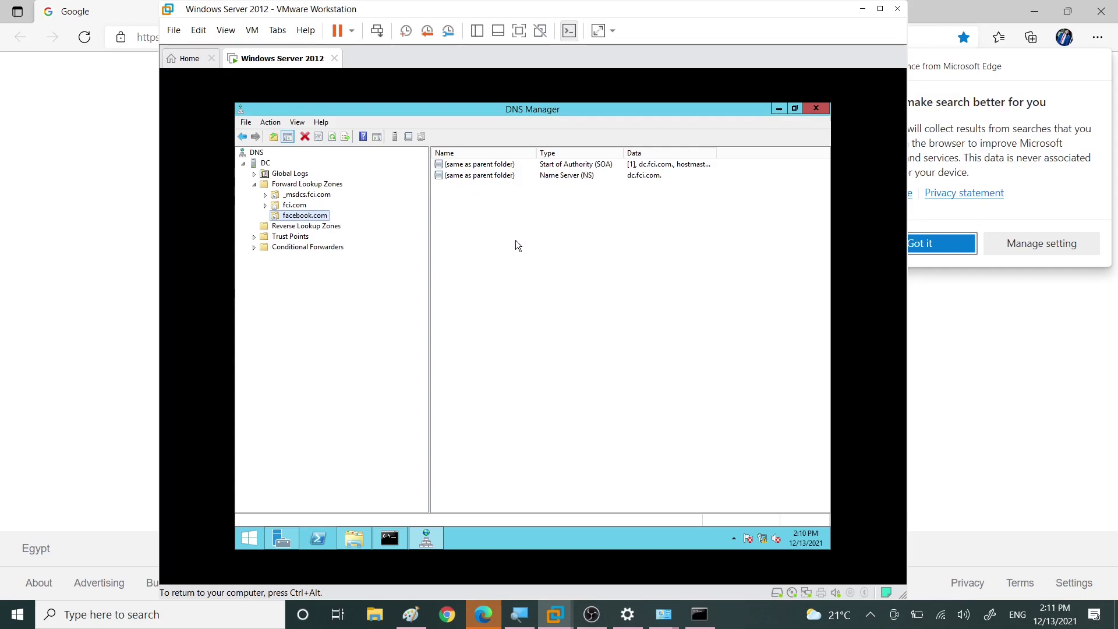
pyautogui.rightClick(477, 216)
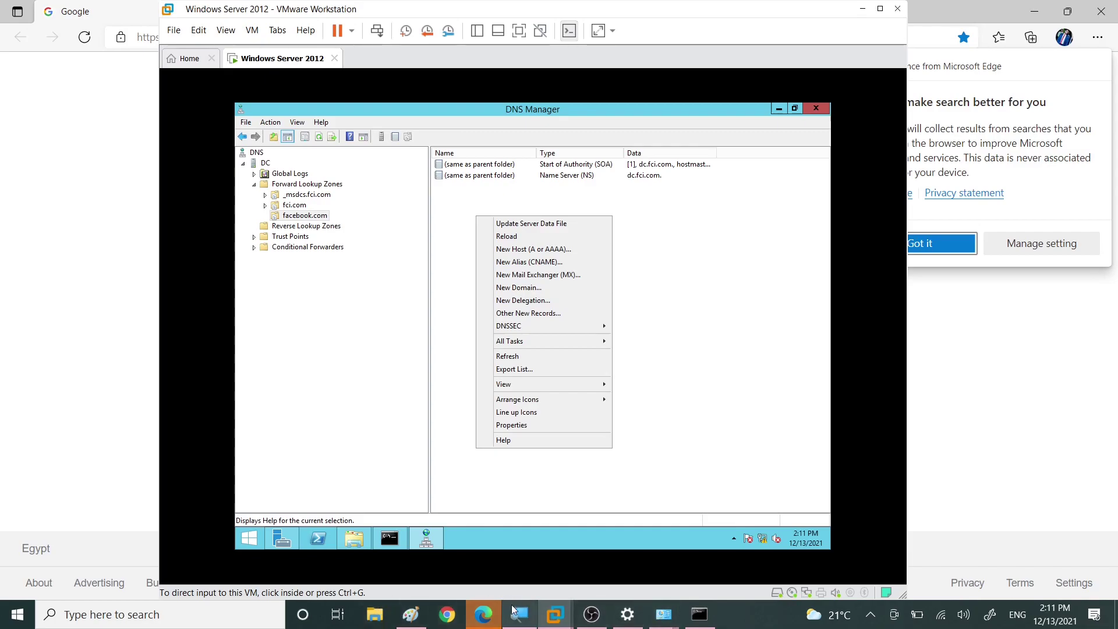
# Step: In Paint, handwrite items ① A → name → iPv4 and ② AAAA → name → iPv6
pyautogui.click(411, 614)
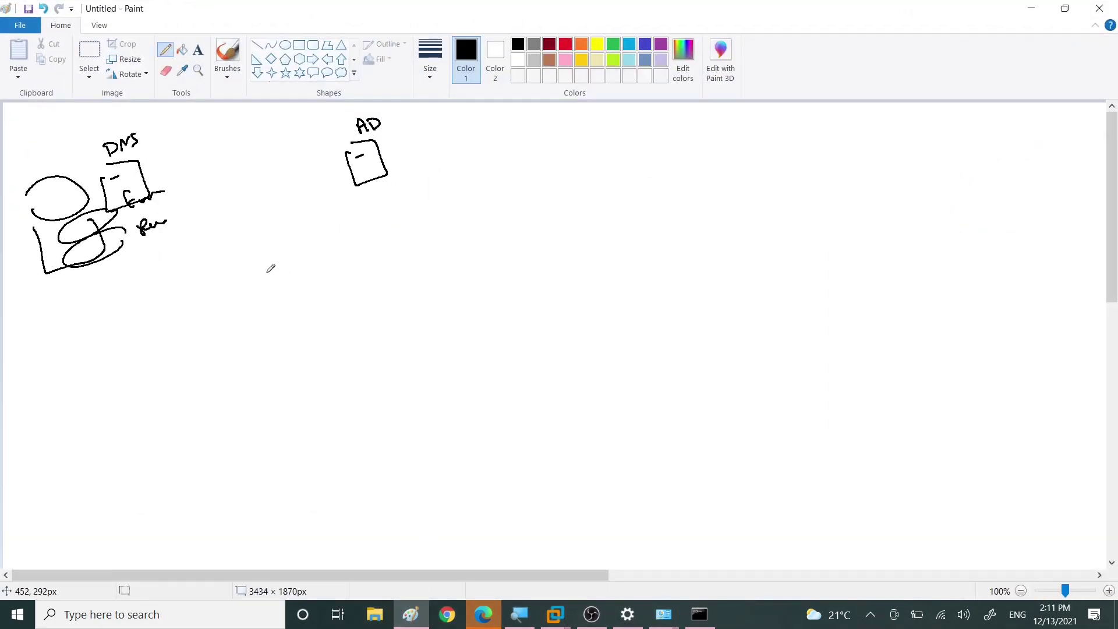
pyautogui.moveTo(247, 205)
pyautogui.mouseDown()
pyautogui.moveTo(248, 220)
pyautogui.moveTo(247, 208)
pyautogui.mouseUp()
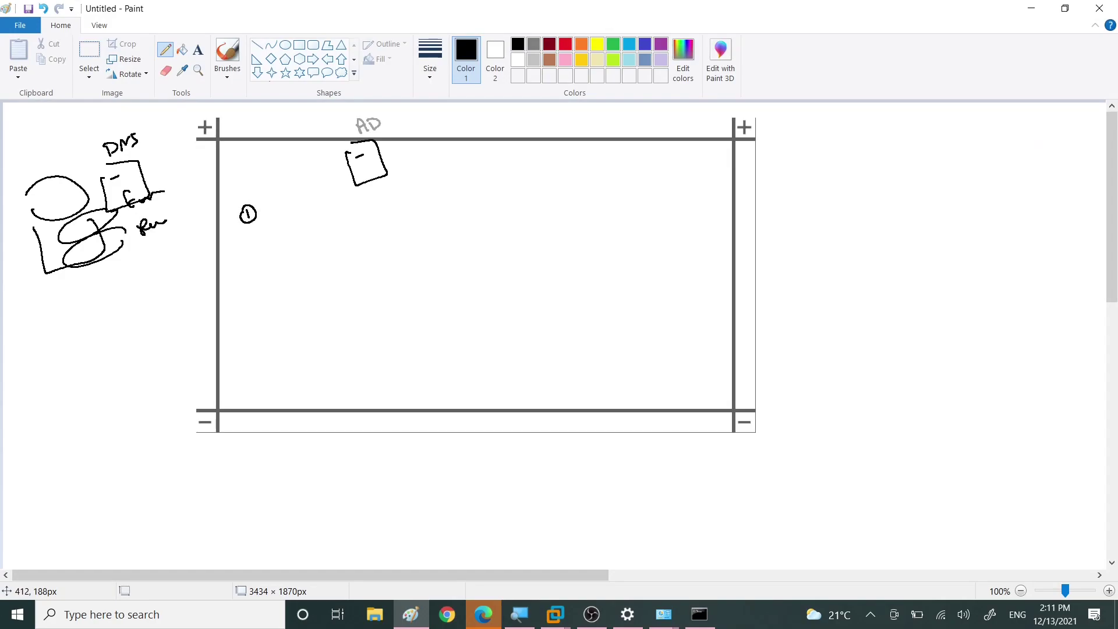
pyautogui.moveTo(266, 218); pyautogui.dragTo(274, 211)
pyautogui.moveTo(301, 210); pyautogui.dragTo(443, 210)
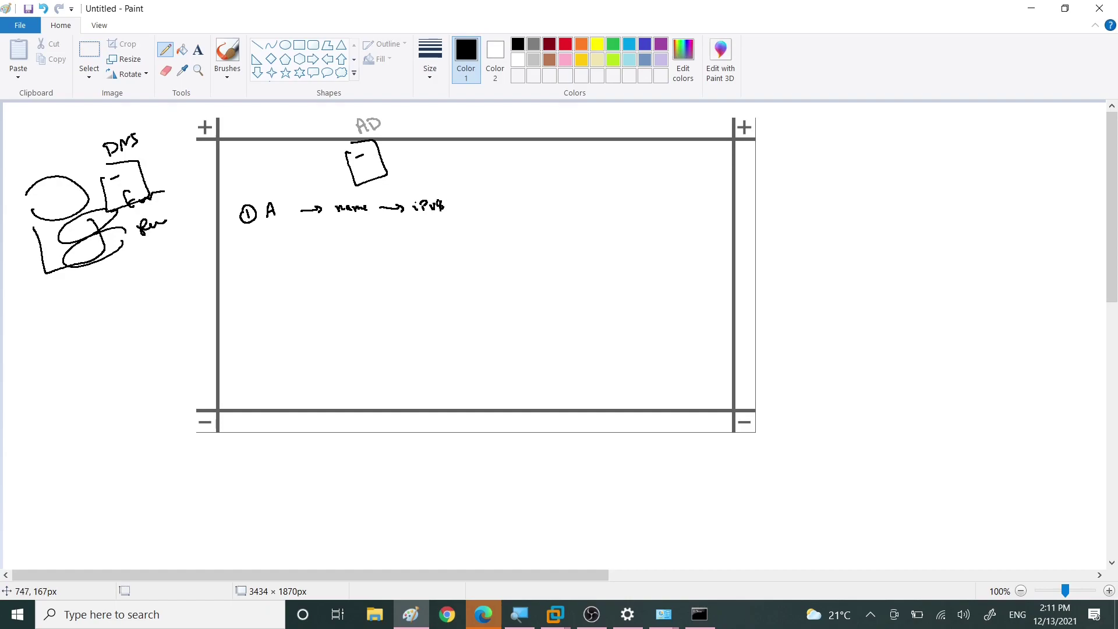
pyautogui.moveTo(264, 248)
pyautogui.mouseDown()
pyautogui.moveTo(324, 240)
pyautogui.moveTo(254, 249)
pyautogui.moveTo(251, 237)
pyautogui.mouseUp()
pyautogui.moveTo(336, 238); pyautogui.dragTo(406, 236)
pyautogui.moveTo(423, 232); pyautogui.dragTo(438, 227)
pyautogui.moveTo(440, 228); pyautogui.dragTo(449, 235)
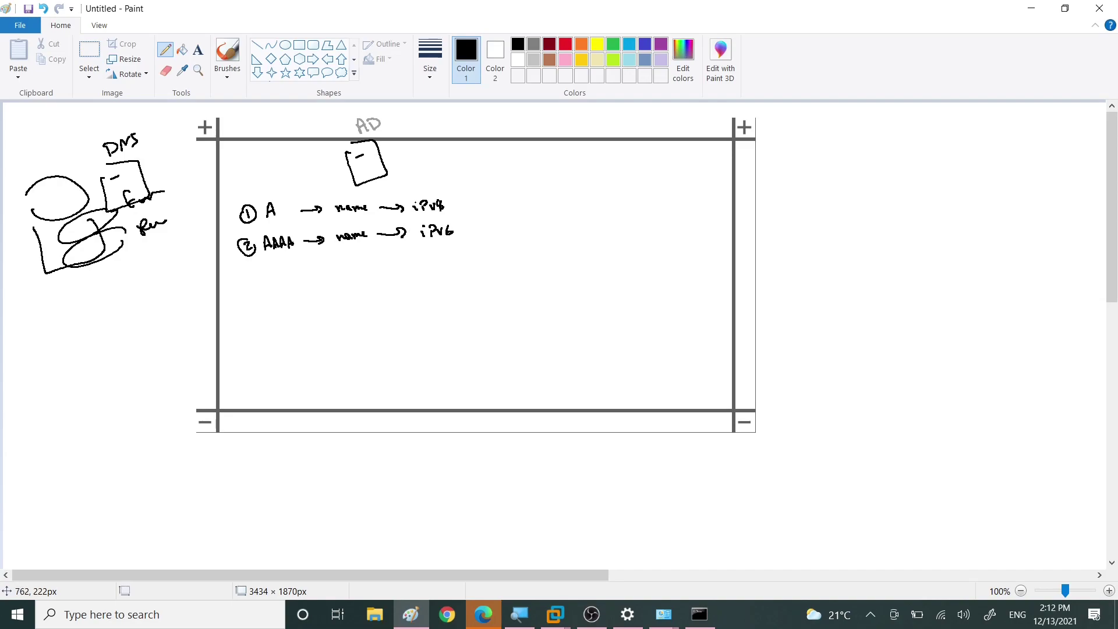
# Step: Add items ③ MX → mail server → ip, ④ SRV → Kerberos → DC, and ⑤ Cname
pyautogui.moveTo(246, 272)
pyautogui.mouseDown()
pyautogui.moveTo(247, 285)
pyautogui.moveTo(296, 284)
pyautogui.mouseUp()
pyautogui.moveTo(295, 271)
pyautogui.mouseDown()
pyautogui.moveTo(289, 283)
pyautogui.moveTo(331, 280)
pyautogui.moveTo(348, 260)
pyautogui.moveTo(353, 271)
pyautogui.moveTo(443, 262)
pyautogui.mouseUp()
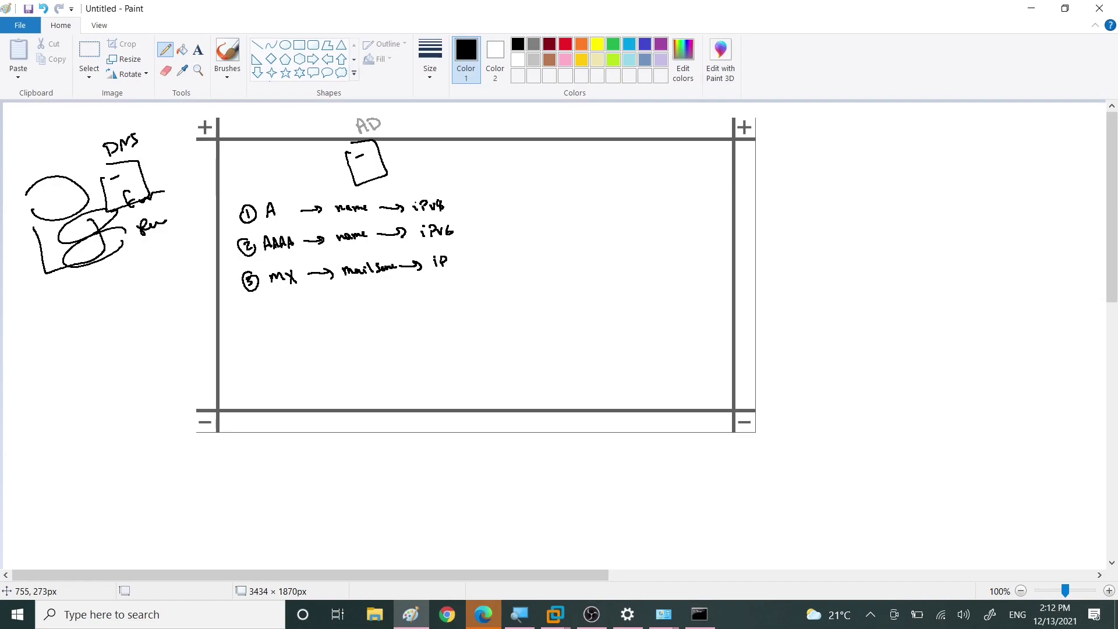
pyautogui.moveTo(251, 304)
pyautogui.mouseDown()
pyautogui.moveTo(262, 314)
pyautogui.moveTo(247, 311)
pyautogui.mouseUp()
pyautogui.moveTo(281, 304); pyautogui.dragTo(273, 315)
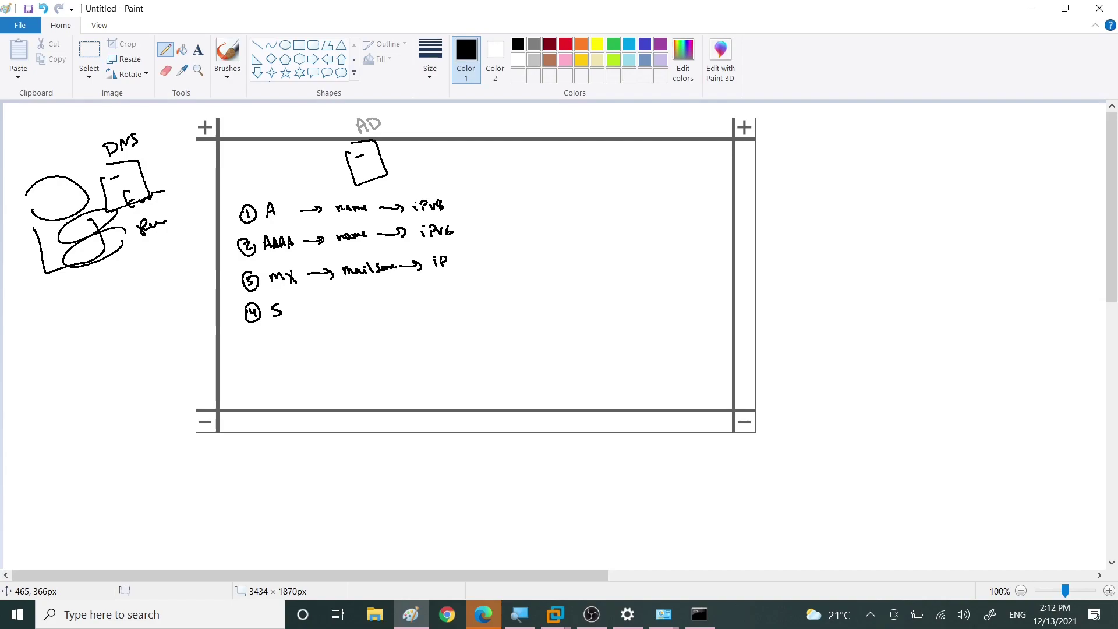
pyautogui.moveTo(284, 313); pyautogui.dragTo(298, 304)
pyautogui.moveTo(314, 308); pyautogui.dragTo(478, 299)
pyautogui.moveTo(481, 300); pyautogui.dragTo(502, 299)
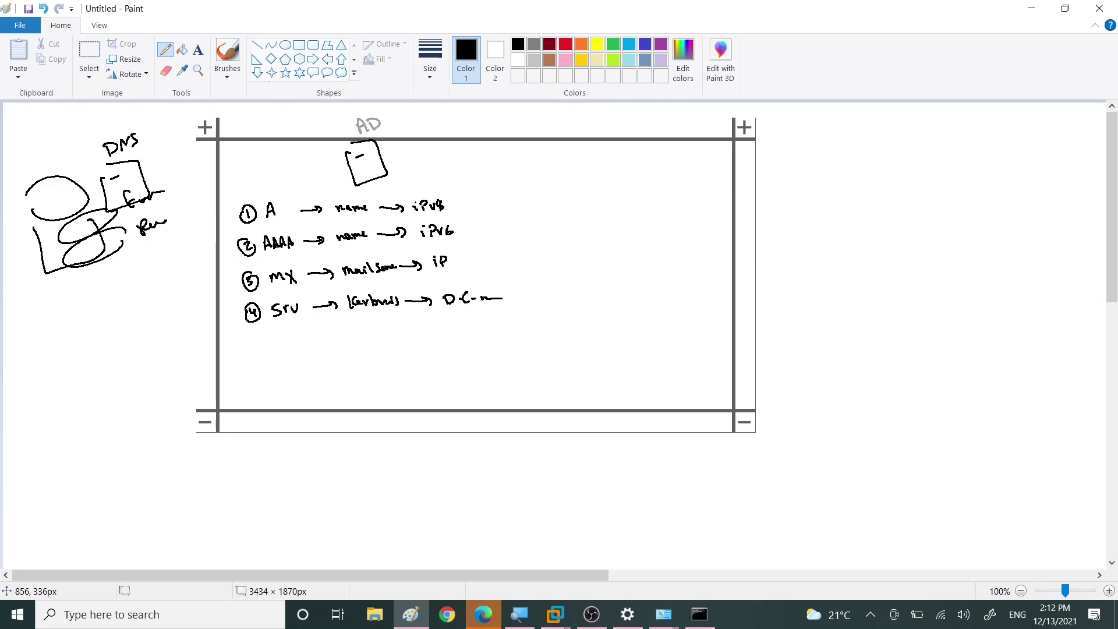
pyautogui.moveTo(260, 338)
pyautogui.mouseDown()
pyautogui.moveTo(255, 348)
pyautogui.moveTo(255, 337)
pyautogui.moveTo(282, 349)
pyautogui.moveTo(337, 343)
pyautogui.mouseUp()
pyautogui.click(311, 341)
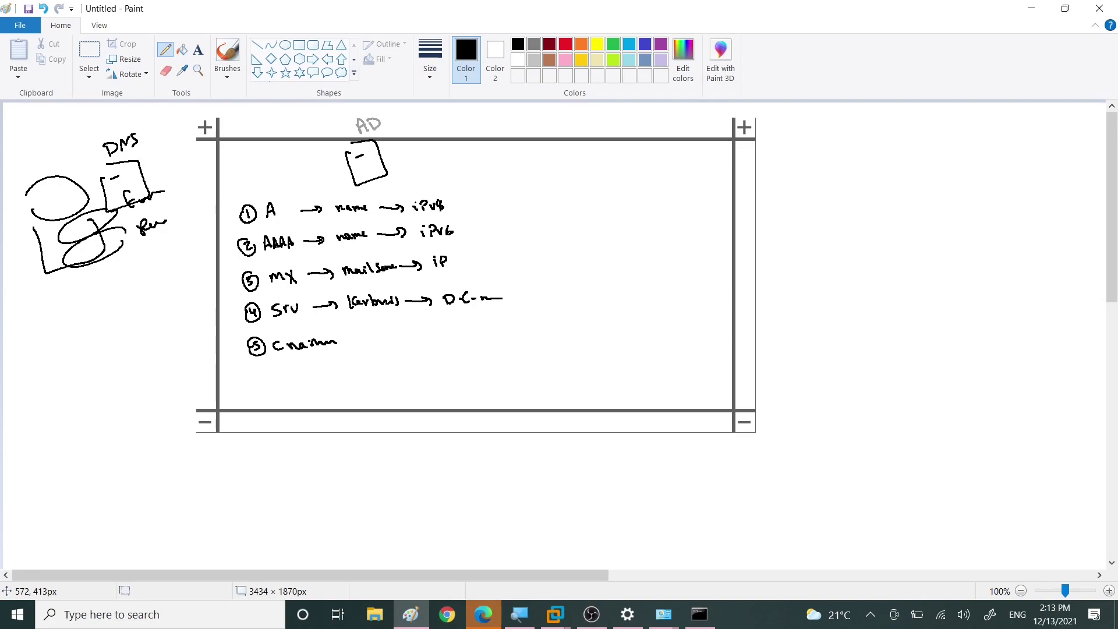
# Step: Close the Magnifier and bring Command Prompt to the front
pyautogui.click(523, 614)
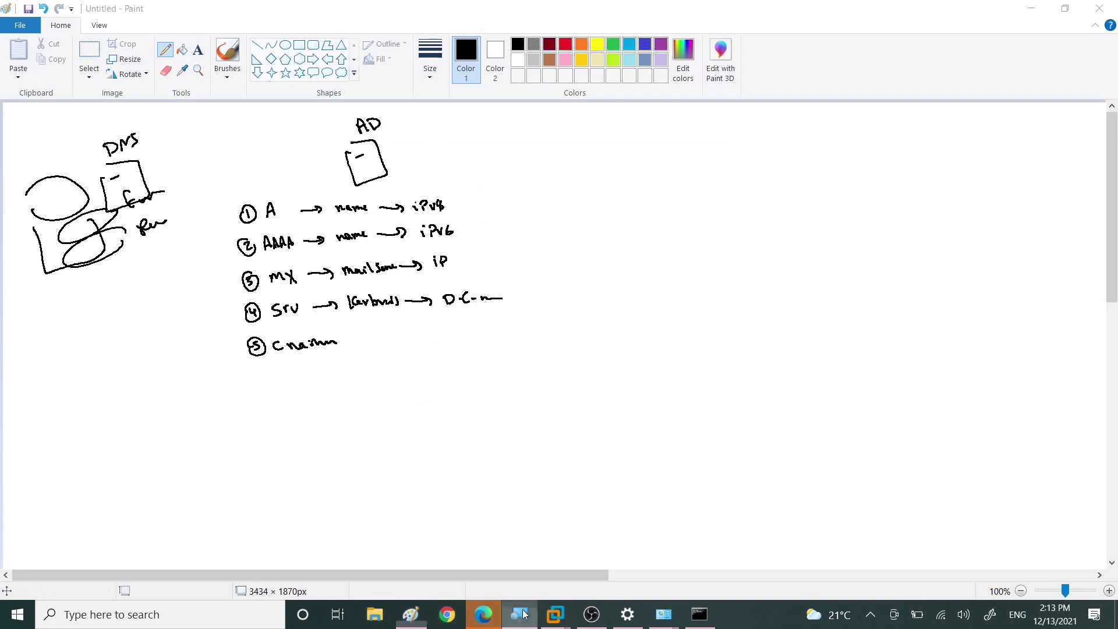
pyautogui.rightClick(522, 613)
pyautogui.click(522, 583)
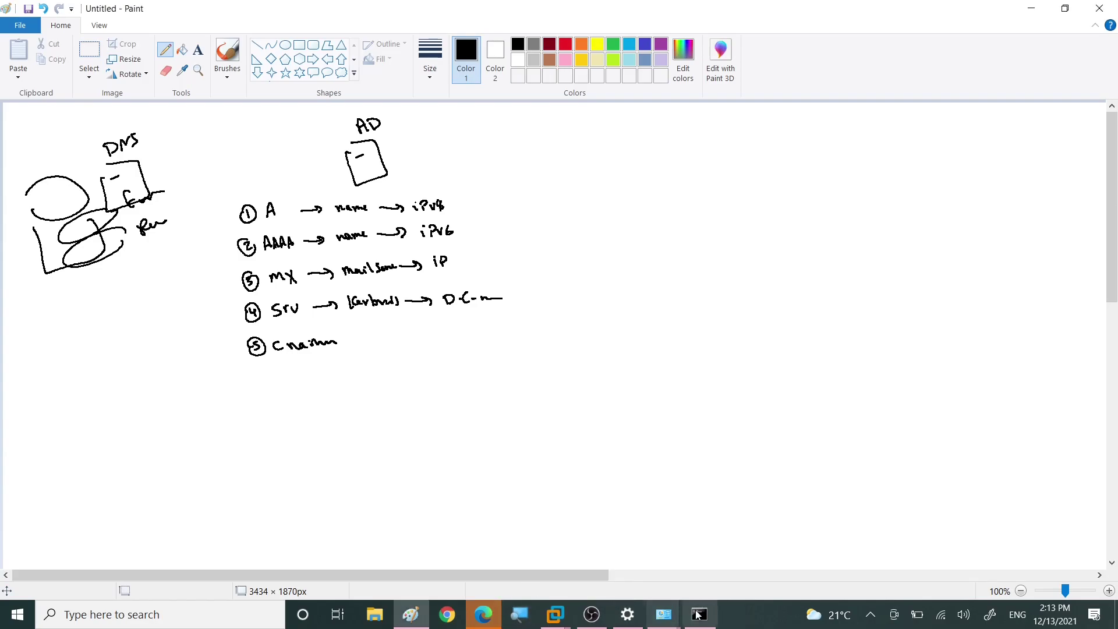
pyautogui.click(697, 614)
pyautogui.click(295, 391)
pyautogui.write('nslookup')
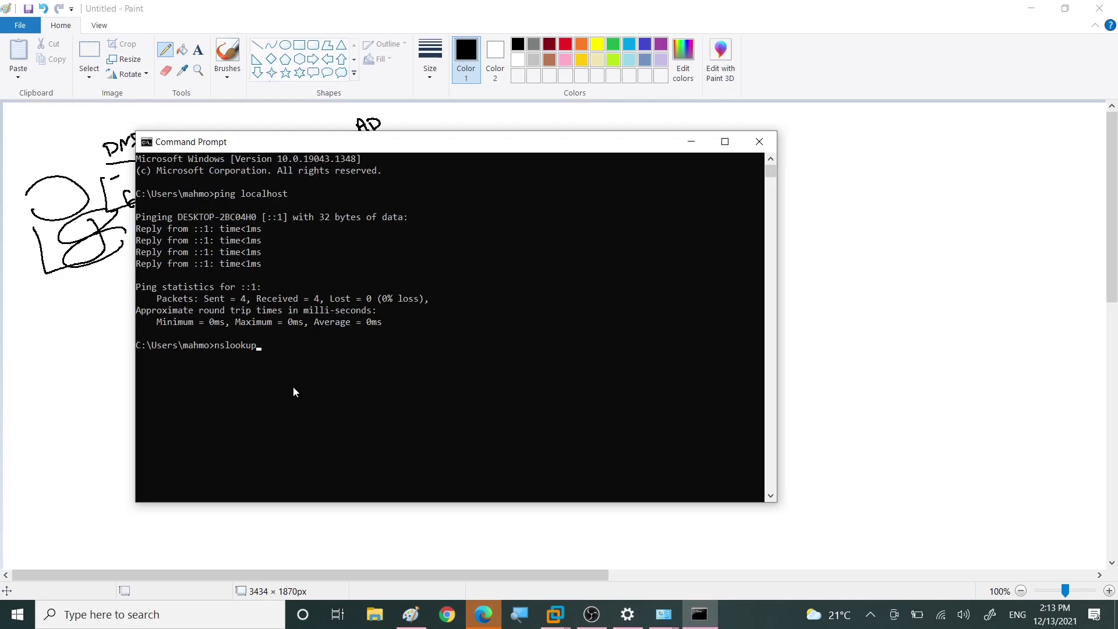
pyautogui.write(' www.google.com')
pyautogui.press('Return')
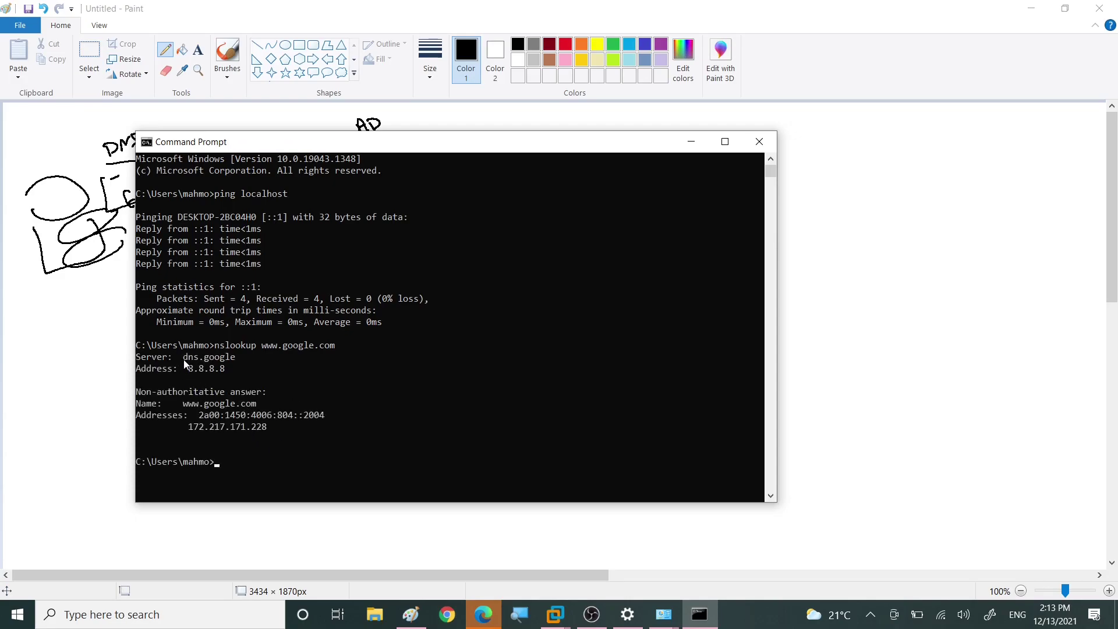
pyautogui.moveTo(184, 361); pyautogui.dragTo(199, 362)
pyautogui.moveTo(259, 348); pyautogui.dragTo(279, 352)
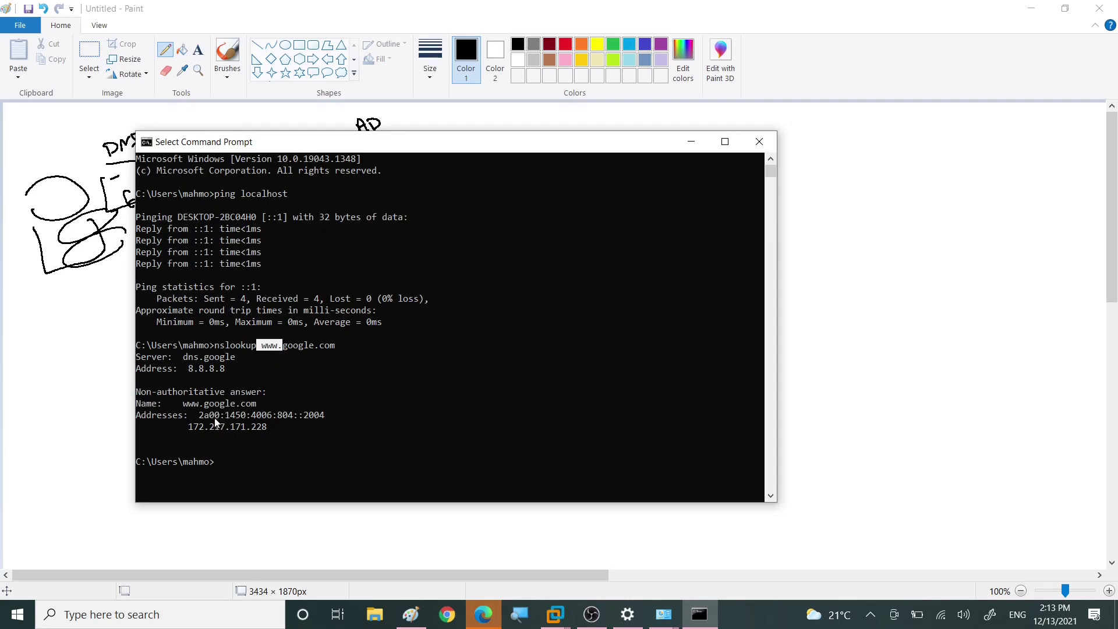
pyautogui.moveTo(201, 418); pyautogui.dragTo(324, 420)
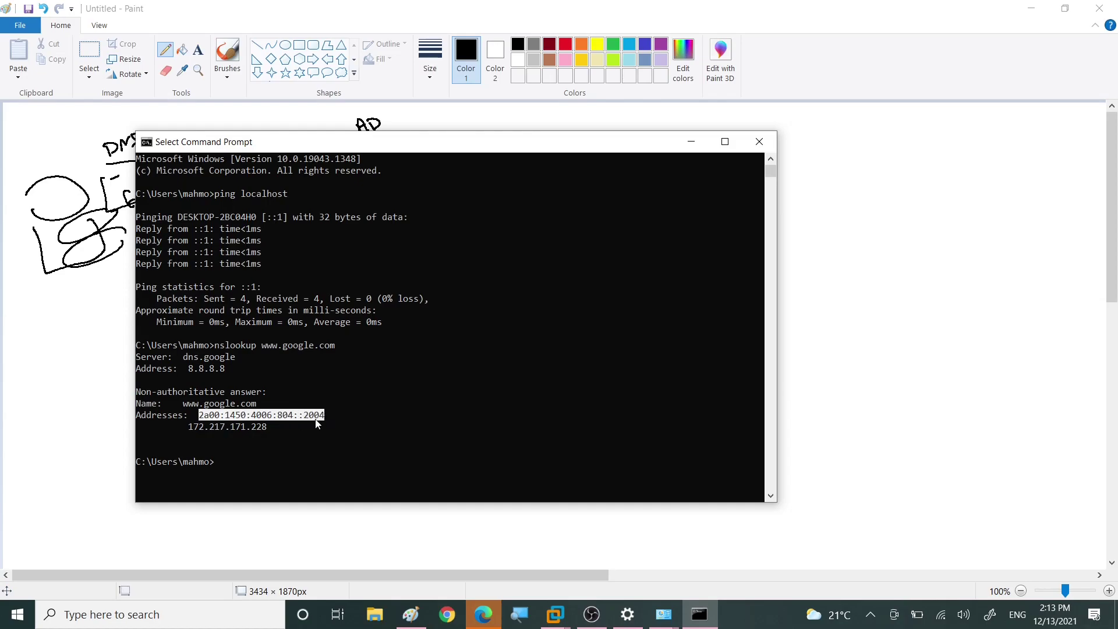
pyautogui.moveTo(189, 430); pyautogui.dragTo(267, 431)
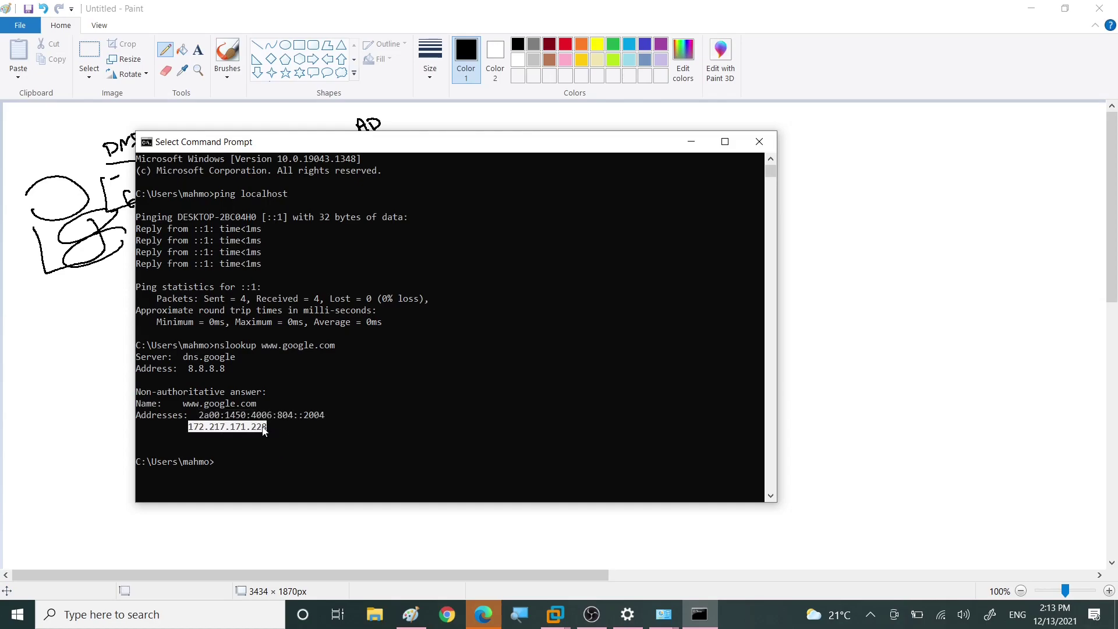
# Step: Return to the VM's DNS Manager and start a new host record named mh
pyautogui.moveTo(555, 614)
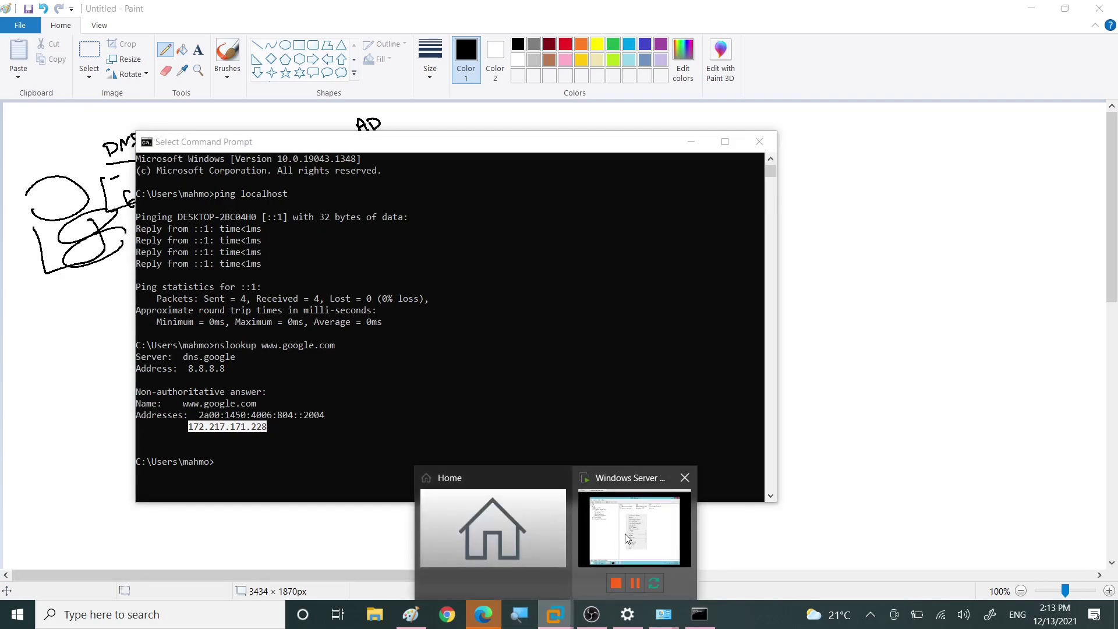
pyautogui.click(590, 496)
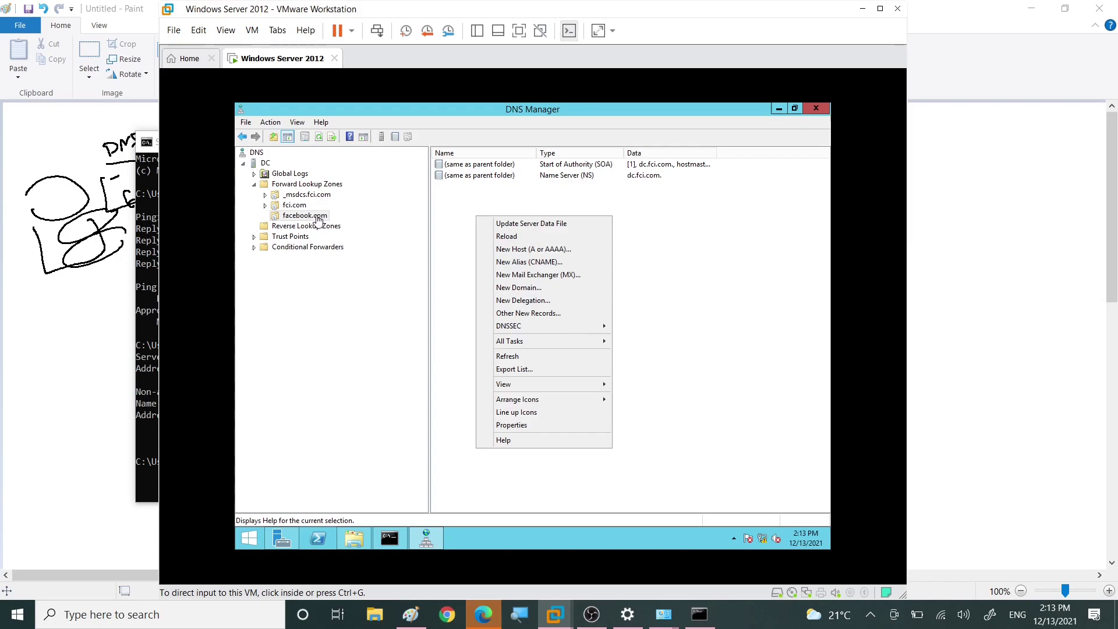
pyautogui.click(532, 251)
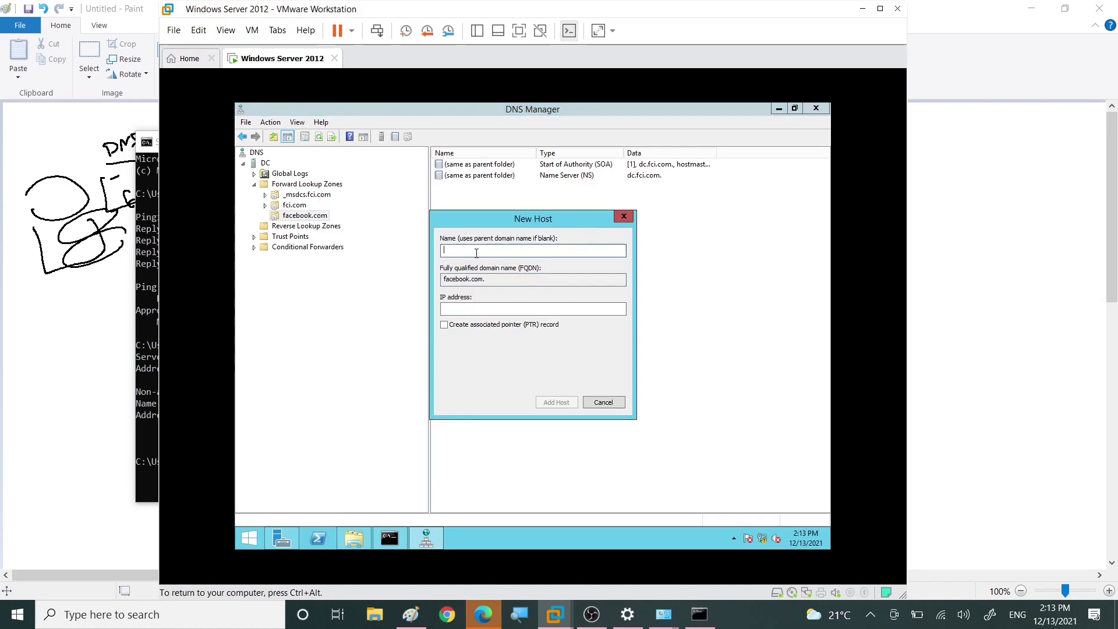
pyautogui.write('mh')
pyautogui.click(476, 308)
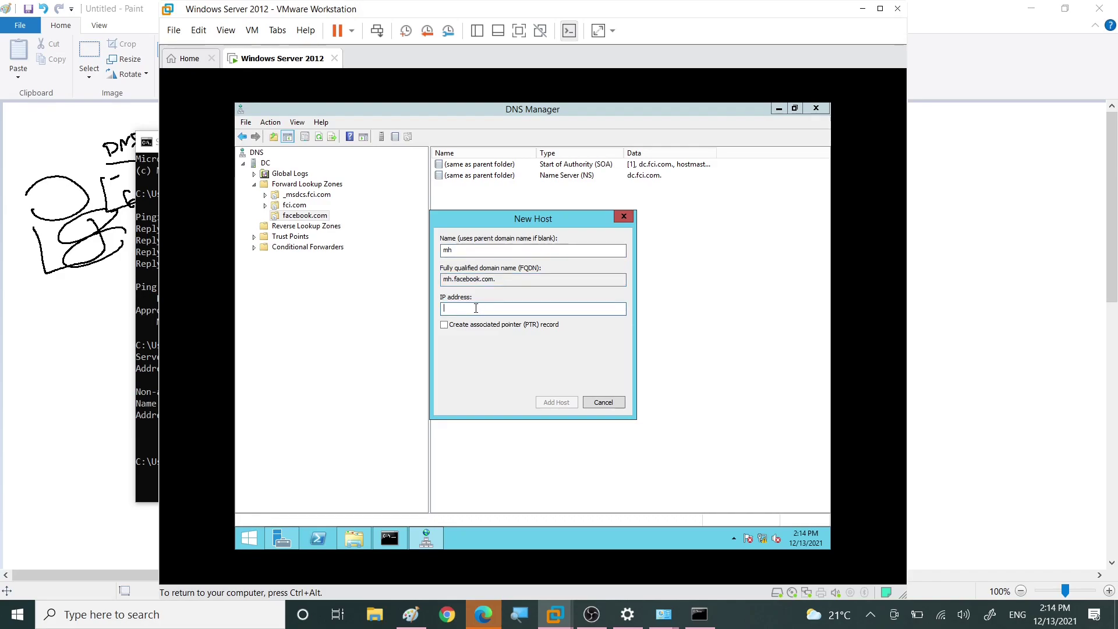
# Step: Give mh the address 10.0.0.1, add the host, and close the dialog
pyautogui.write('19')
pyautogui.press('BackSpace')
pyautogui.write('10.0.0.1')
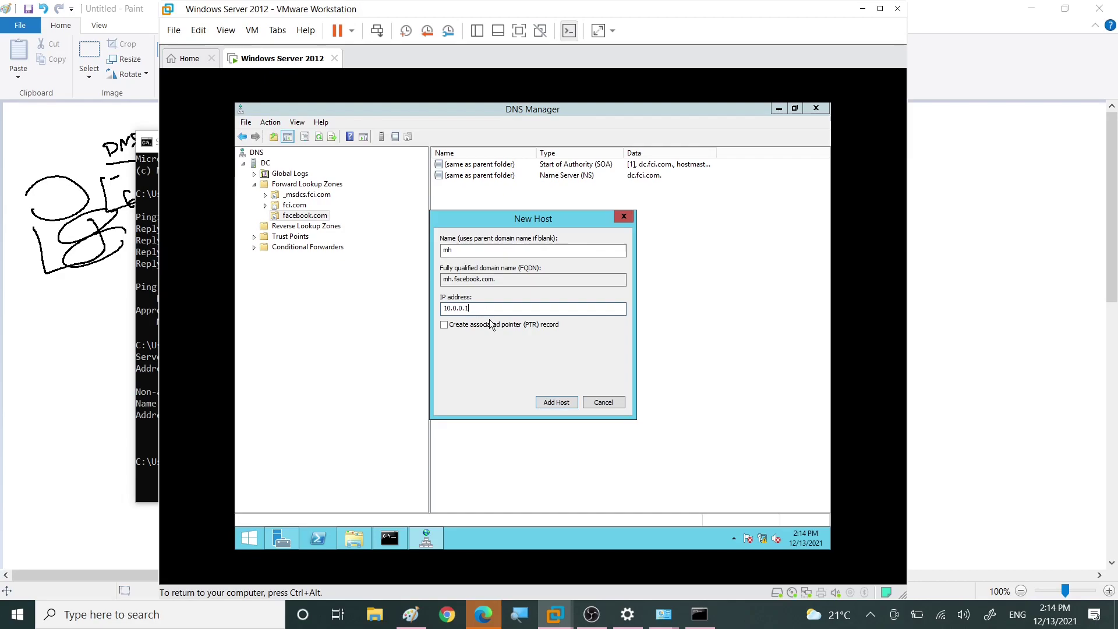
pyautogui.click(557, 402)
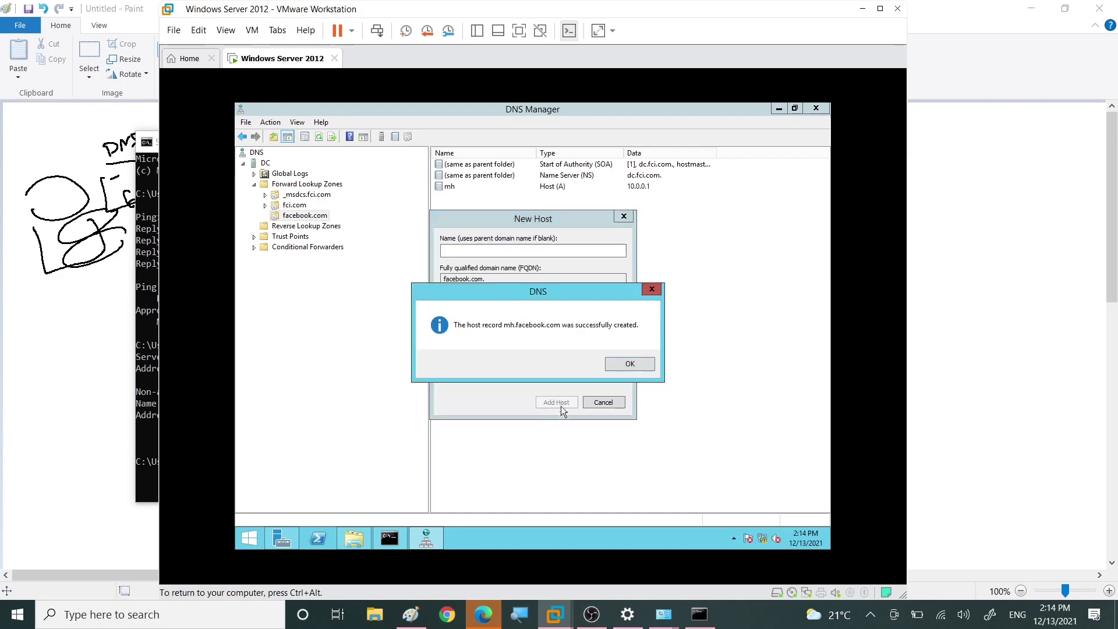
pyautogui.click(610, 367)
pyautogui.click(603, 402)
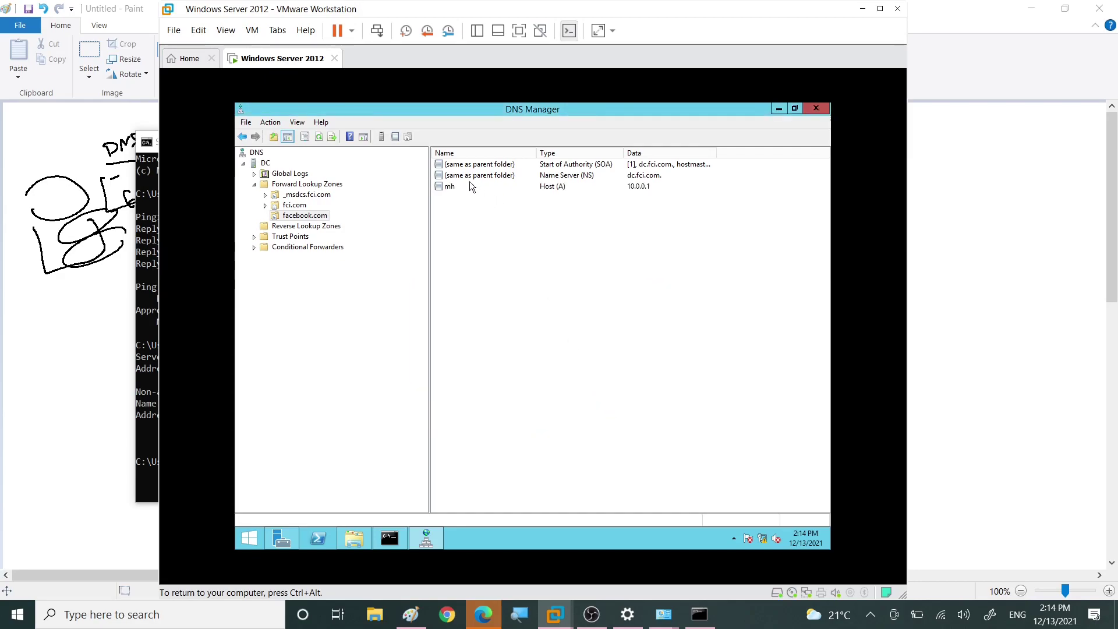
pyautogui.click(449, 188)
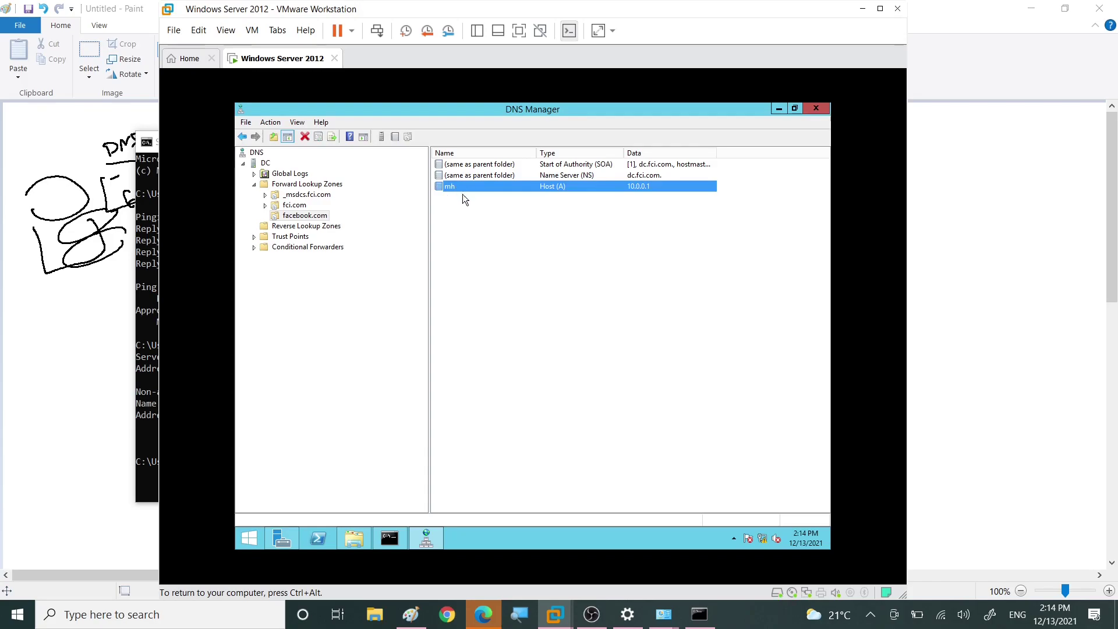
pyautogui.click(509, 293)
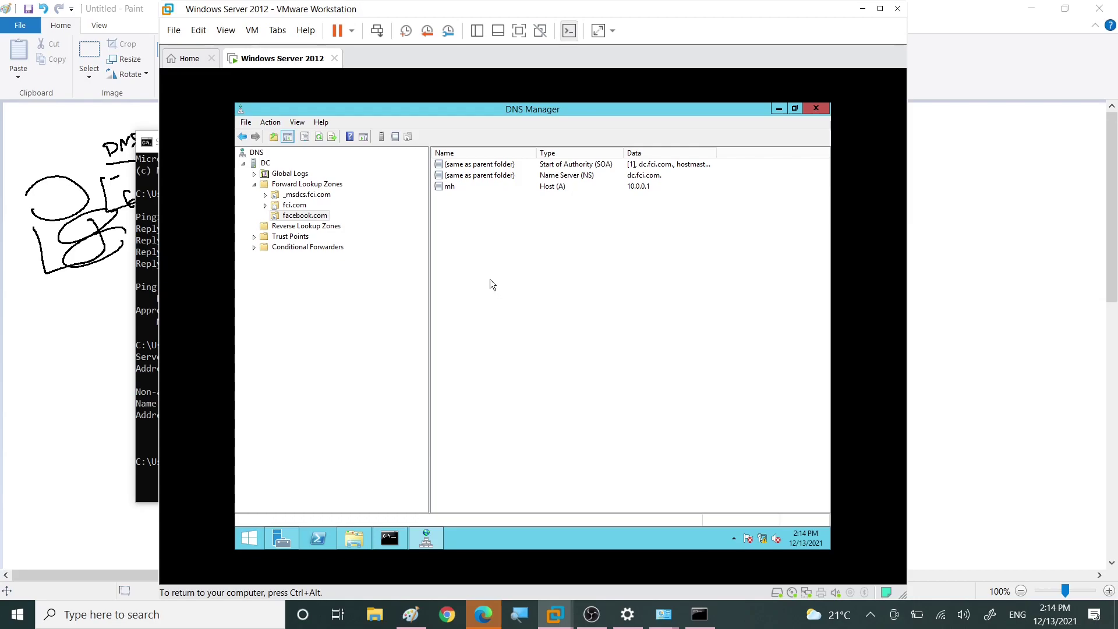
# Step: Create a second host record mh with IPv6 address 2000::1 in facebook.com
pyautogui.rightClick(455, 226)
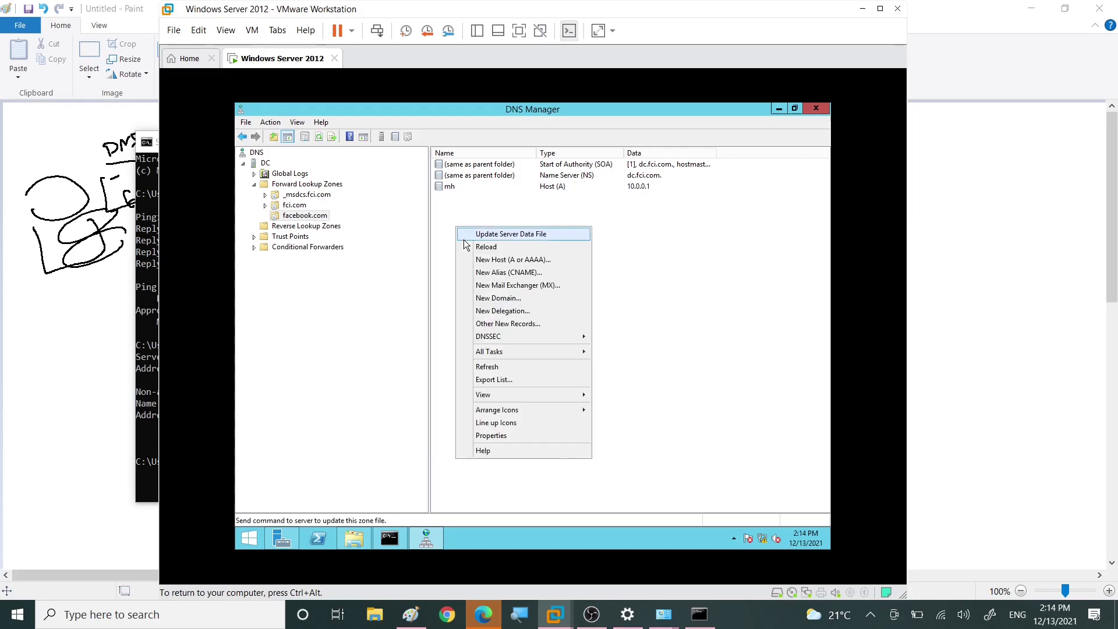
pyautogui.click(493, 263)
pyautogui.write('mh')
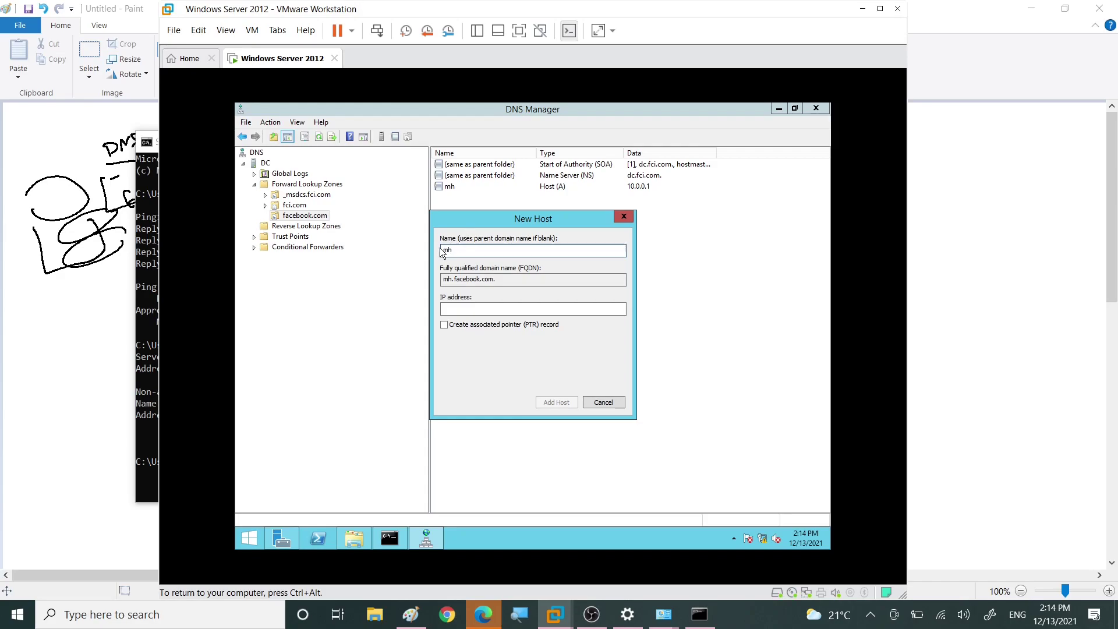
pyautogui.click(459, 308)
pyautogui.write('2000::1')
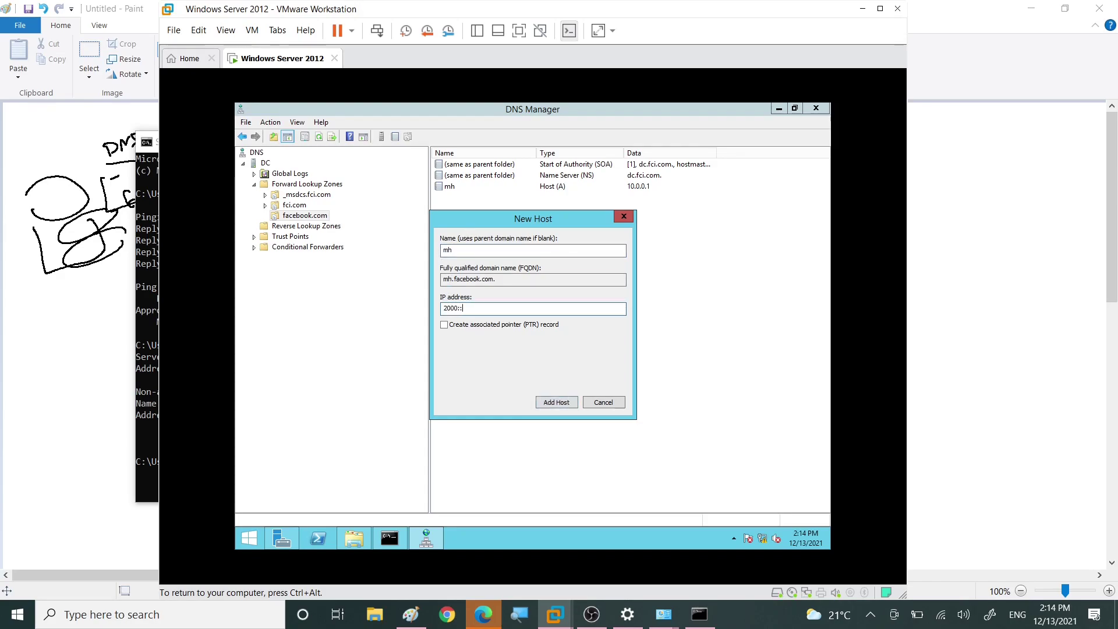
pyautogui.doubleClick(450, 309)
pyautogui.click(453, 309)
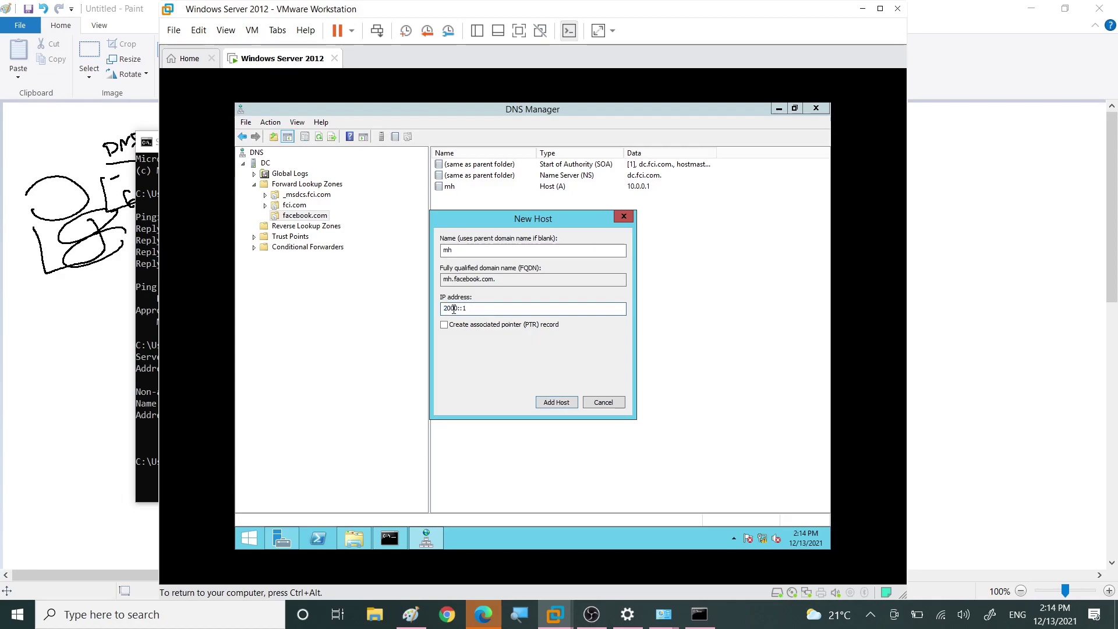
pyautogui.click(553, 402)
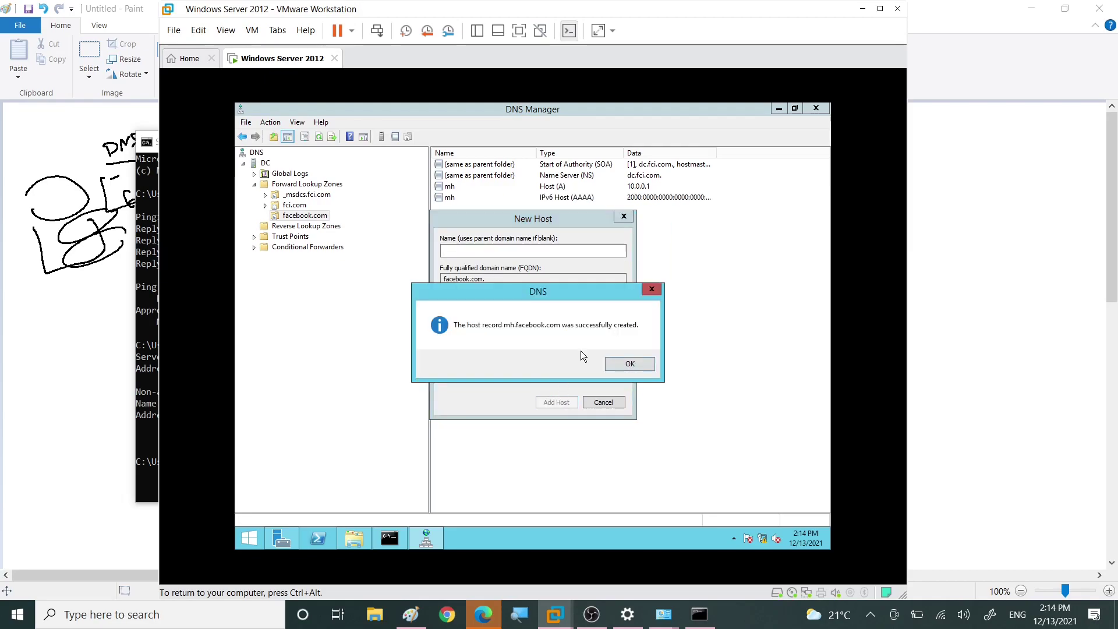
pyautogui.click(614, 362)
pyautogui.click(622, 219)
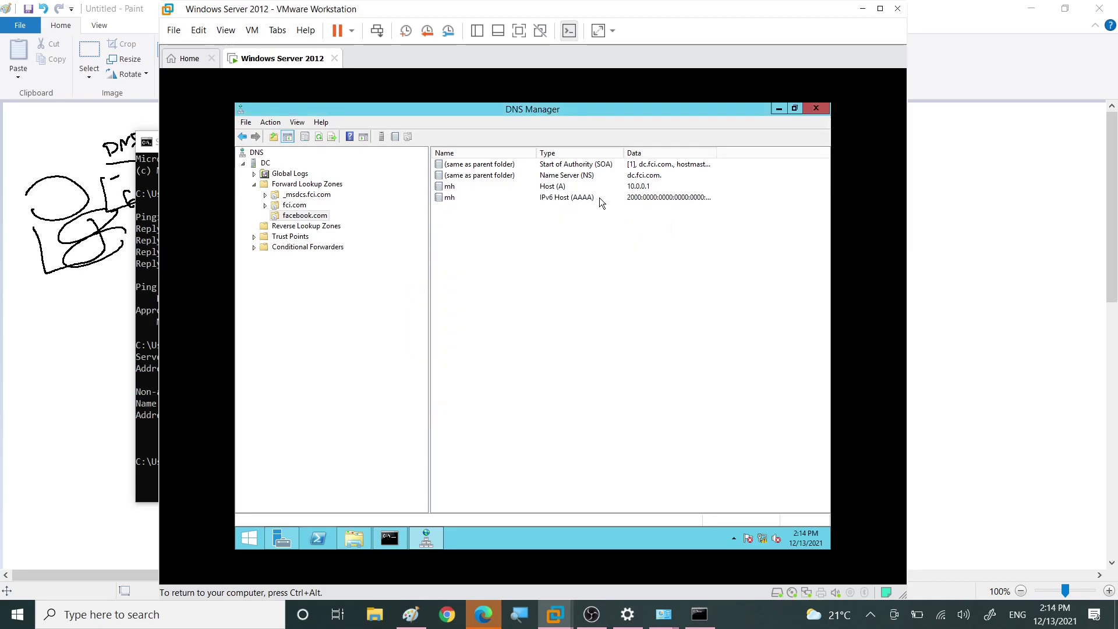
pyautogui.click(600, 198)
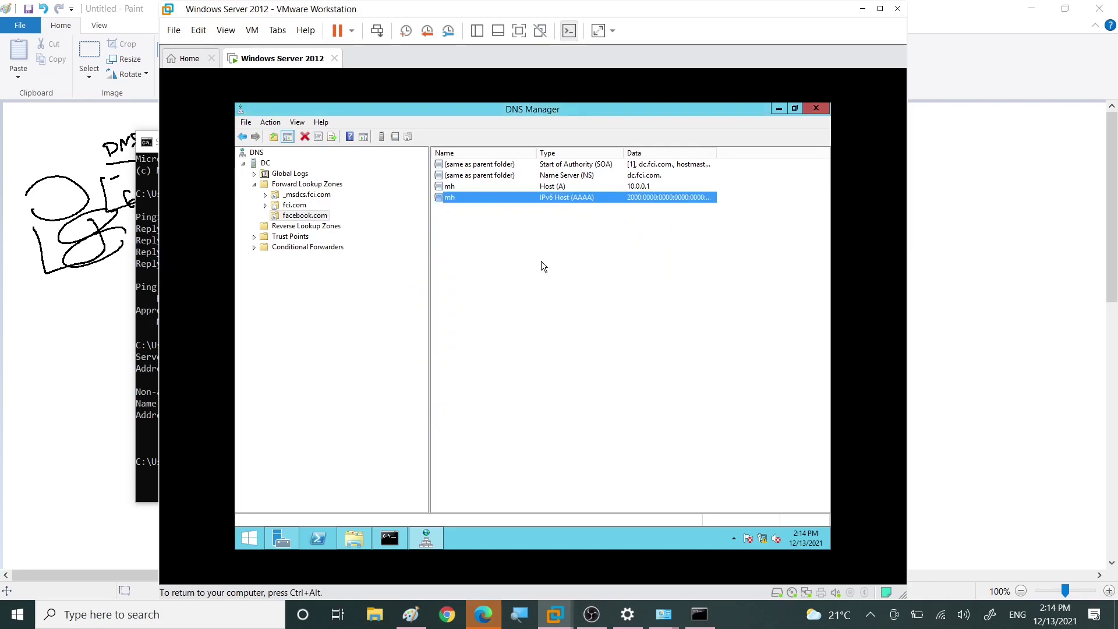
# Step: Run nslookup mh.facebook.com and mark mh and 10.0.0.1 in the output
pyautogui.click(391, 534)
pyautogui.moveTo(454, 204); pyautogui.dragTo(578, 195)
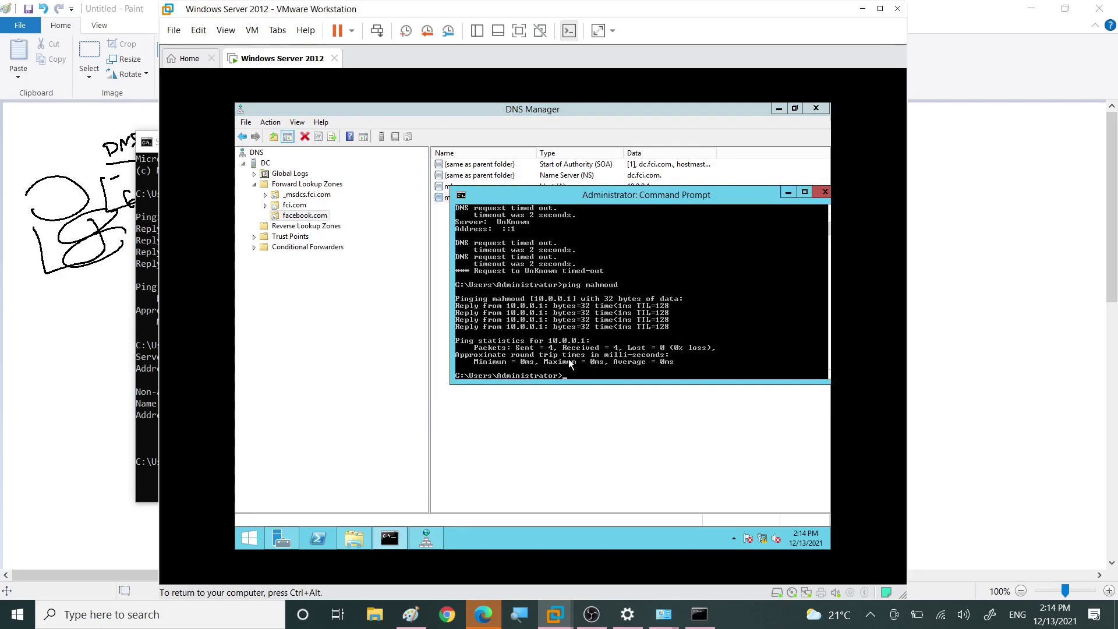
pyautogui.write('nslookup ')
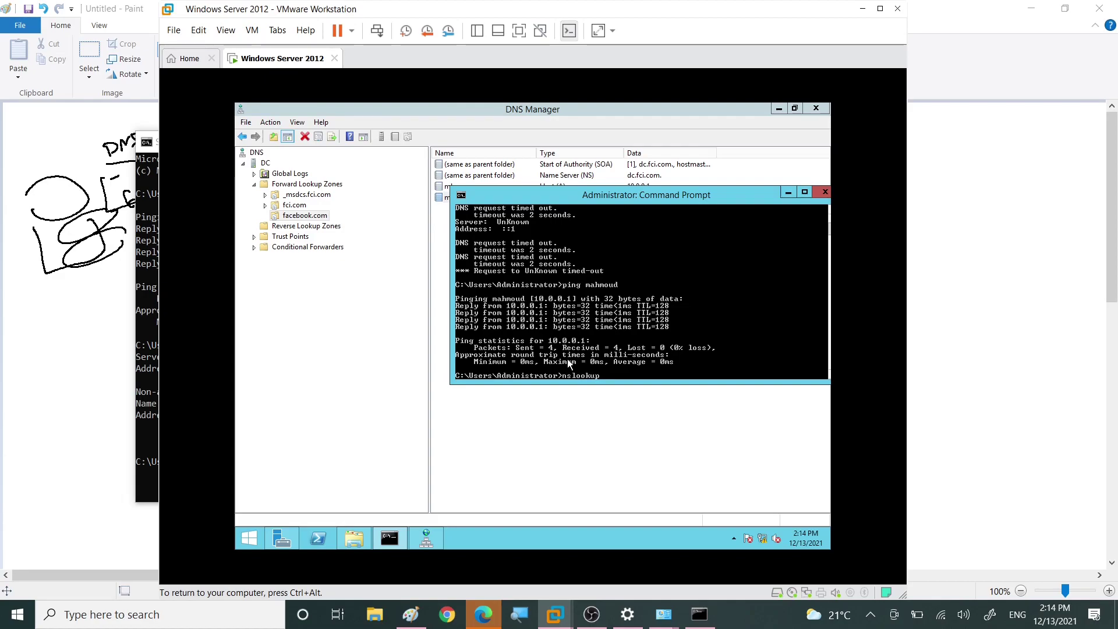
pyautogui.write('mh.facebook.com')
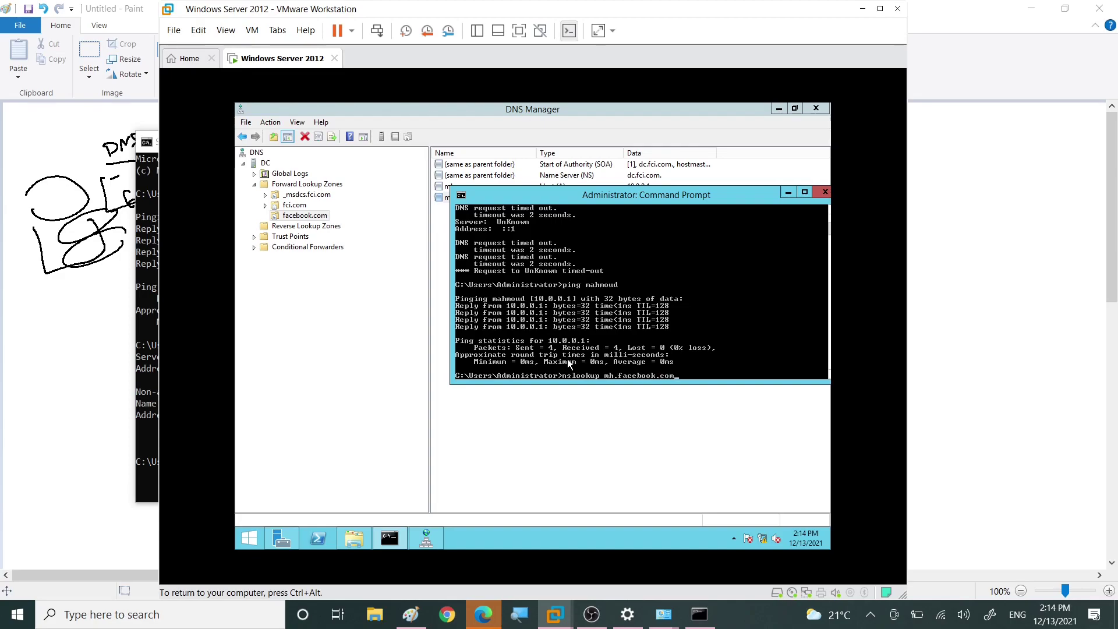
pyautogui.press('Return')
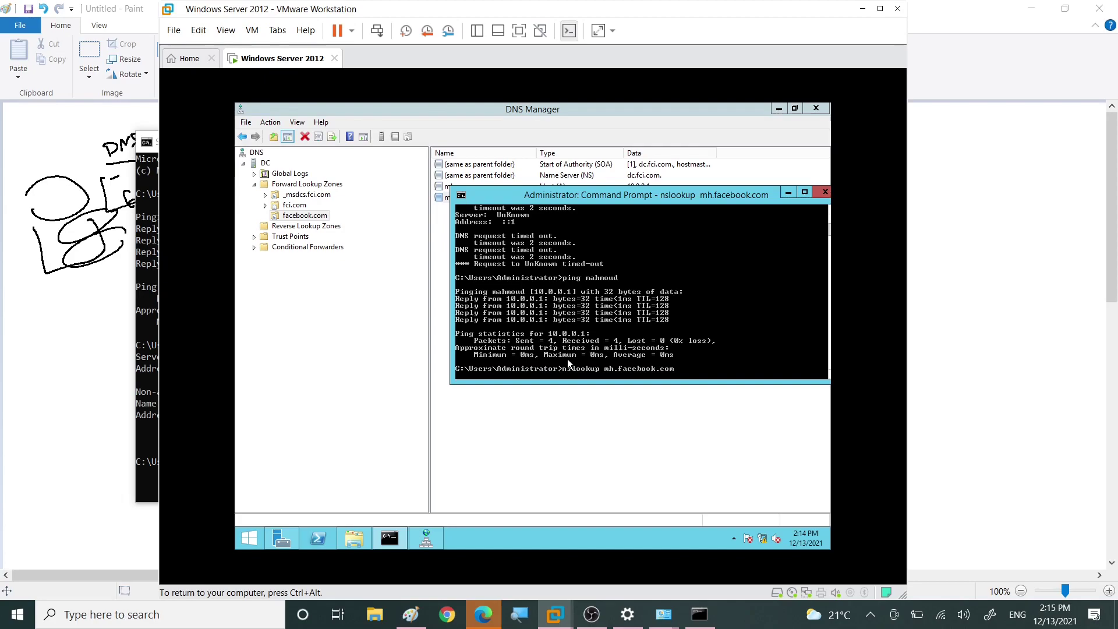
pyautogui.moveTo(600, 198); pyautogui.dragTo(568, 272)
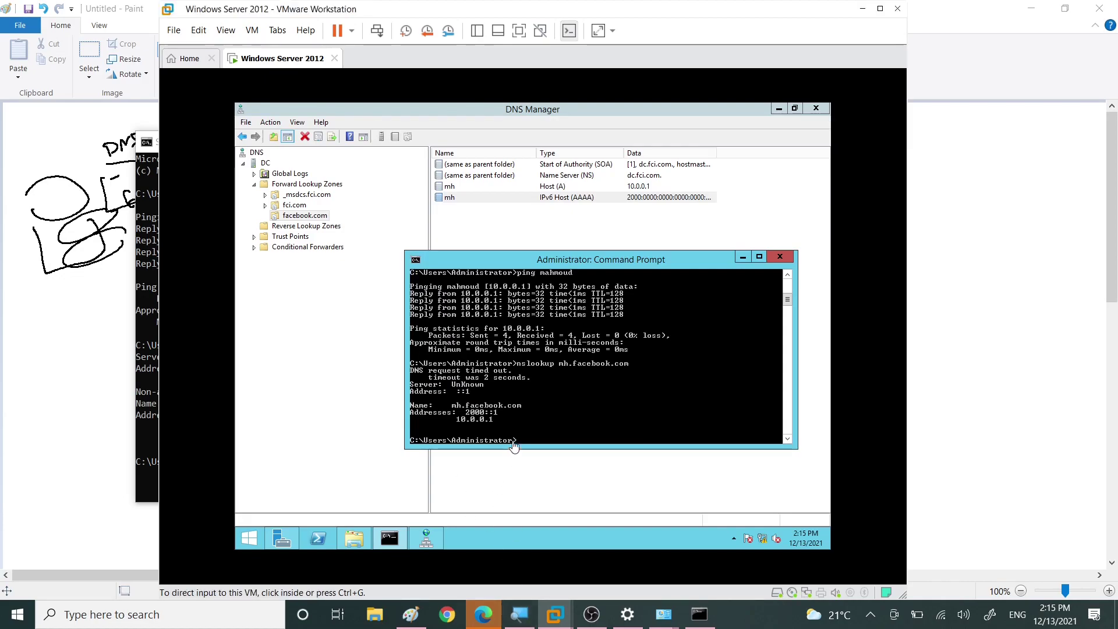
pyautogui.click(562, 368)
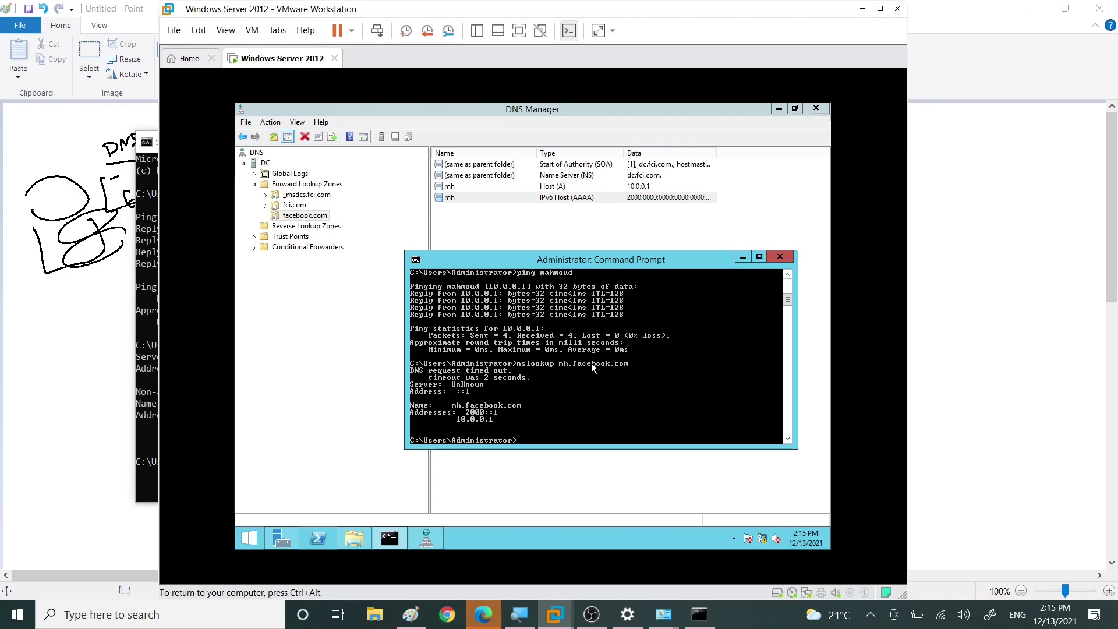
pyautogui.rightClick(576, 364)
pyautogui.click(579, 369)
pyautogui.moveTo(556, 364); pyautogui.dragTo(581, 363)
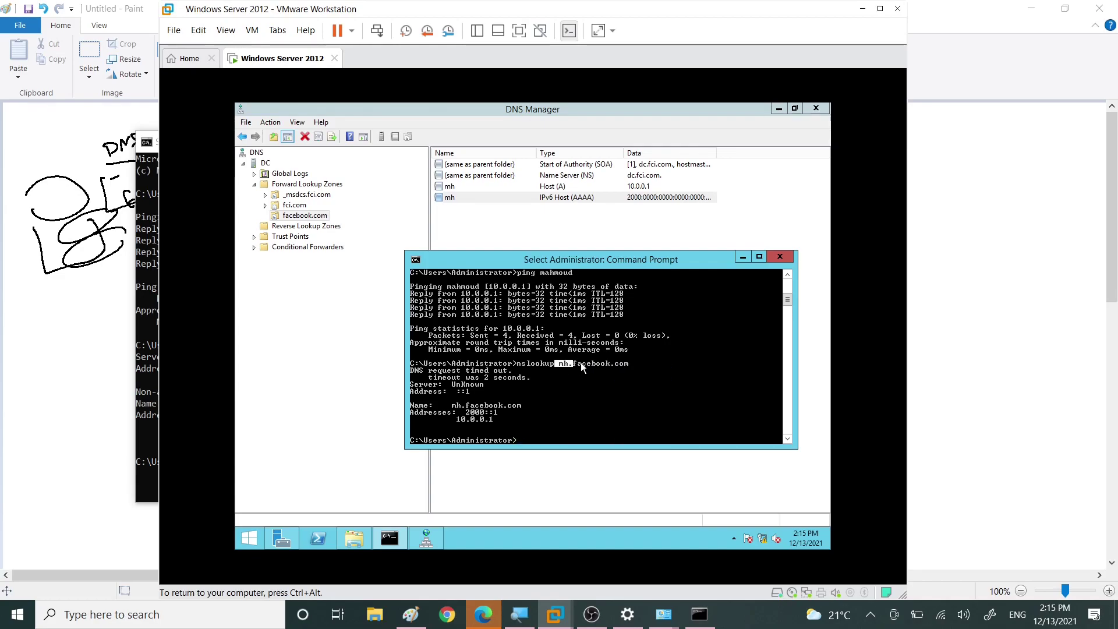
pyautogui.moveTo(466, 413); pyautogui.dragTo(499, 420)
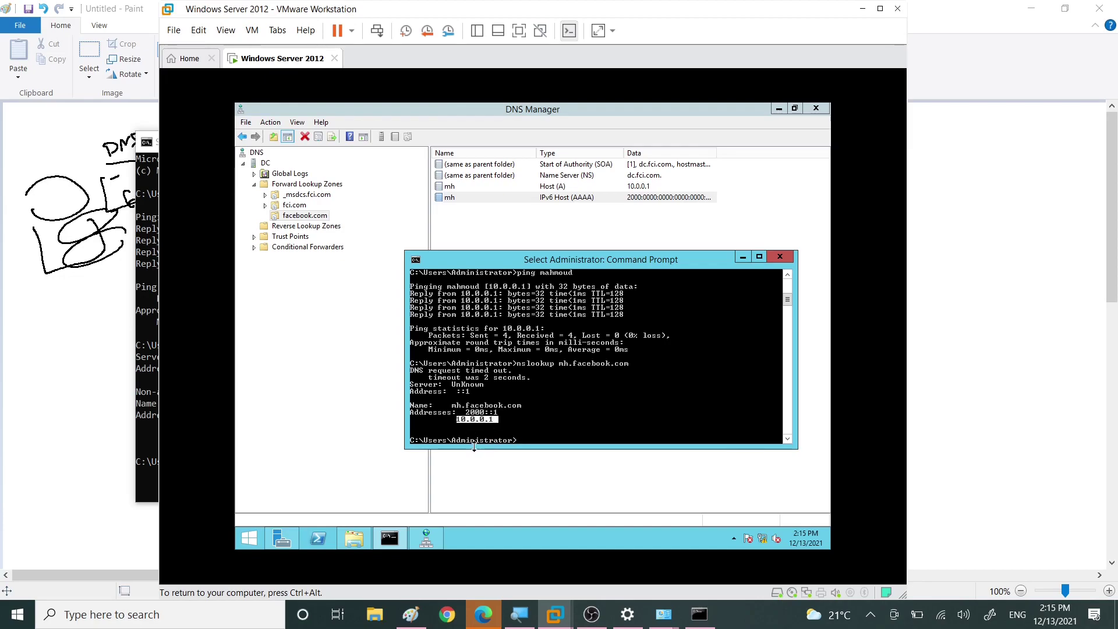
pyautogui.press('Return')
# Step: Ping mh.facebook.com, mark the pinged name, then minimize Command Prompt
pyautogui.write('ping mh.face')
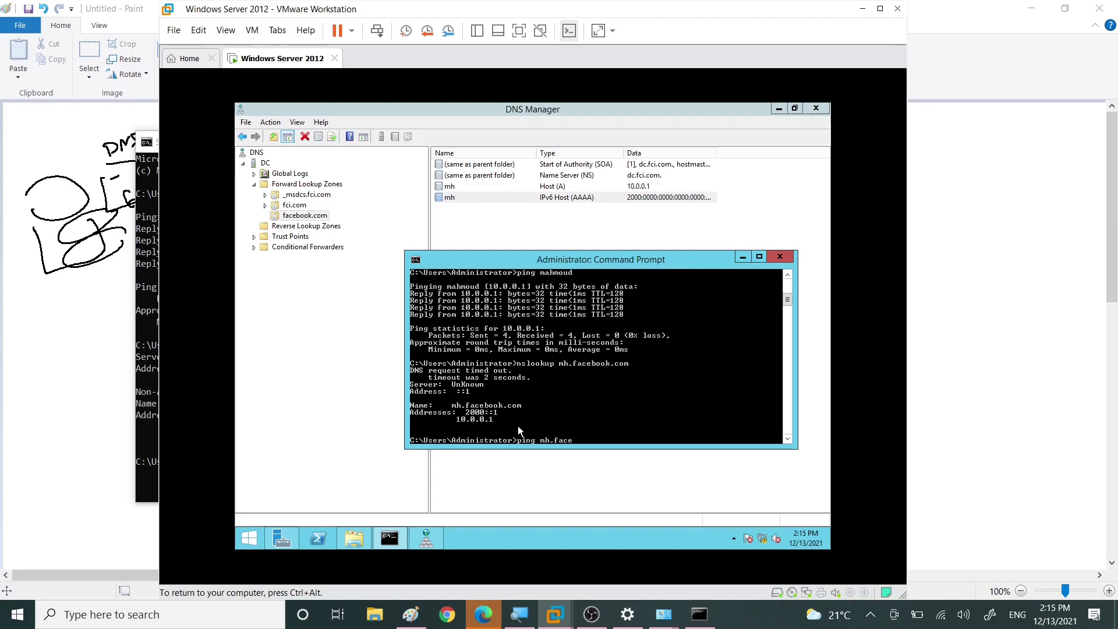
pyautogui.write('book.com')
pyautogui.press('Return')
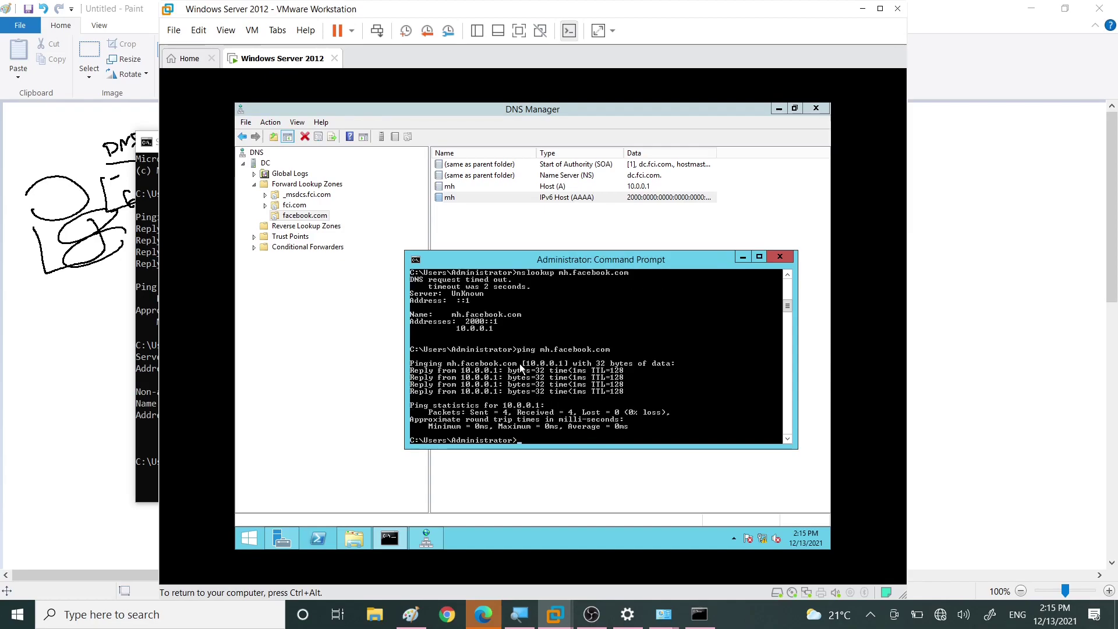
pyautogui.rightClick(527, 362)
pyautogui.click(534, 370)
pyautogui.moveTo(522, 364); pyautogui.dragTo(572, 366)
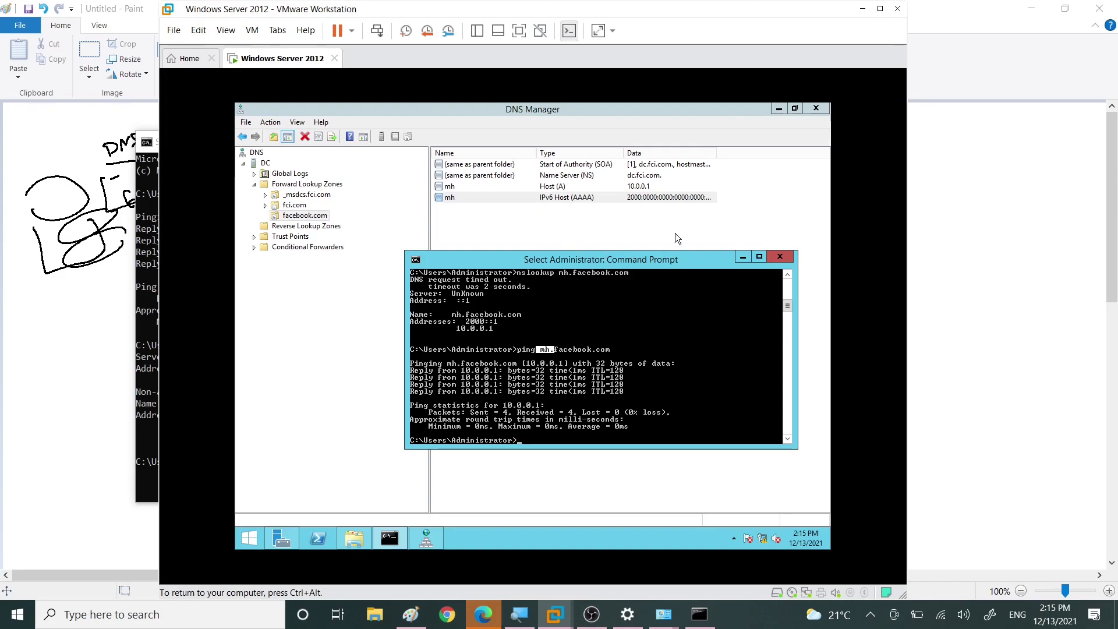
pyautogui.click(743, 256)
# Step: Create a www alias (CNAME) record in facebook.com targeting mh.facebook.com
pyautogui.rightClick(469, 232)
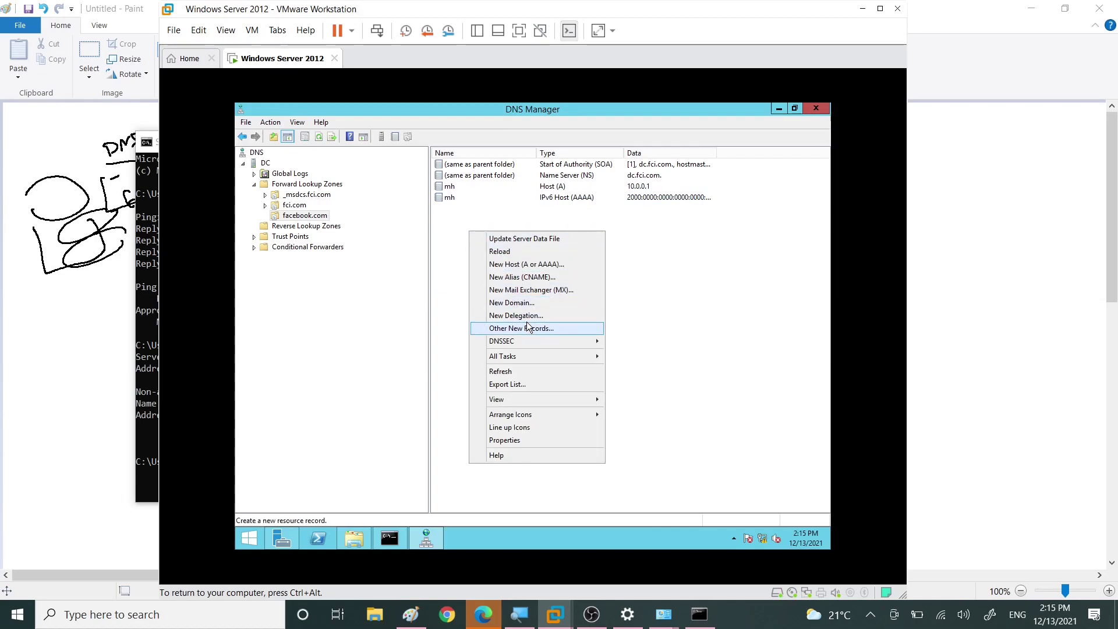
pyautogui.click(532, 278)
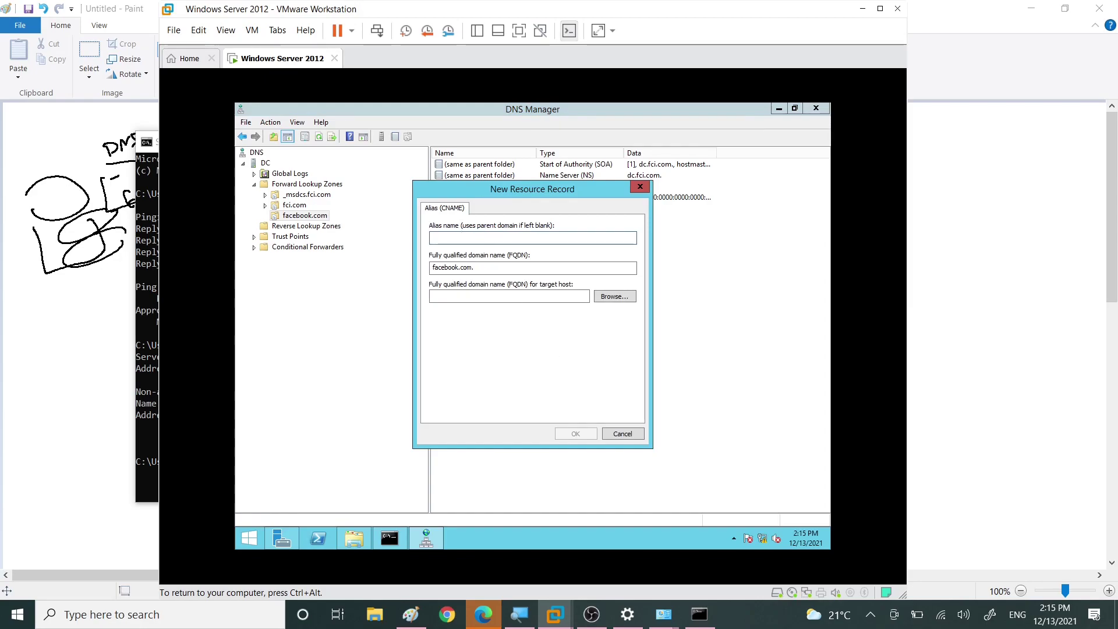
pyautogui.write('www')
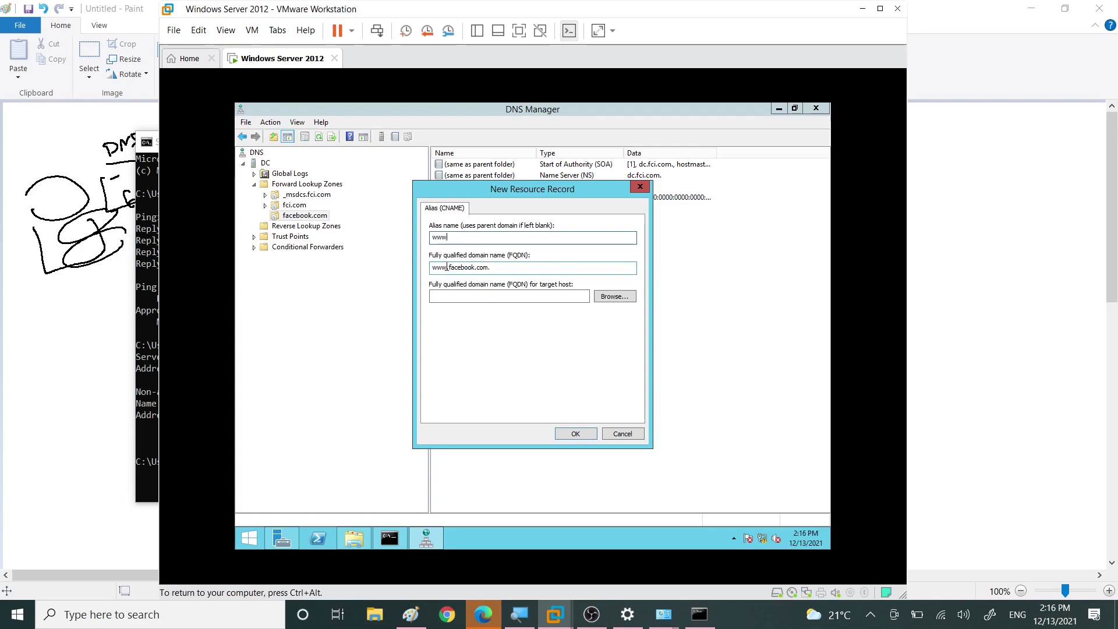
pyautogui.click(469, 296)
pyautogui.click(627, 297)
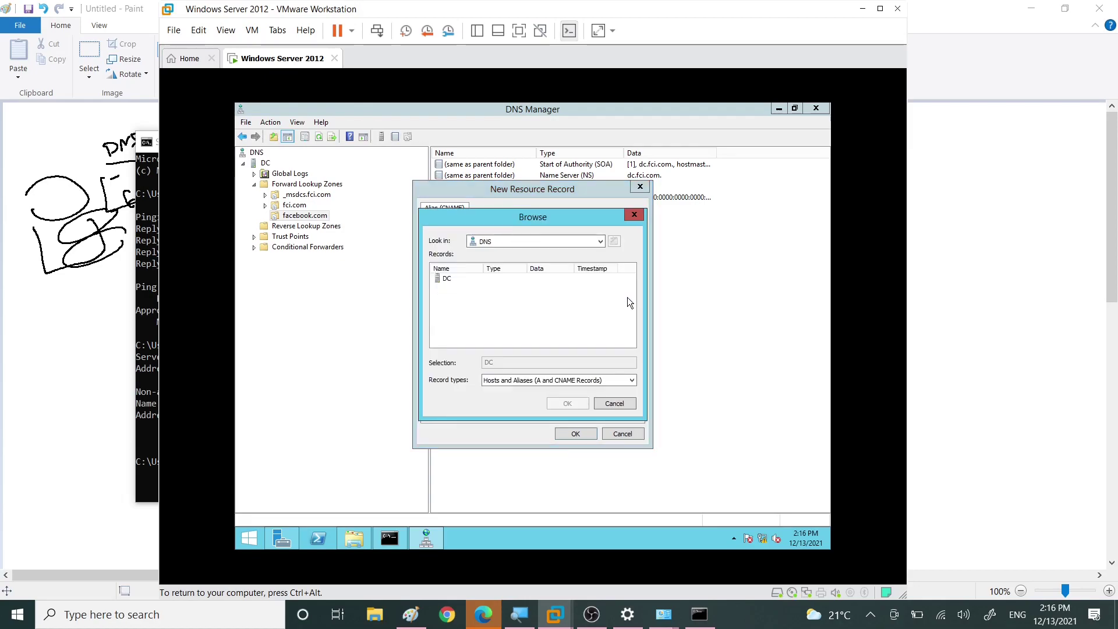
pyautogui.doubleClick(446, 279)
pyautogui.doubleClick(453, 281)
pyautogui.doubleClick(460, 299)
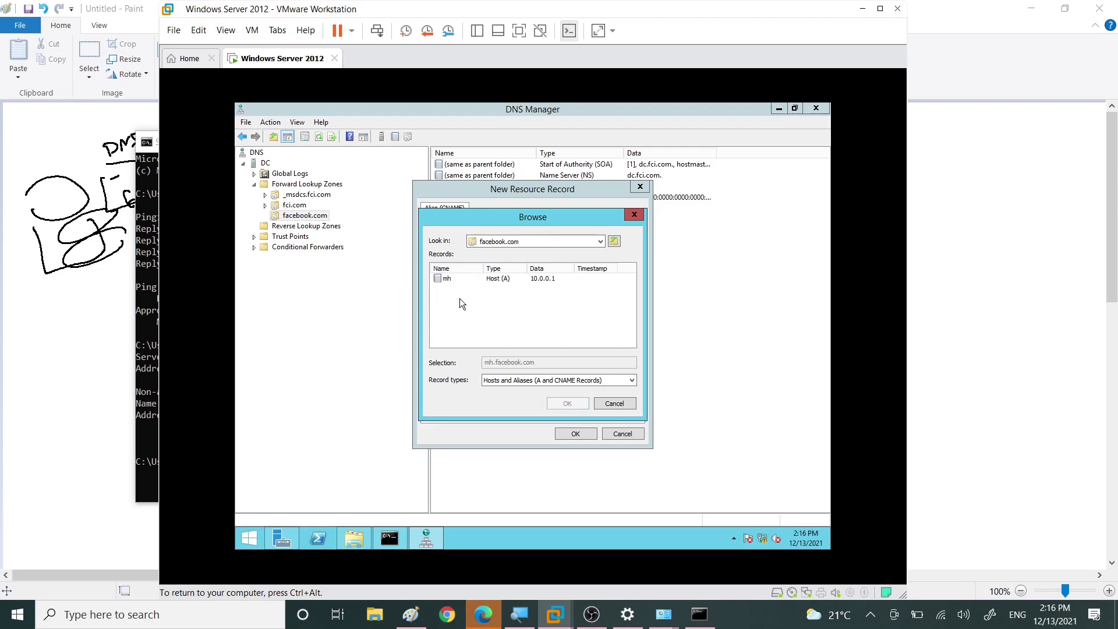
pyautogui.click(455, 281)
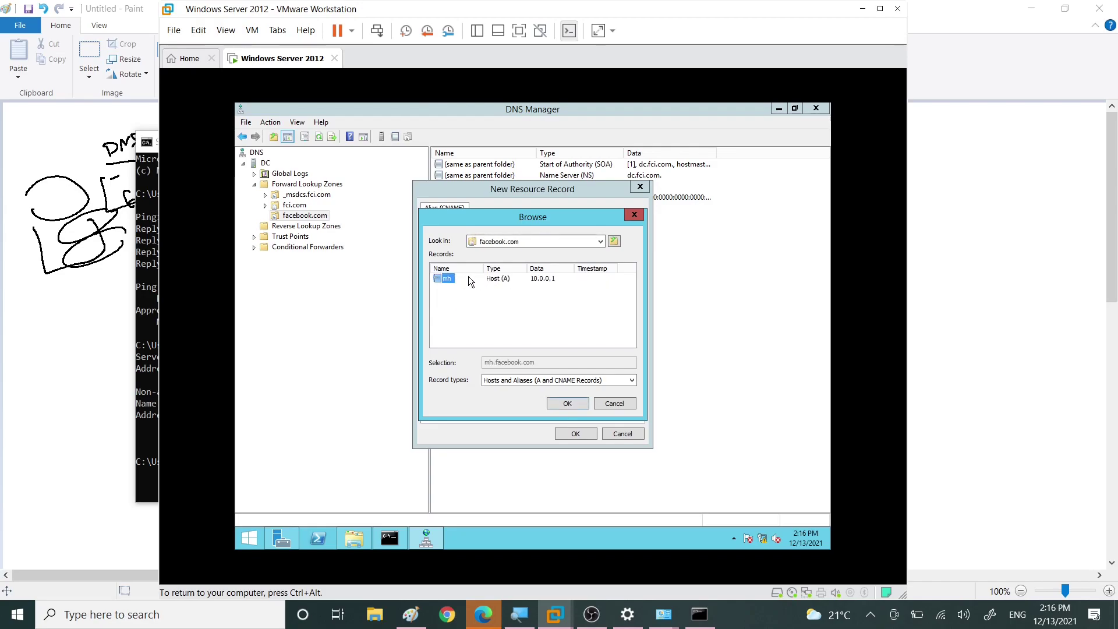
pyautogui.click(568, 403)
pyautogui.click(575, 433)
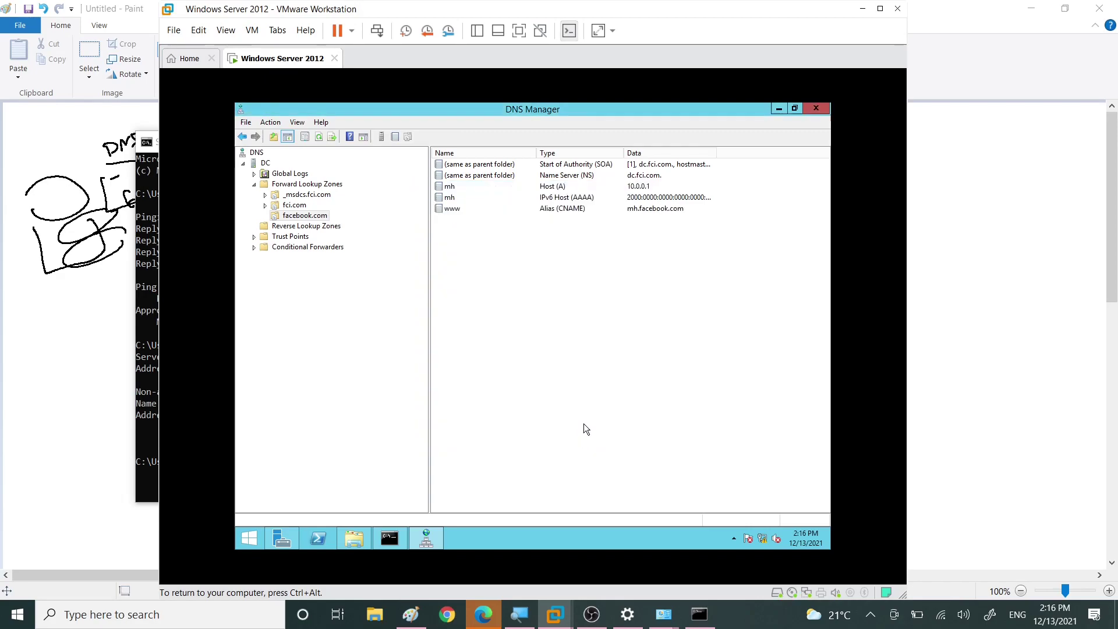
# Step: Review the www and mh records, then bring Command Prompt forward with its selection cleared
pyautogui.click(447, 210)
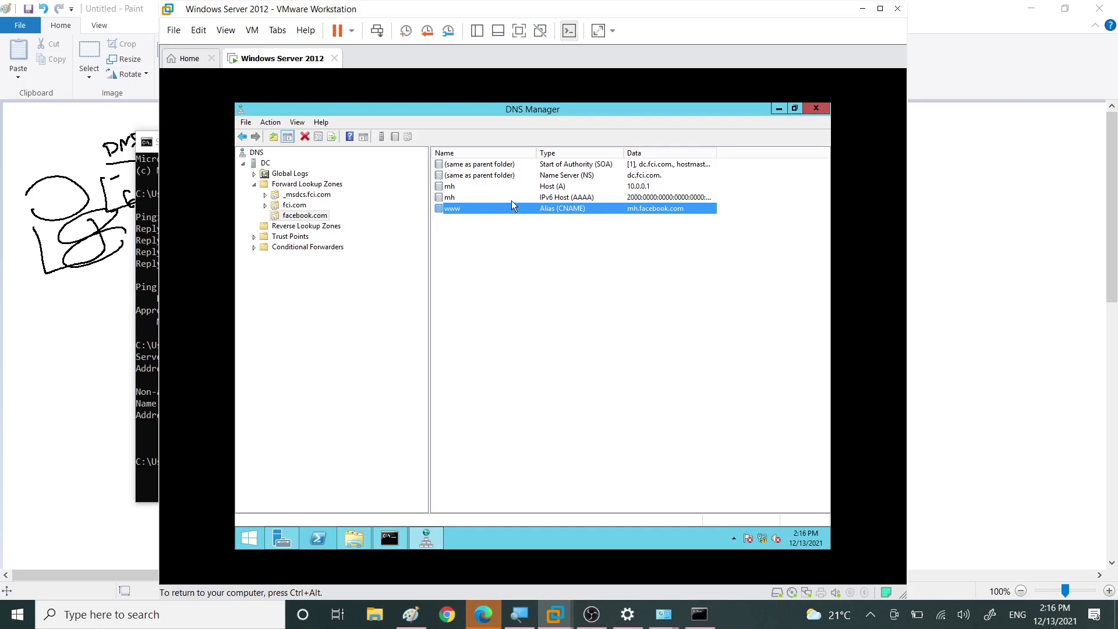
pyautogui.click(616, 186)
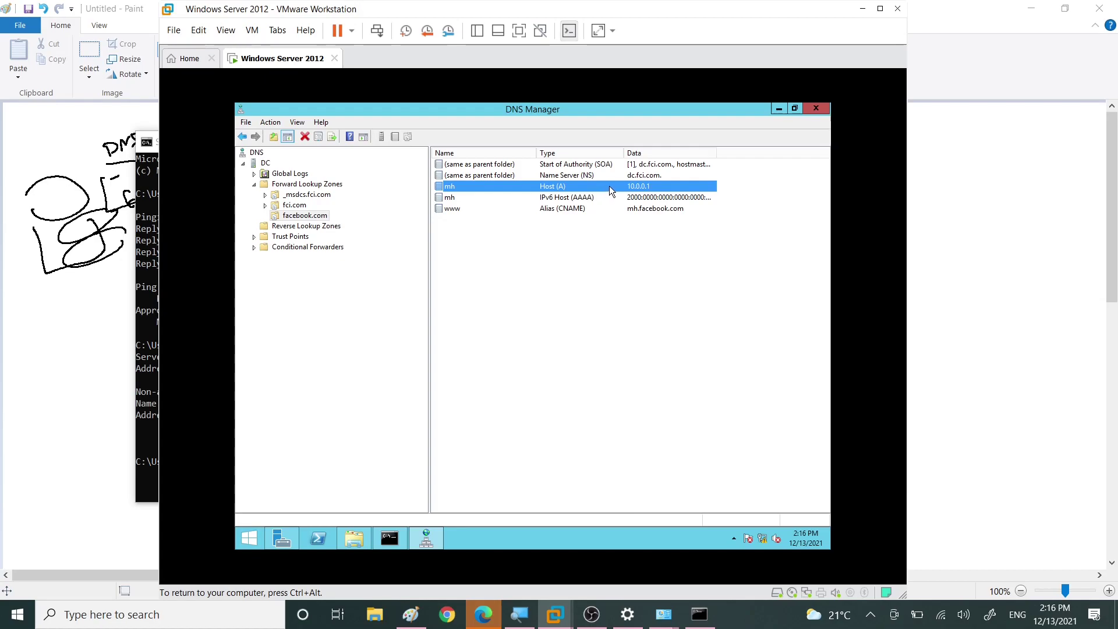
pyautogui.click(389, 538)
pyautogui.click(656, 389)
pyautogui.press('Up')
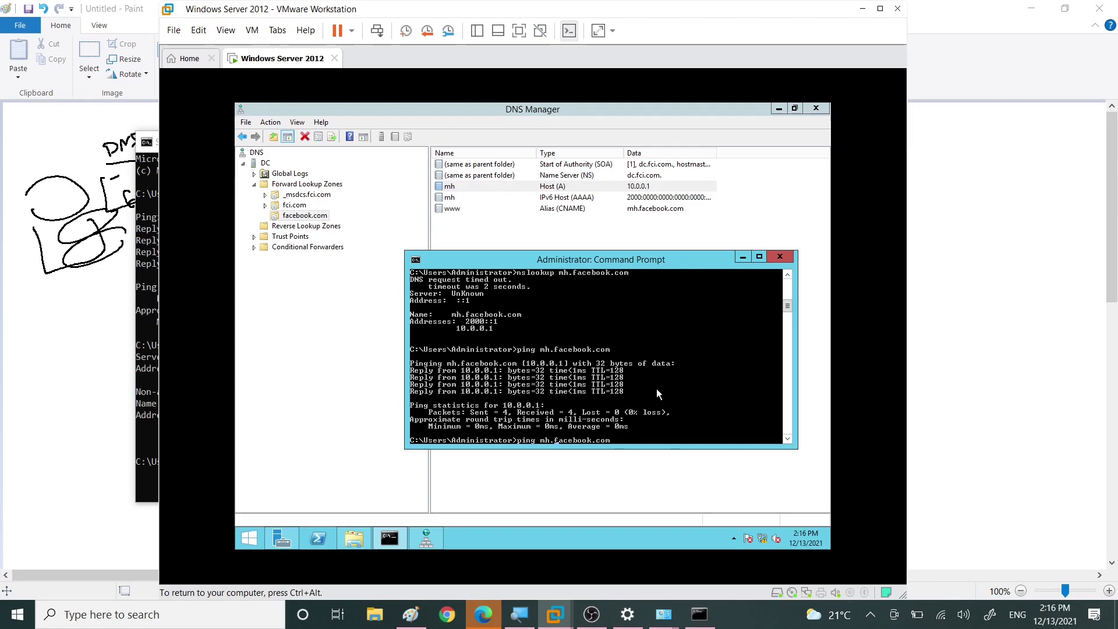
pyautogui.press('BackSpace')
pyautogui.press('BackSpace')
pyautogui.write('www')
pyautogui.press('Return')
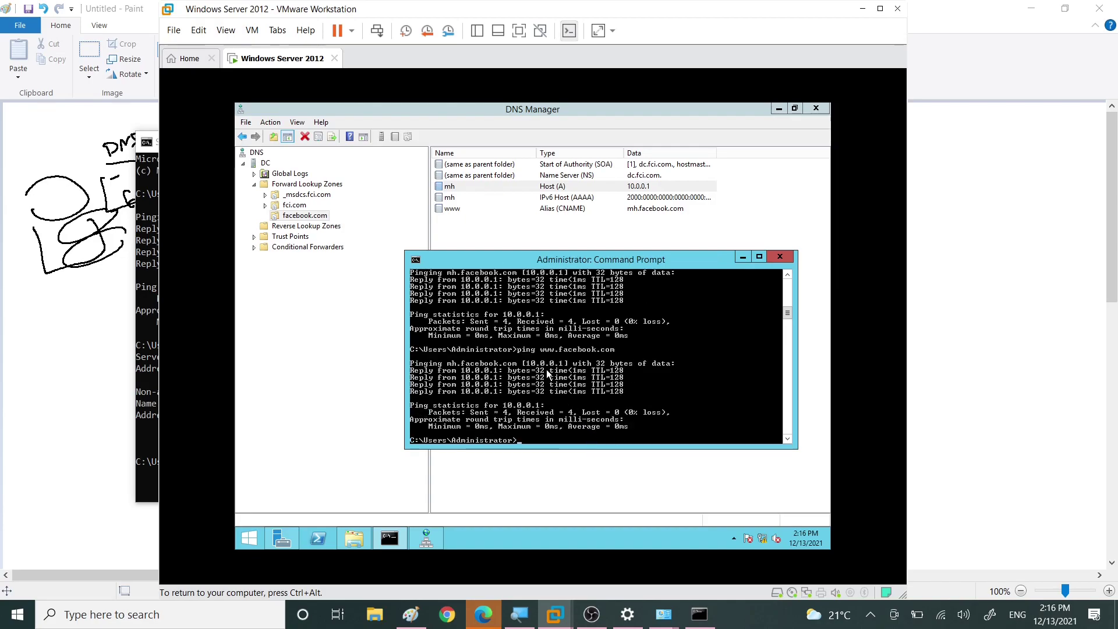
pyautogui.rightClick(547, 374)
pyautogui.click(571, 375)
pyautogui.moveTo(524, 365); pyautogui.dragTo(570, 365)
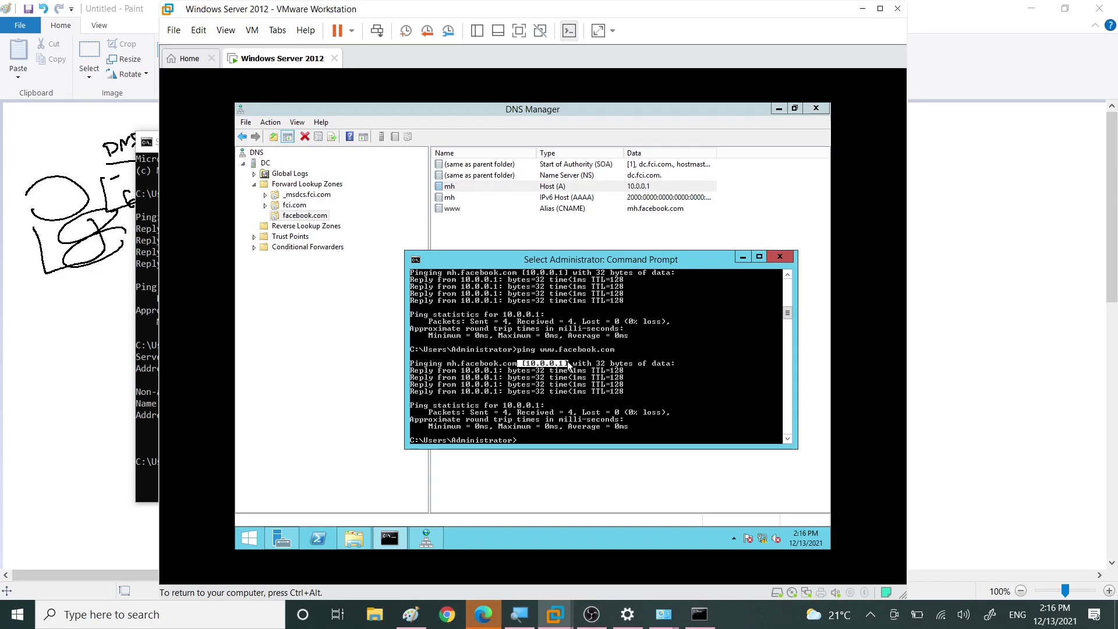
pyautogui.moveTo(440, 370); pyautogui.dragTo(633, 396)
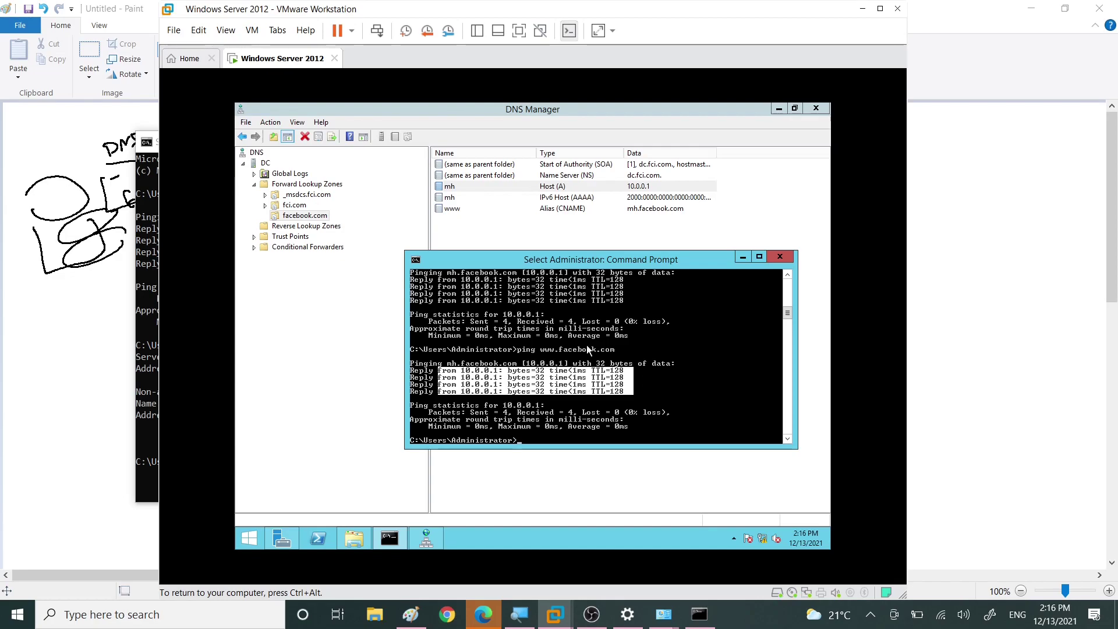
pyautogui.click(539, 487)
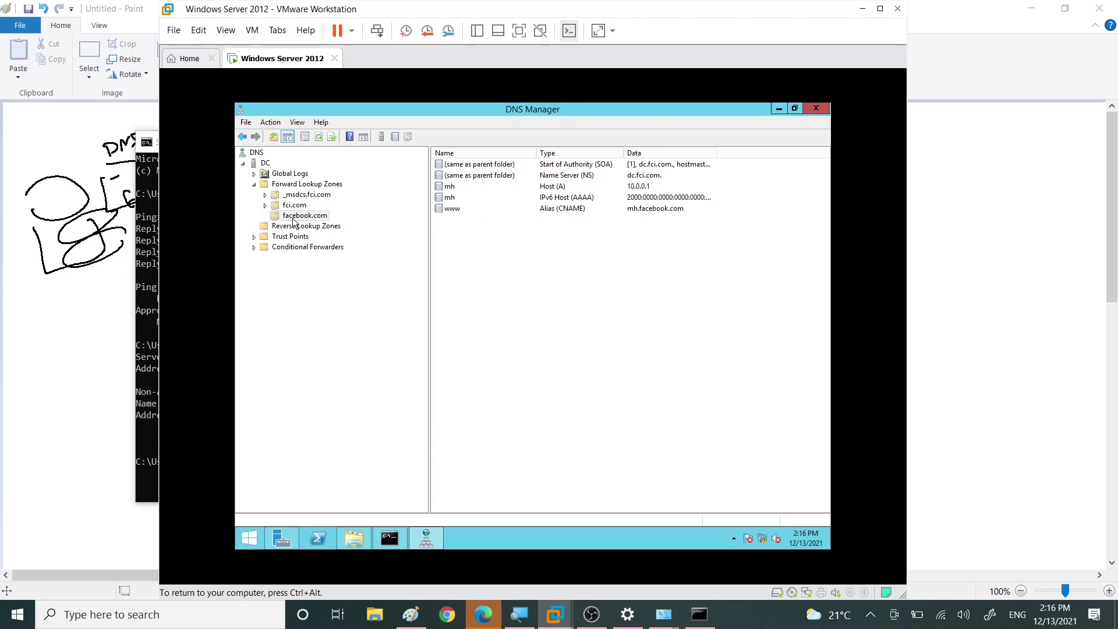
pyautogui.click(265, 205)
pyautogui.click(299, 238)
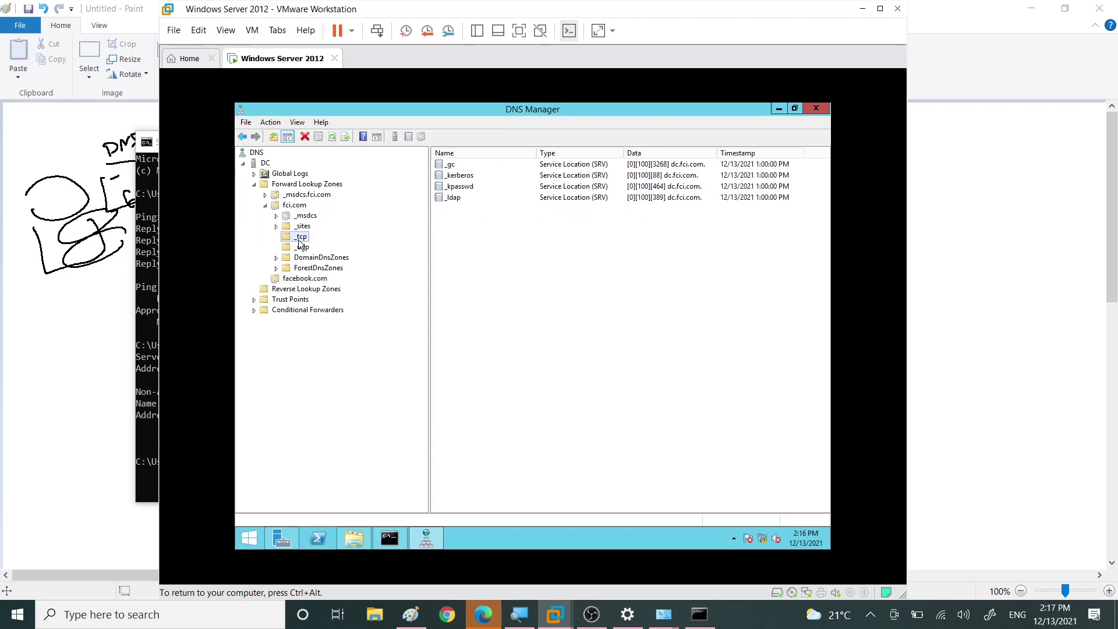
pyautogui.click(603, 168)
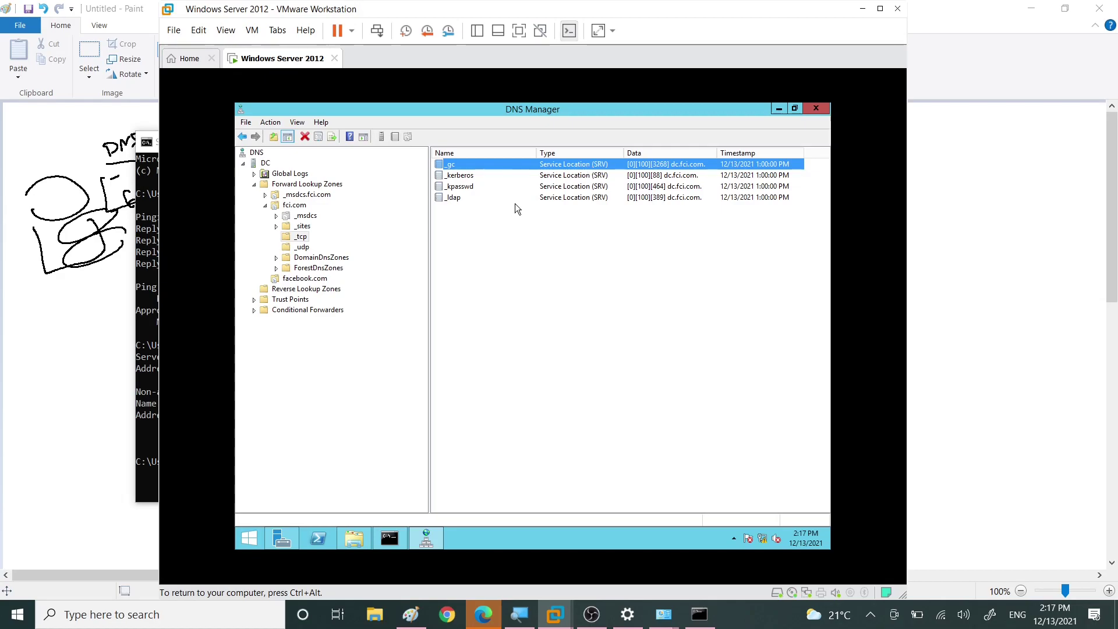
pyautogui.click(553, 188)
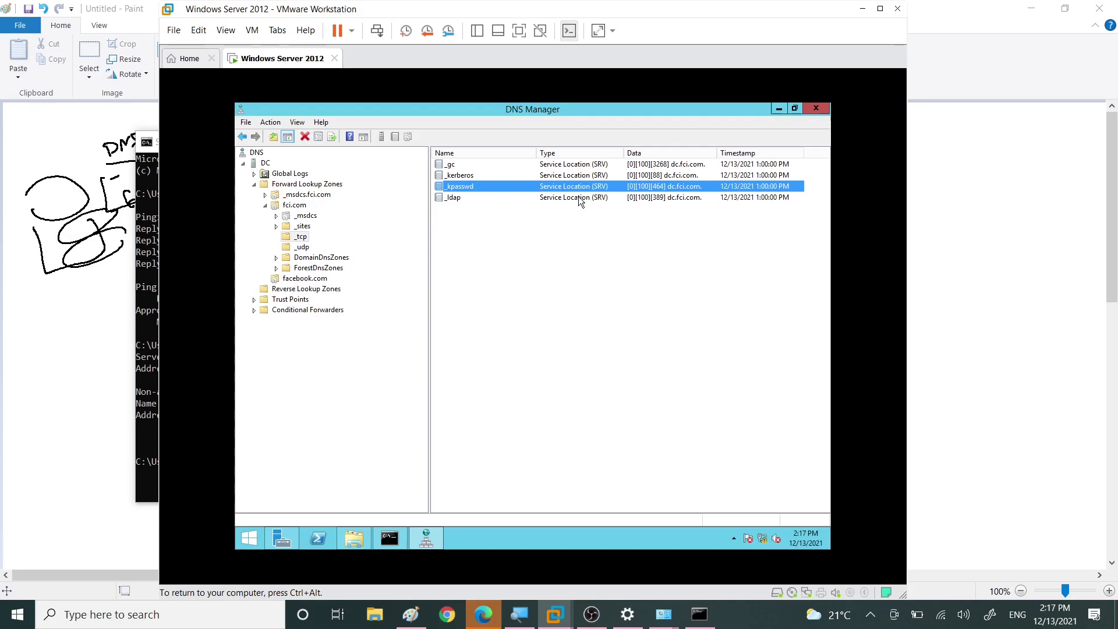
pyautogui.click(291, 278)
pyautogui.rightClick(526, 253)
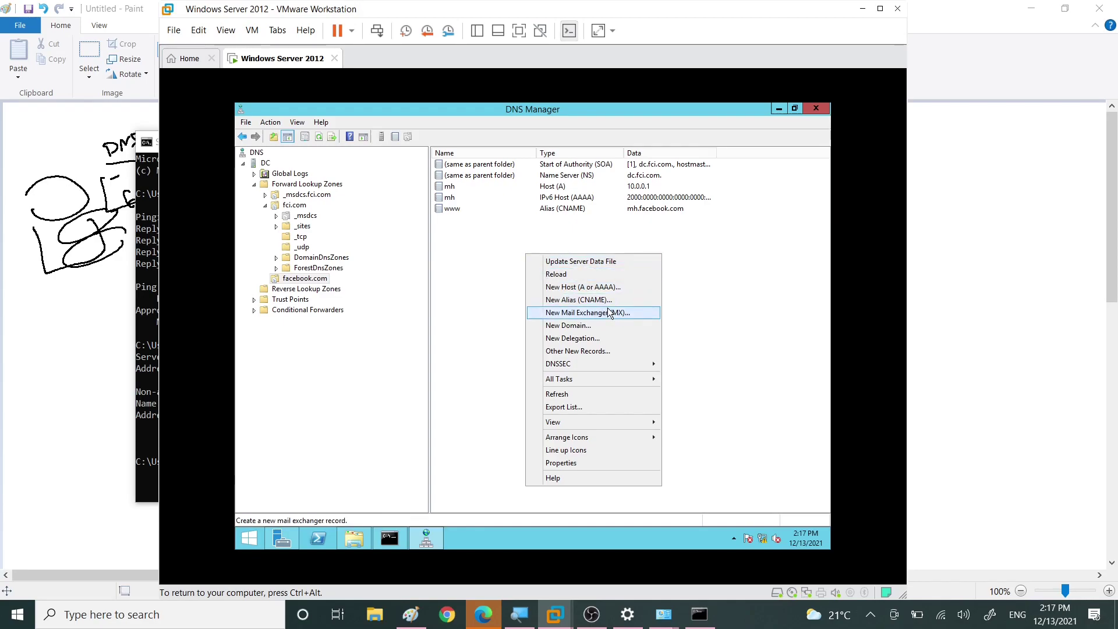
pyautogui.click(487, 256)
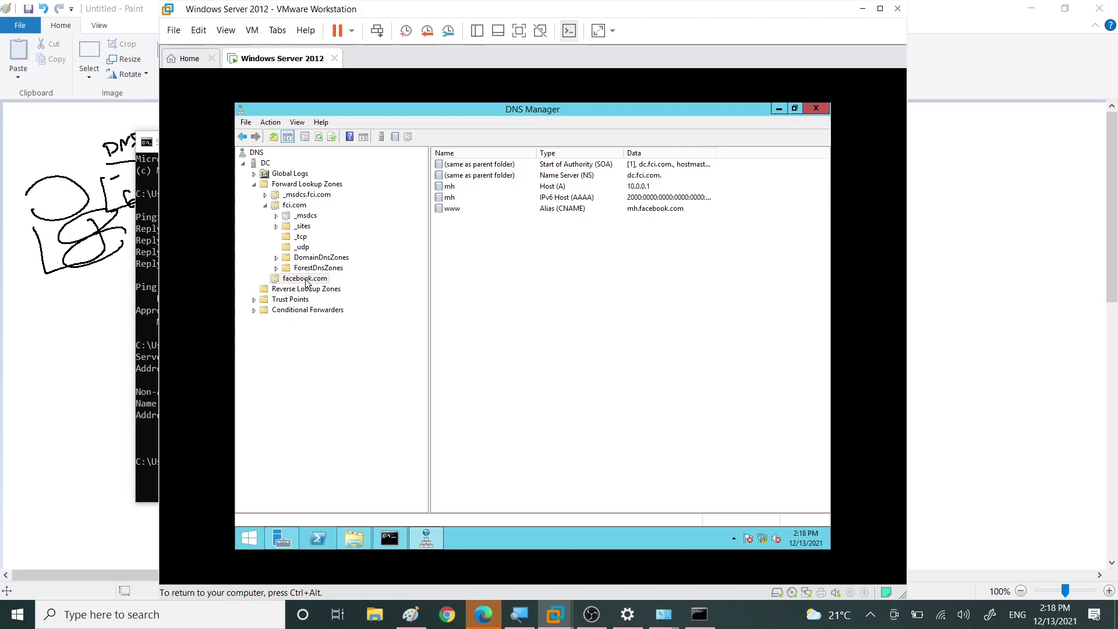
pyautogui.click(254, 185)
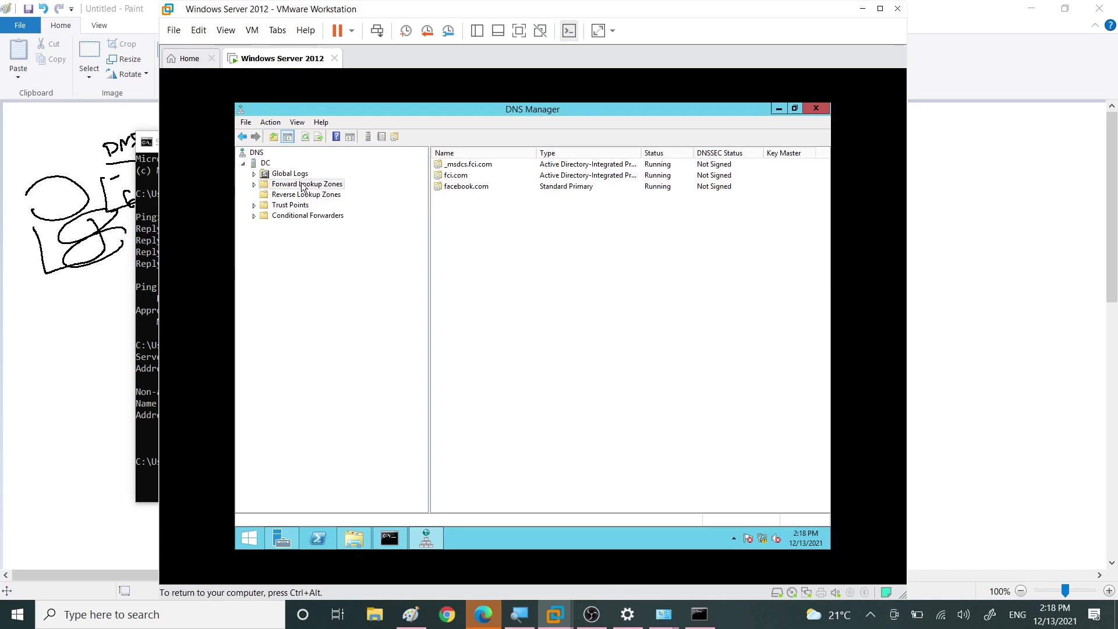
pyautogui.click(255, 185)
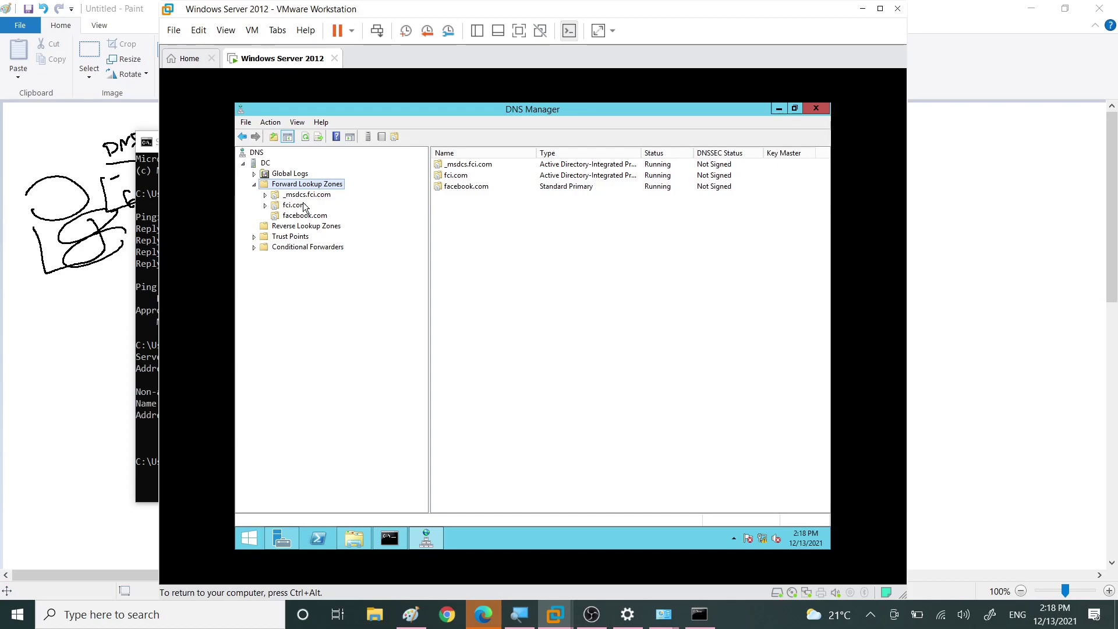
pyautogui.click(297, 216)
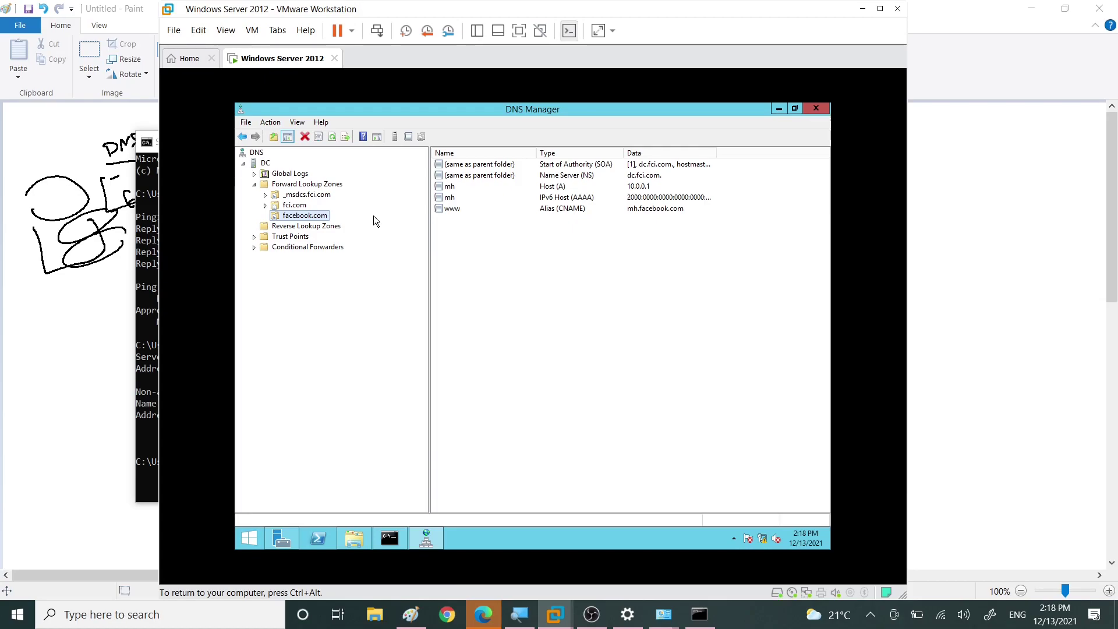
# Step: Sketch a second DNS server box and database cylinder with an arrow from Primary
pyautogui.rightClick(521, 621)
pyautogui.click(519, 582)
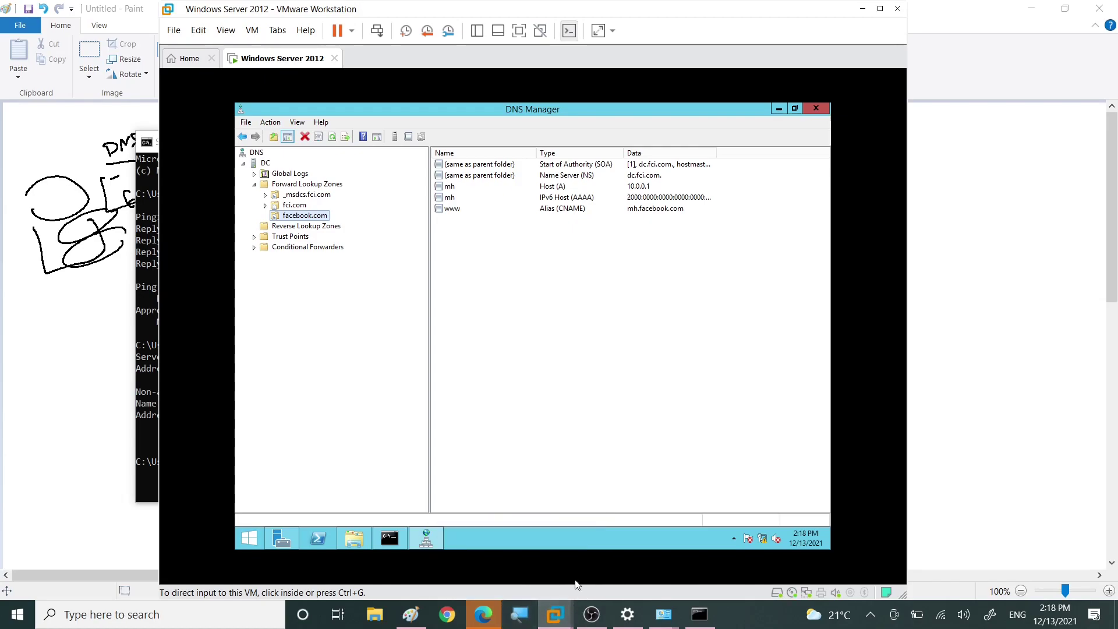
pyautogui.click(410, 615)
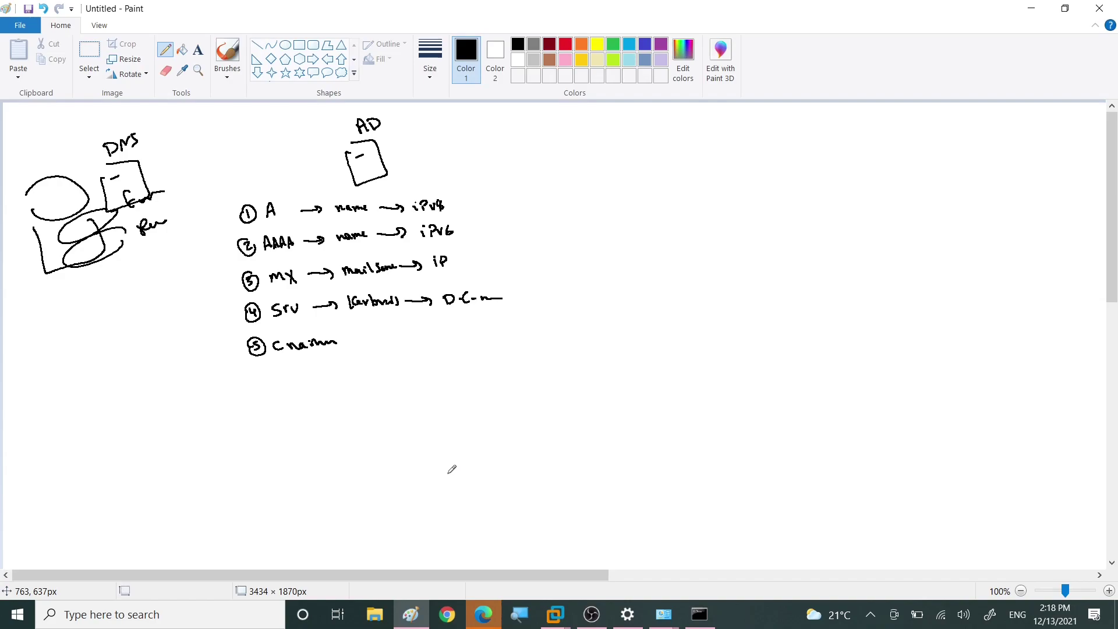
pyautogui.moveTo(645, 153)
pyautogui.mouseDown()
pyautogui.moveTo(685, 194)
pyautogui.moveTo(668, 197)
pyautogui.moveTo(657, 132)
pyautogui.moveTo(631, 148)
pyautogui.mouseUp()
pyautogui.moveTo(664, 128)
pyautogui.mouseDown()
pyautogui.moveTo(660, 142)
pyautogui.moveTo(697, 150)
pyautogui.moveTo(698, 166)
pyautogui.moveTo(748, 168)
pyautogui.moveTo(742, 159)
pyautogui.moveTo(761, 143)
pyautogui.moveTo(806, 135)
pyautogui.moveTo(802, 149)
pyautogui.mouseUp()
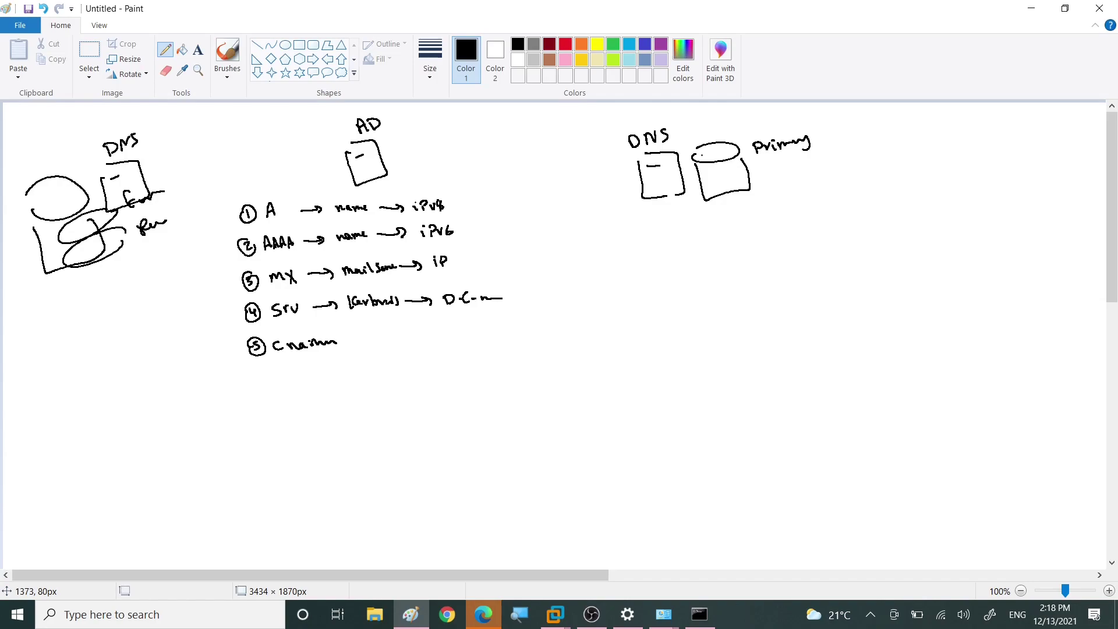
pyautogui.moveTo(877, 142)
pyautogui.mouseDown()
pyautogui.moveTo(916, 139)
pyautogui.moveTo(883, 194)
pyautogui.moveTo(875, 142)
pyautogui.mouseUp()
pyautogui.moveTo(892, 155); pyautogui.dragTo(901, 153)
pyautogui.moveTo(877, 114)
pyautogui.mouseDown()
pyautogui.moveTo(880, 129)
pyautogui.moveTo(907, 109)
pyautogui.moveTo(911, 123)
pyautogui.mouseUp()
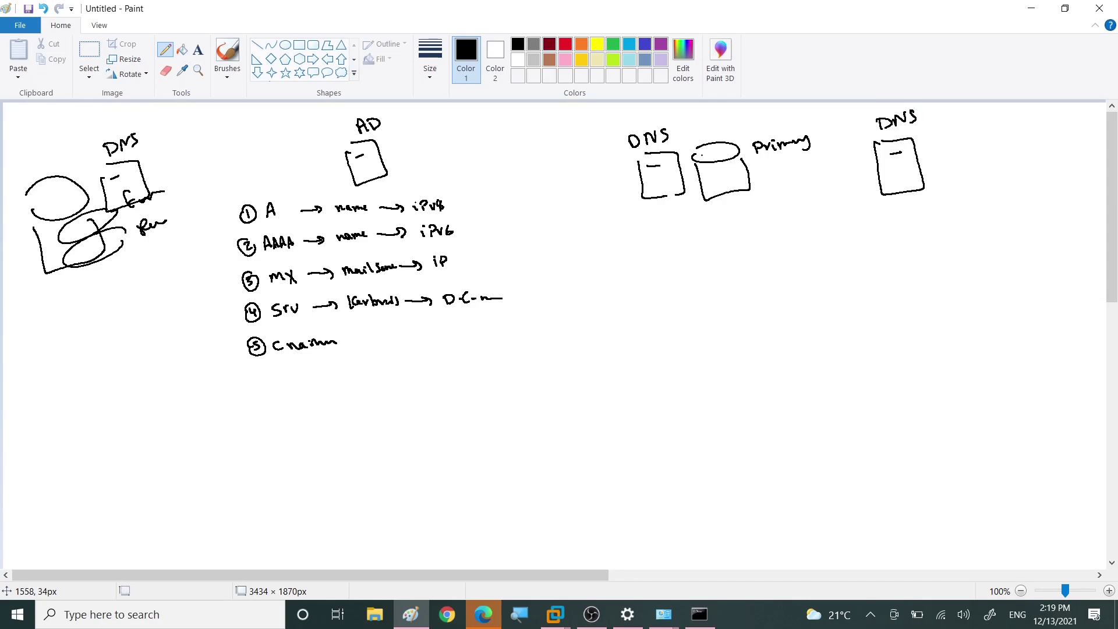
pyautogui.moveTo(727, 202)
pyautogui.mouseDown()
pyautogui.moveTo(740, 220)
pyautogui.moveTo(891, 256)
pyautogui.moveTo(948, 219)
pyautogui.mouseUp()
pyautogui.moveTo(961, 127)
pyautogui.mouseDown()
pyautogui.moveTo(992, 172)
pyautogui.moveTo(983, 140)
pyautogui.mouseUp()
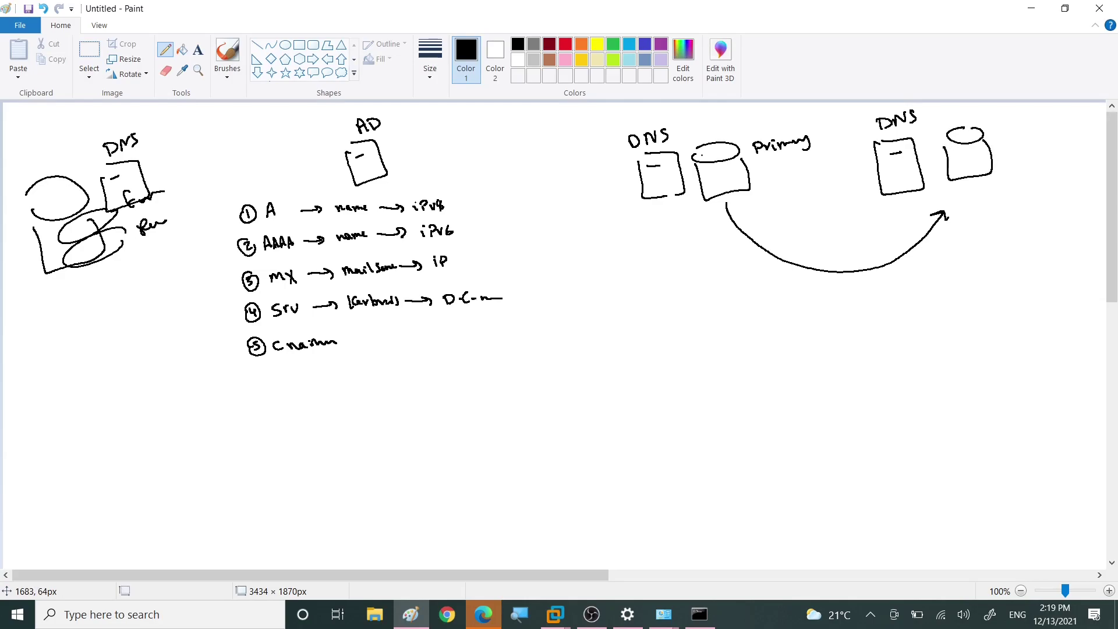
# Step: In red, cross out Primary, circle the second server, and label it secondary
pyautogui.click(565, 44)
pyautogui.moveTo(733, 123); pyautogui.dragTo(663, 225)
pyautogui.moveTo(661, 128); pyautogui.dragTo(761, 201)
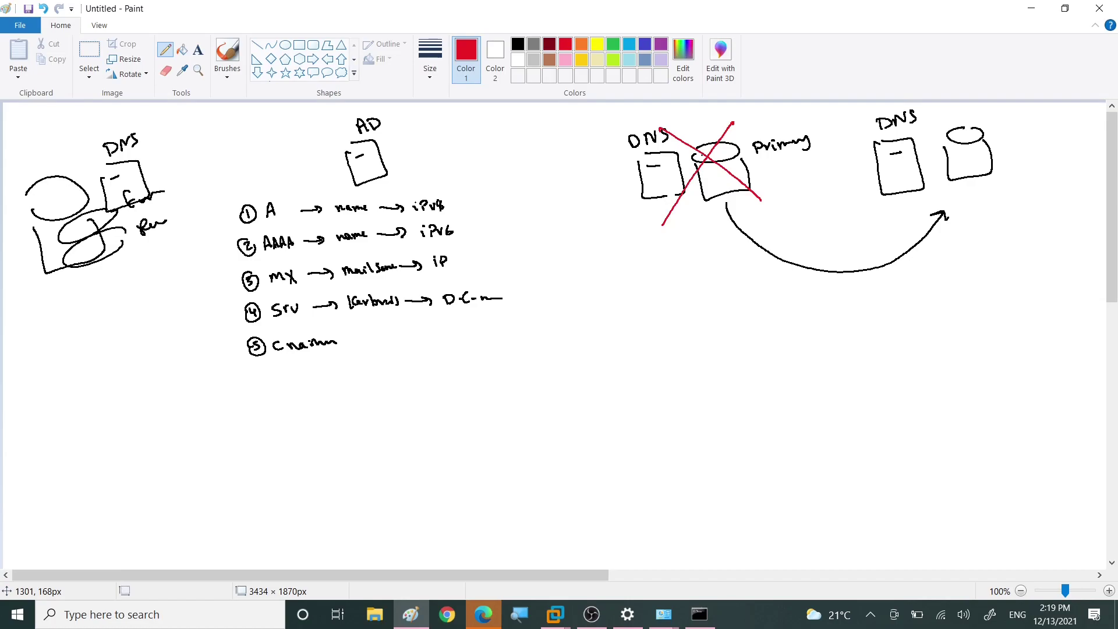
pyautogui.moveTo(883, 108)
pyautogui.mouseDown()
pyautogui.moveTo(1026, 192)
pyautogui.moveTo(990, 103)
pyautogui.mouseUp()
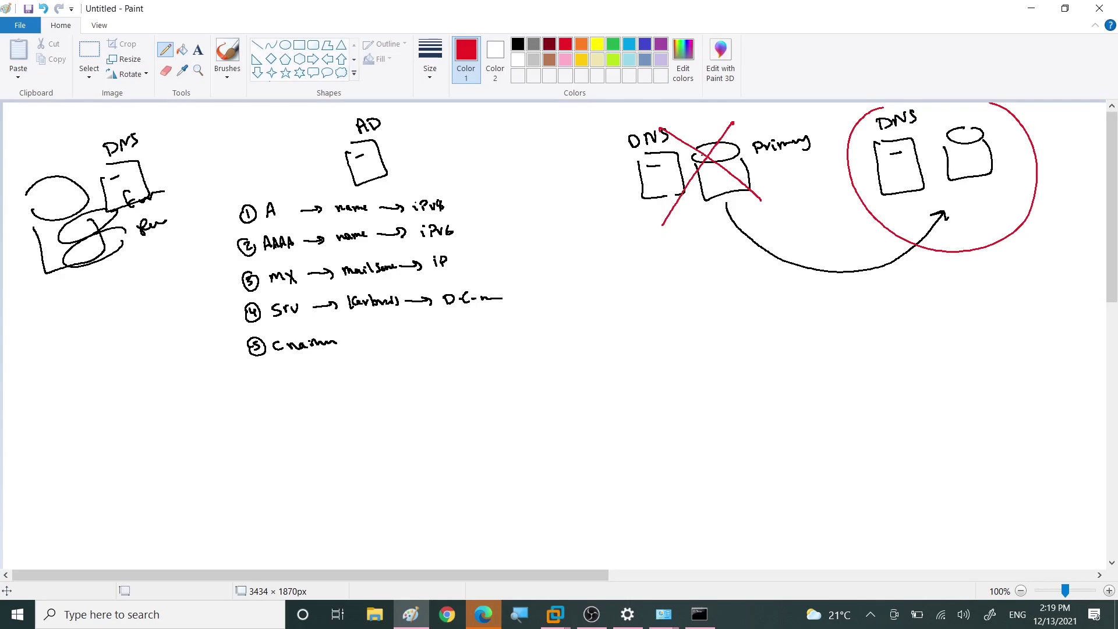
pyautogui.moveTo(886, 139); pyautogui.dragTo(901, 139)
pyautogui.moveTo(989, 143); pyautogui.dragTo(1048, 158)
pyautogui.click(1056, 150)
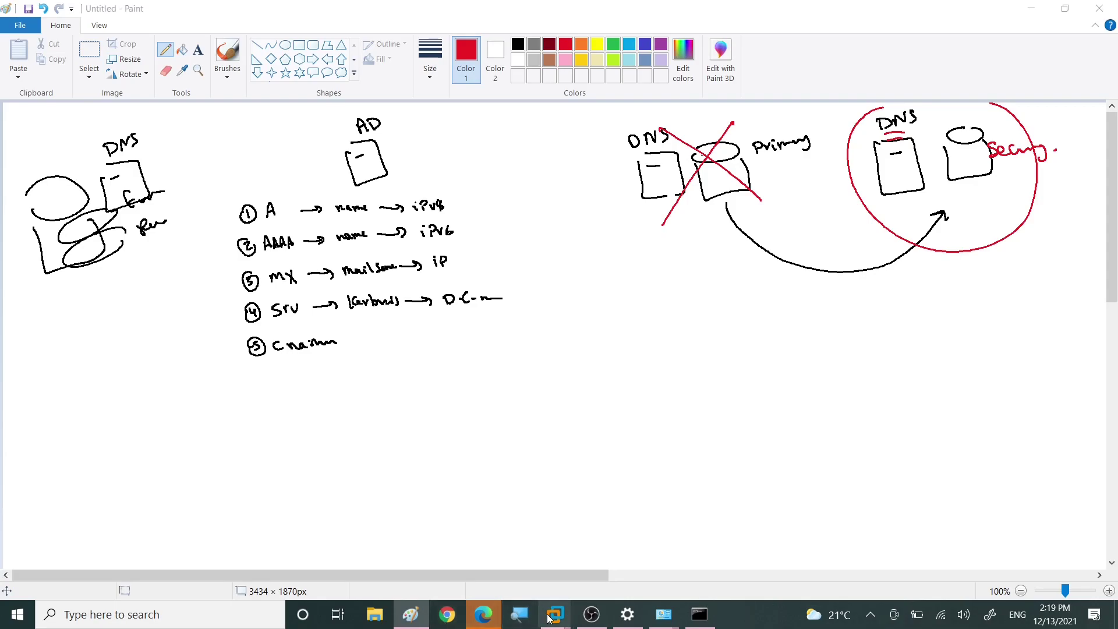
# Step: Return to the Windows Server virtual machine running DNS Manager
pyautogui.moveTo(556, 614)
pyautogui.click(635, 541)
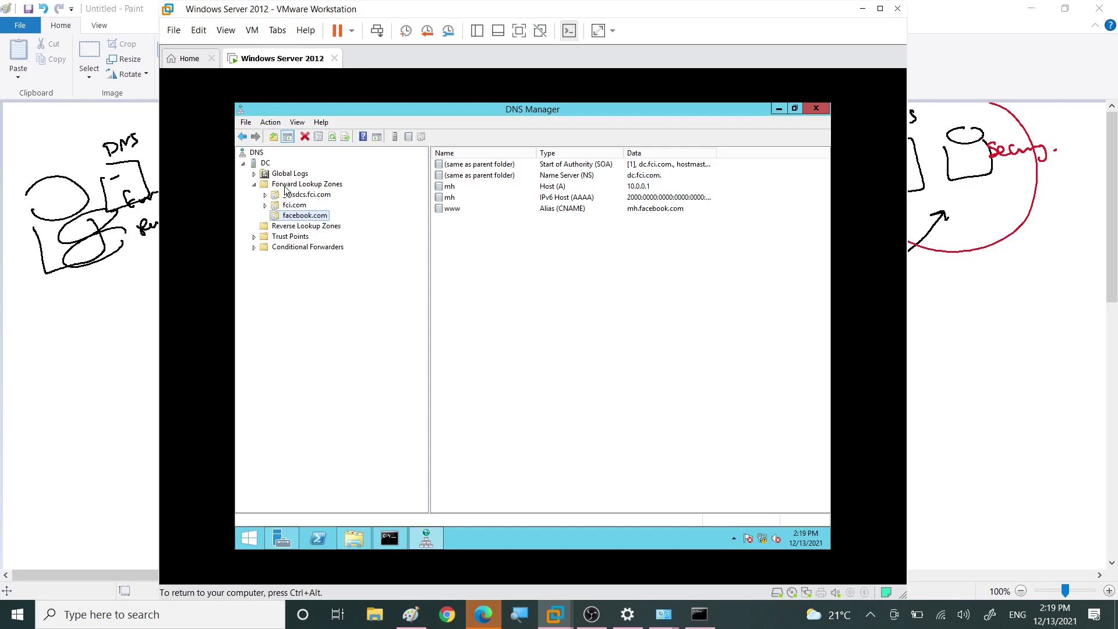
pyautogui.moveTo(426, 538)
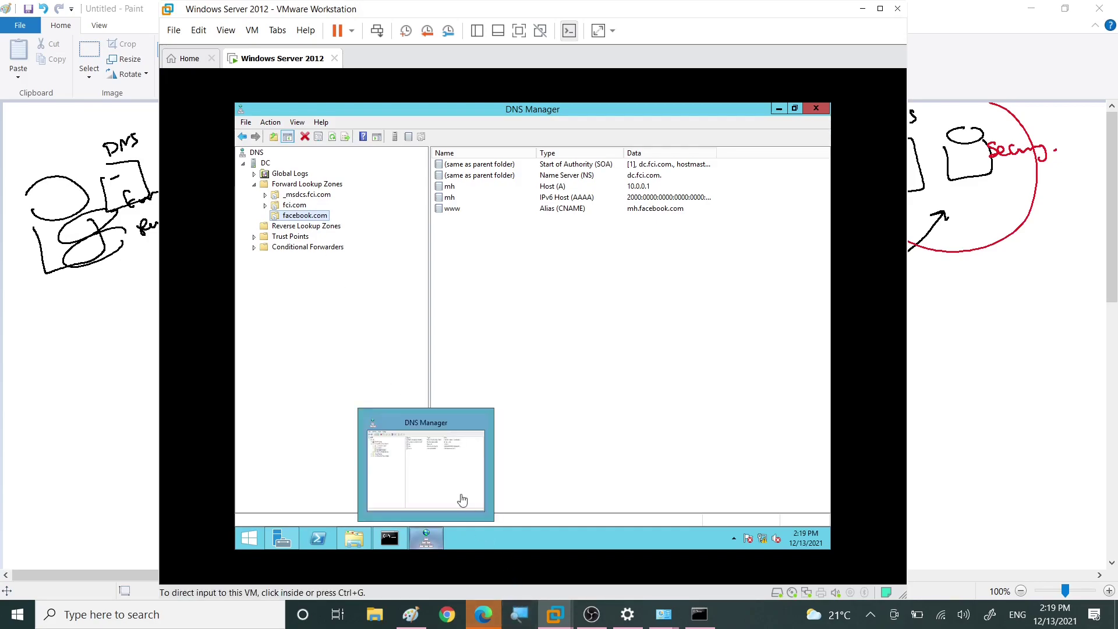
pyautogui.click(286, 186)
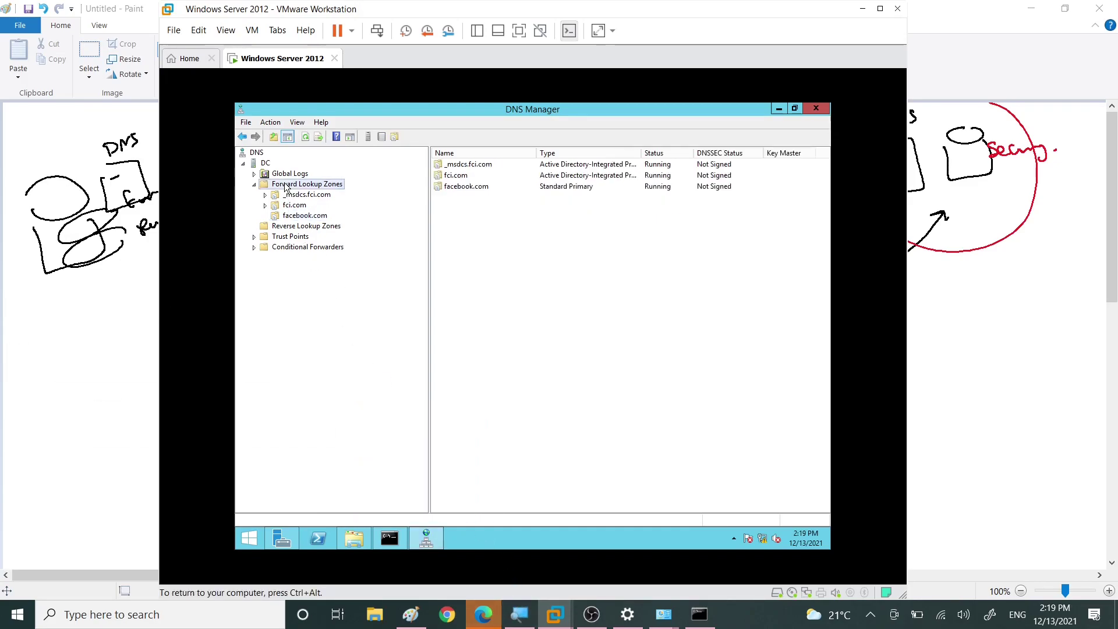
# Step: Start a new secondary forward lookup zone and name it fci1.com
pyautogui.rightClick(285, 184)
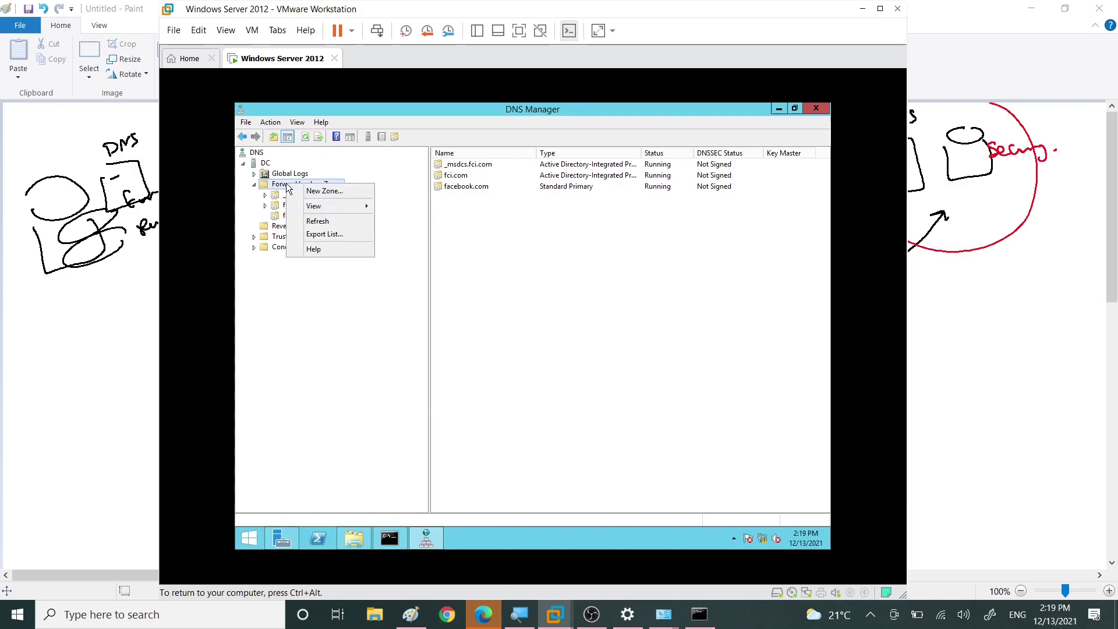
pyautogui.click(322, 191)
pyautogui.click(466, 326)
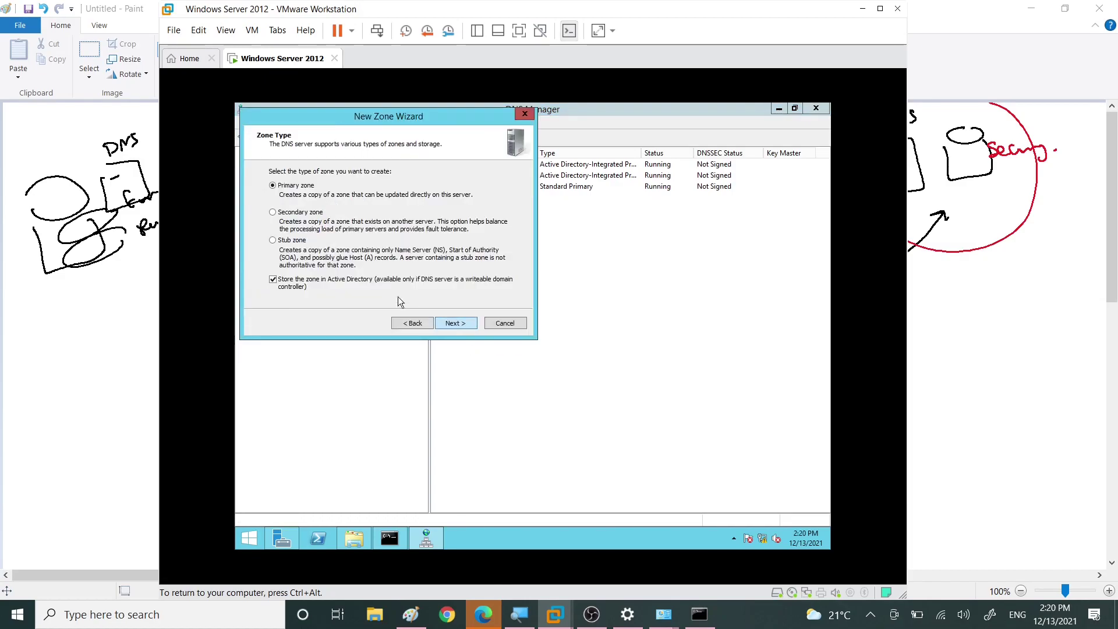
pyautogui.click(273, 213)
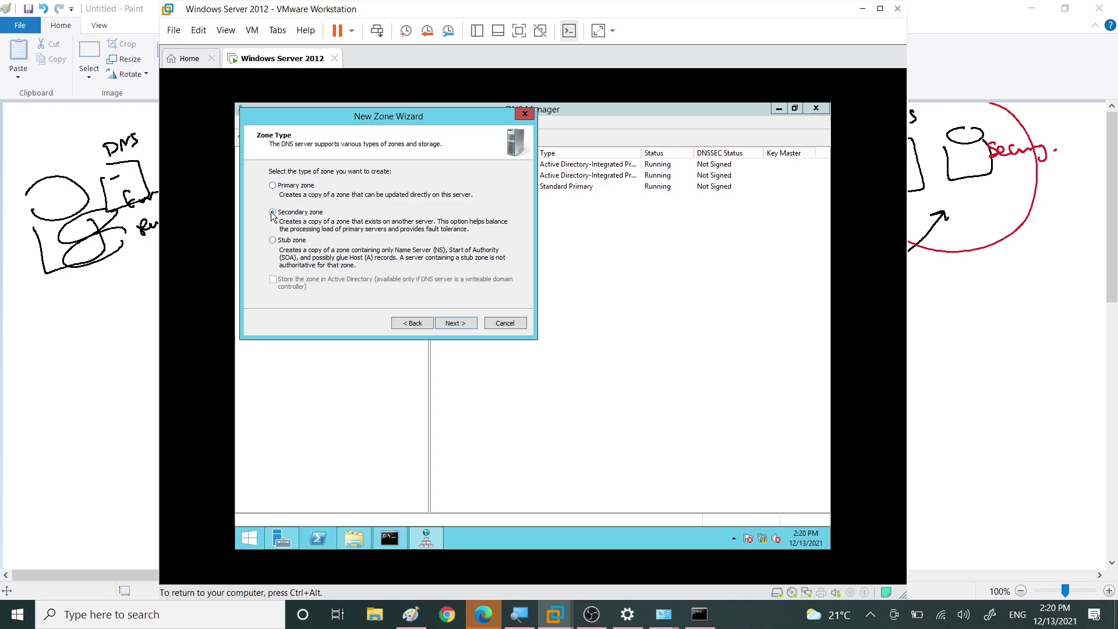
pyautogui.click(456, 323)
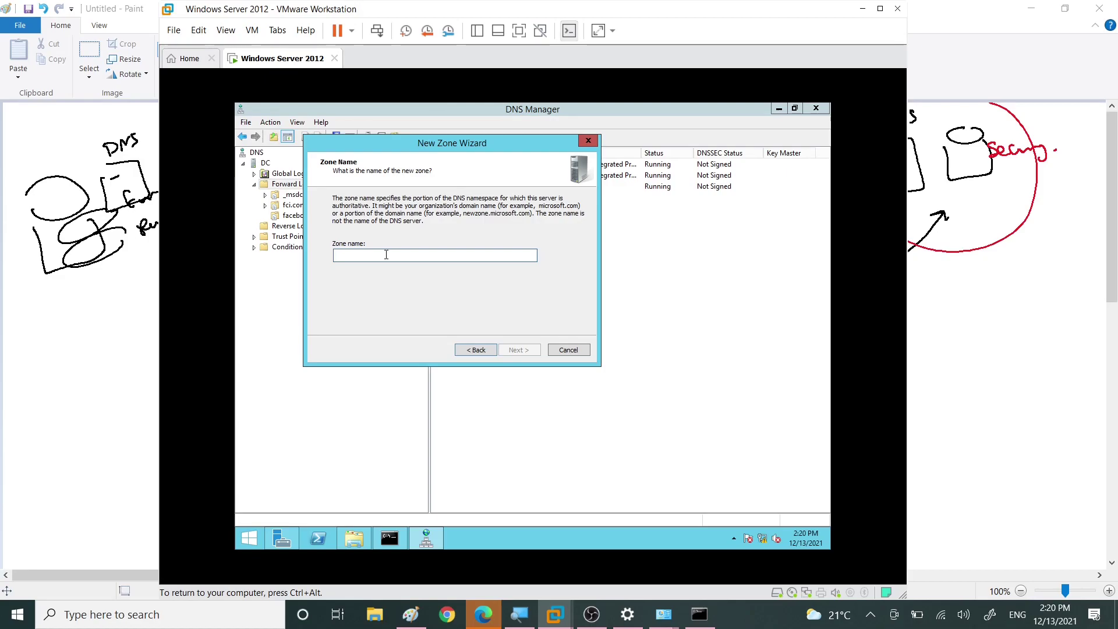
pyautogui.write('fc')
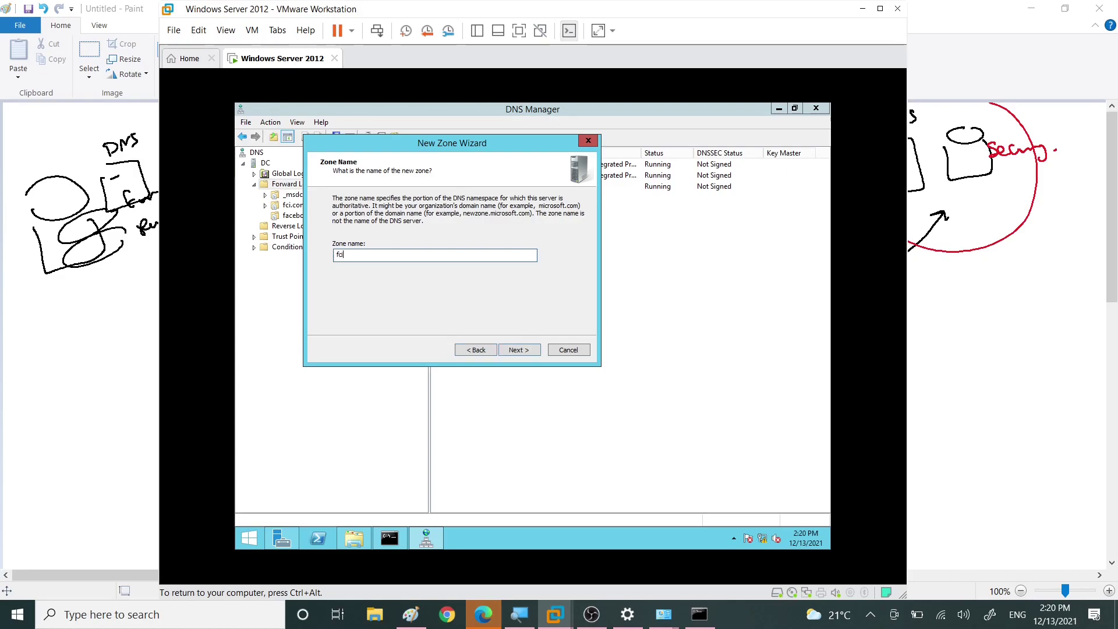
pyautogui.write('i1.com')
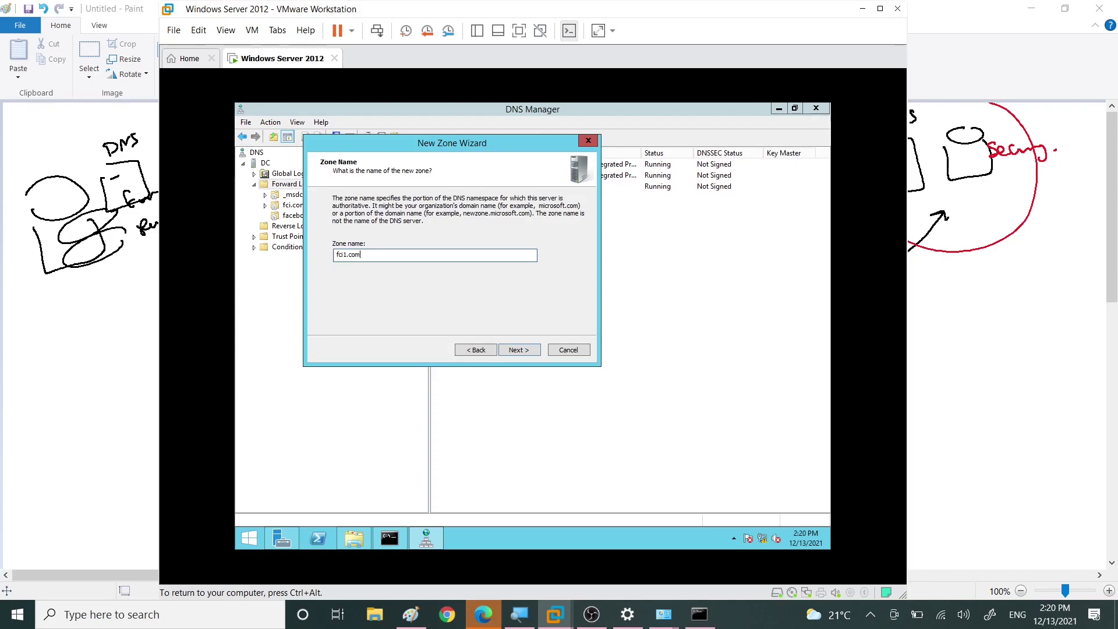
# Step: Add 10.0.0.1 as the master DNS server the new zone copies from
pyautogui.click(527, 352)
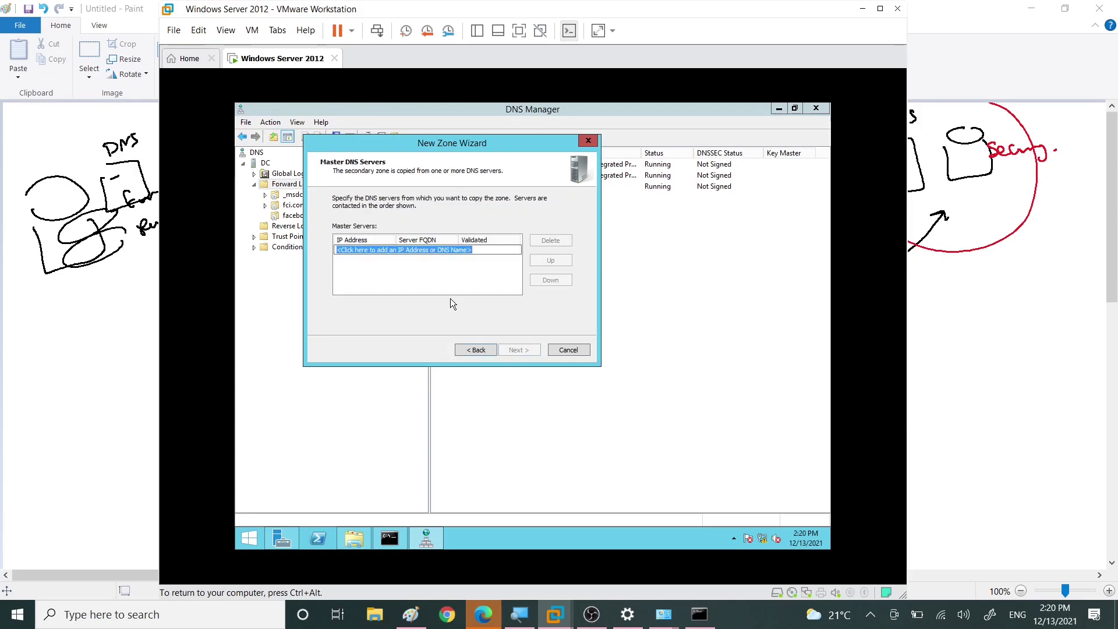
pyautogui.click(397, 249)
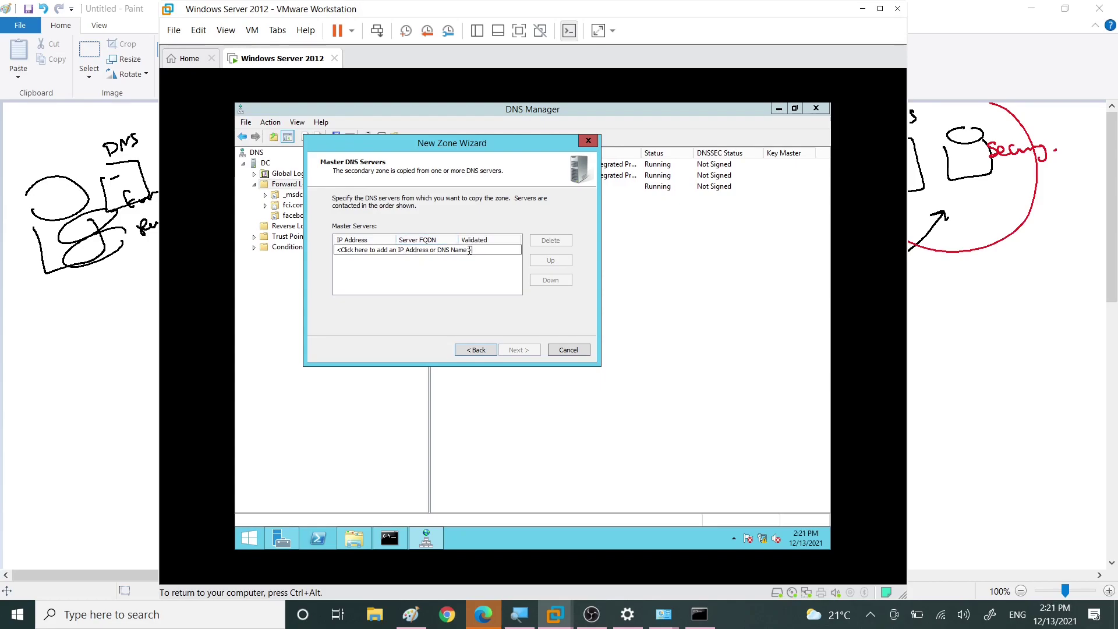
pyautogui.doubleClick(453, 250)
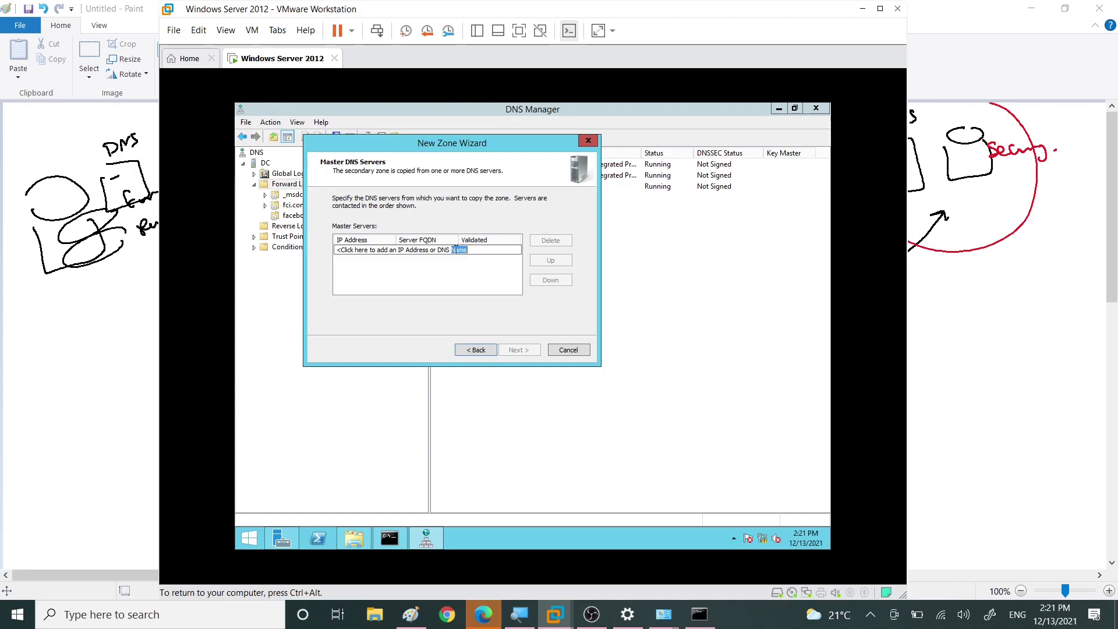
pyautogui.doubleClick(345, 250)
pyautogui.write('10')
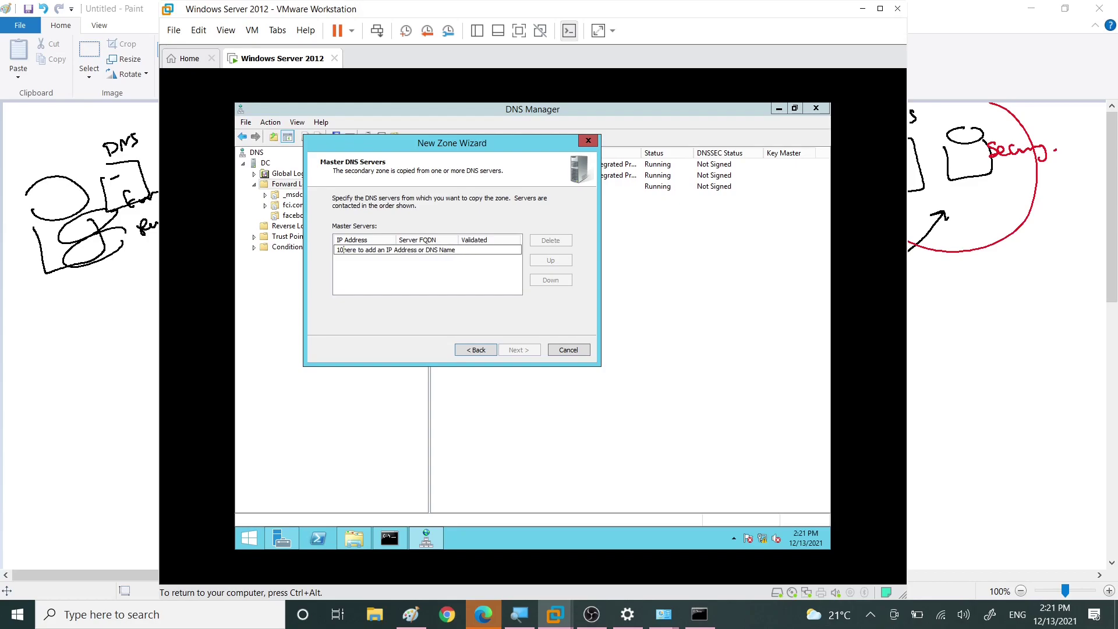
pyautogui.hotkey('ctrl', 'a')
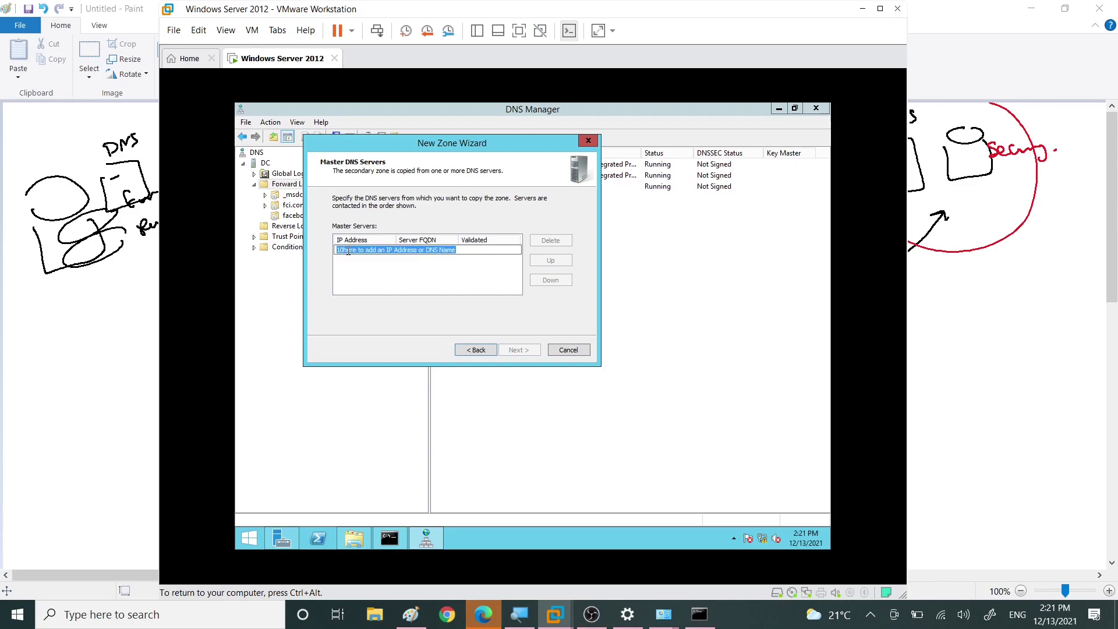
pyautogui.press('BackSpace')
pyautogui.write('10.')
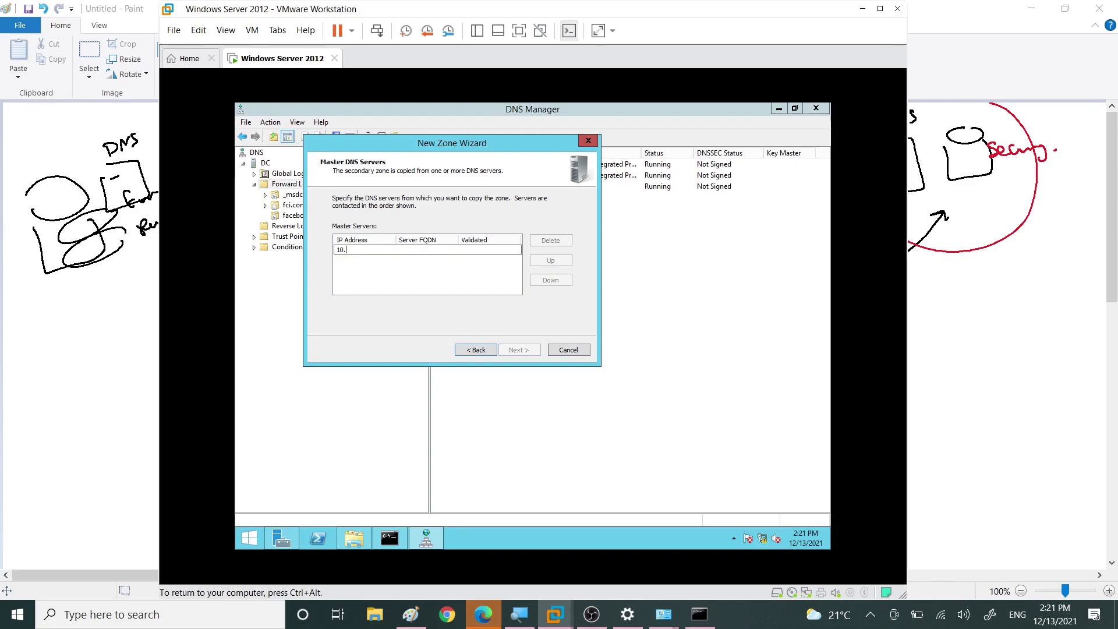
pyautogui.write('0.0.1')
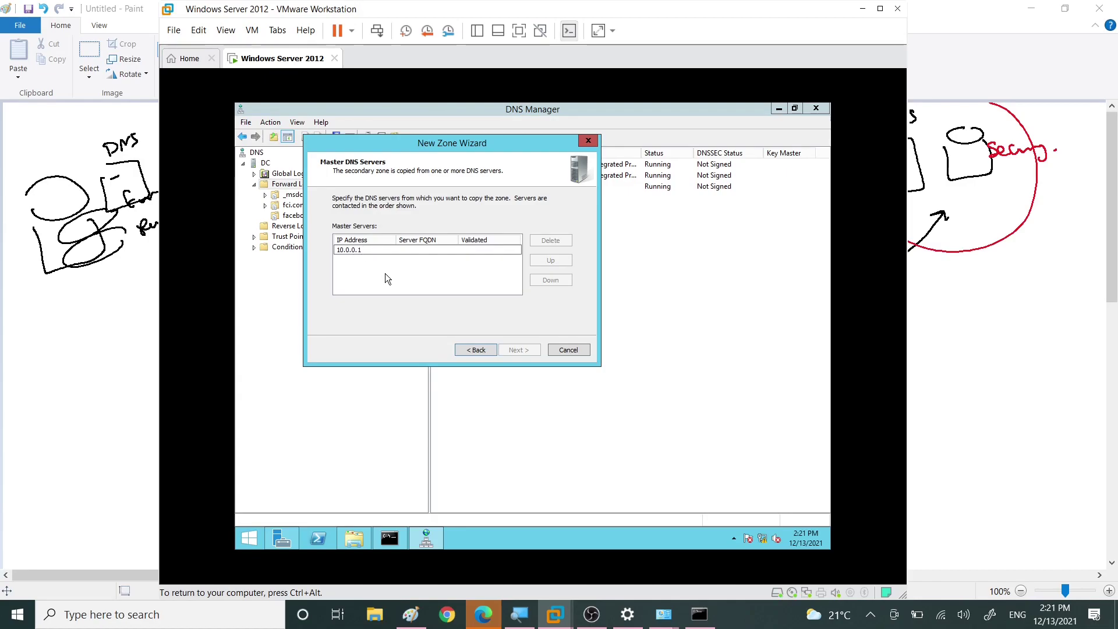
pyautogui.press('Return')
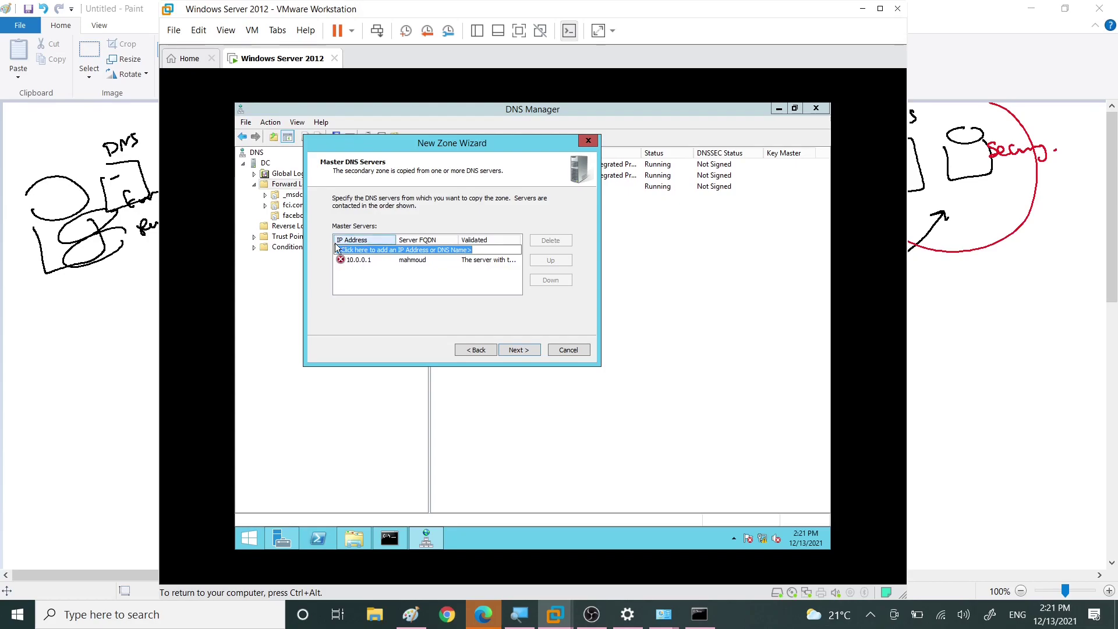
# Step: Try twice to finish the fci1.com zone, dismiss both creation errors, then cancel the wizard
pyautogui.click(517, 349)
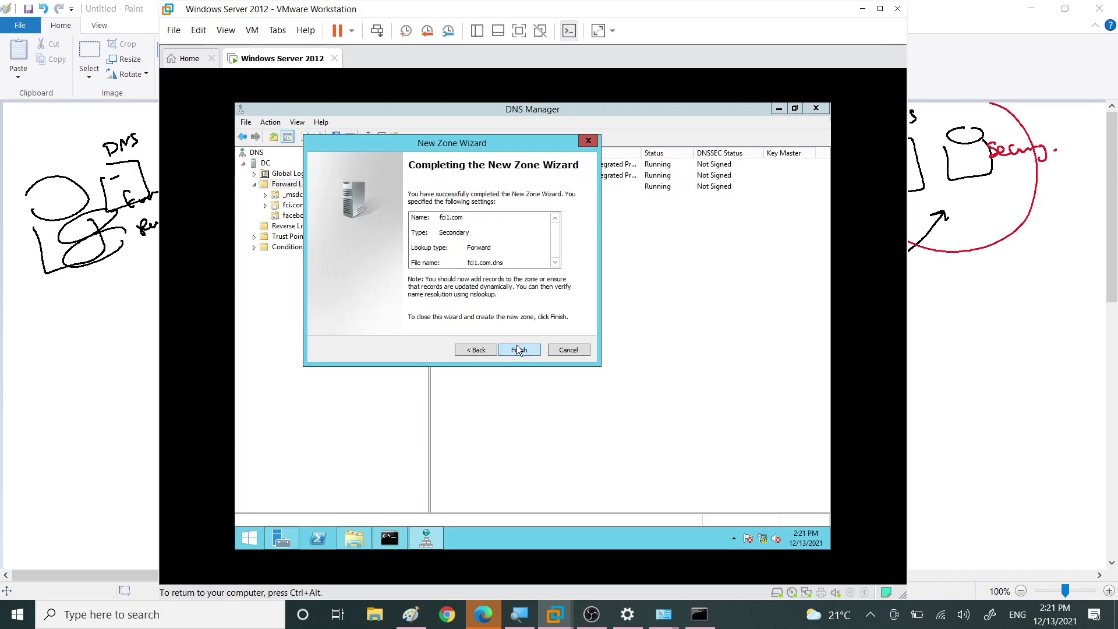
pyautogui.click(519, 348)
pyautogui.click(581, 364)
pyautogui.click(524, 351)
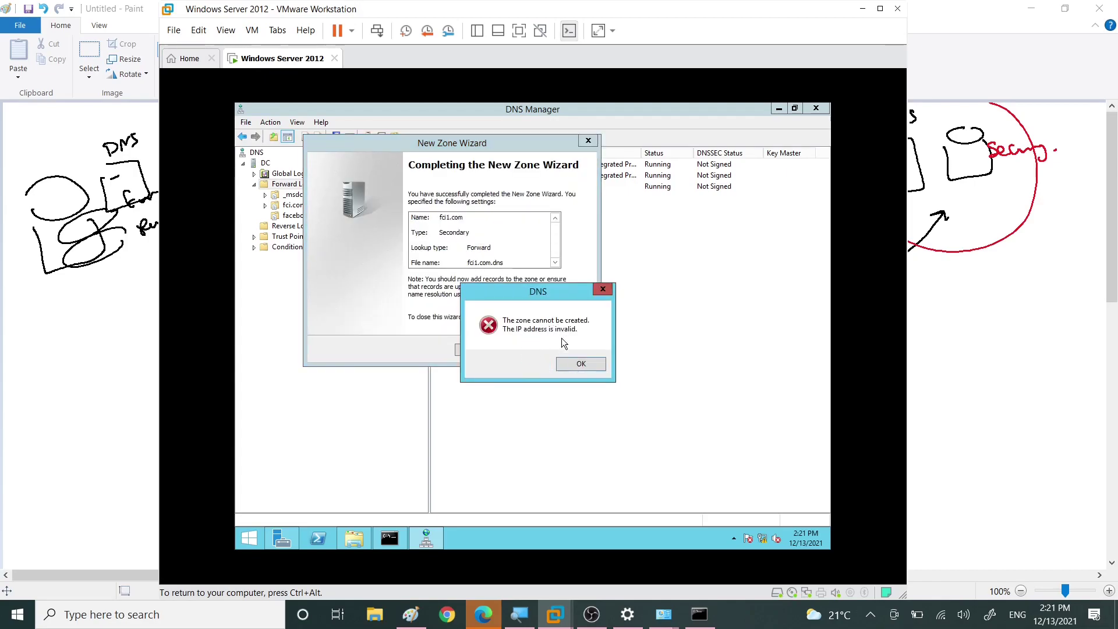
pyautogui.click(567, 370)
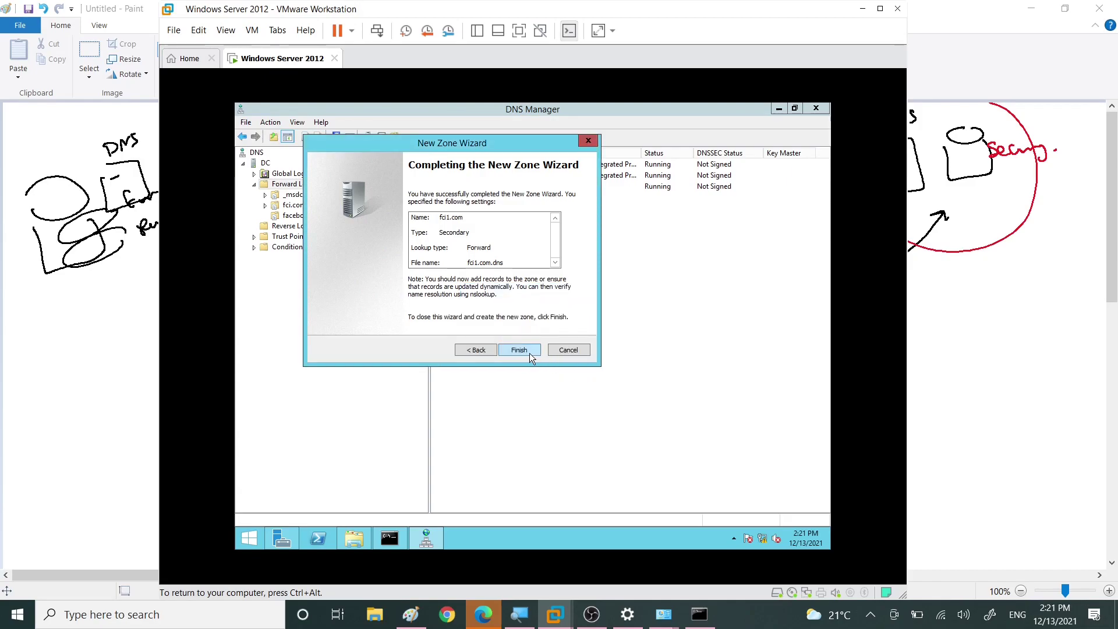
pyautogui.click(565, 350)
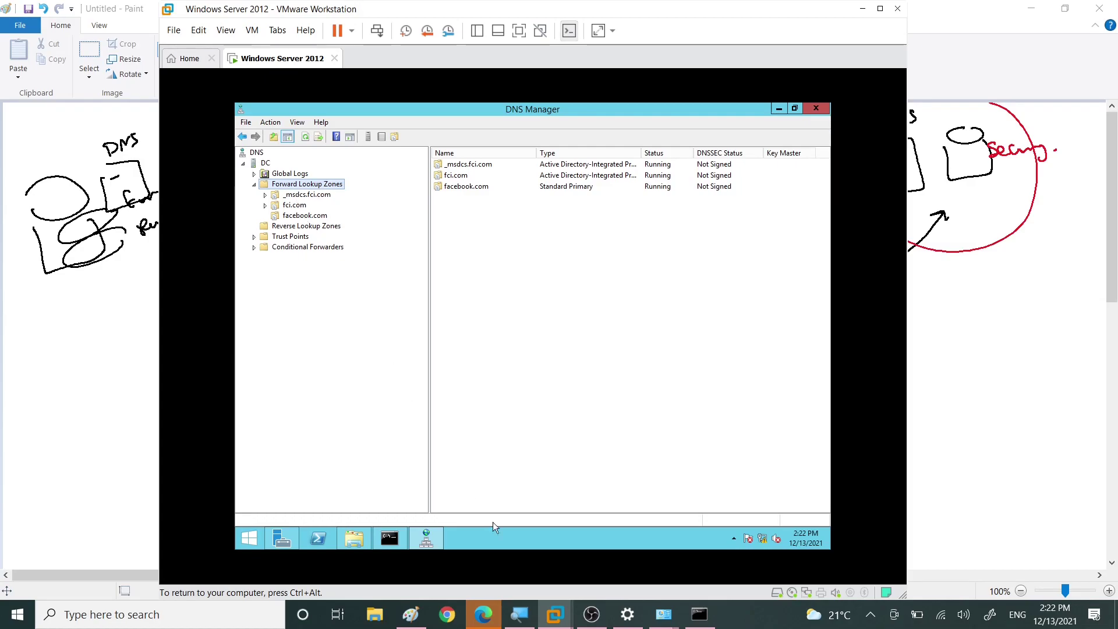
# Step: In Paint, scribble red over the primary and secondary zone cylinders
pyautogui.click(411, 614)
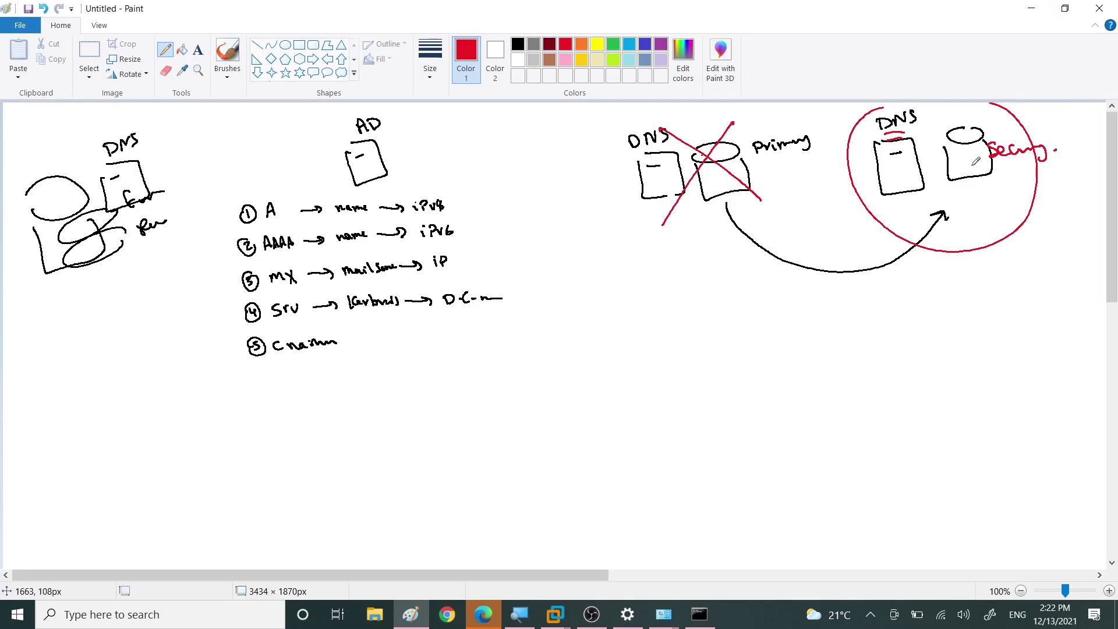
pyautogui.moveTo(722, 165)
pyautogui.mouseDown()
pyautogui.moveTo(761, 165)
pyautogui.moveTo(720, 183)
pyautogui.moveTo(763, 161)
pyautogui.moveTo(724, 163)
pyautogui.moveTo(768, 169)
pyautogui.mouseUp()
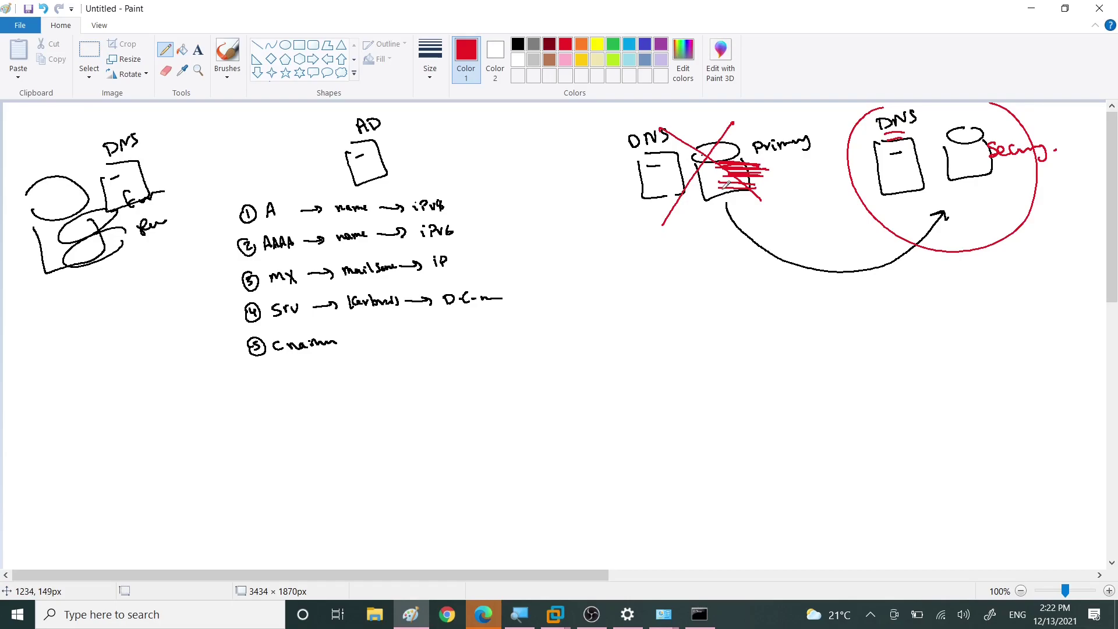
pyautogui.moveTo(996, 145)
pyautogui.mouseDown()
pyautogui.moveTo(1017, 155)
pyautogui.moveTo(1011, 168)
pyautogui.mouseUp()
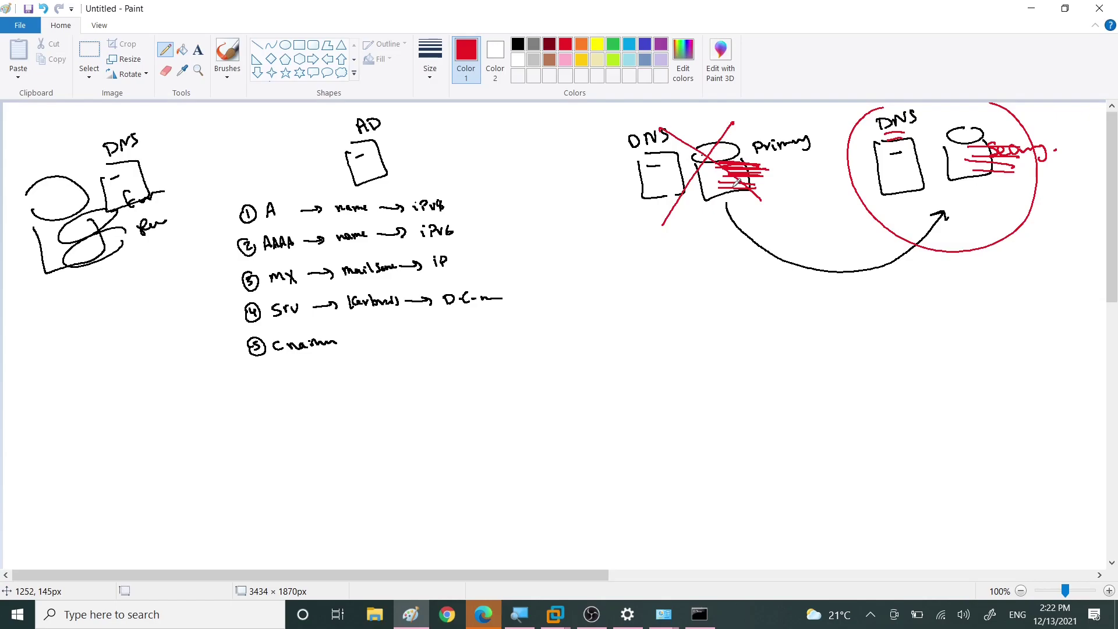
# Step: Write 'SoA(+1)' with '-1' beneath it in red below the primary server
pyautogui.moveTo(750, 209)
pyautogui.mouseDown()
pyautogui.moveTo(741, 220)
pyautogui.moveTo(778, 226)
pyautogui.moveTo(777, 216)
pyautogui.mouseUp()
pyautogui.moveTo(793, 210)
pyautogui.mouseDown()
pyautogui.moveTo(785, 220)
pyautogui.moveTo(796, 226)
pyautogui.moveTo(808, 213)
pyautogui.mouseUp()
pyautogui.moveTo(796, 207)
pyautogui.mouseDown()
pyautogui.moveTo(799, 226)
pyautogui.moveTo(814, 223)
pyautogui.mouseUp()
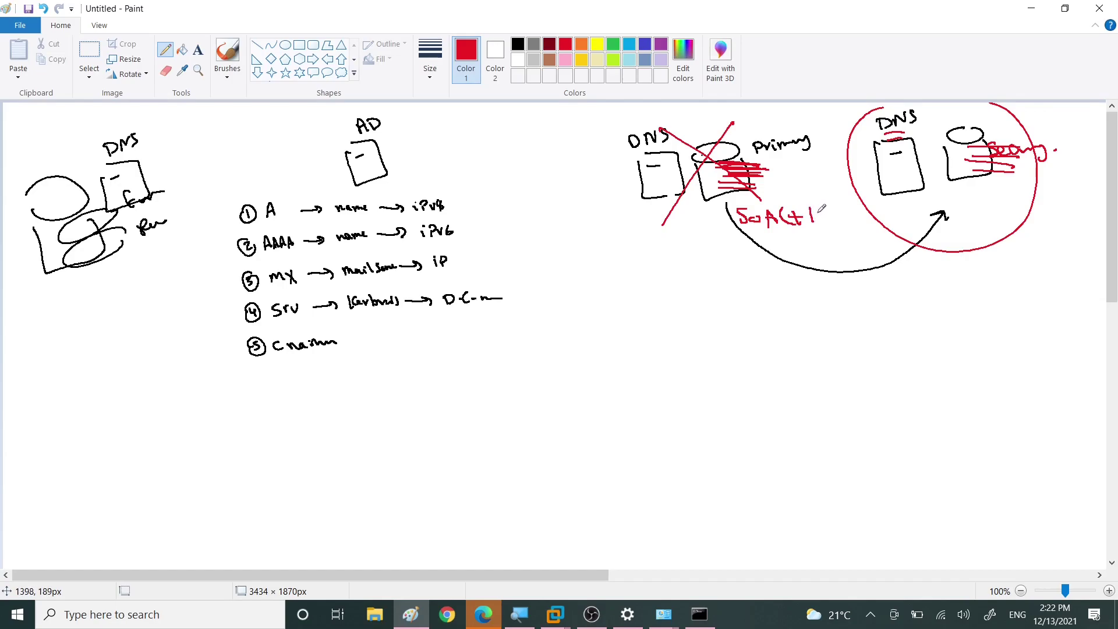
pyautogui.moveTo(795, 239); pyautogui.dragTo(825, 229)
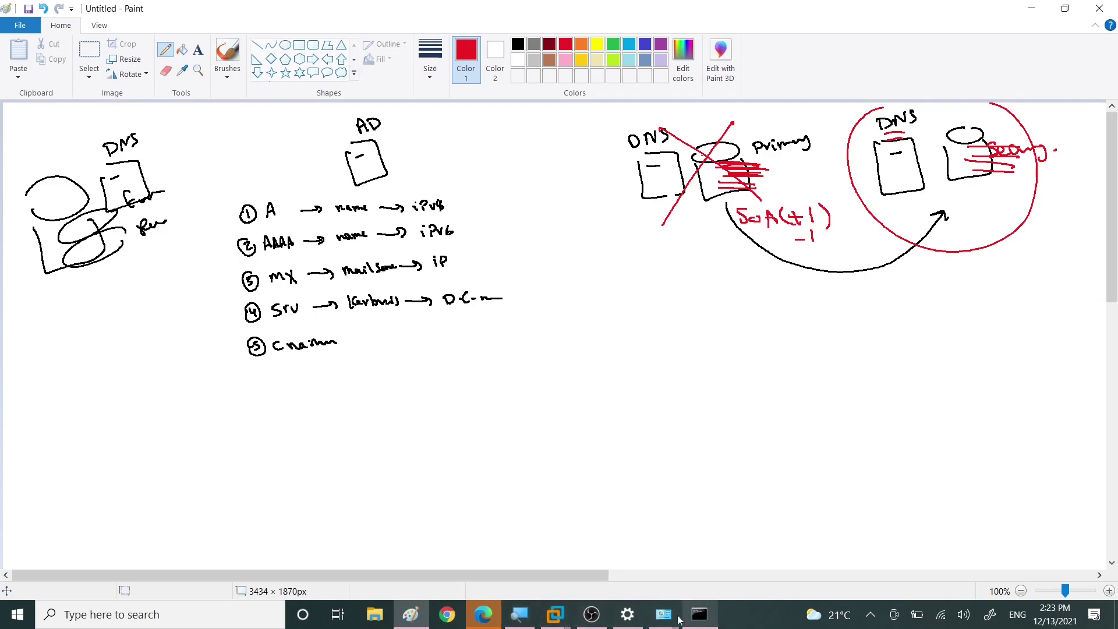
# Step: Back in DNS Manager, open facebook.com's records and inspect its SOA record, serial 1
pyautogui.click(562, 615)
pyautogui.click(635, 533)
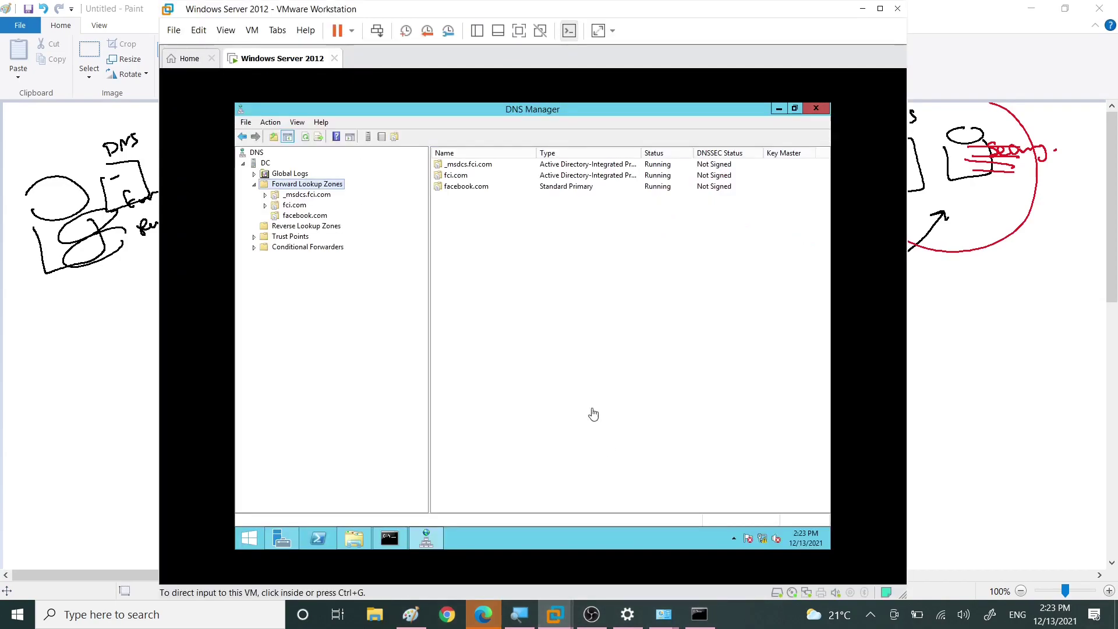
pyautogui.click(294, 209)
pyautogui.click(299, 216)
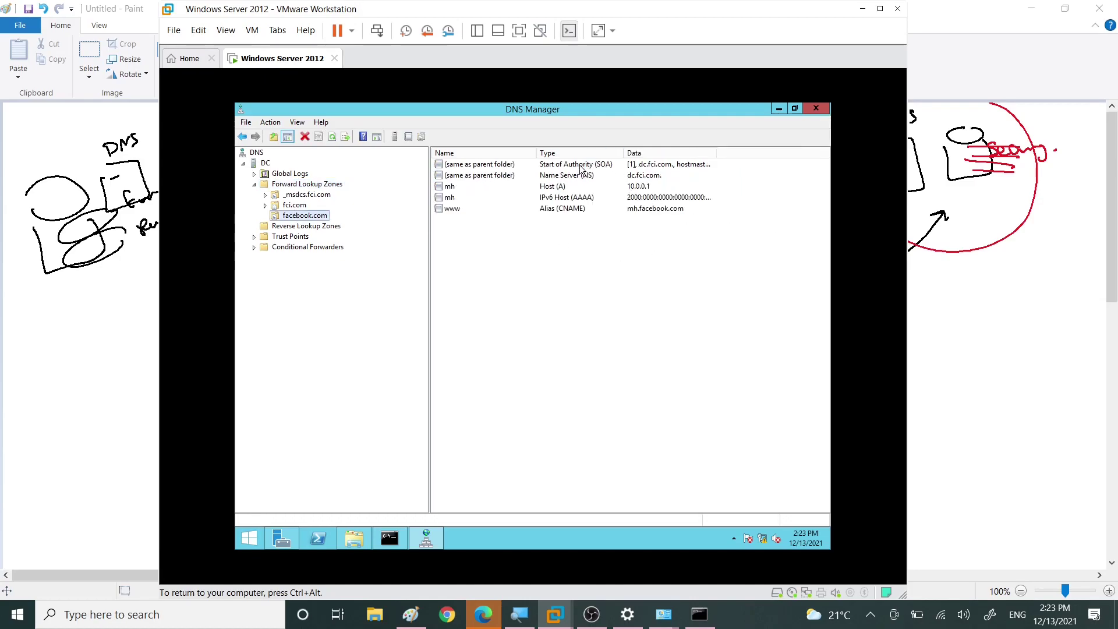
pyautogui.click(600, 166)
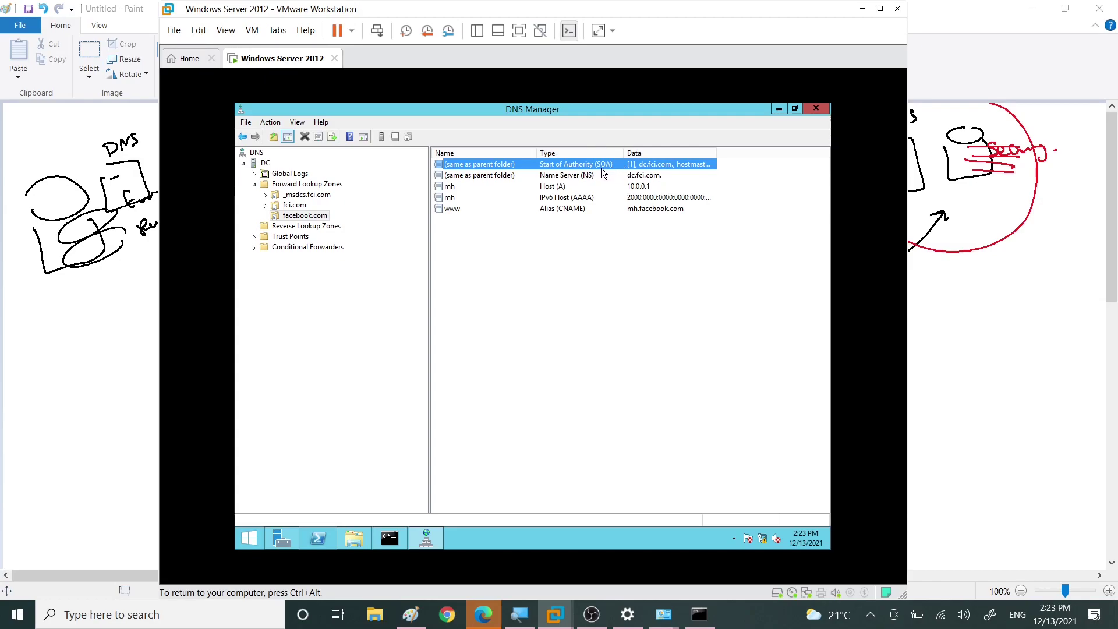
# Step: Show fci.com's records and select its SOA row with serial 34
pyautogui.click(275, 207)
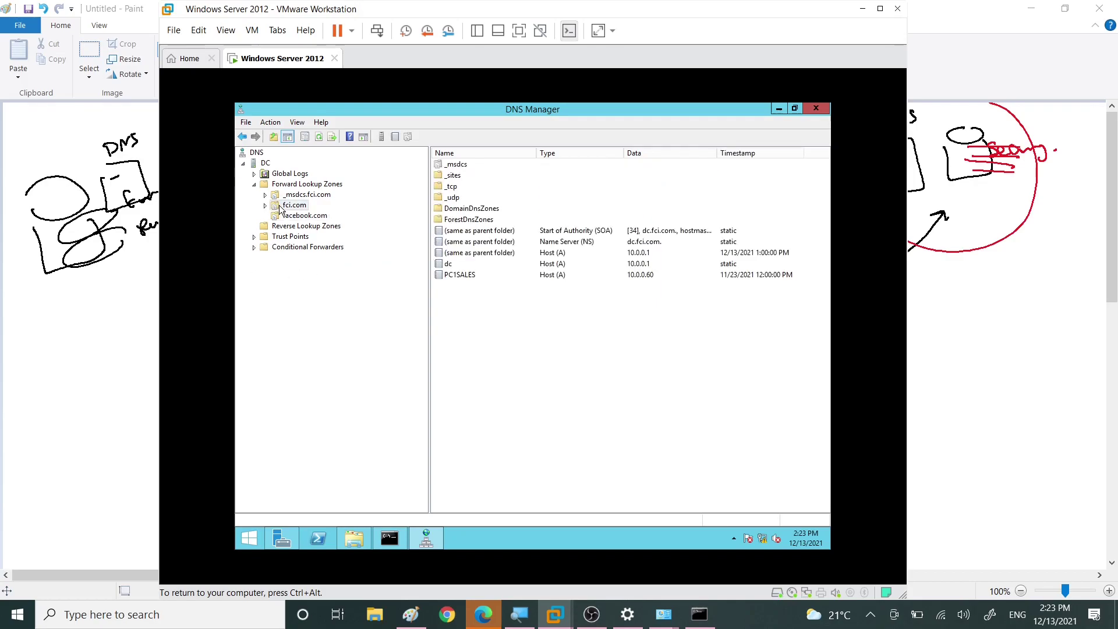
pyautogui.click(282, 208)
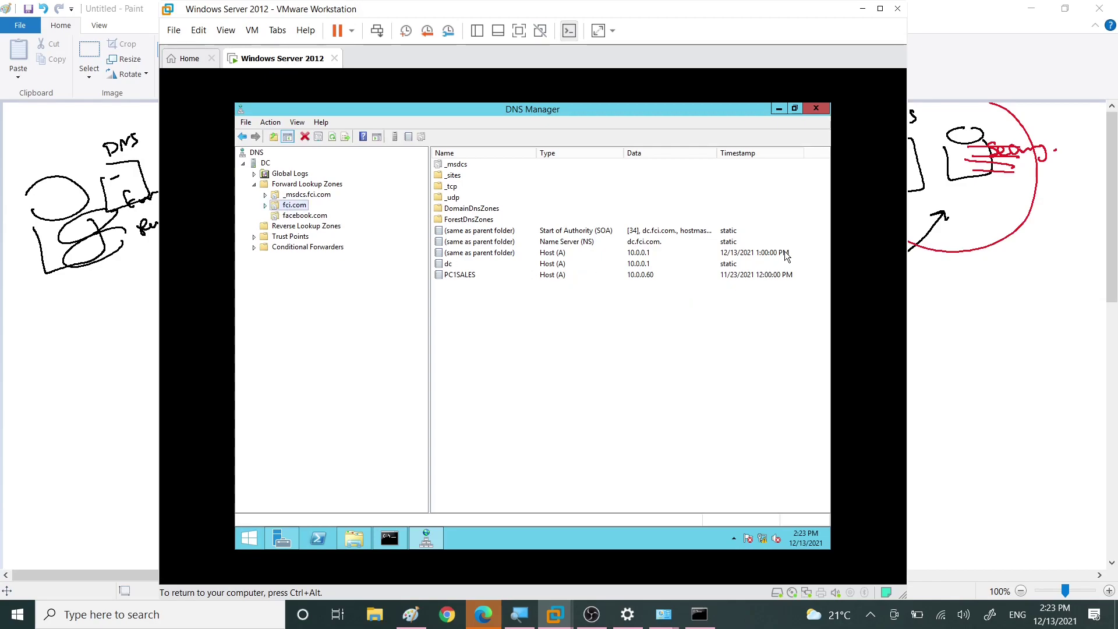
pyautogui.click(640, 232)
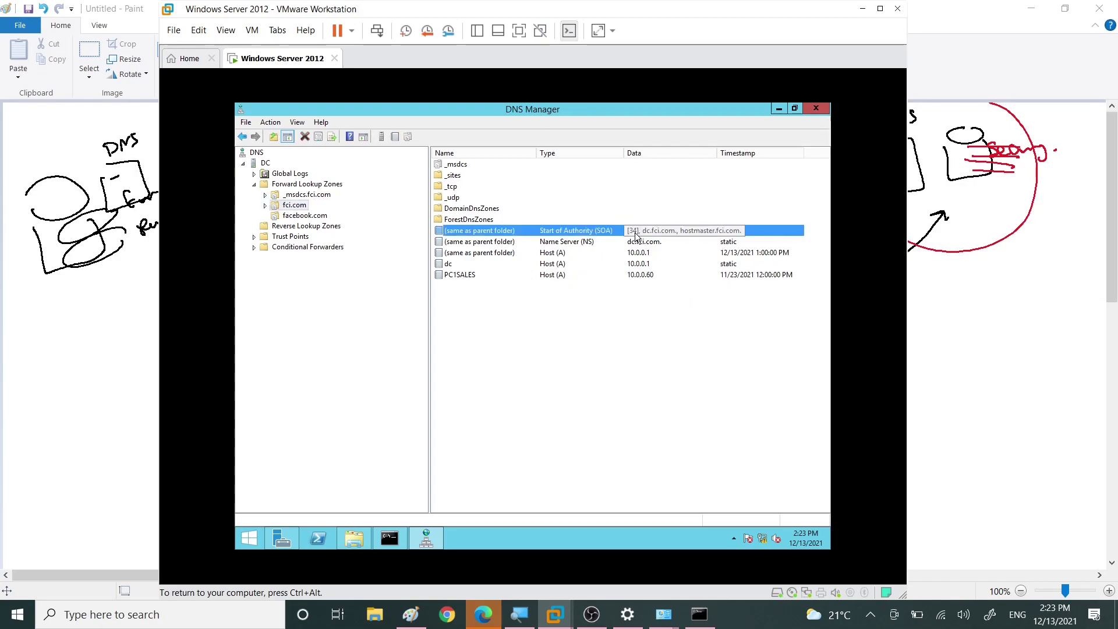
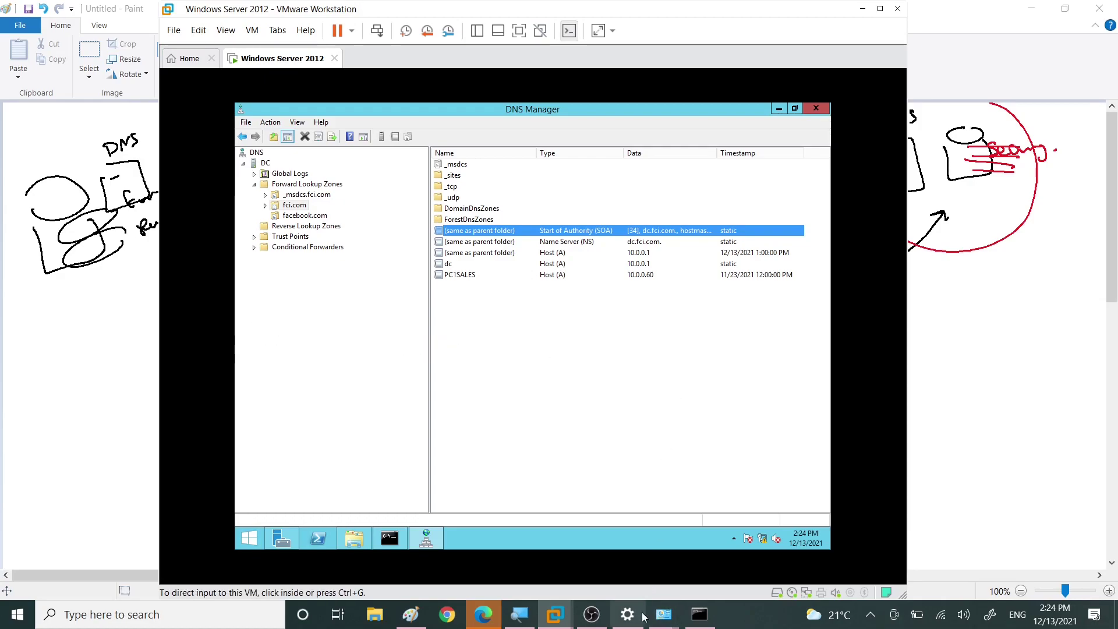
# Step: In the Paint diagram, underline Primary in red, write +AD, and enclose both servers in an outline
pyautogui.click(411, 615)
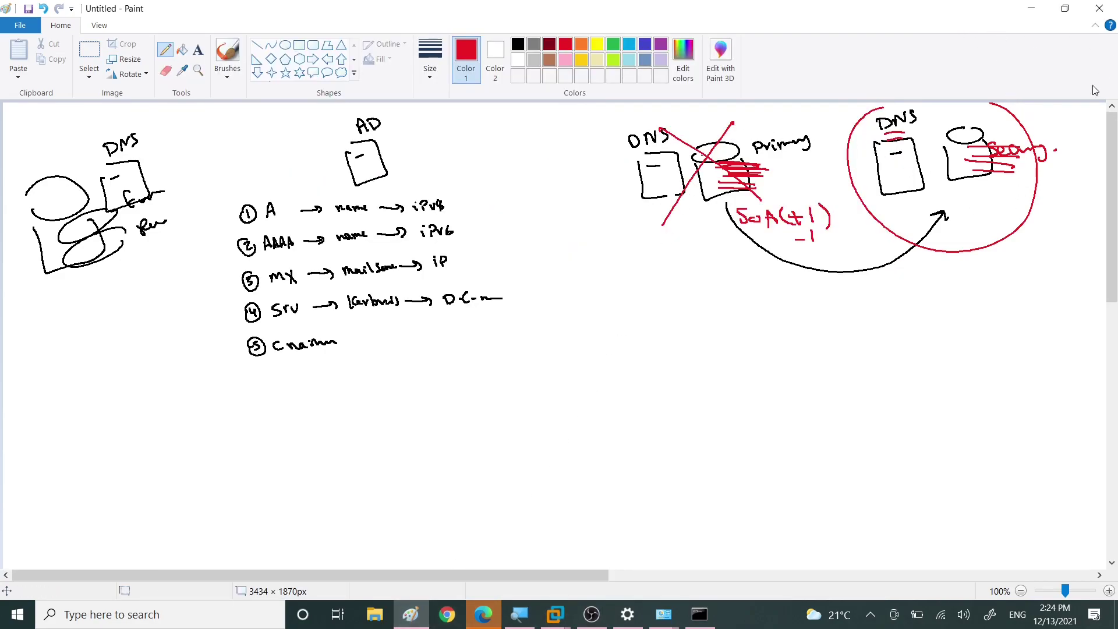
pyautogui.moveTo(761, 157)
pyautogui.mouseDown()
pyautogui.moveTo(803, 155)
pyautogui.moveTo(788, 155)
pyautogui.mouseUp()
pyautogui.moveTo(762, 118)
pyautogui.mouseDown()
pyautogui.moveTo(796, 125)
pyautogui.moveTo(808, 108)
pyautogui.moveTo(810, 131)
pyautogui.mouseUp()
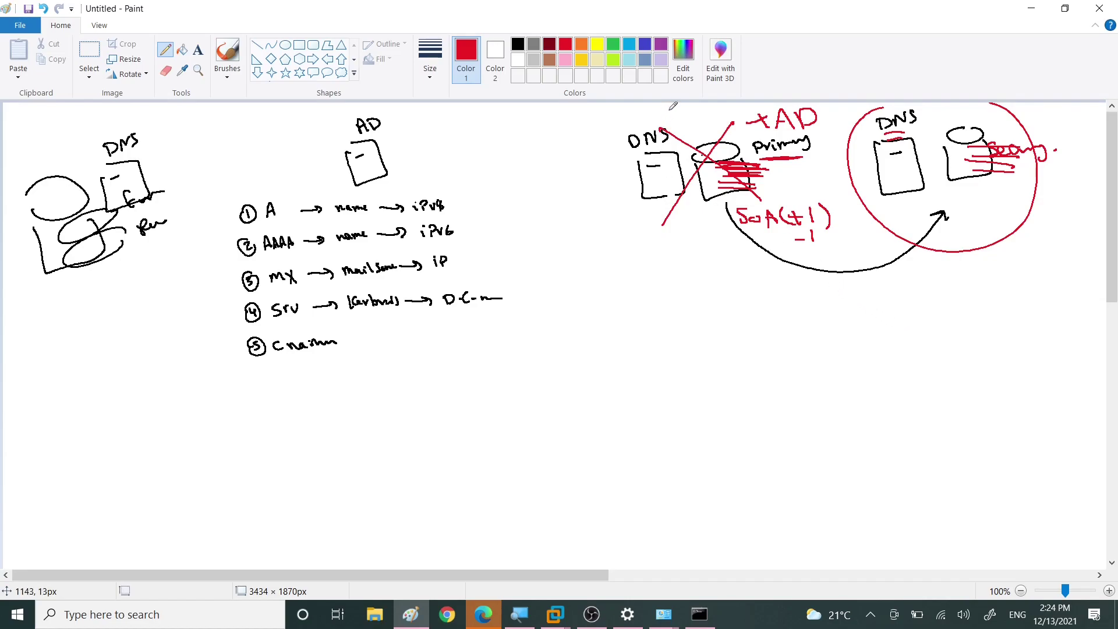
pyautogui.moveTo(676, 111)
pyautogui.mouseDown()
pyautogui.moveTo(594, 242)
pyautogui.moveTo(682, 104)
pyautogui.moveTo(1082, 155)
pyautogui.moveTo(795, 259)
pyautogui.moveTo(539, 301)
pyautogui.moveTo(607, 231)
pyautogui.mouseUp()
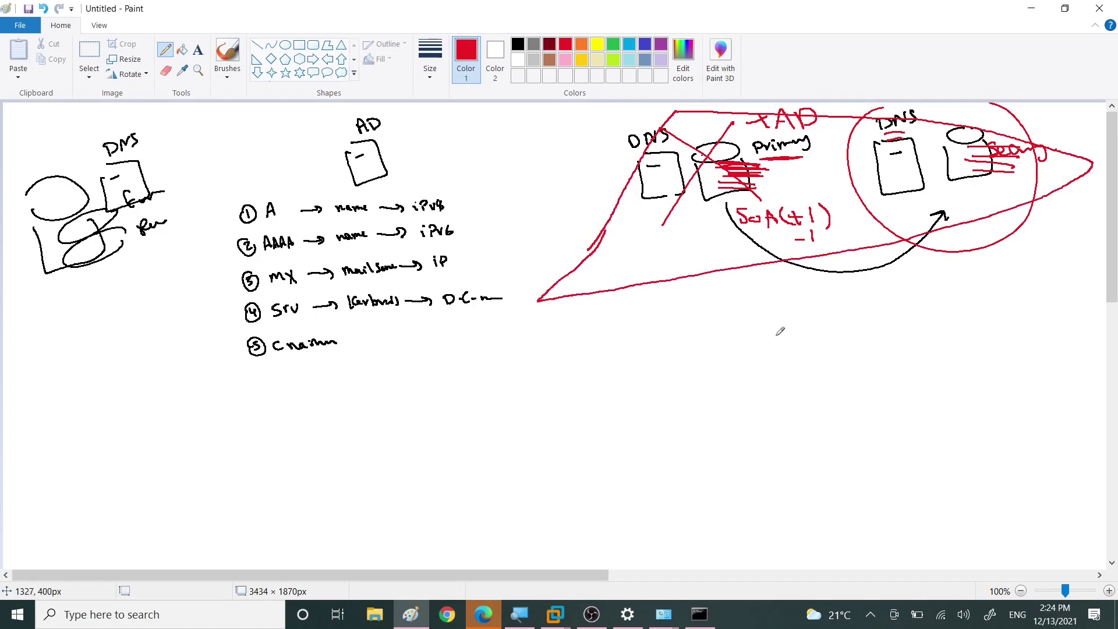
# Step: Sketch a lower outline with a server box and cylinder, linked up to the primary and secondary servers
pyautogui.moveTo(745, 298)
pyautogui.mouseDown()
pyautogui.moveTo(694, 442)
pyautogui.moveTo(984, 415)
pyautogui.moveTo(745, 296)
pyautogui.mouseUp()
pyautogui.moveTo(880, 367)
pyautogui.mouseDown()
pyautogui.moveTo(848, 367)
pyautogui.moveTo(906, 418)
pyautogui.moveTo(885, 367)
pyautogui.mouseUp()
pyautogui.moveTo(861, 384); pyautogui.dragTo(881, 382)
pyautogui.moveTo(826, 247)
pyautogui.mouseDown()
pyautogui.moveTo(839, 311)
pyautogui.moveTo(821, 325)
pyautogui.mouseUp()
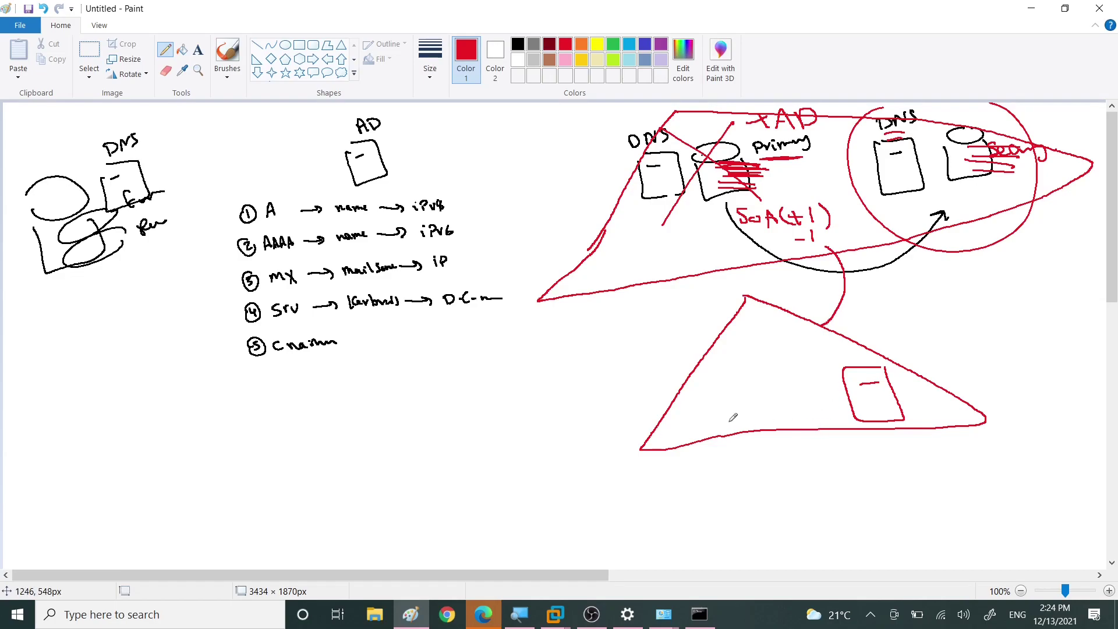
pyautogui.moveTo(921, 370)
pyautogui.mouseDown()
pyautogui.moveTo(931, 354)
pyautogui.moveTo(913, 379)
pyautogui.moveTo(911, 364)
pyautogui.mouseUp()
pyautogui.moveTo(910, 384)
pyautogui.mouseDown()
pyautogui.moveTo(927, 418)
pyautogui.moveTo(960, 382)
pyautogui.moveTo(983, 389)
pyautogui.mouseUp()
pyautogui.moveTo(950, 400)
pyautogui.mouseDown()
pyautogui.moveTo(976, 399)
pyautogui.moveTo(970, 411)
pyautogui.mouseUp()
pyautogui.moveTo(953, 409)
pyautogui.mouseDown()
pyautogui.moveTo(973, 407)
pyautogui.moveTo(694, 205)
pyautogui.moveTo(716, 204)
pyautogui.mouseUp()
pyautogui.moveTo(953, 361); pyautogui.dragTo(983, 162)
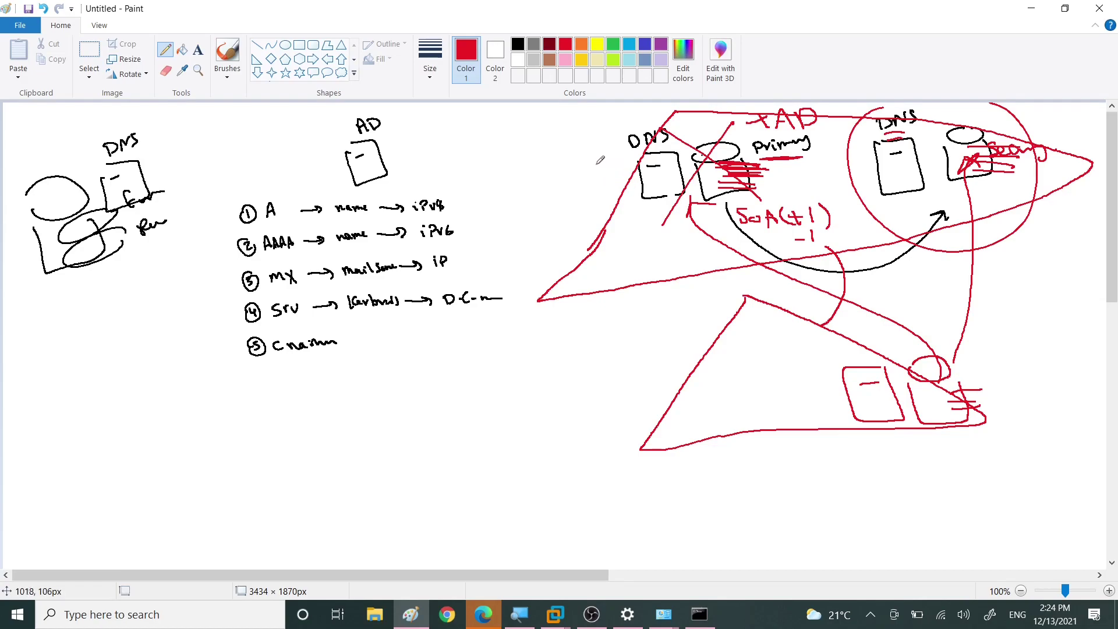
# Step: Draw a red cylinder left of the DNS box and start labelling it Stub
pyautogui.moveTo(580, 165)
pyautogui.mouseDown()
pyautogui.moveTo(617, 172)
pyautogui.moveTo(573, 182)
pyautogui.moveTo(617, 221)
pyautogui.moveTo(616, 175)
pyautogui.mouseUp()
pyautogui.moveTo(537, 144)
pyautogui.mouseDown()
pyautogui.moveTo(548, 163)
pyautogui.moveTo(535, 170)
pyautogui.mouseUp()
pyautogui.moveTo(550, 125)
pyautogui.mouseDown()
pyautogui.moveTo(557, 157)
pyautogui.moveTo(566, 141)
pyautogui.mouseUp()
# Step: Finish the Stub label, sketch two small server boxes linked to it, then cross Stub out
pyautogui.moveTo(560, 140)
pyautogui.mouseDown()
pyautogui.moveTo(579, 152)
pyautogui.moveTo(590, 140)
pyautogui.moveTo(580, 148)
pyautogui.mouseUp()
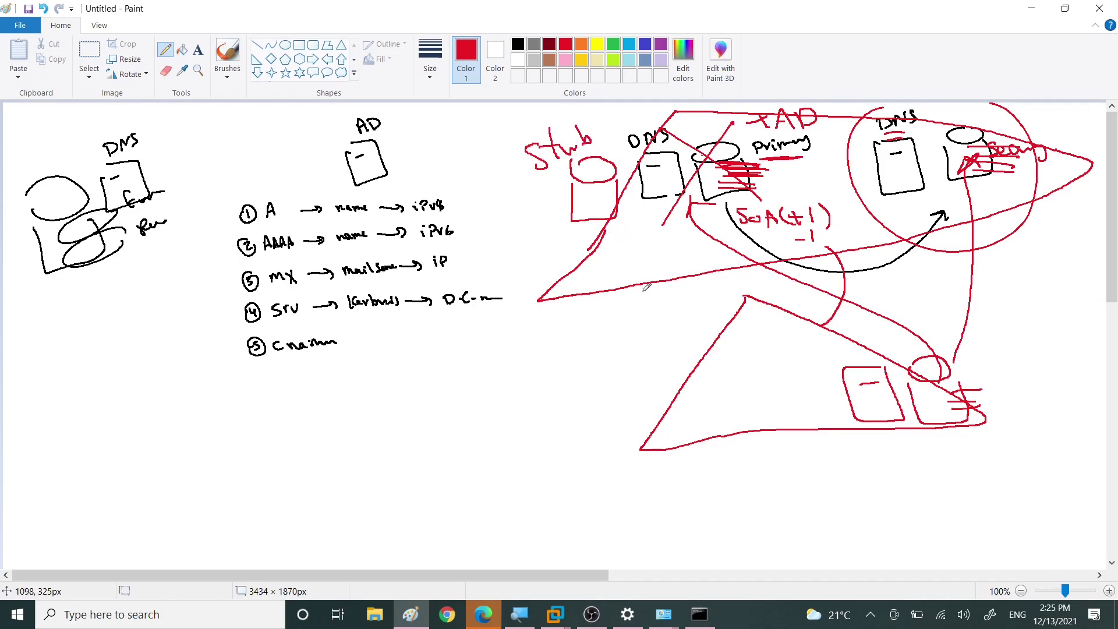
pyautogui.moveTo(627, 258)
pyautogui.mouseDown()
pyautogui.moveTo(644, 258)
pyautogui.moveTo(655, 284)
pyautogui.mouseUp()
pyautogui.moveTo(699, 390); pyautogui.dragTo(727, 415)
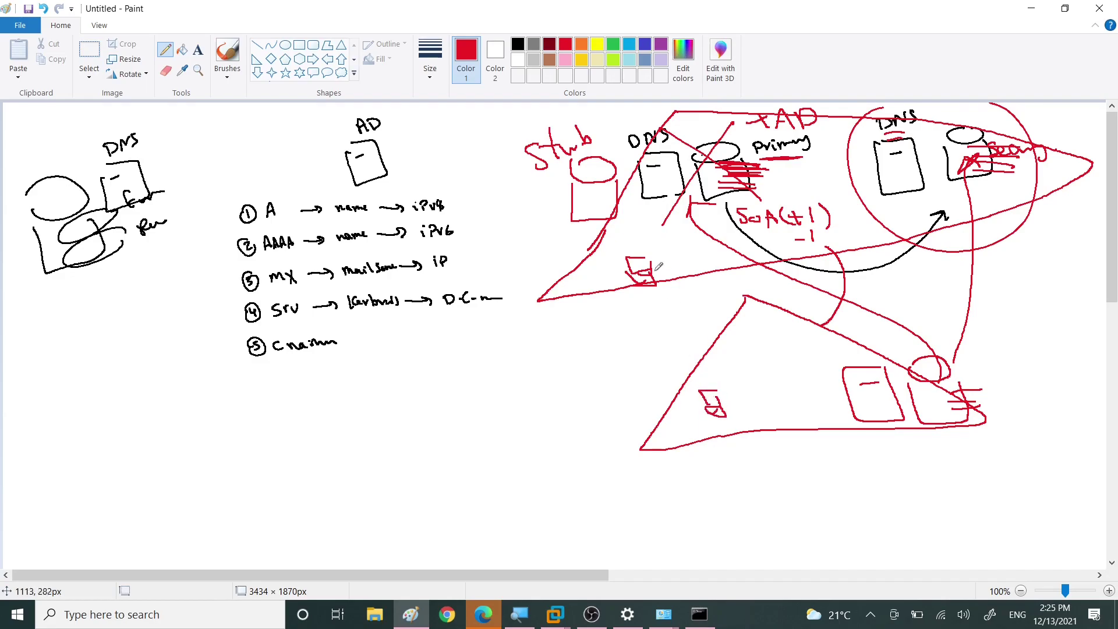
pyautogui.moveTo(632, 273)
pyautogui.mouseDown()
pyautogui.moveTo(580, 259)
pyautogui.moveTo(564, 209)
pyautogui.moveTo(573, 209)
pyautogui.moveTo(563, 213)
pyautogui.mouseUp()
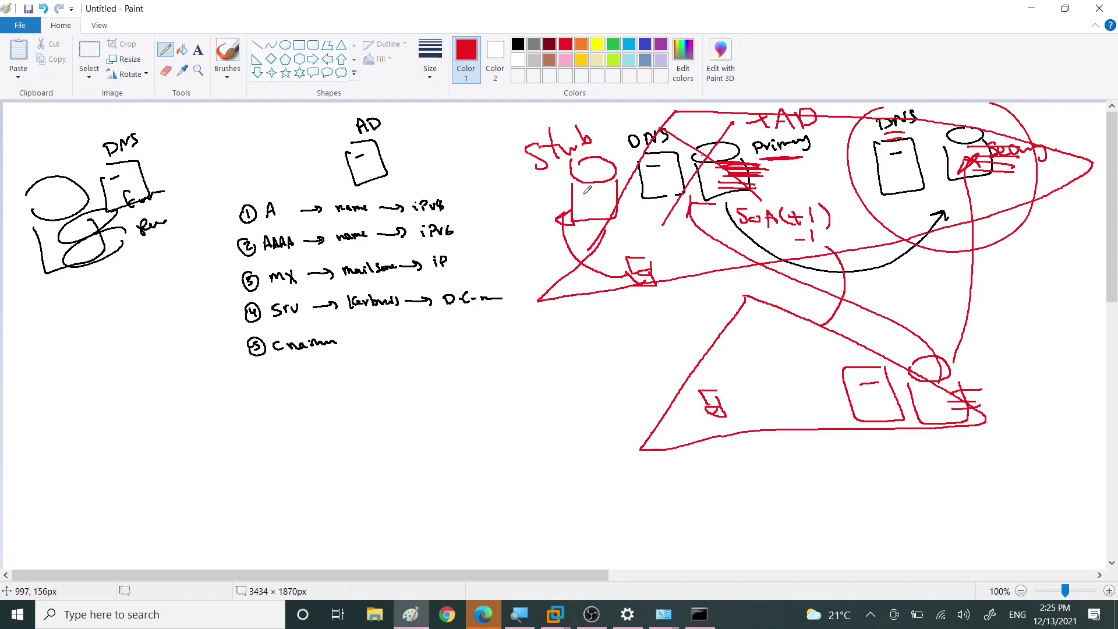
pyautogui.moveTo(606, 194)
pyautogui.mouseDown()
pyautogui.moveTo(865, 362)
pyautogui.moveTo(845, 352)
pyautogui.moveTo(858, 341)
pyautogui.mouseUp()
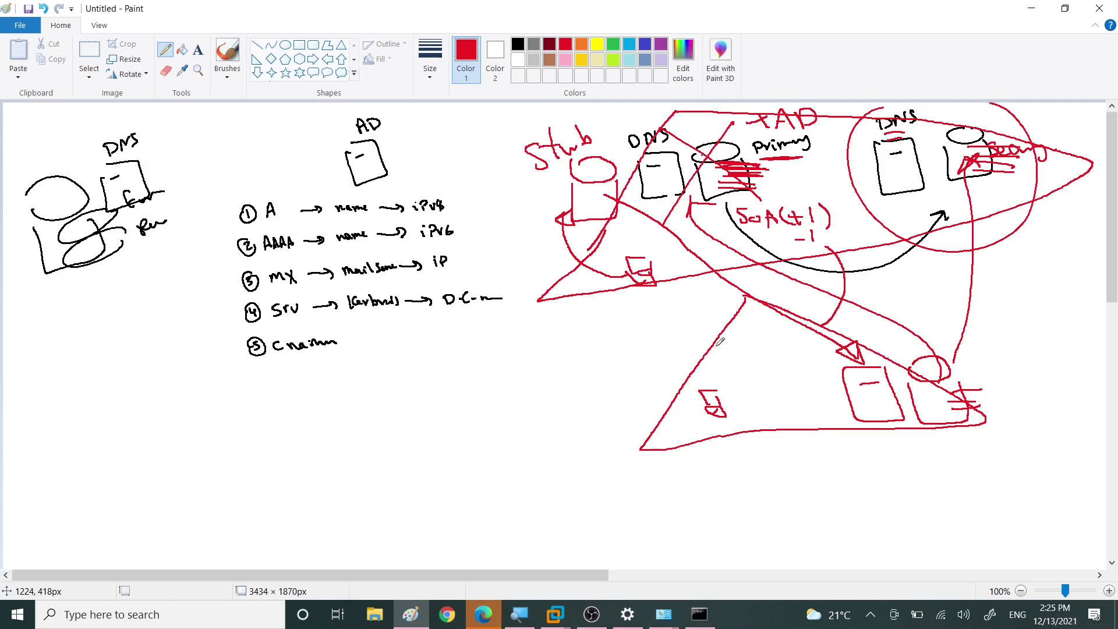
pyautogui.moveTo(597, 121); pyautogui.dragTo(529, 219)
pyautogui.moveTo(550, 125); pyautogui.dragTo(620, 169)
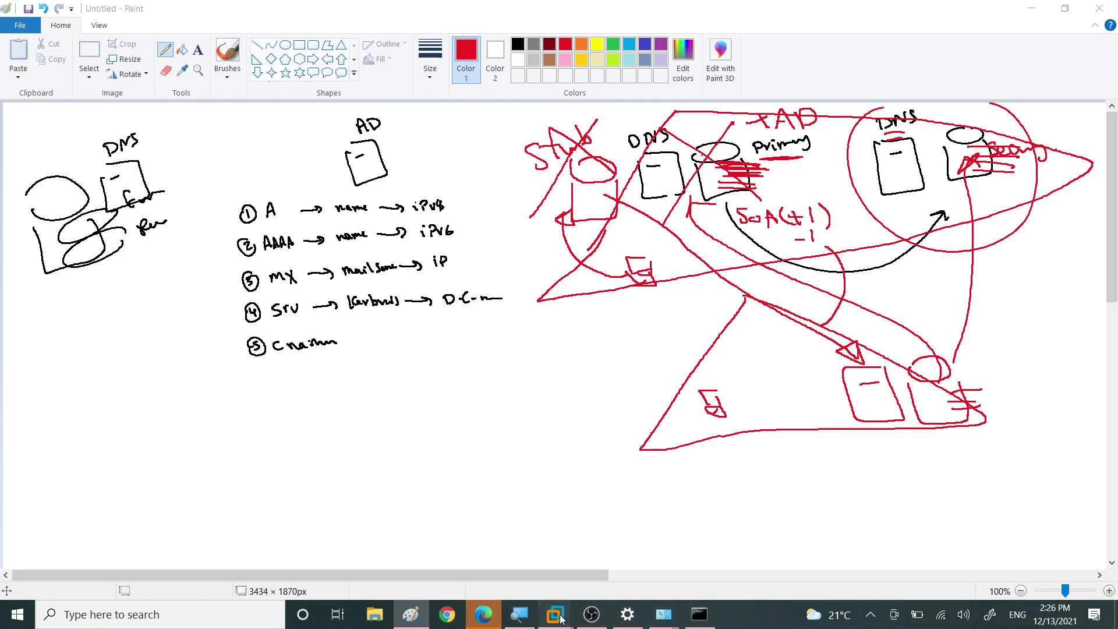
# Step: On the Windows Server VM, start the New Zone wizard for Forward Lookup Zones
pyautogui.moveTo(555, 615)
pyautogui.click(630, 544)
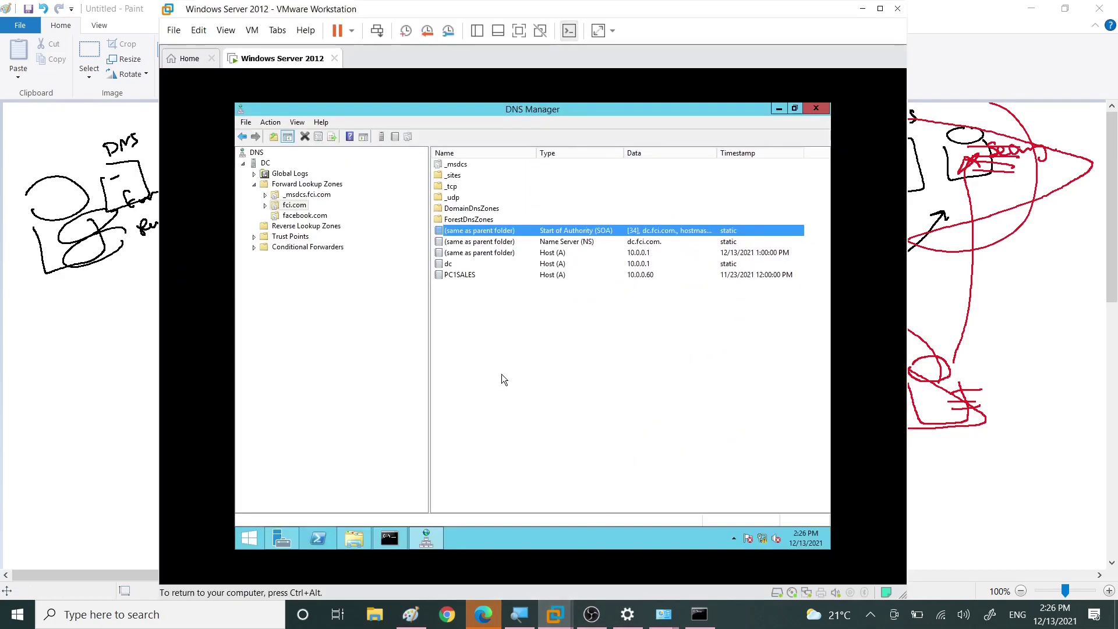
pyautogui.click(282, 184)
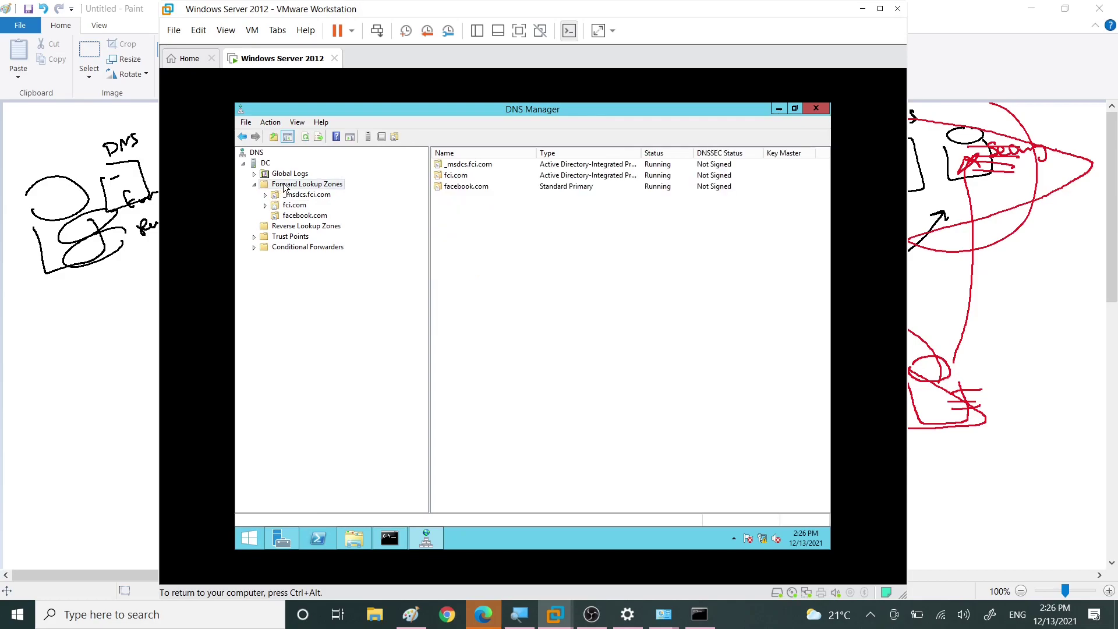
pyautogui.rightClick(284, 186)
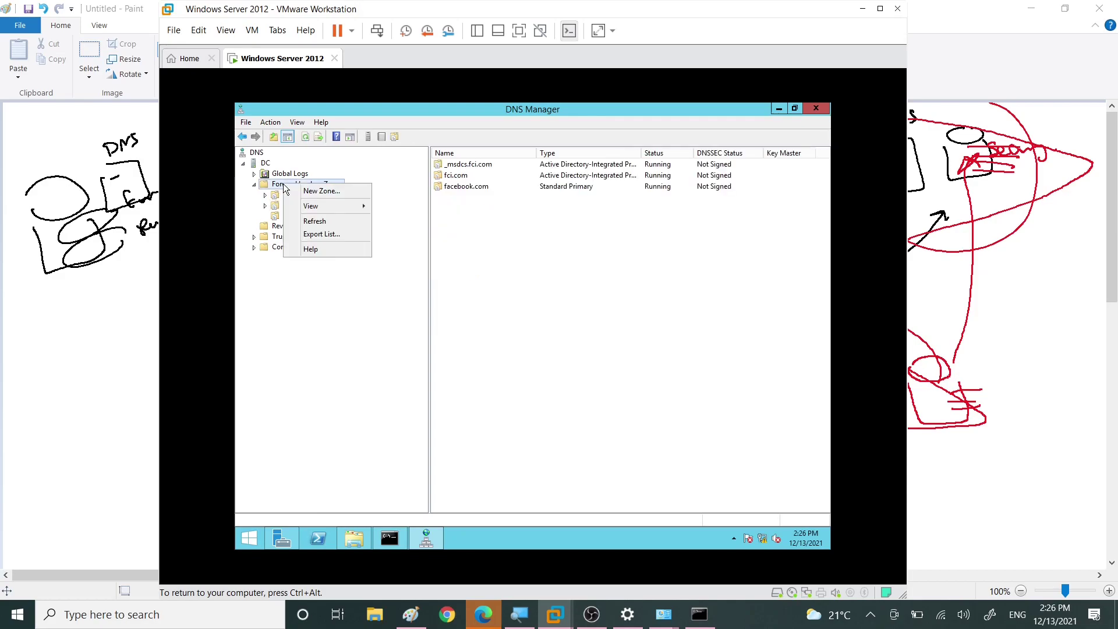
pyautogui.click(315, 192)
pyautogui.click(462, 323)
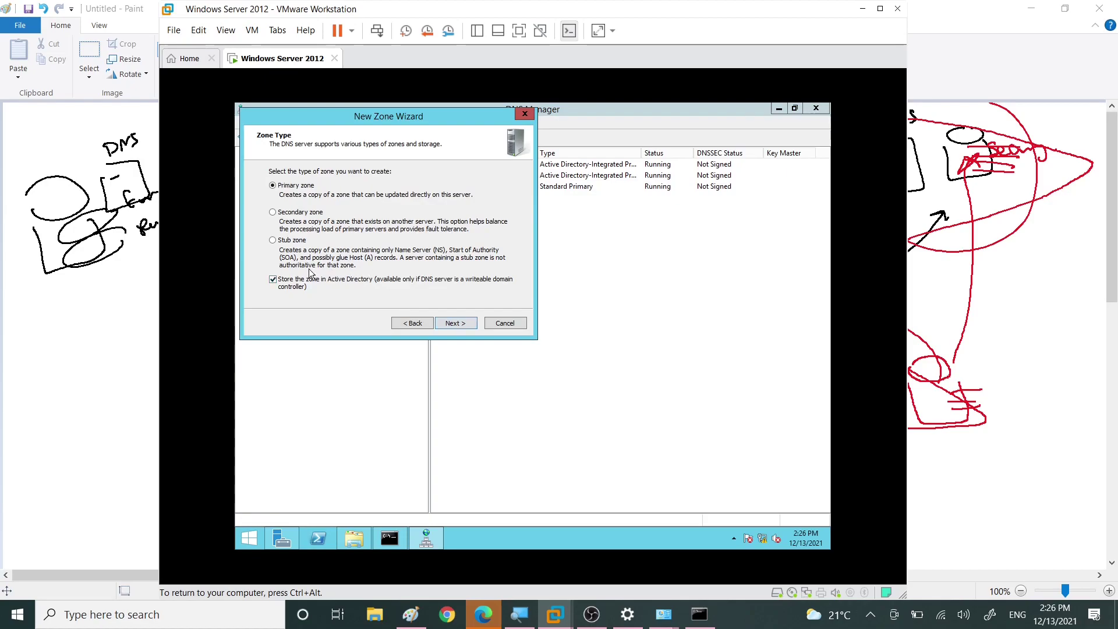
# Step: Choose a stub zone type that is not stored in Active Directory
pyautogui.click(273, 241)
pyautogui.click(272, 280)
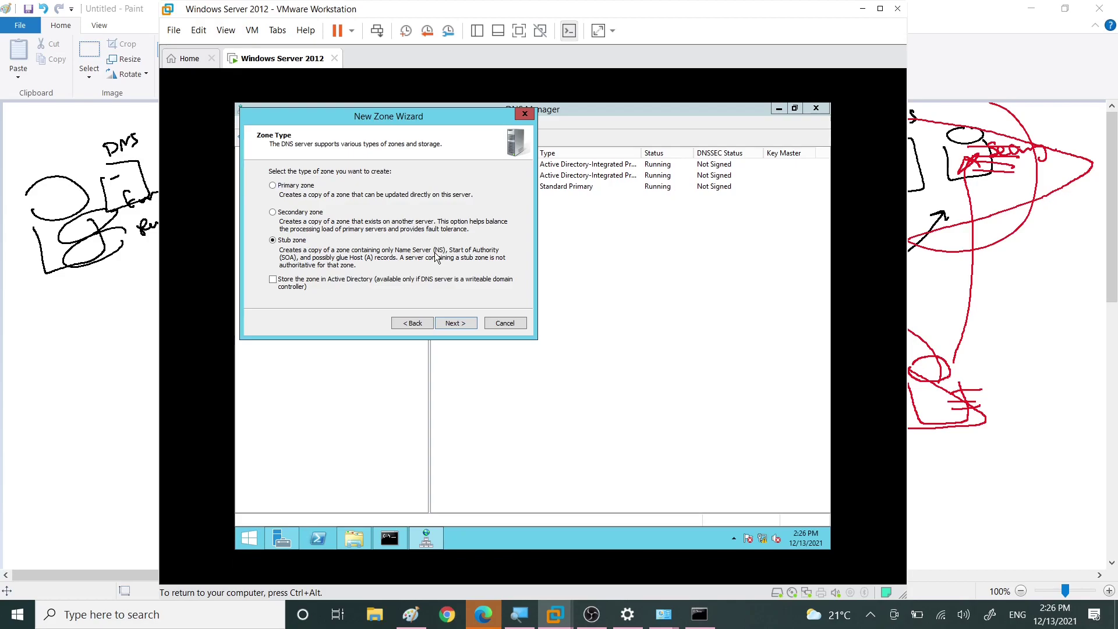
pyautogui.click(456, 323)
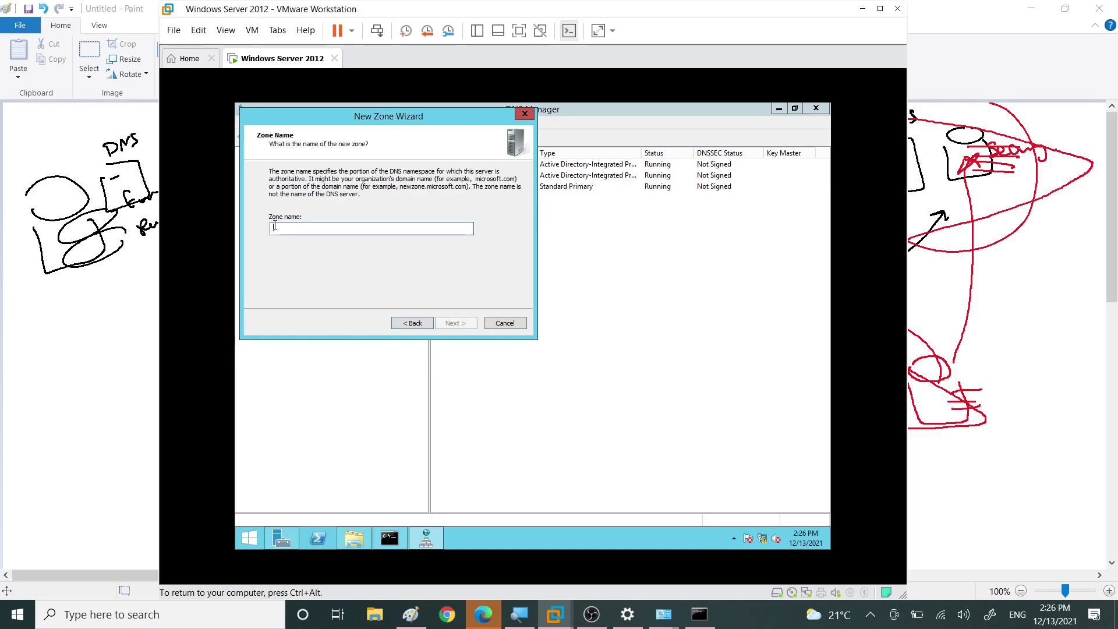
# Step: Name the zone fci2.com and accept the zone file fci2.com.dns
pyautogui.write('f')
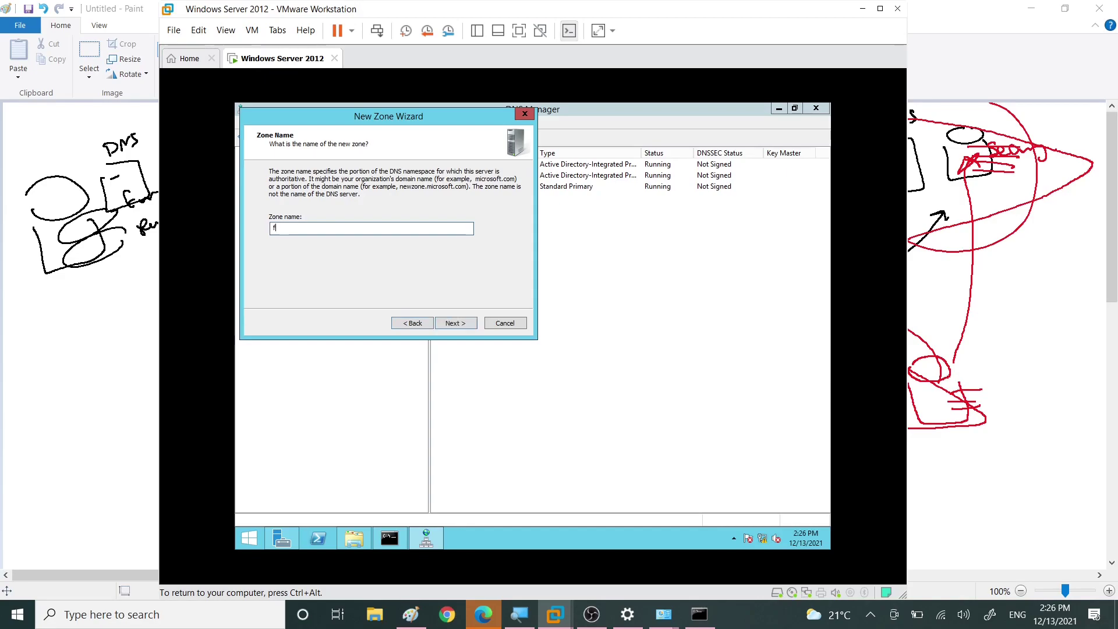
pyautogui.write('oi1.con')
pyautogui.press('BackSpace')
pyautogui.click(282, 228)
pyautogui.press('BackSpace')
pyautogui.write('2')
pyautogui.press('Return')
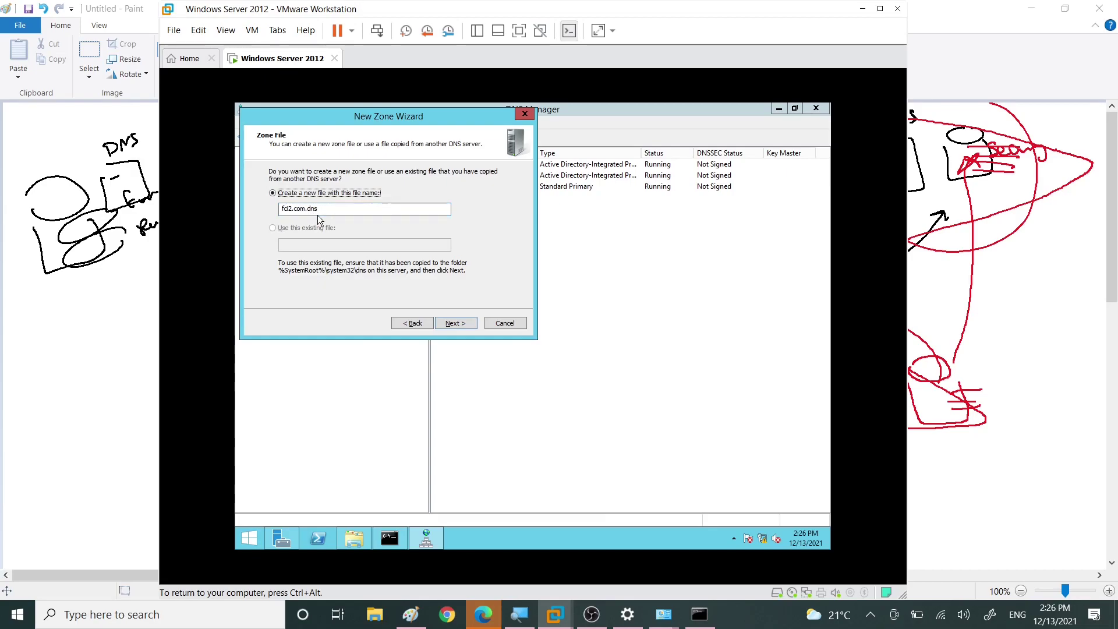
pyautogui.click(455, 323)
# Step: Add 10.0.0.20 as the master server and finish the wizard
pyautogui.click(355, 223)
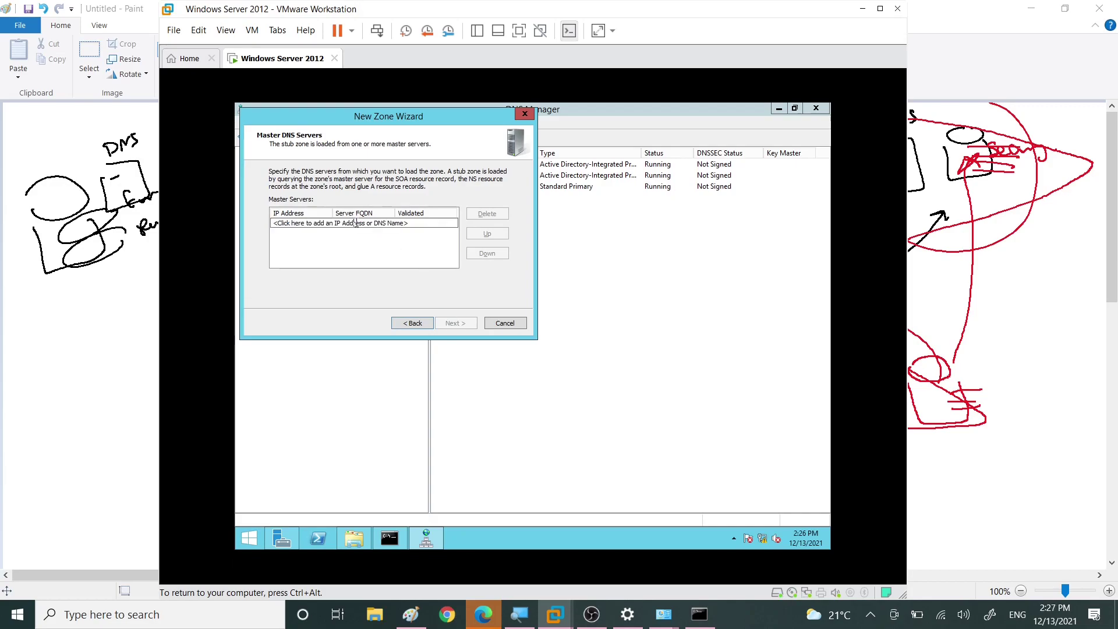
pyautogui.moveTo(415, 223); pyautogui.dragTo(244, 219)
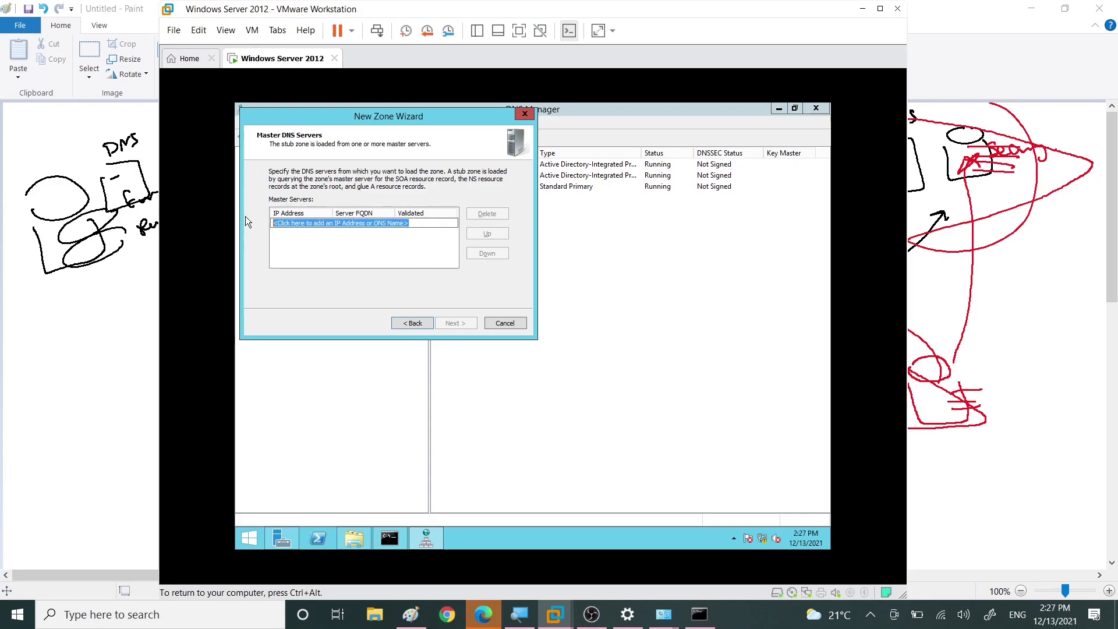
pyautogui.write('10.0.0.20')
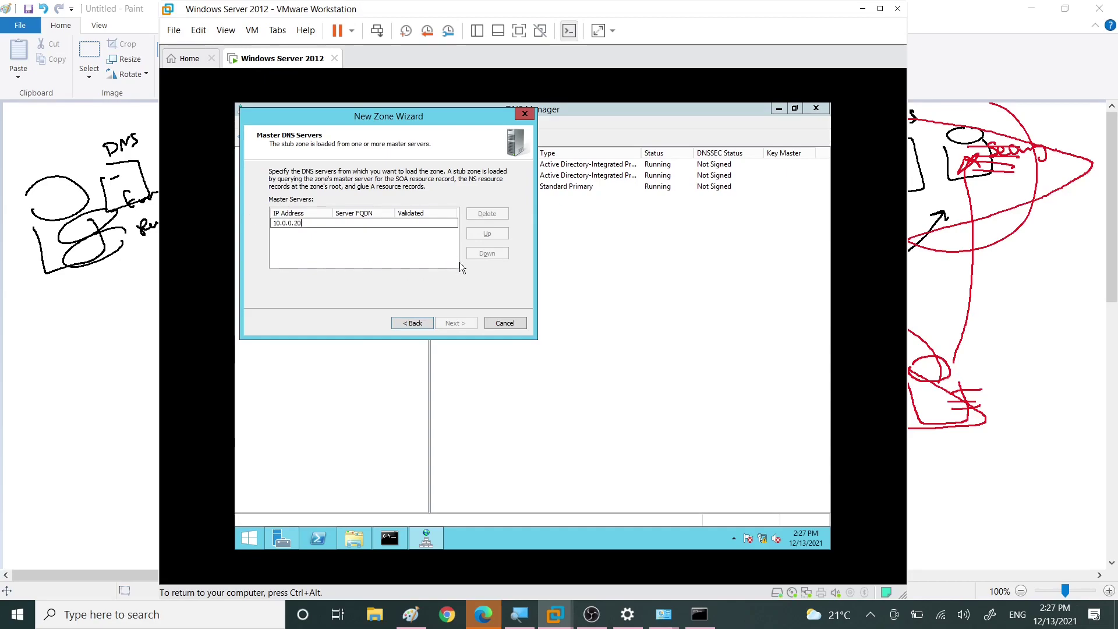
pyautogui.click(354, 250)
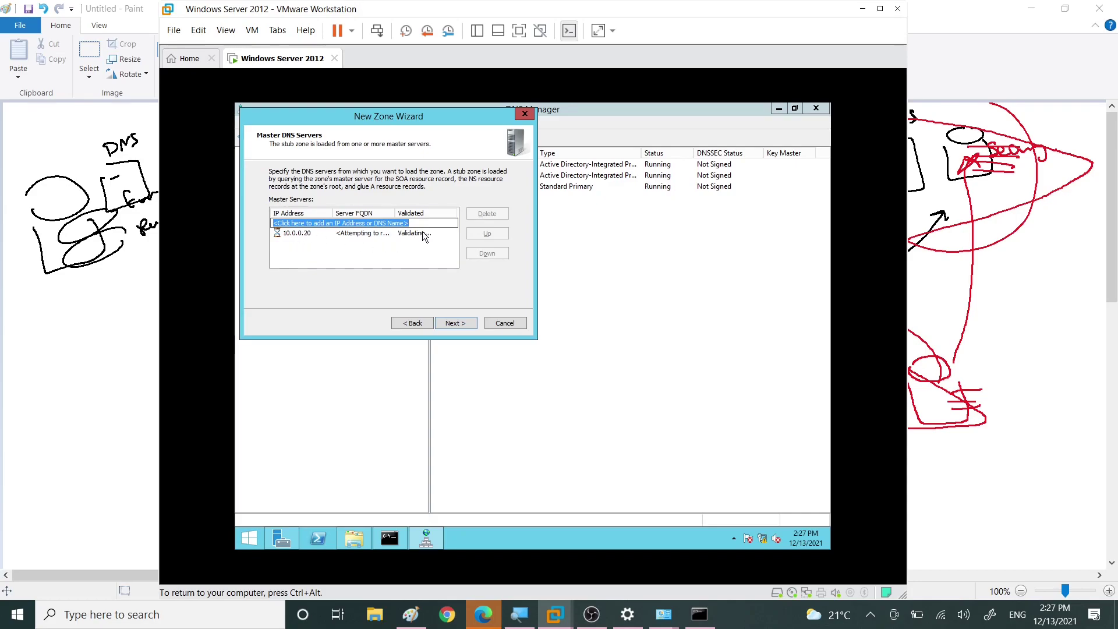
pyautogui.click(450, 323)
pyautogui.click(450, 323)
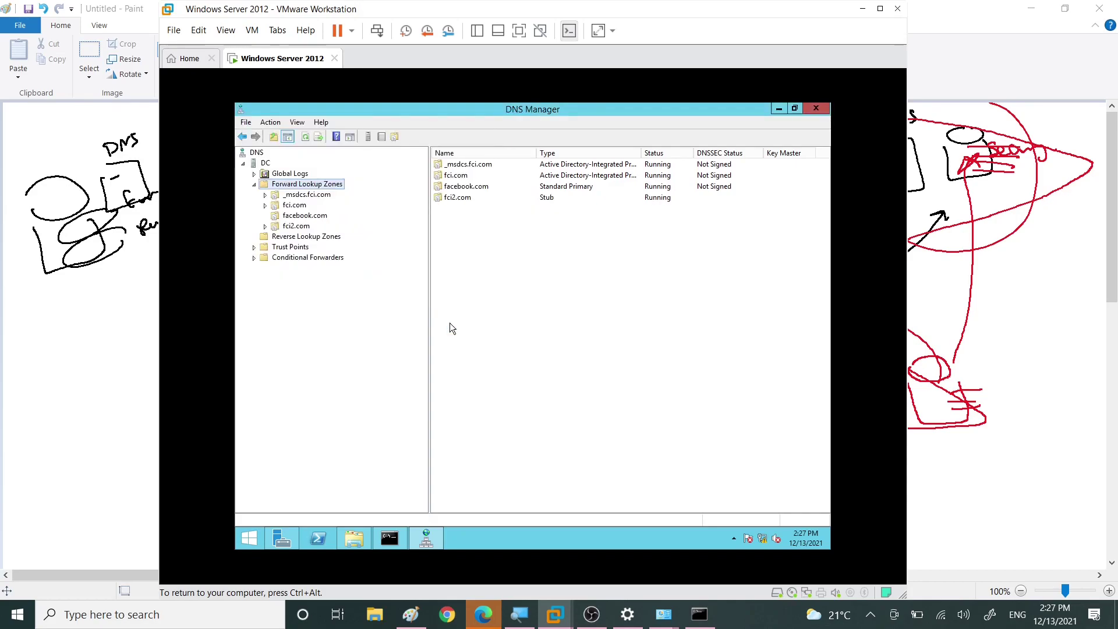
# Step: Check the fci2.com load error, then review the DC server's 8.8.8.8 forwarder and its Conditional Forwarders node
pyautogui.click(276, 228)
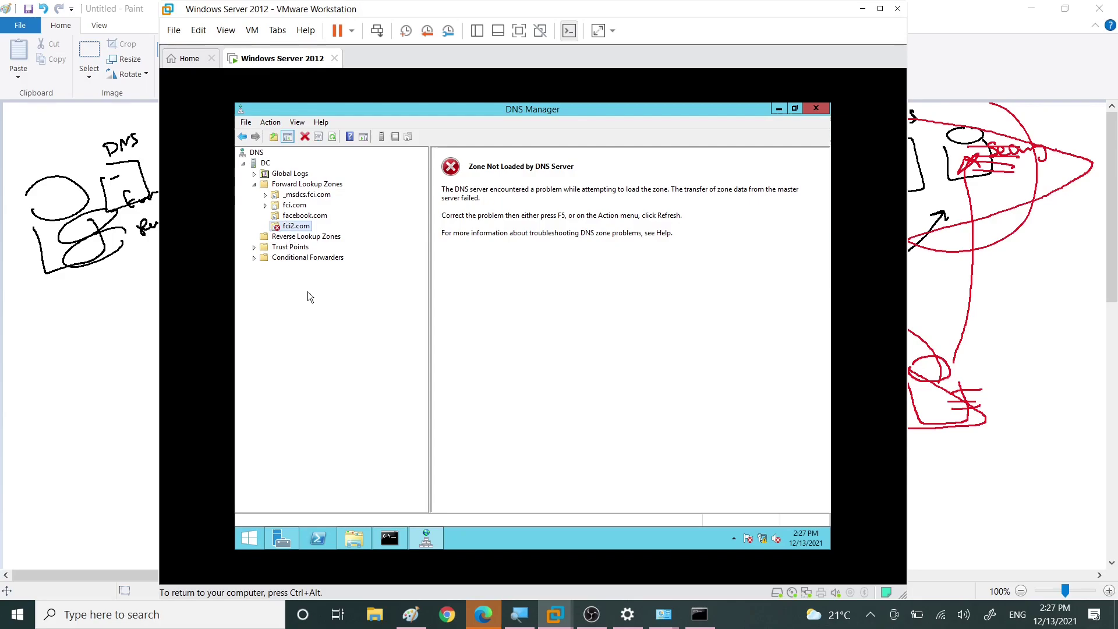
pyautogui.click(257, 164)
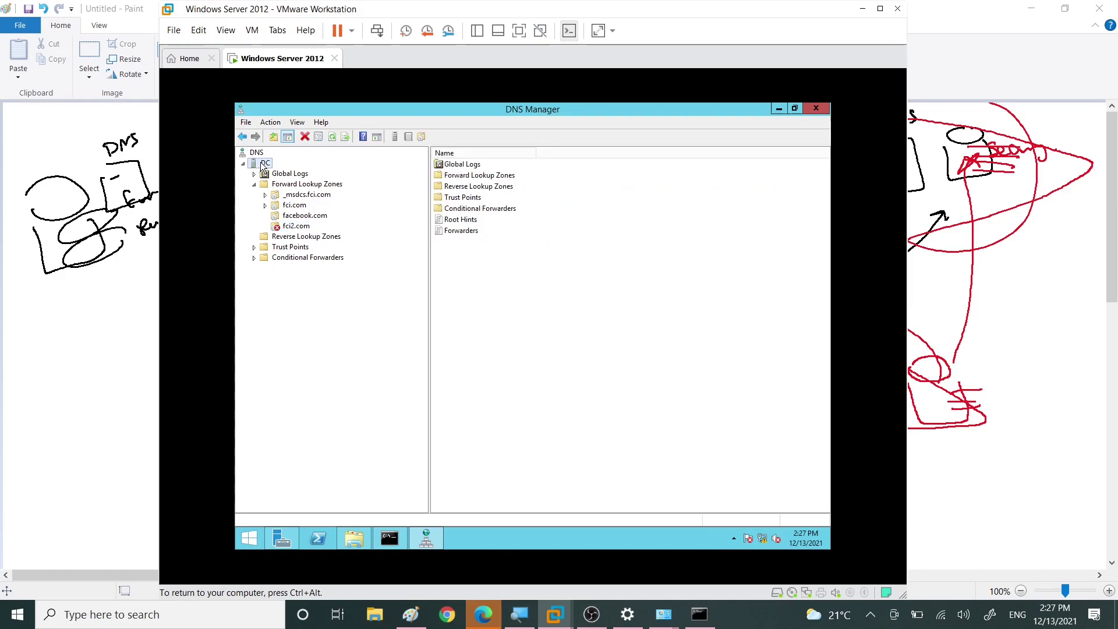
pyautogui.rightClick(261, 166)
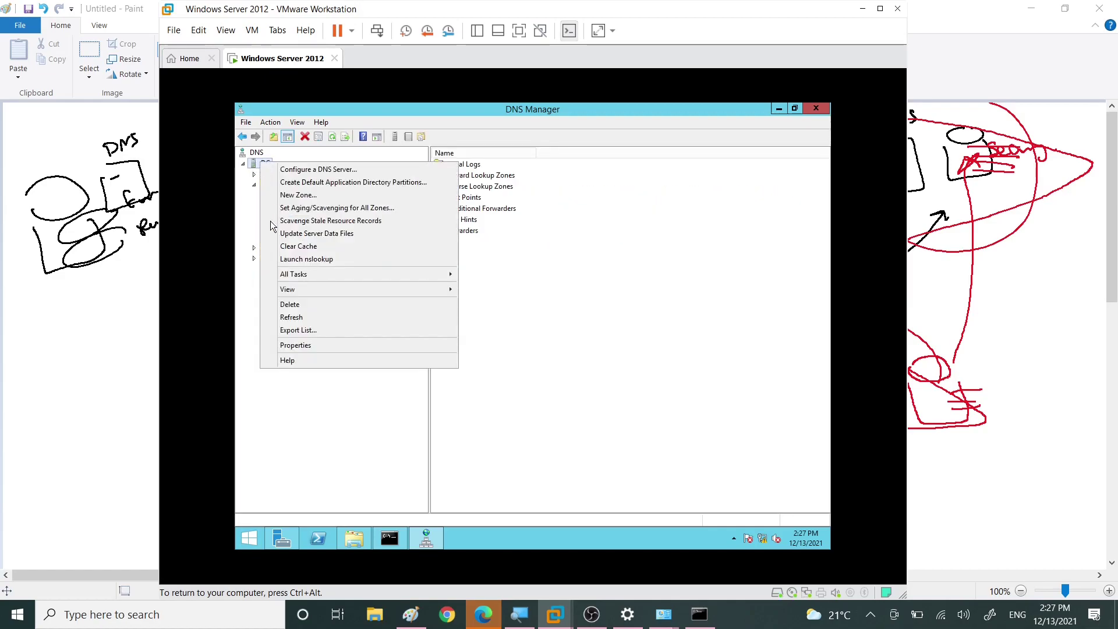
pyautogui.click(310, 343)
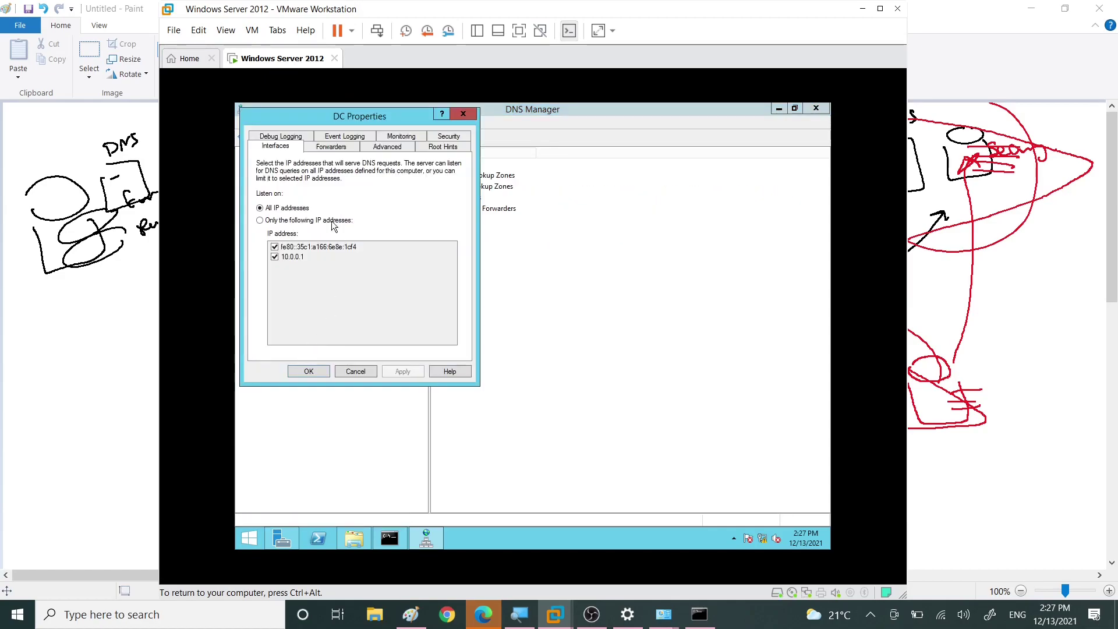
pyautogui.click(330, 146)
pyautogui.click(271, 212)
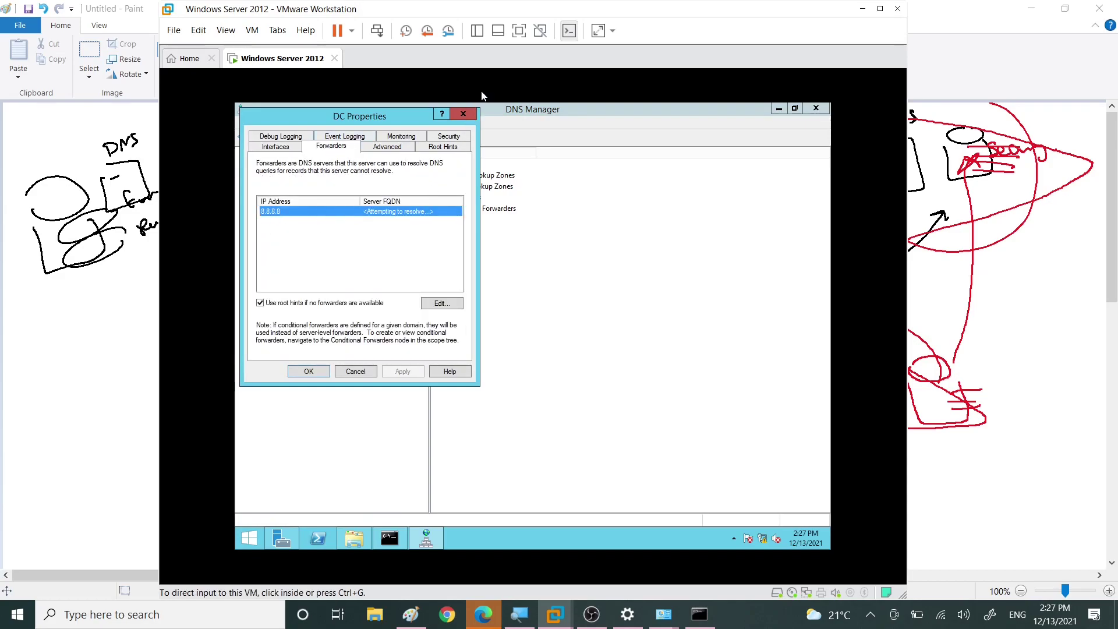
pyautogui.click(466, 115)
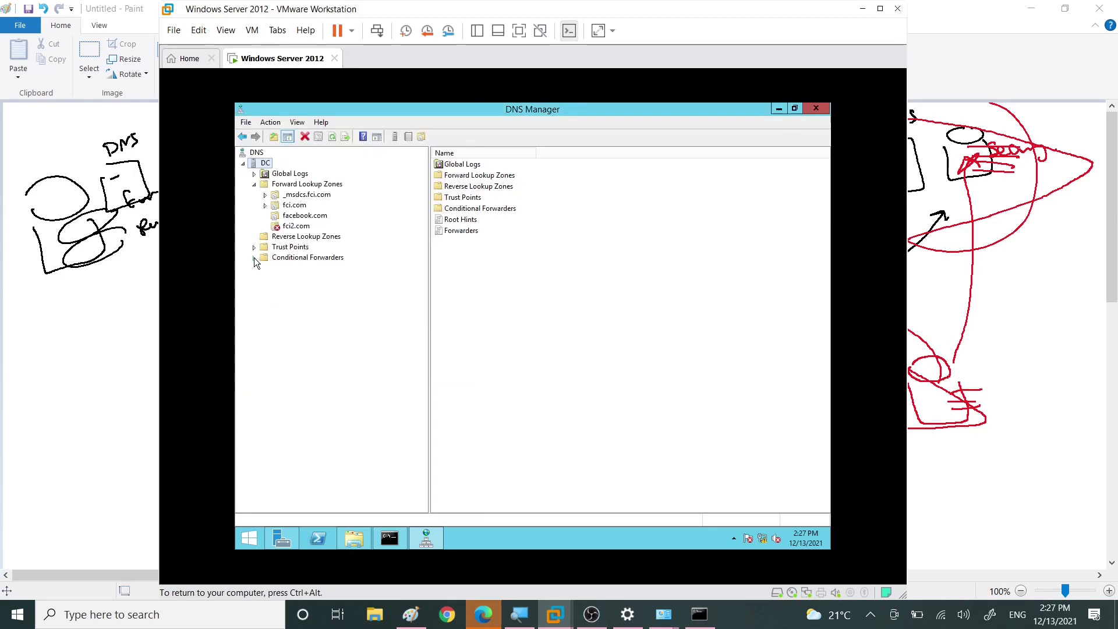
pyautogui.click(279, 259)
# Step: Create a conditional forwarder for fci1.com with master server 10.0.0.20
pyautogui.rightClick(284, 257)
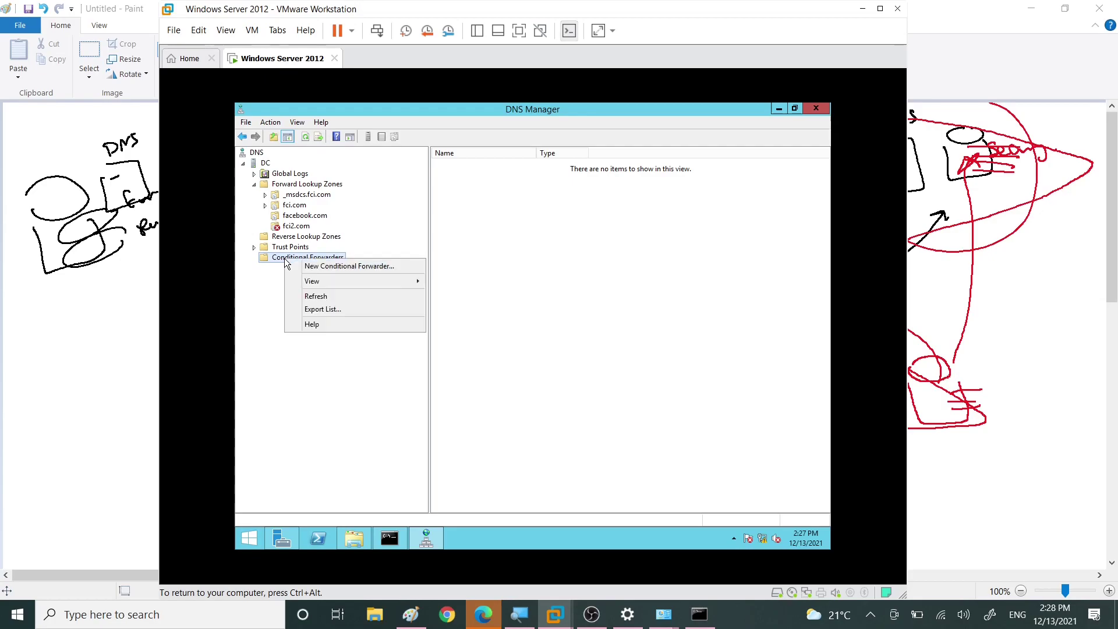
pyautogui.click(315, 267)
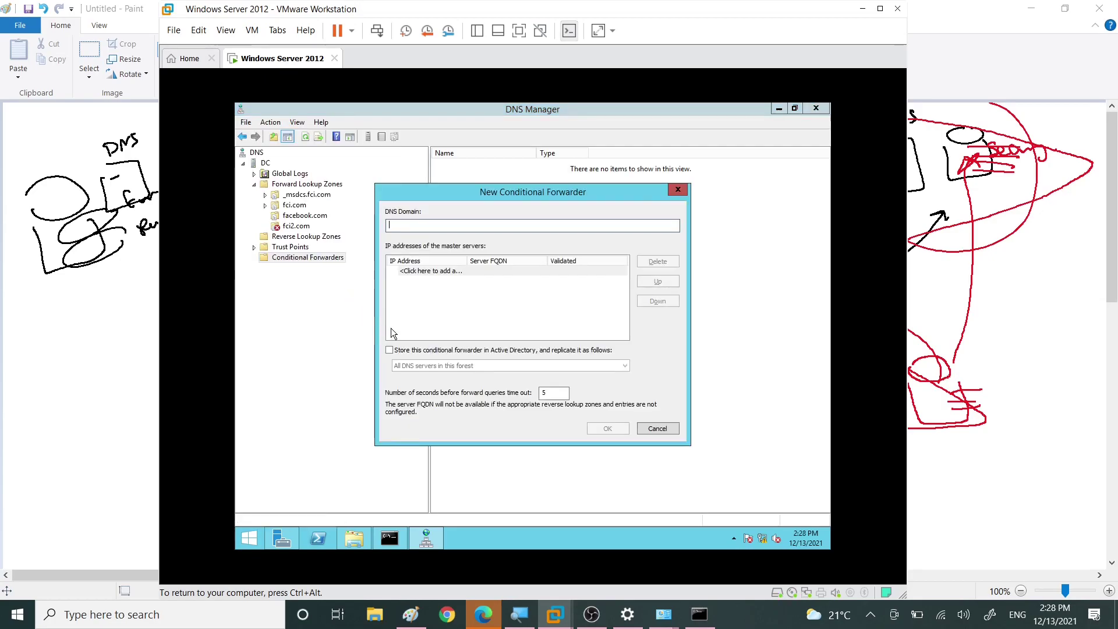
pyautogui.click(438, 225)
pyautogui.click(432, 270)
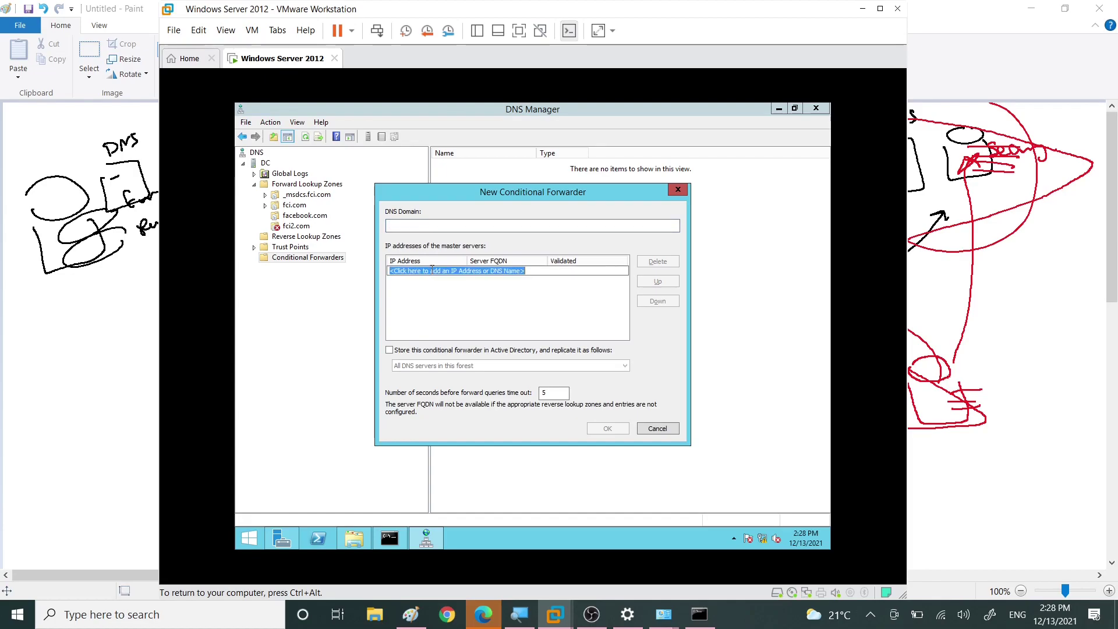
pyautogui.click(405, 226)
pyautogui.write('fci')
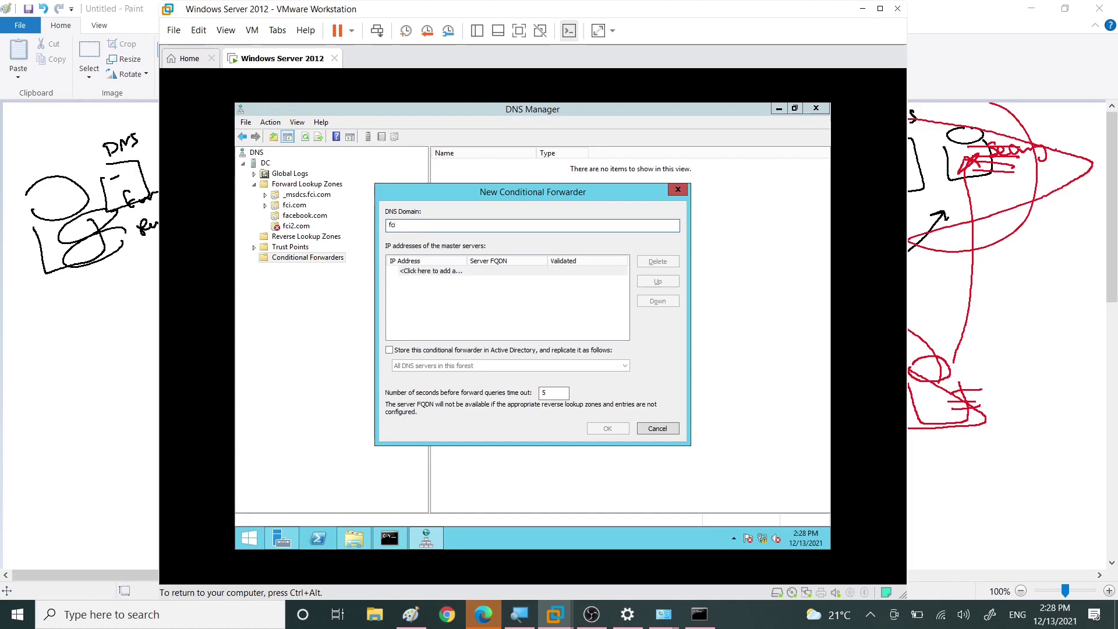
pyautogui.write('1.com')
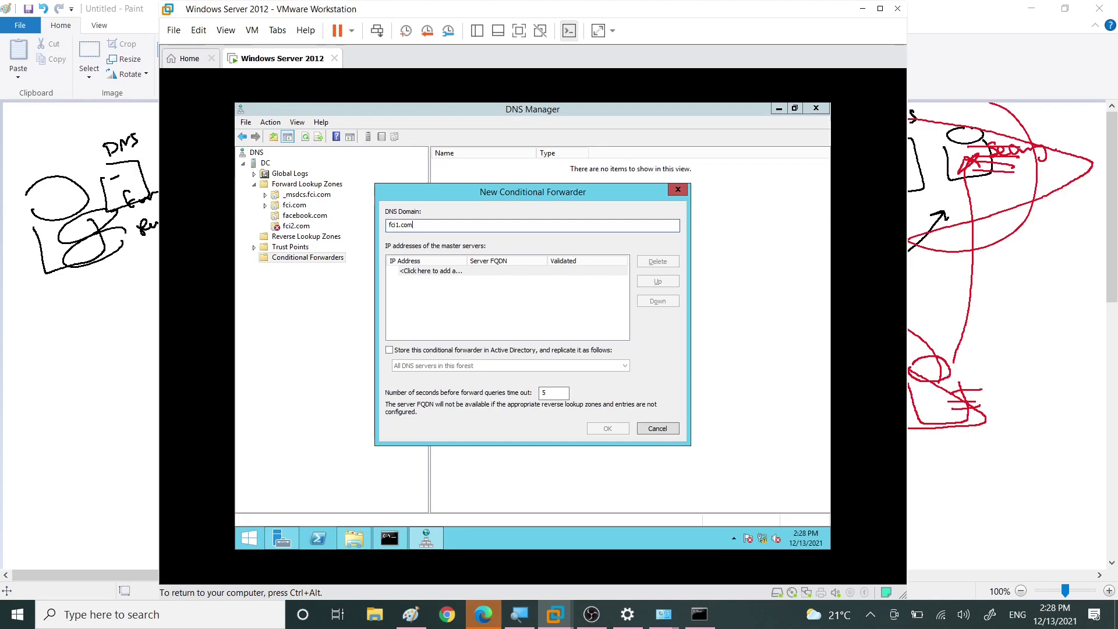
pyautogui.click(444, 273)
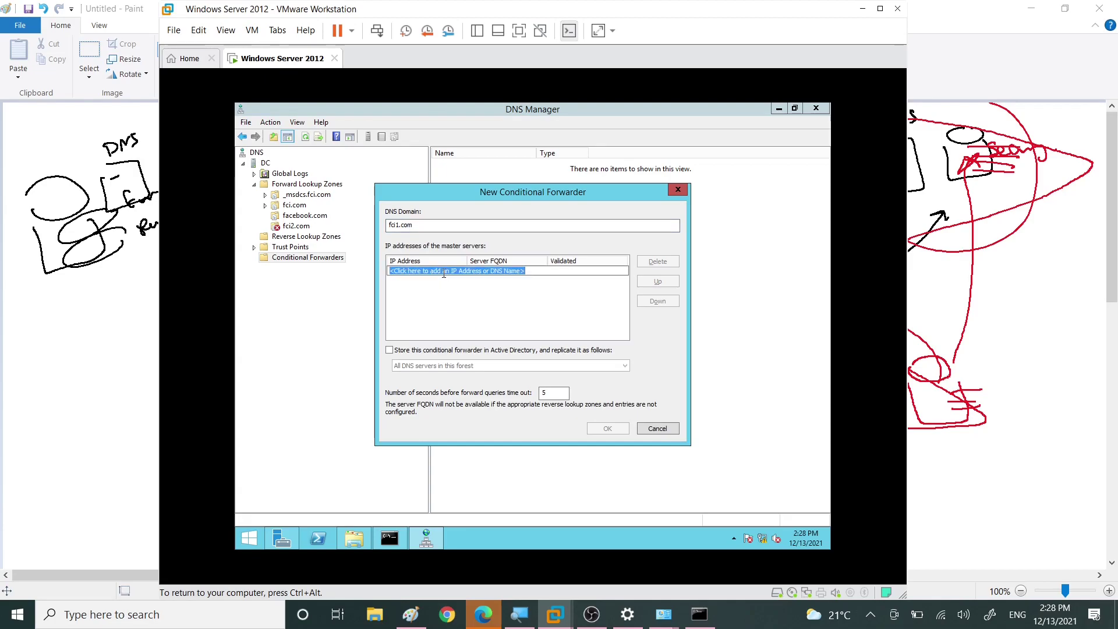
pyautogui.write('10.0.0.20')
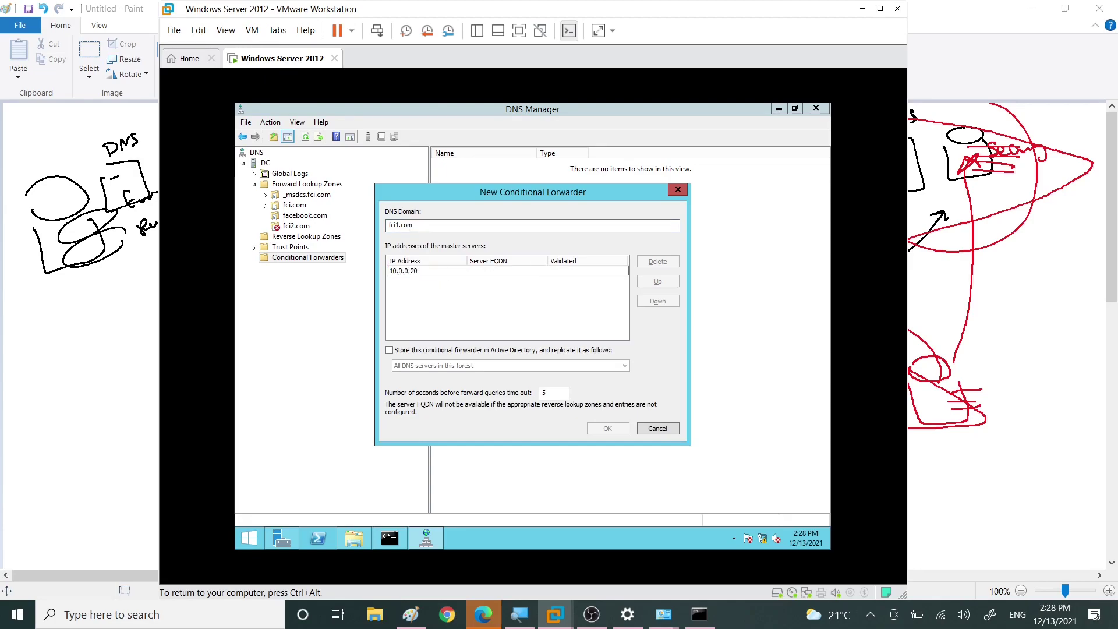
pyautogui.press('Return')
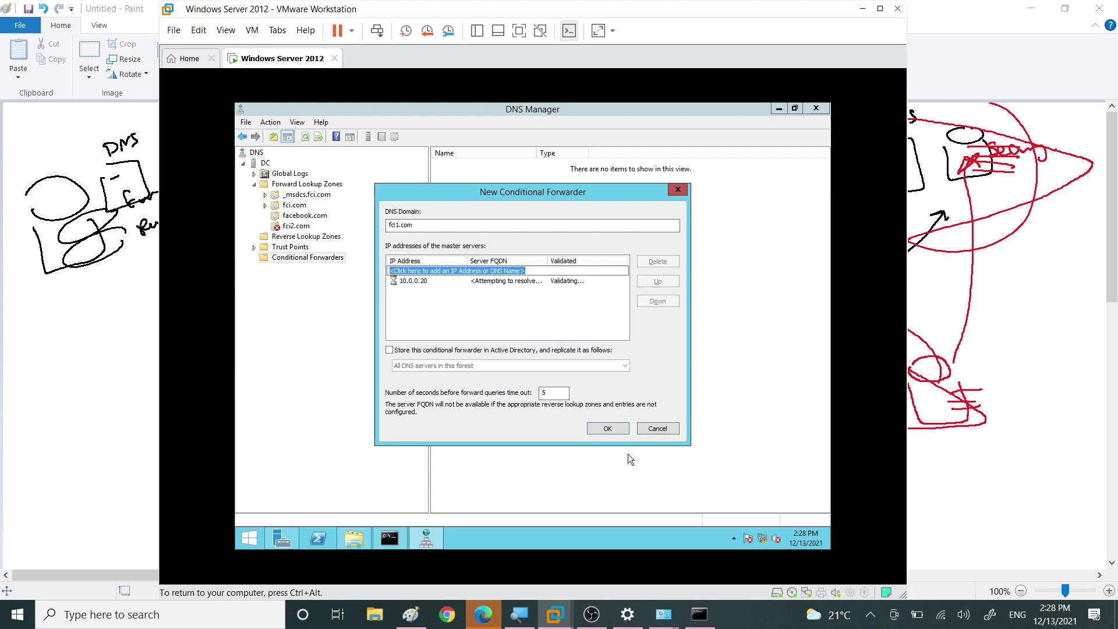
pyautogui.click(620, 429)
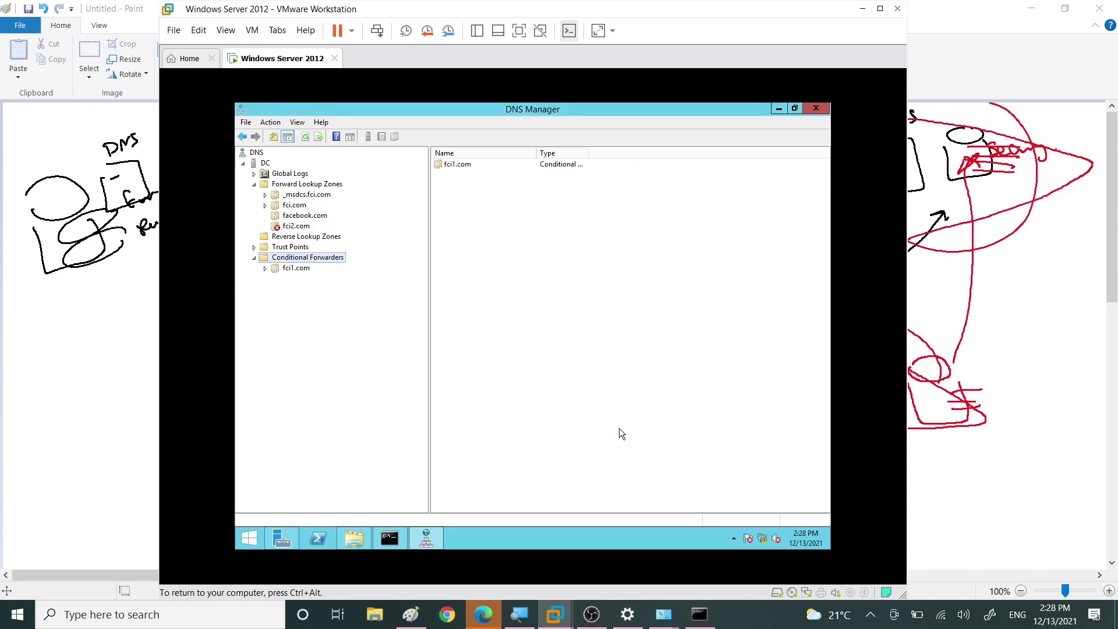
# Step: Review the fci1.com forwarder and the failing fci2.com zone, then show Reverse Lookup Zones
pyautogui.click(278, 270)
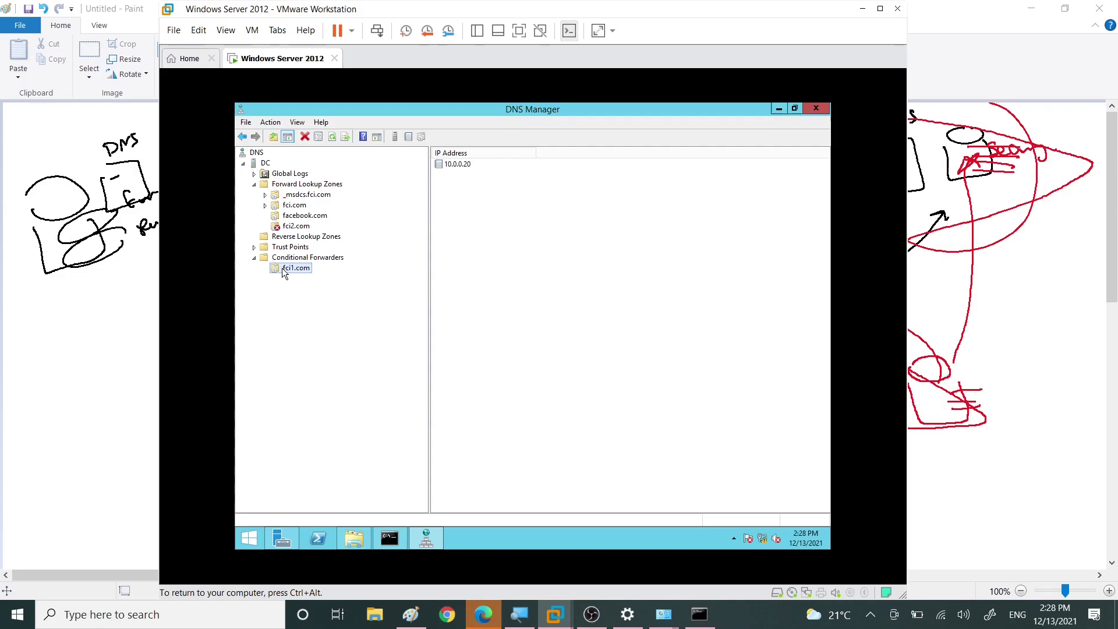
pyautogui.click(309, 258)
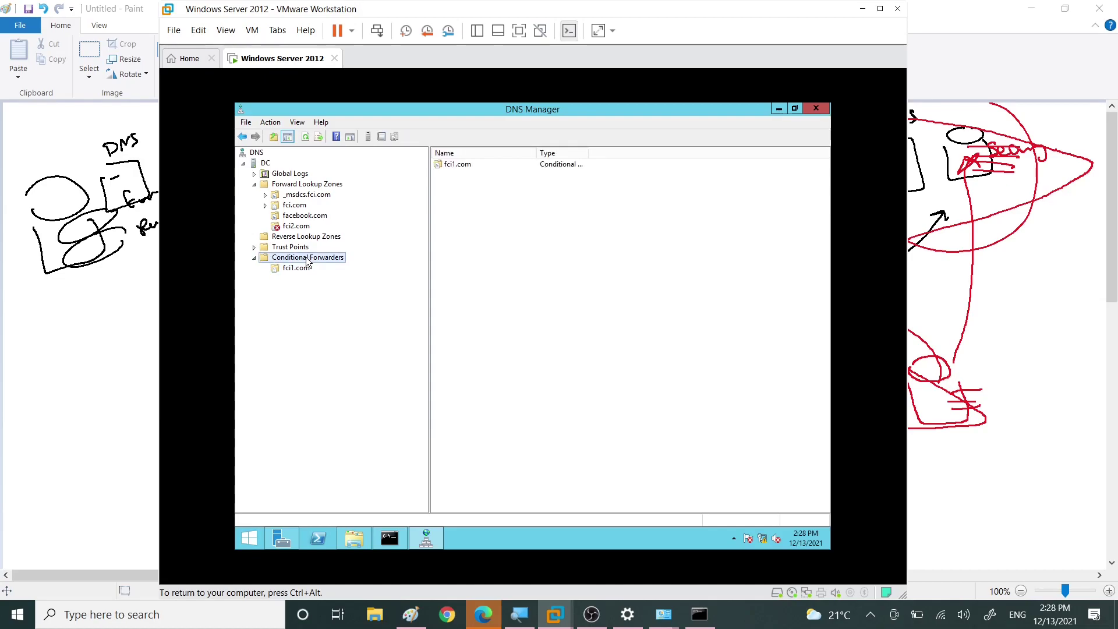
pyautogui.click(293, 227)
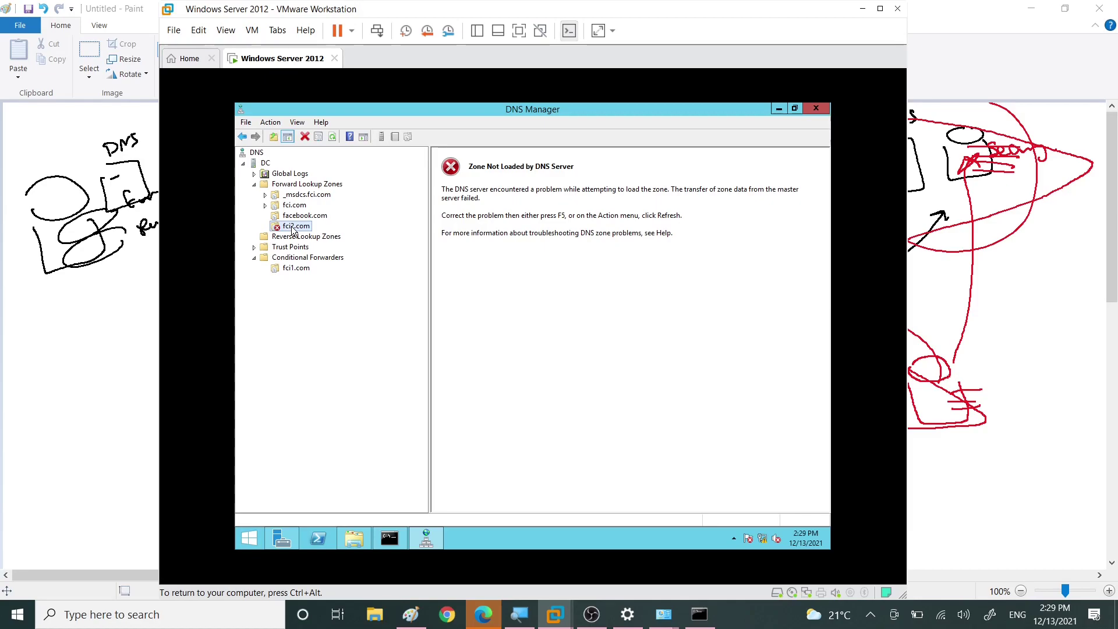
pyautogui.click(301, 186)
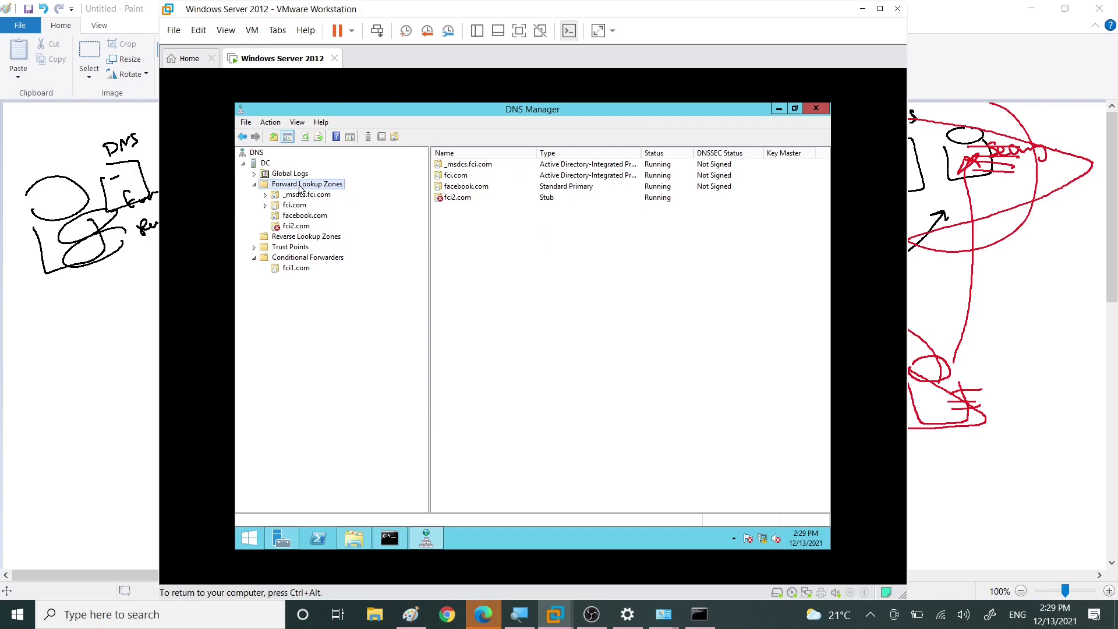
pyautogui.click(285, 239)
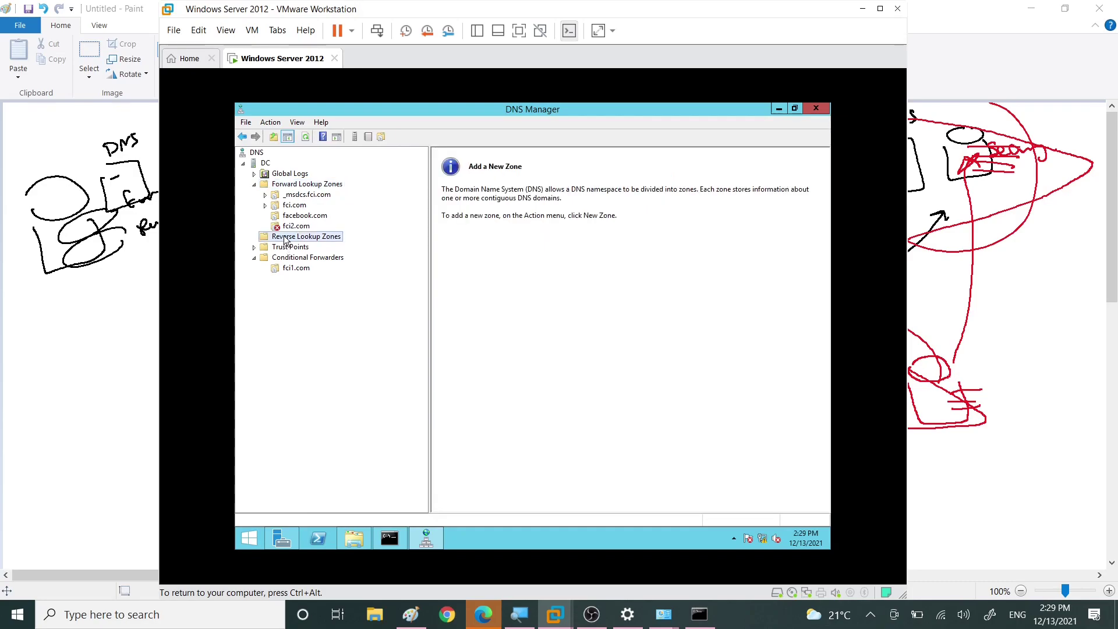
# Step: Start a primary, domain-replicated IPv4 reverse zone with network ID 10.0.0
pyautogui.rightClick(285, 236)
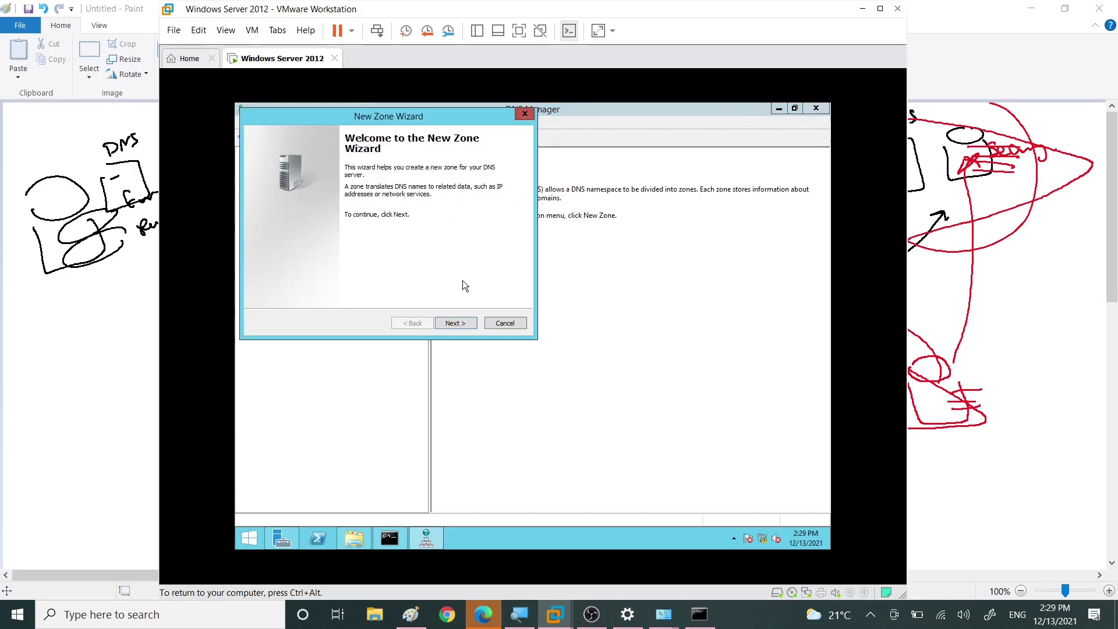
pyautogui.click(469, 324)
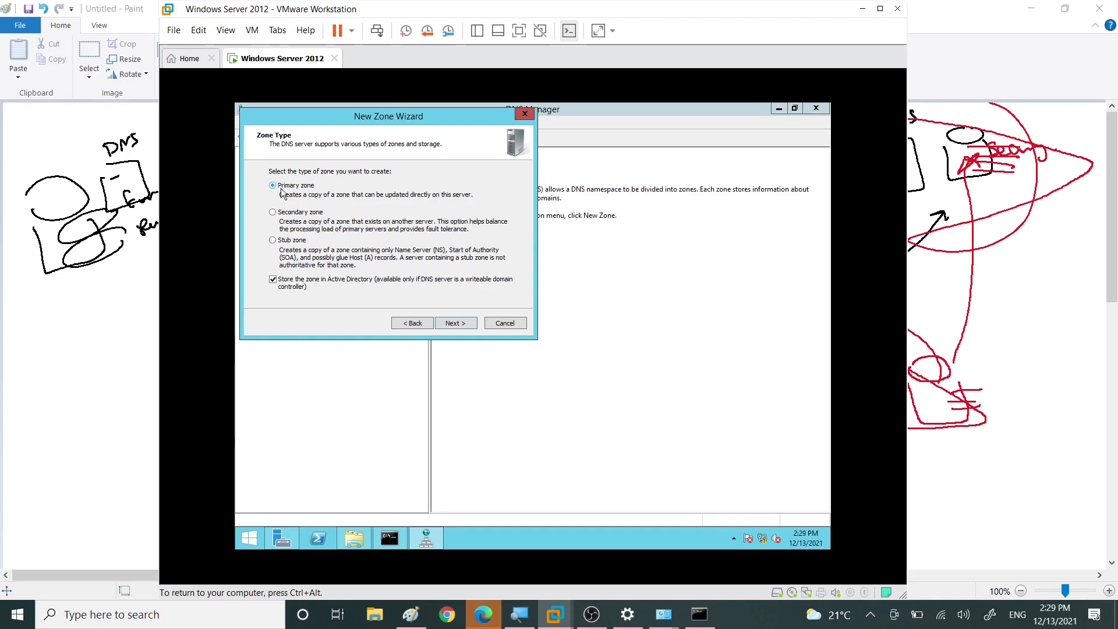
pyautogui.click(456, 324)
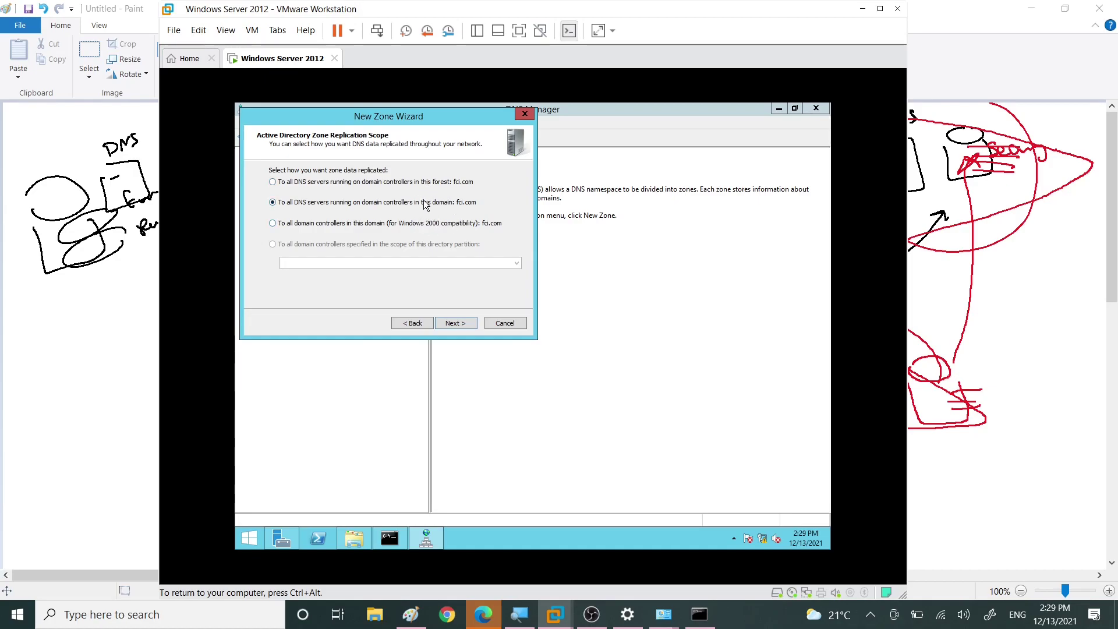
pyautogui.click(455, 323)
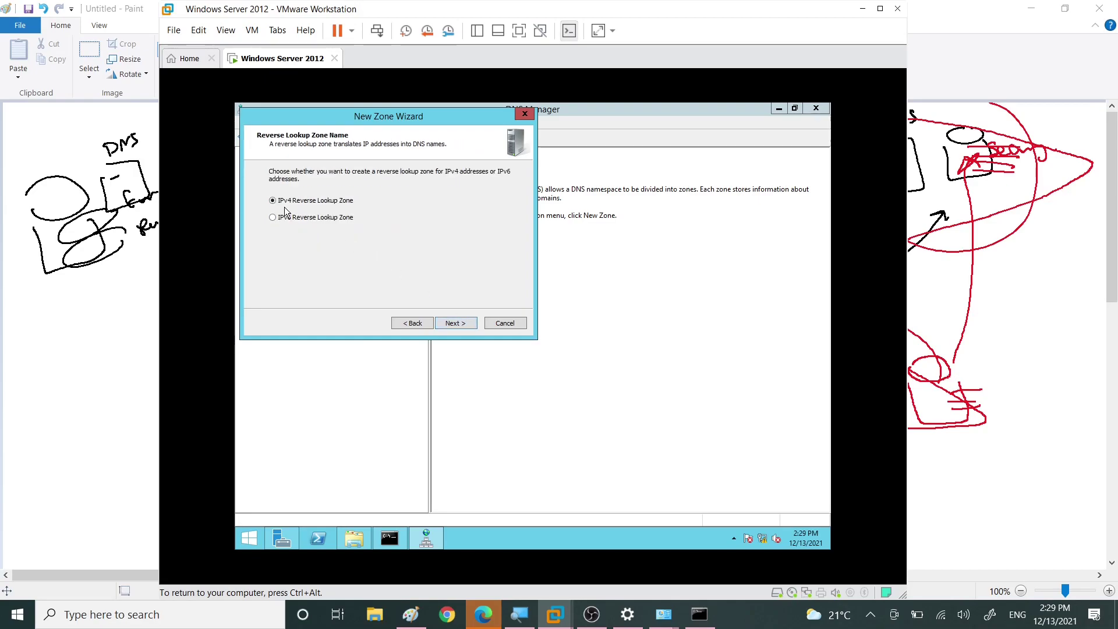
pyautogui.click(451, 323)
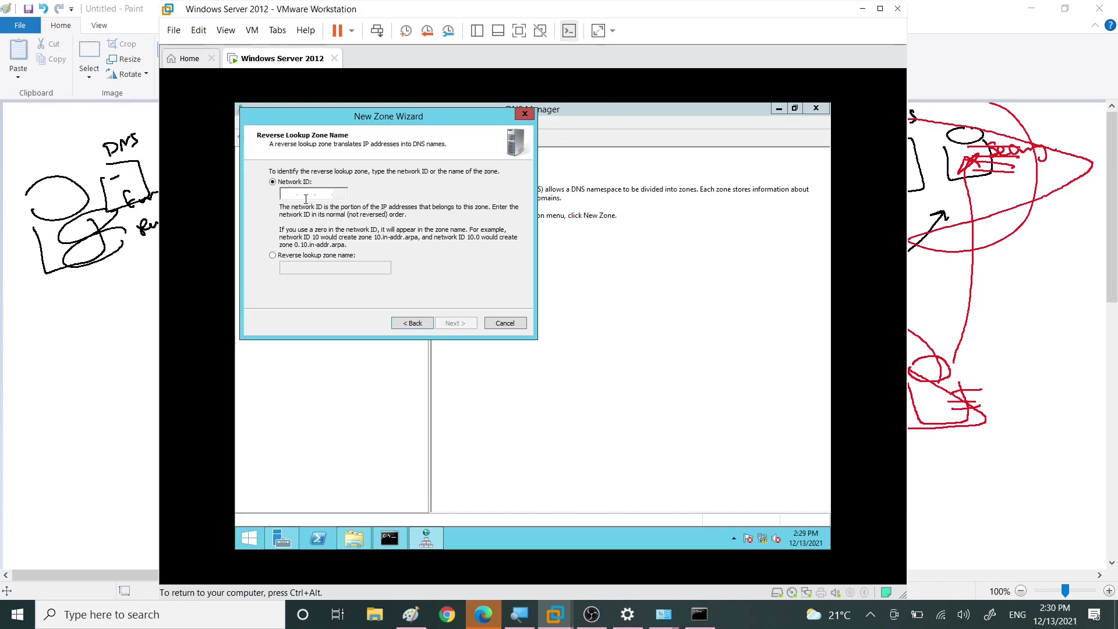
pyautogui.write('10.0.0')
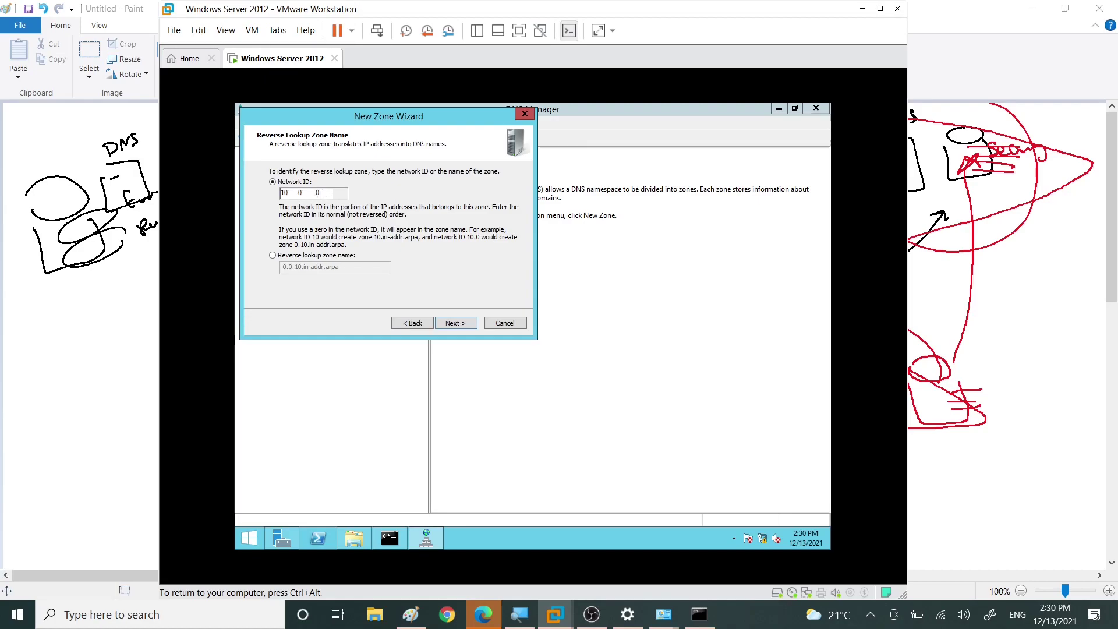
pyautogui.click(448, 322)
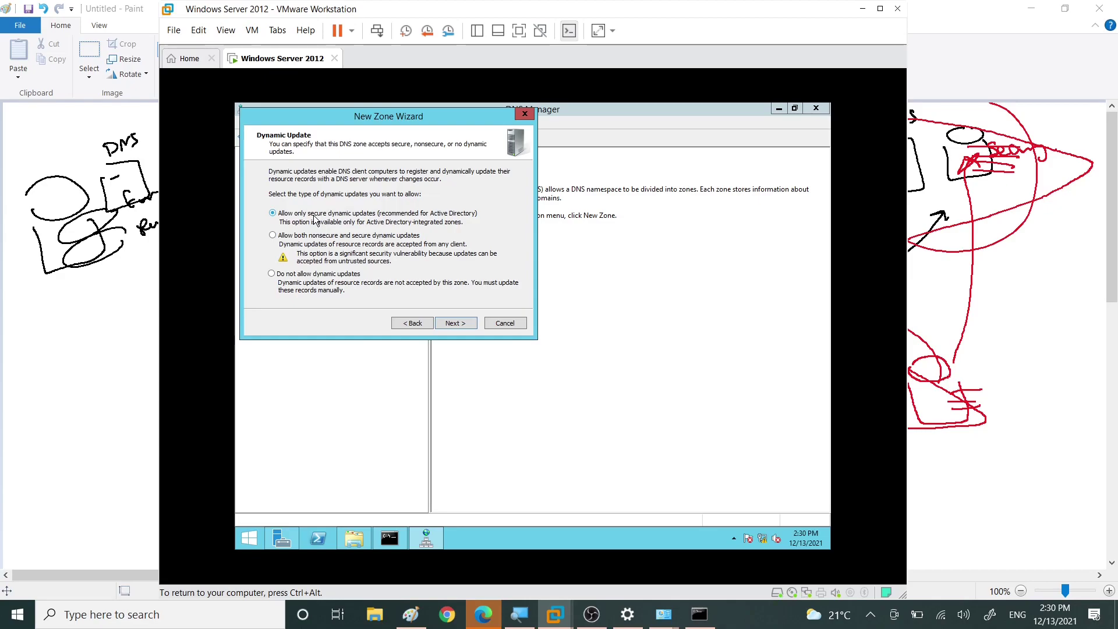
# Step: Allow only secure dynamic updates, create 0.0.10.in-addr.arpa, and show its SOA and NS records
pyautogui.click(309, 276)
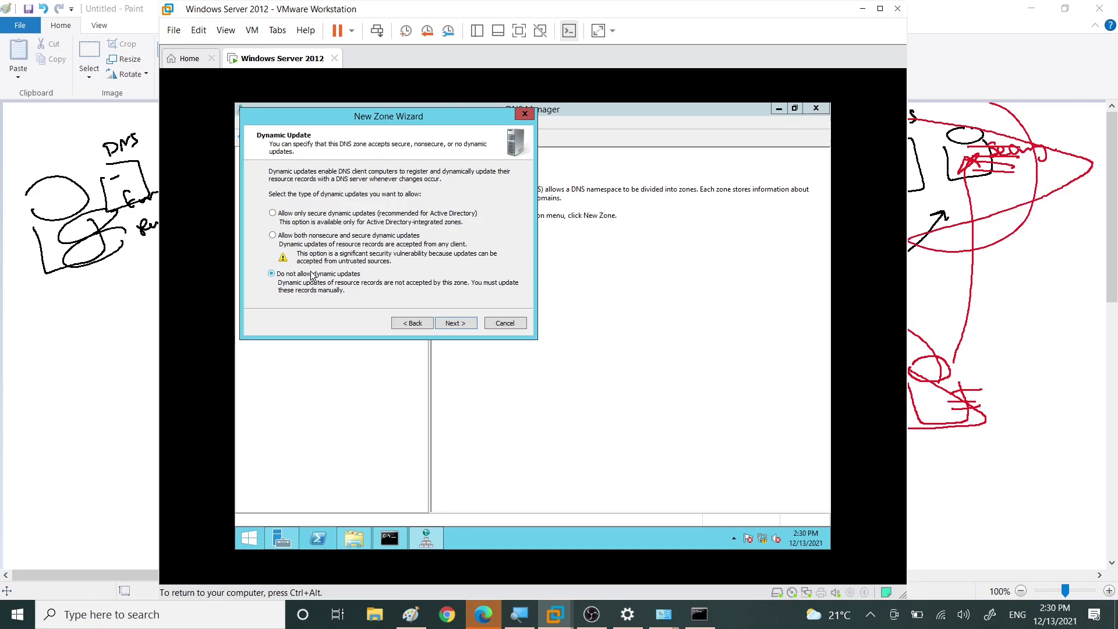
pyautogui.click(313, 239)
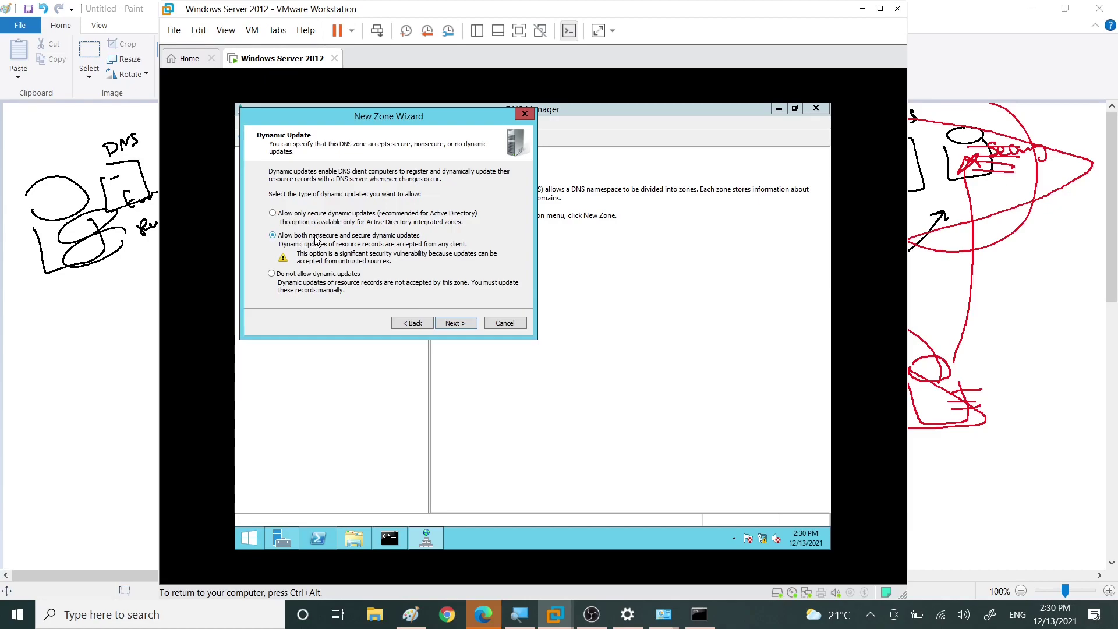
pyautogui.click(330, 215)
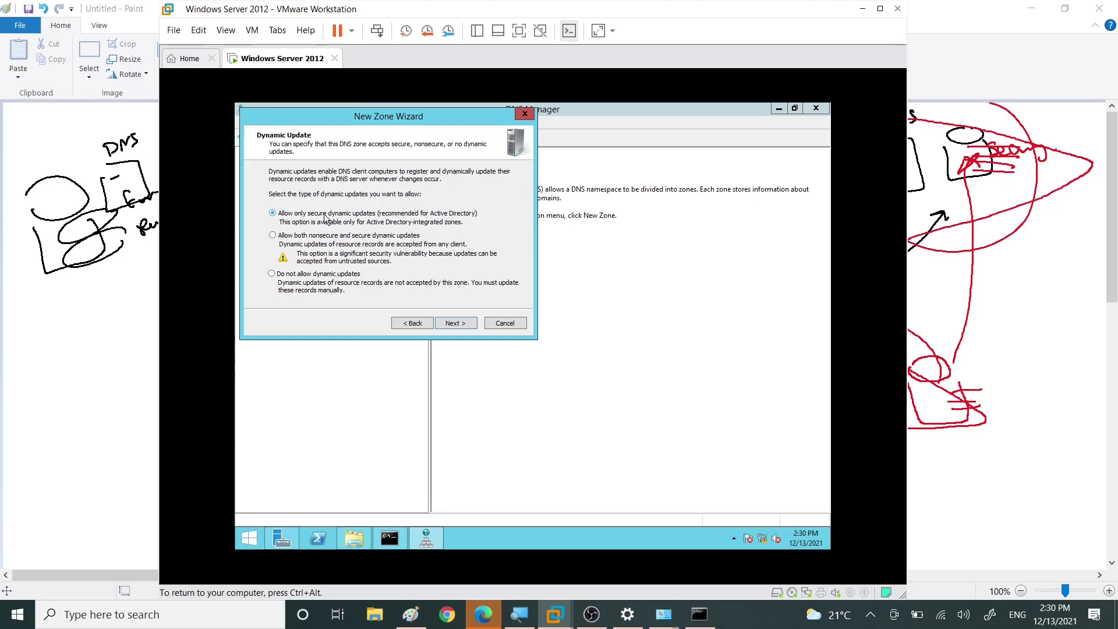
pyautogui.click(456, 324)
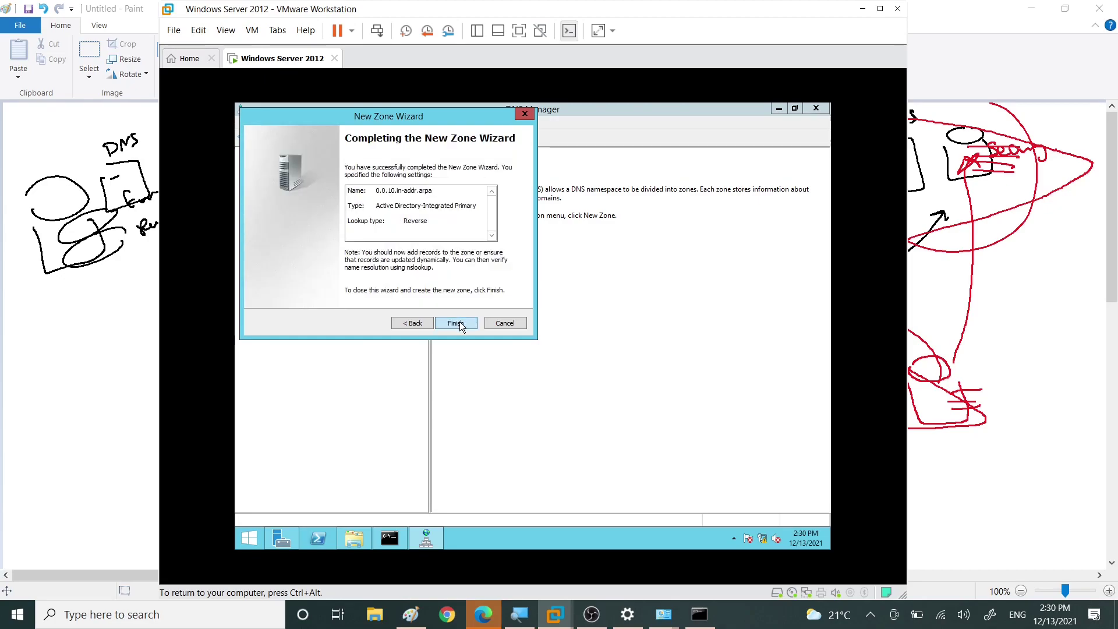
pyautogui.click(460, 325)
pyautogui.click(285, 248)
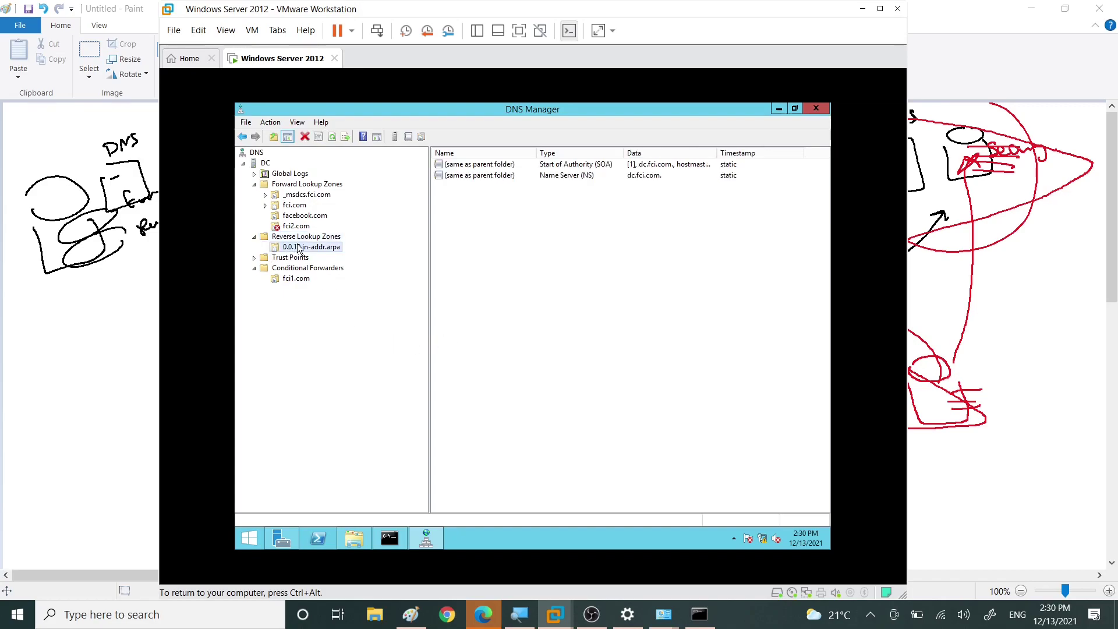
pyautogui.click(597, 232)
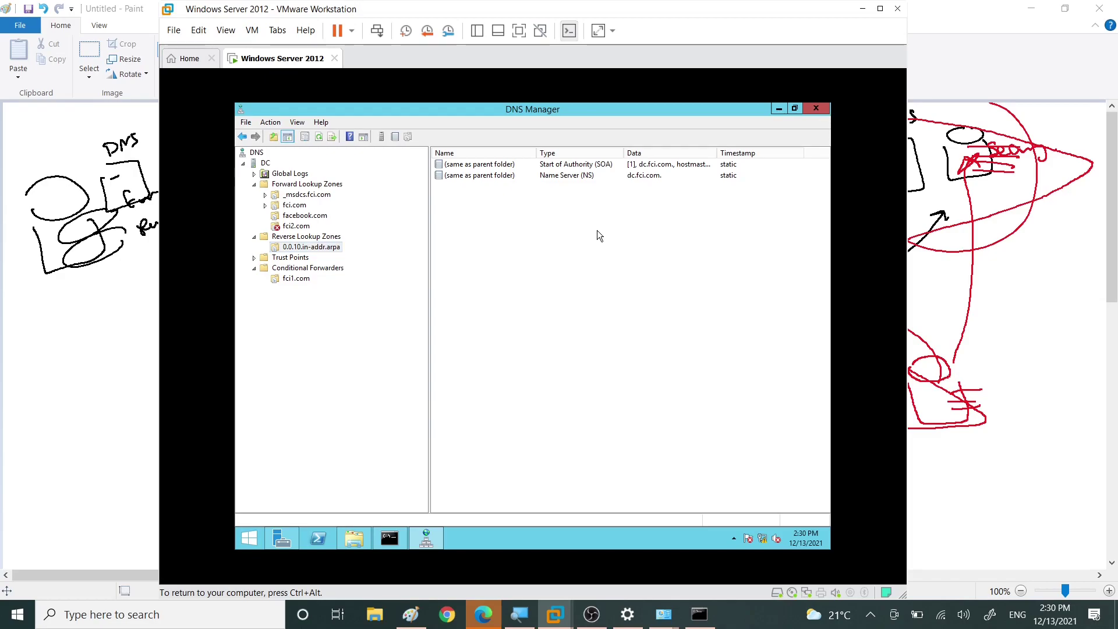
pyautogui.rightClick(597, 231)
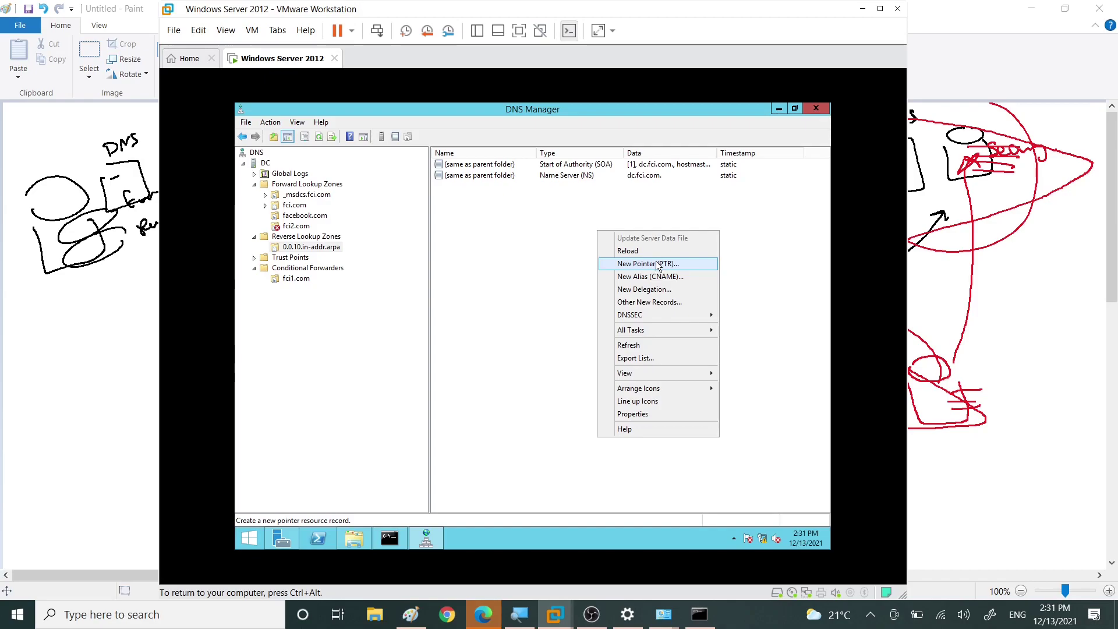
pyautogui.click(648, 264)
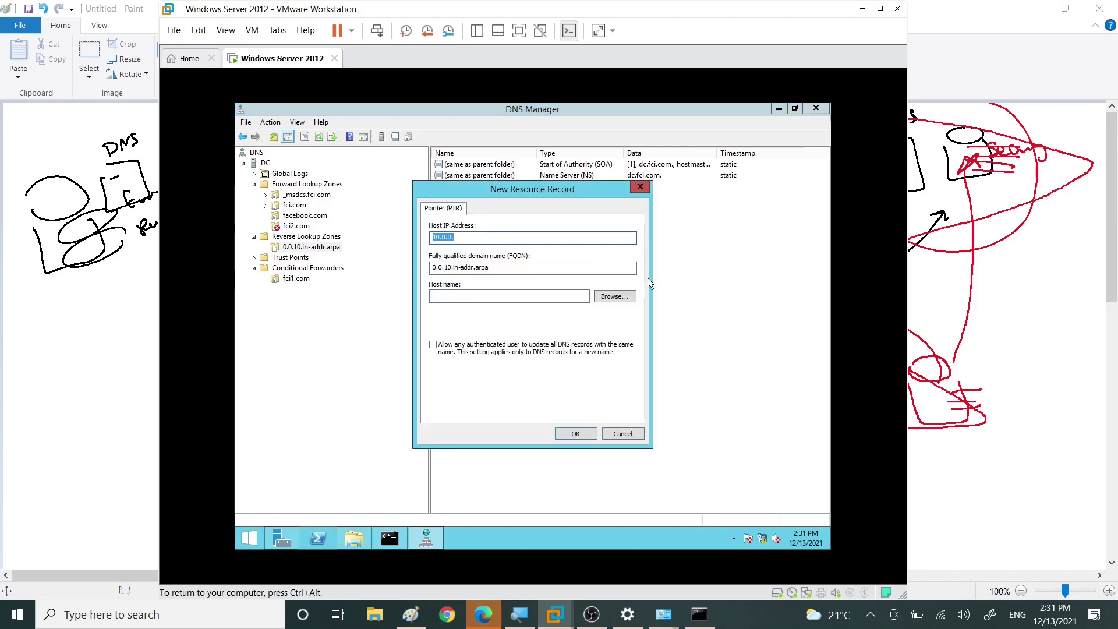
pyautogui.click(465, 237)
pyautogui.write('70')
pyautogui.click(468, 296)
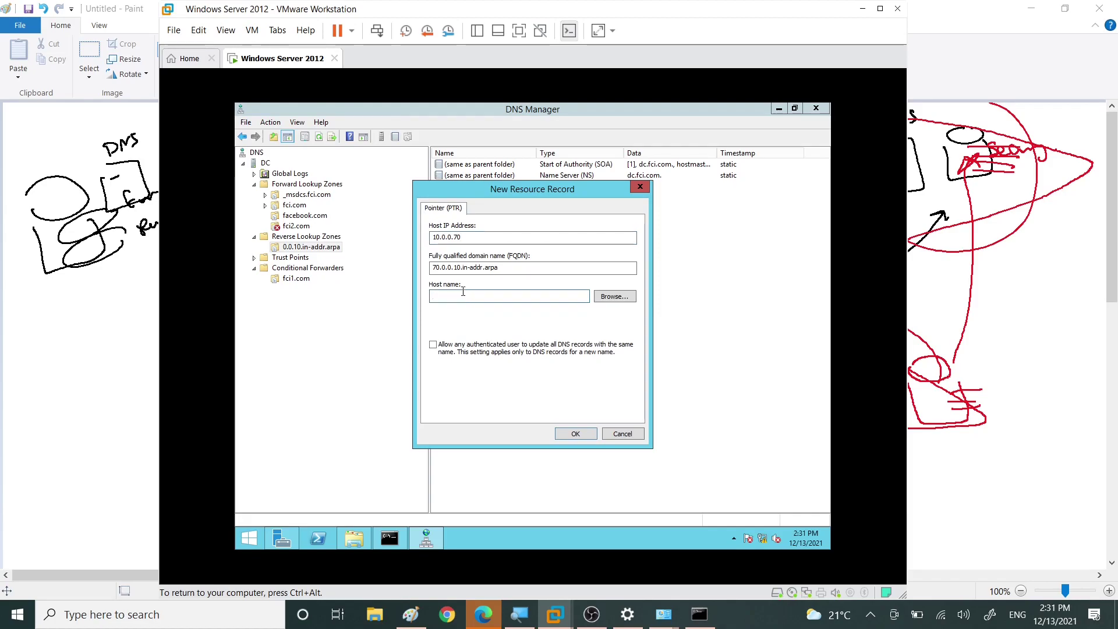
pyautogui.write('www')
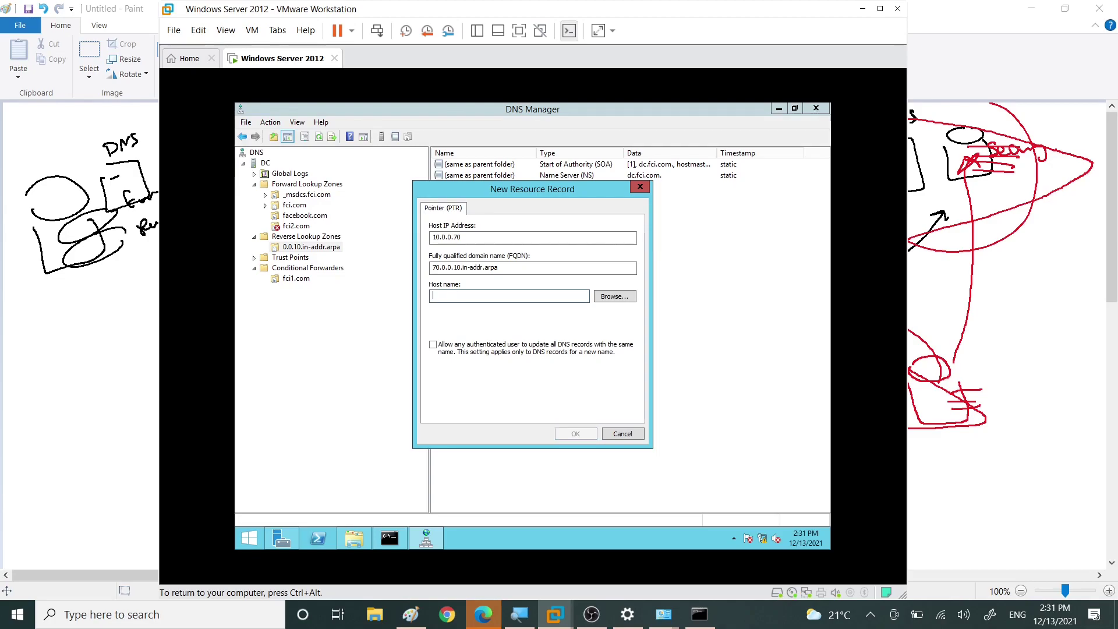
# Step: Browse DC > Forward Lookup Zones > facebook.com and pick mh as the PTR target host
pyautogui.click(621, 297)
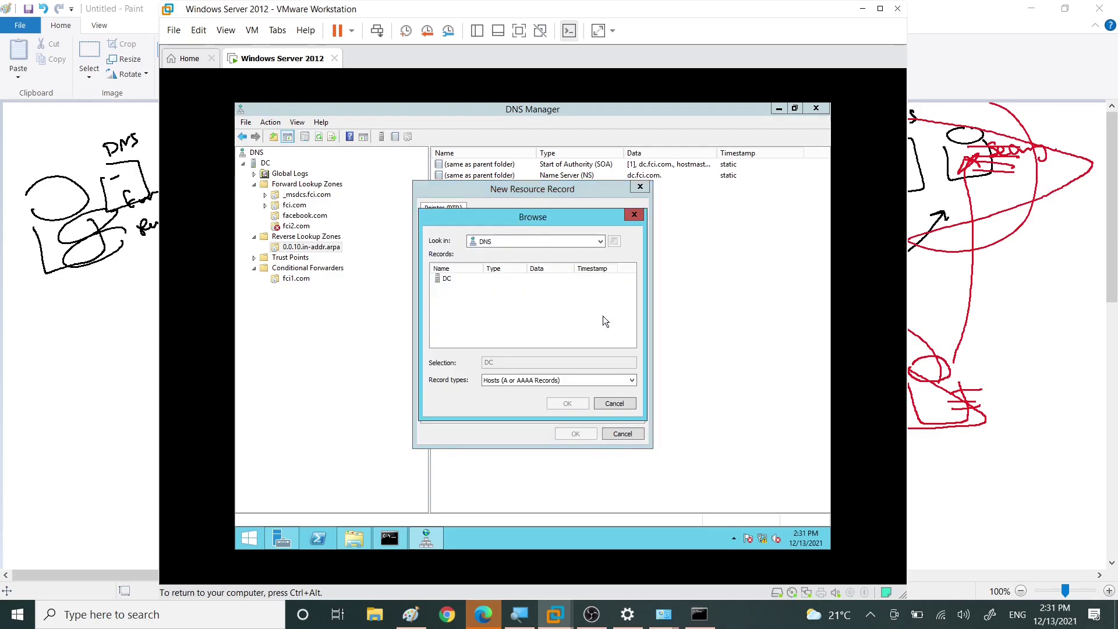
pyautogui.doubleClick(446, 279)
pyautogui.click(448, 282)
pyautogui.doubleClick(448, 282)
pyautogui.doubleClick(453, 300)
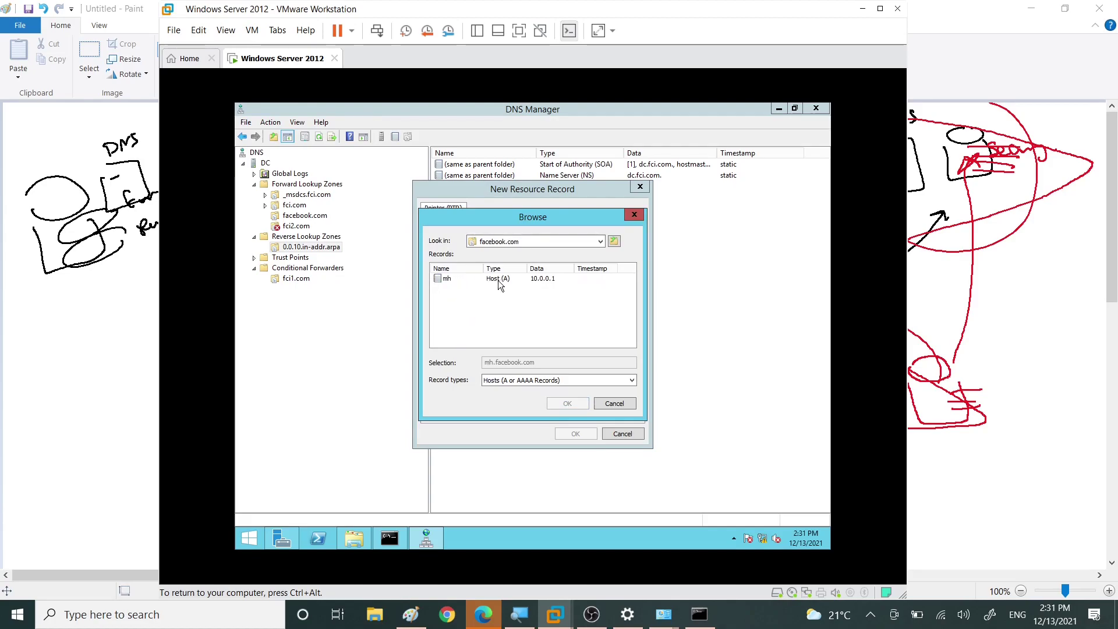
pyautogui.click(437, 279)
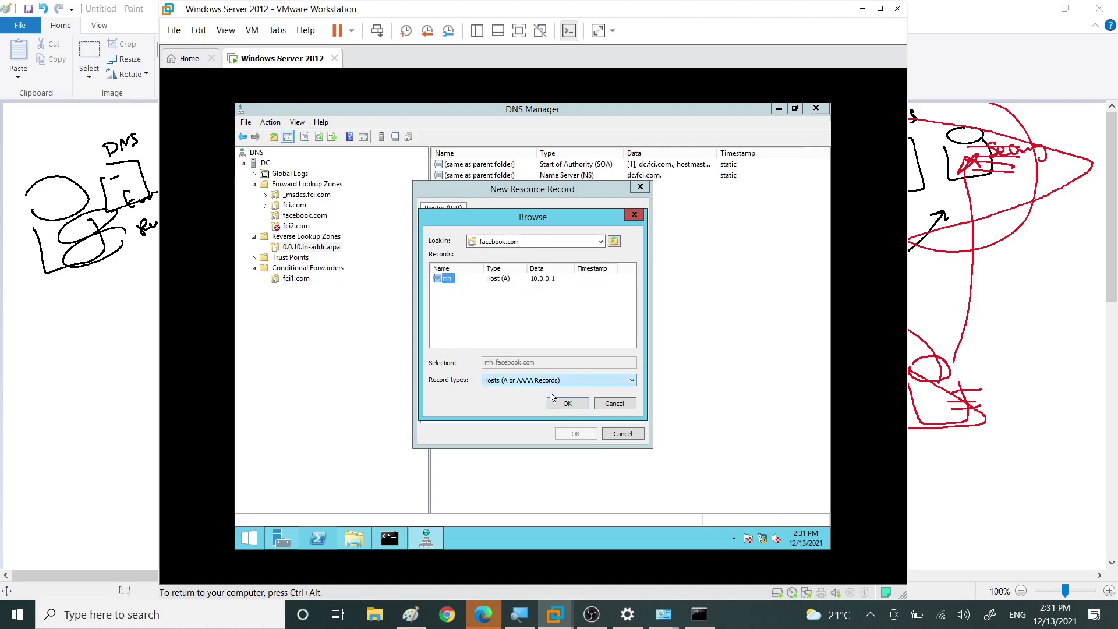
pyautogui.click(567, 403)
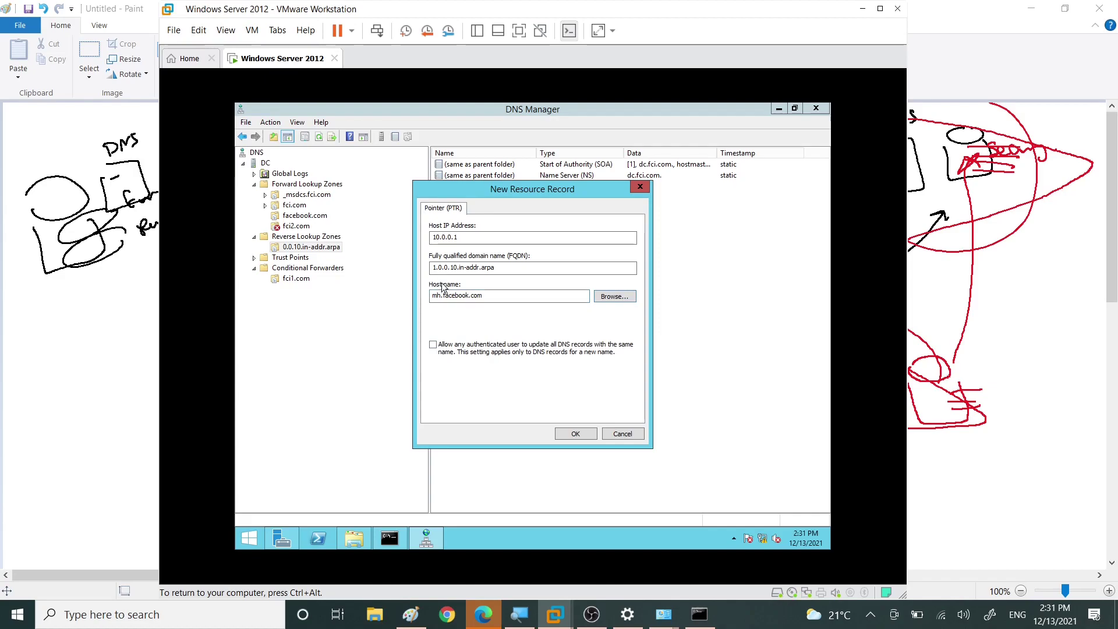
pyautogui.click(453, 237)
# Step: Save the PTR record, then run nslookup 10.0.0.1 in Command Prompt to confirm mh.facebook.com
pyautogui.click(576, 434)
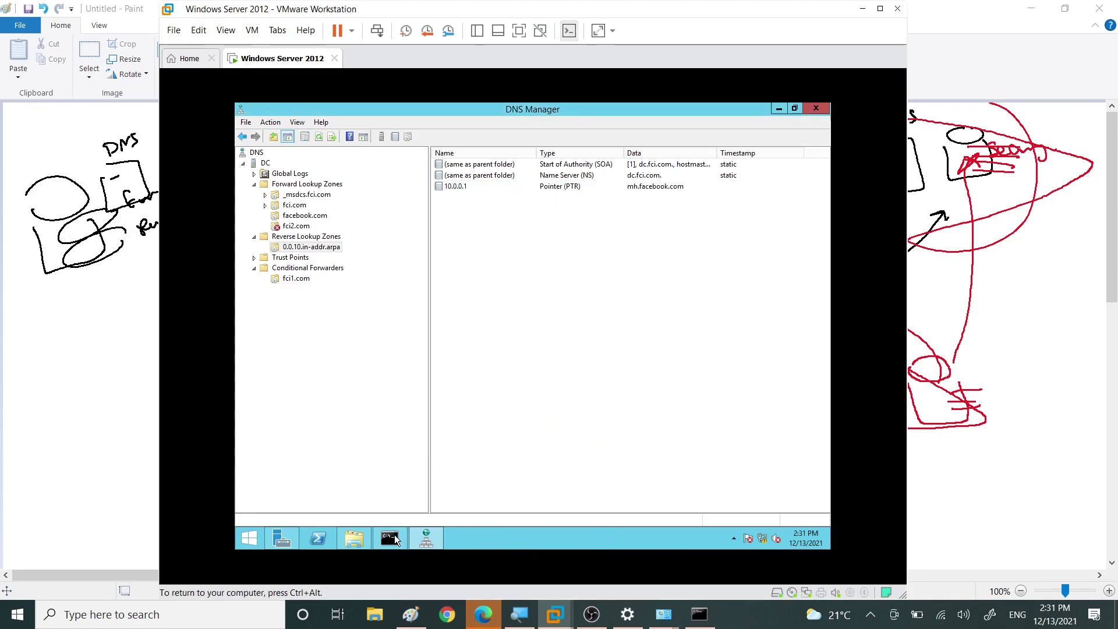
pyautogui.click(393, 535)
pyautogui.click(585, 427)
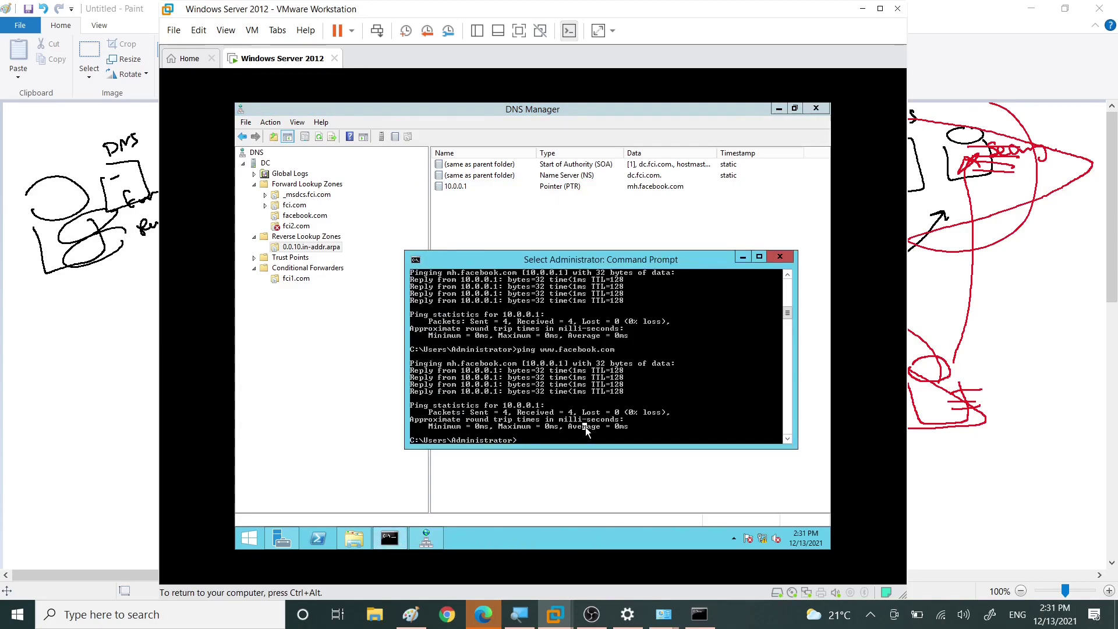
pyautogui.write('nslookup')
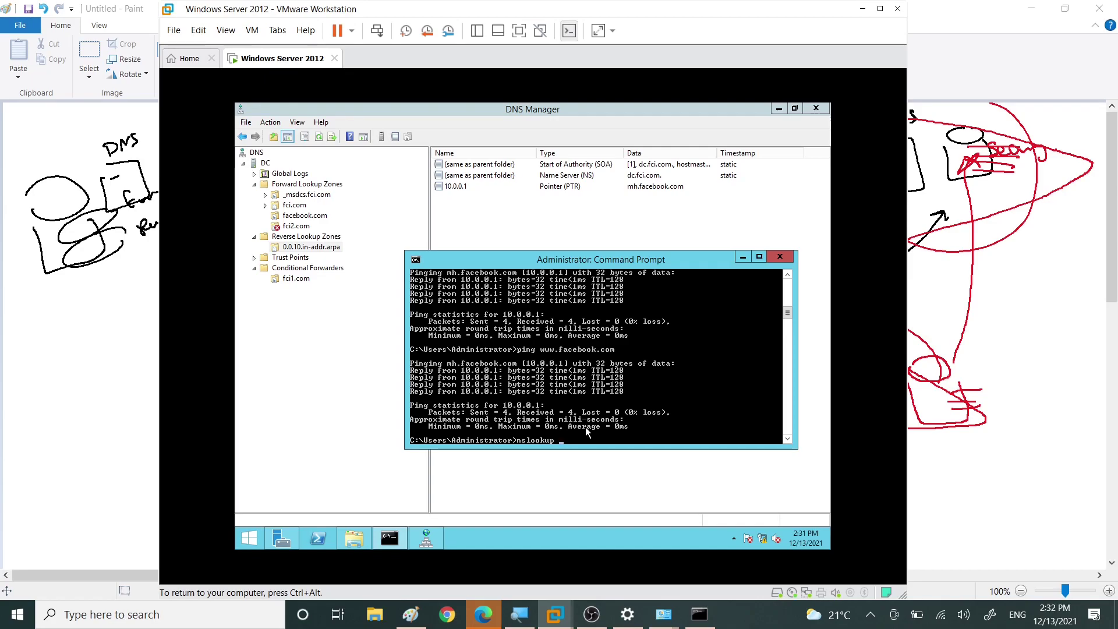
pyautogui.write('10.0.0.1')
pyautogui.press('Return')
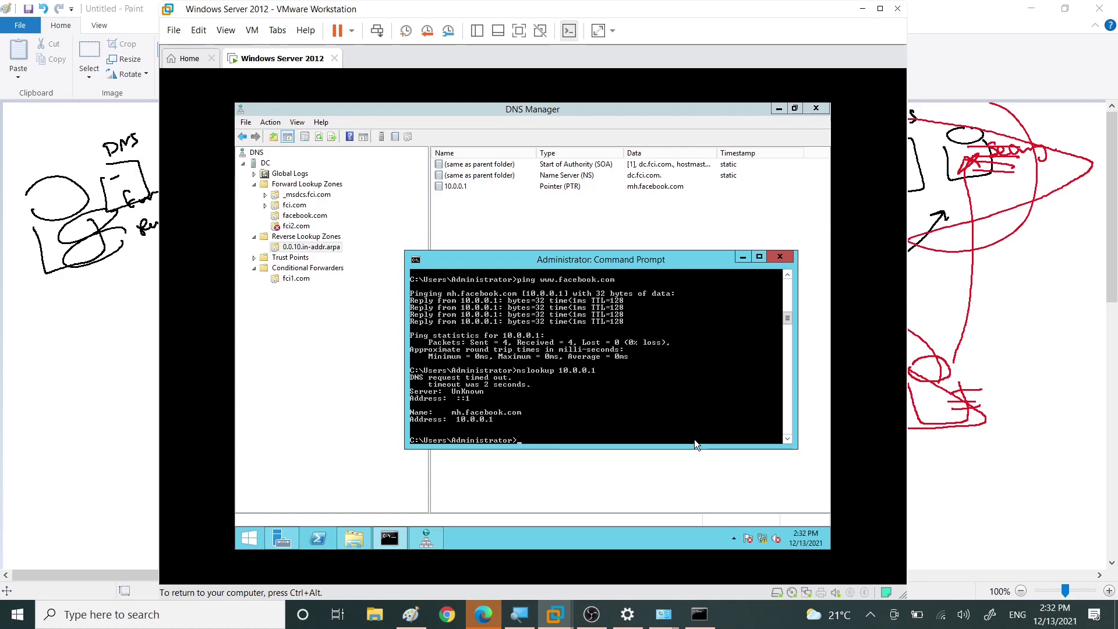
pyautogui.click(302, 350)
# Step: Open the properties of the PC1SALES host record (10.0.0.60) in the fci.com zone
pyautogui.click(552, 188)
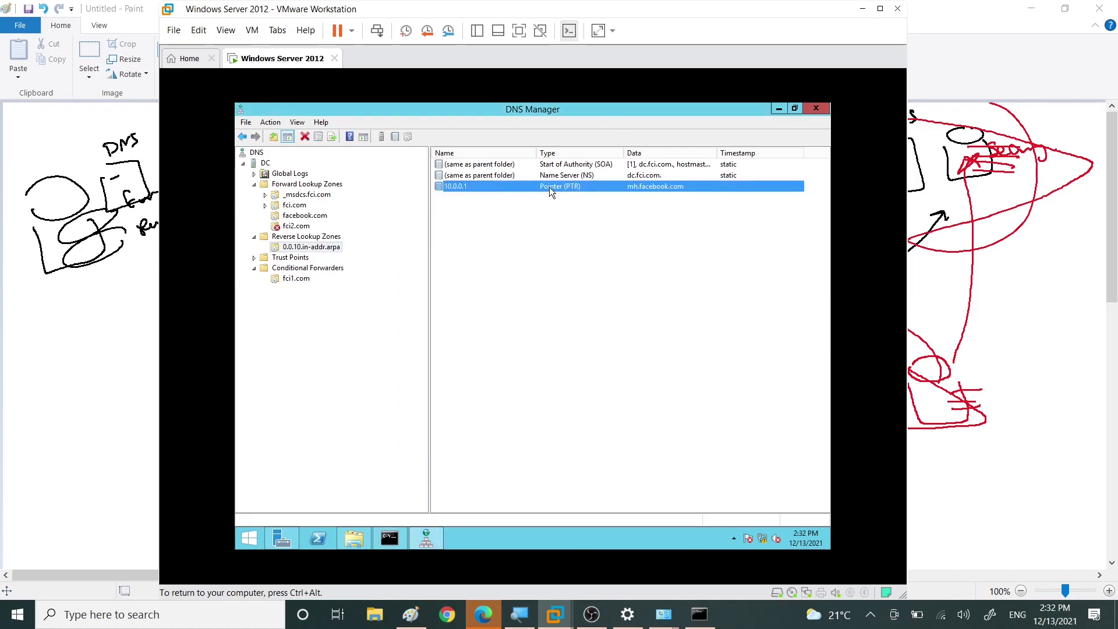
pyautogui.rightClick(527, 226)
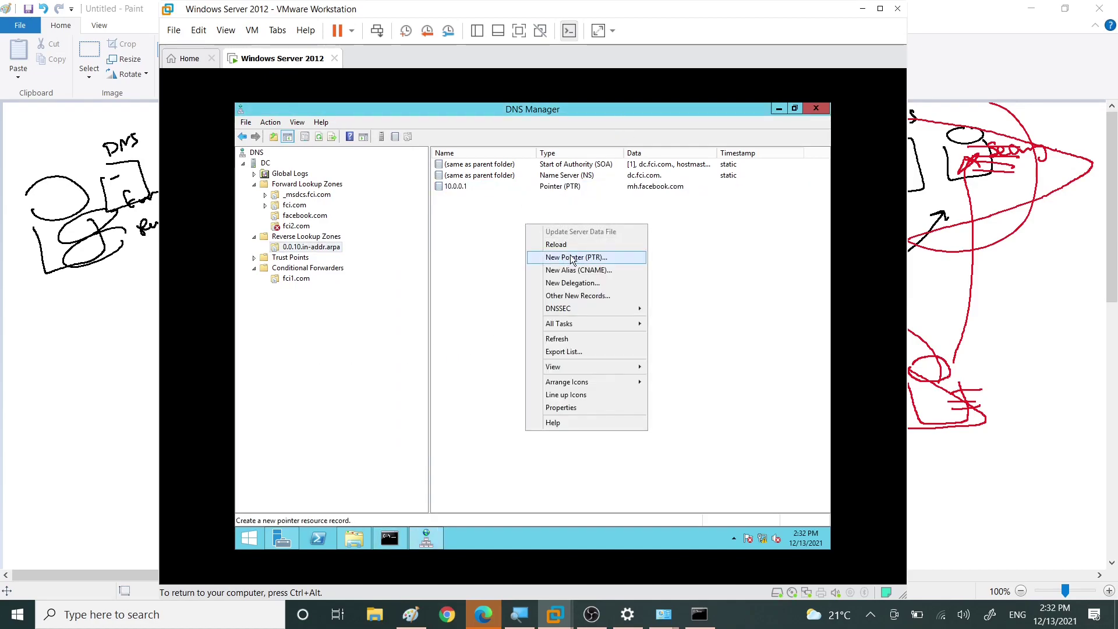
pyautogui.click(497, 244)
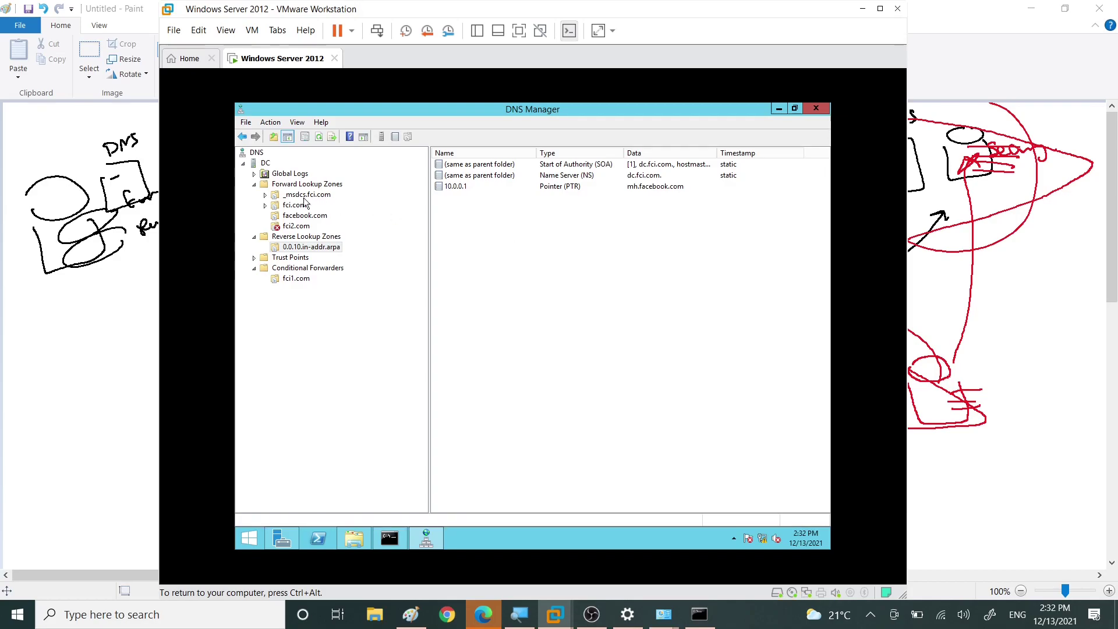
pyautogui.click(291, 206)
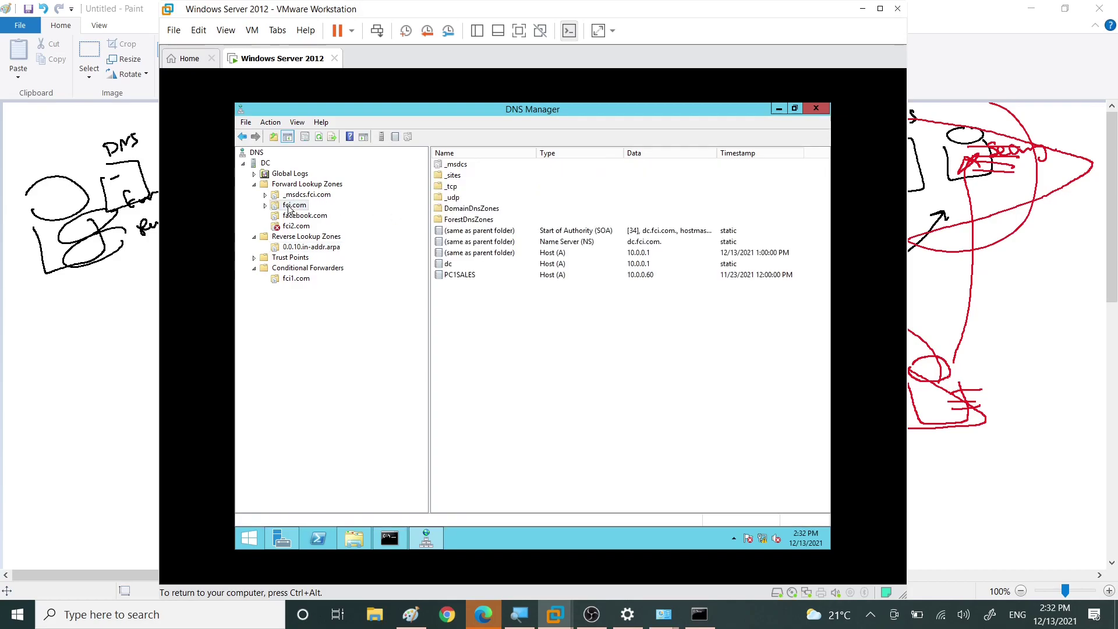
pyautogui.click(459, 276)
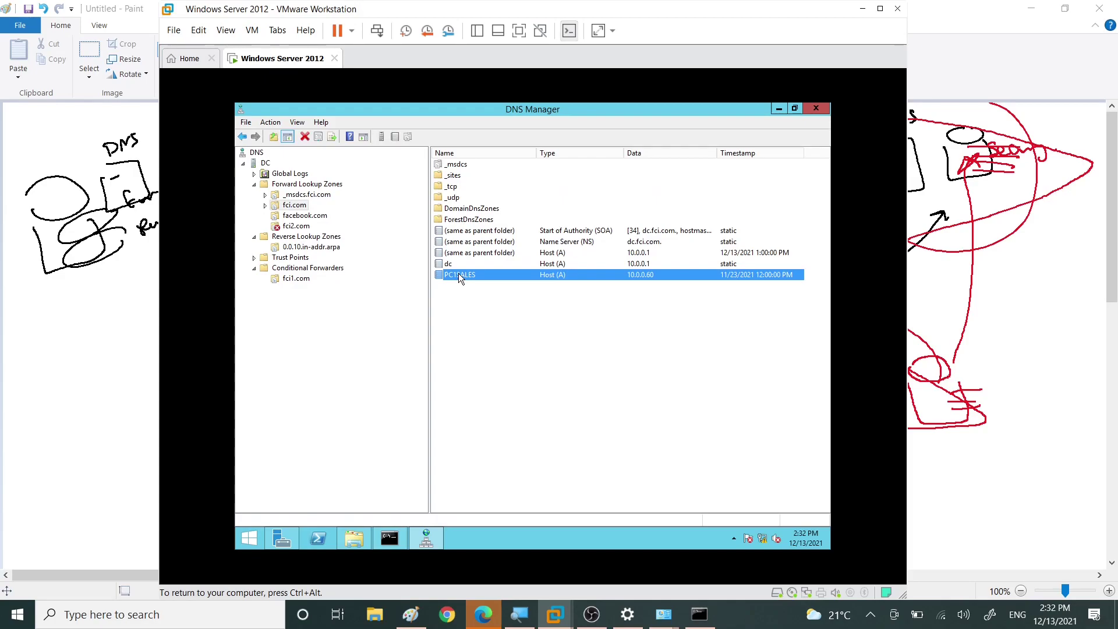
pyautogui.doubleClick(459, 274)
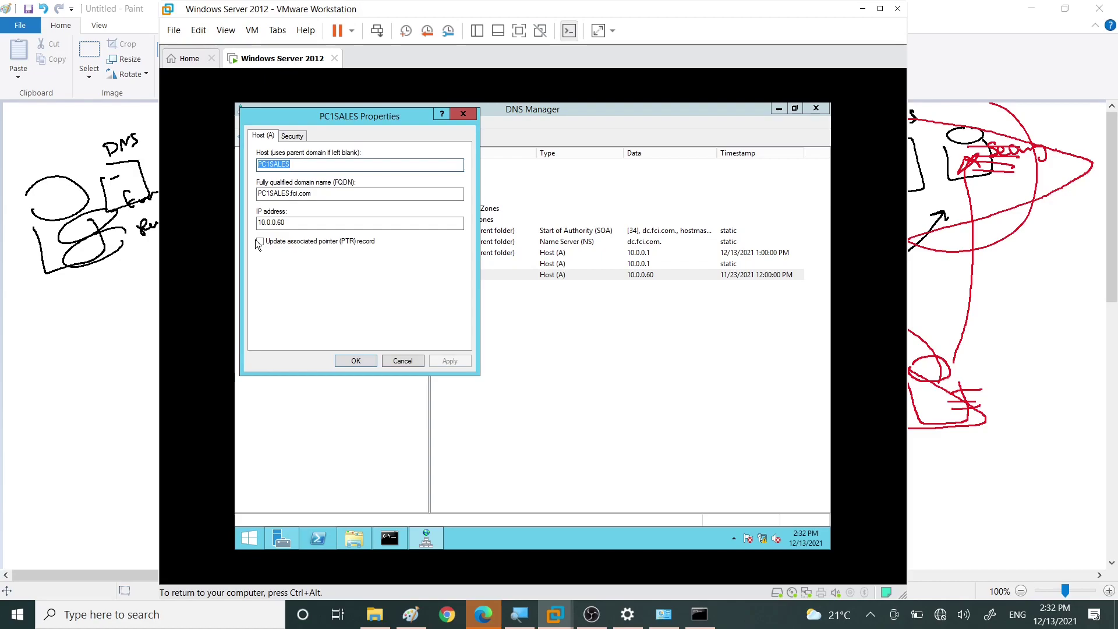
# Step: Enable PTR updating for PC1SALES and reload 0.0.10.in-addr.arpa to show the 10.0.0.60 pointer
pyautogui.click(261, 242)
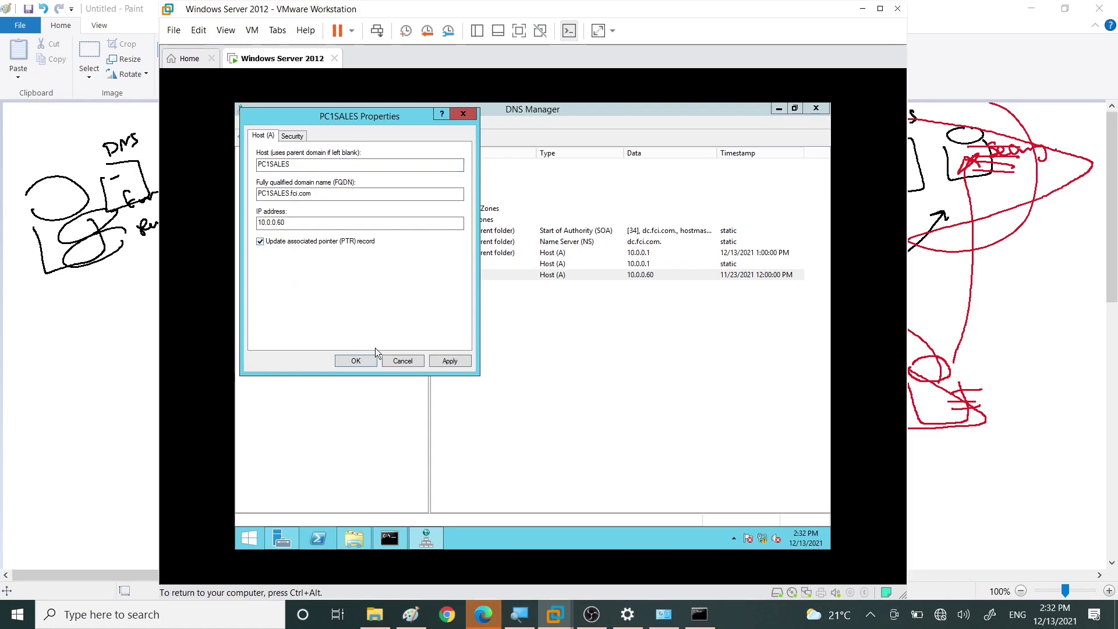
pyautogui.click(356, 361)
pyautogui.click(285, 248)
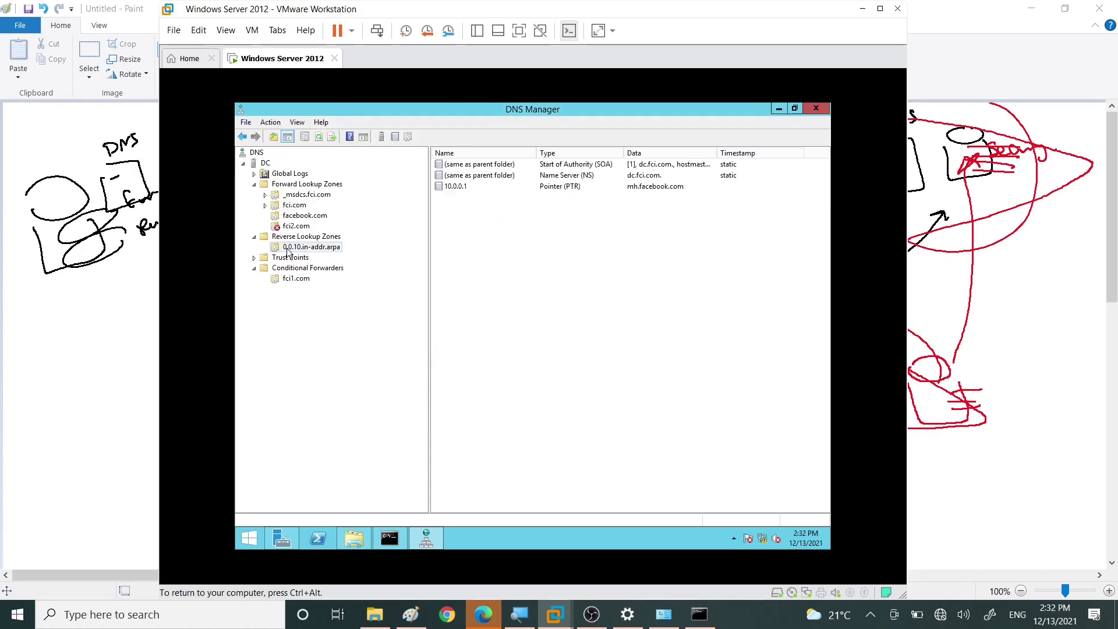
pyautogui.rightClick(516, 232)
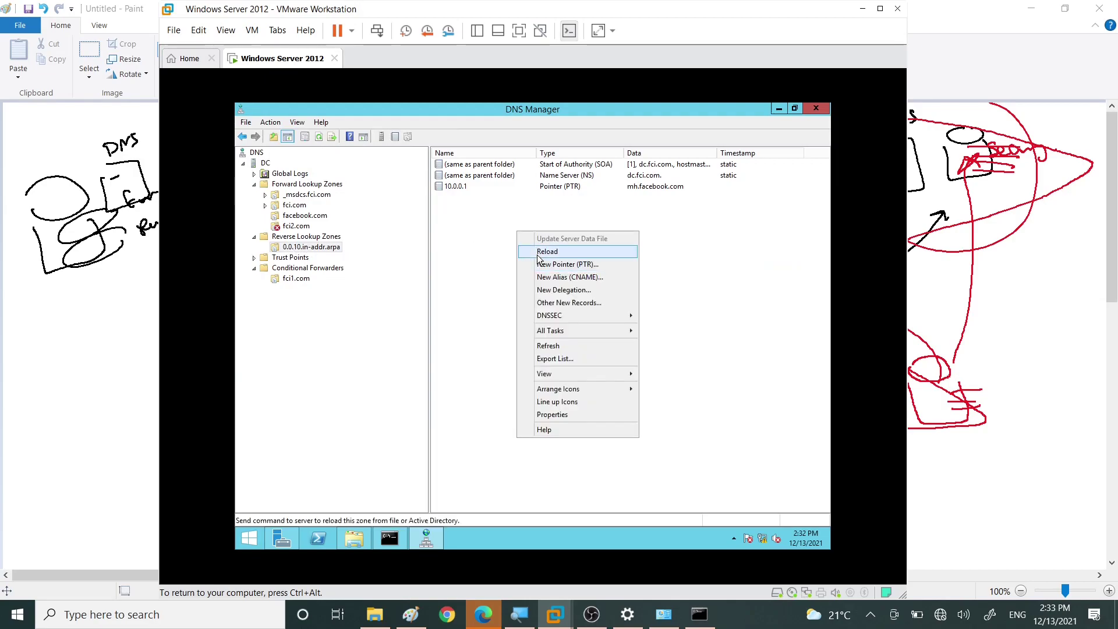
pyautogui.click(531, 252)
pyautogui.click(558, 364)
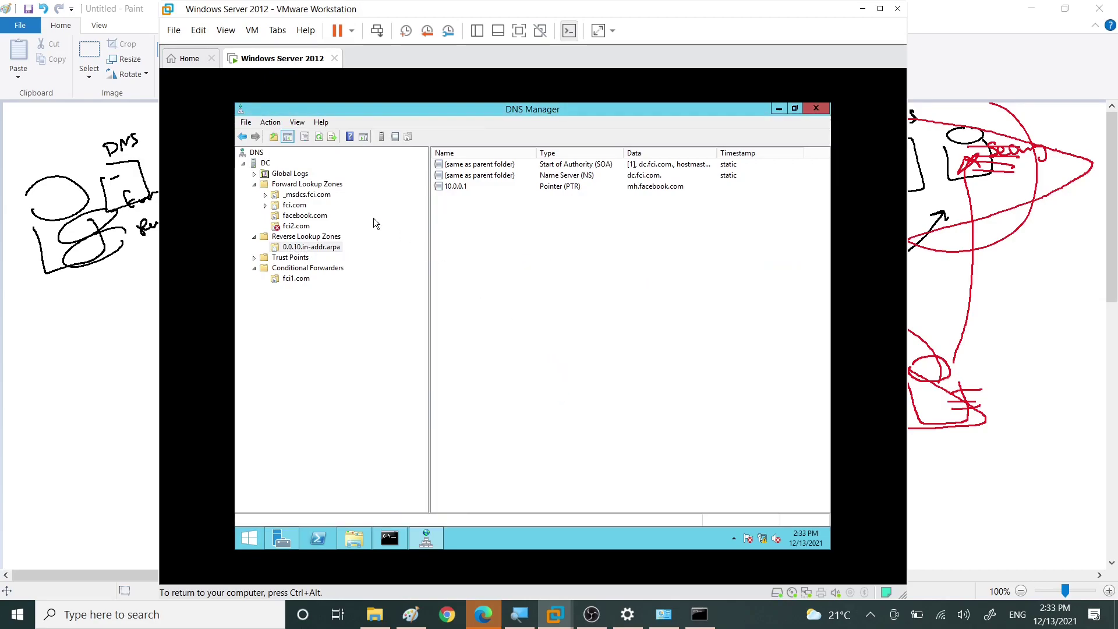
pyautogui.click(553, 200)
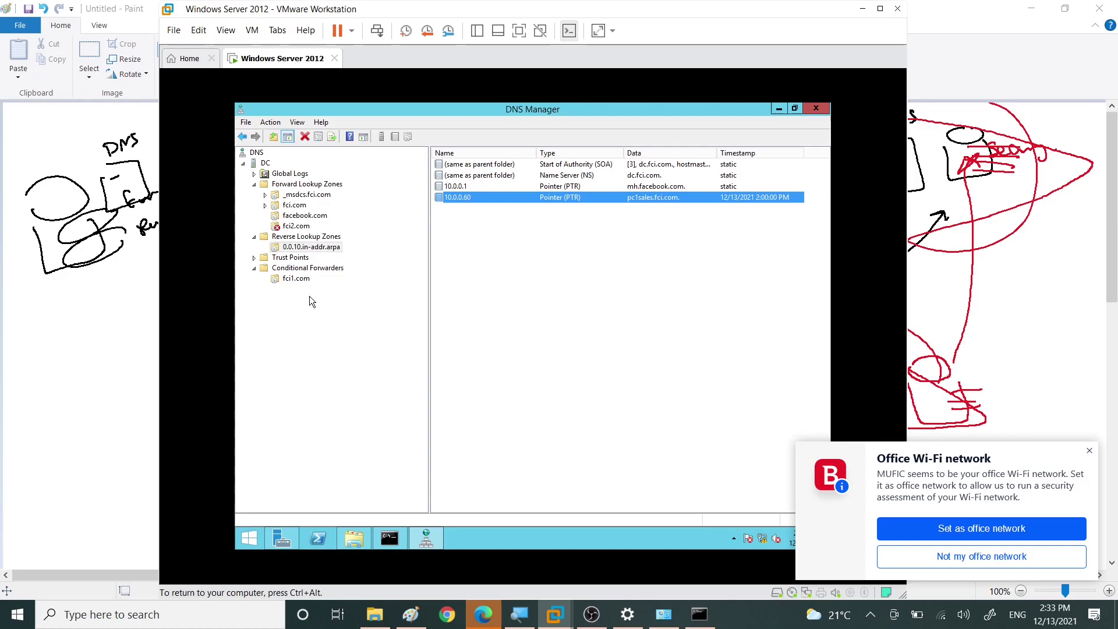
# Step: Browse the forward and reverse lookup zones, select the PC1SALES record, and open fci.com's Properties
pyautogui.click(289, 184)
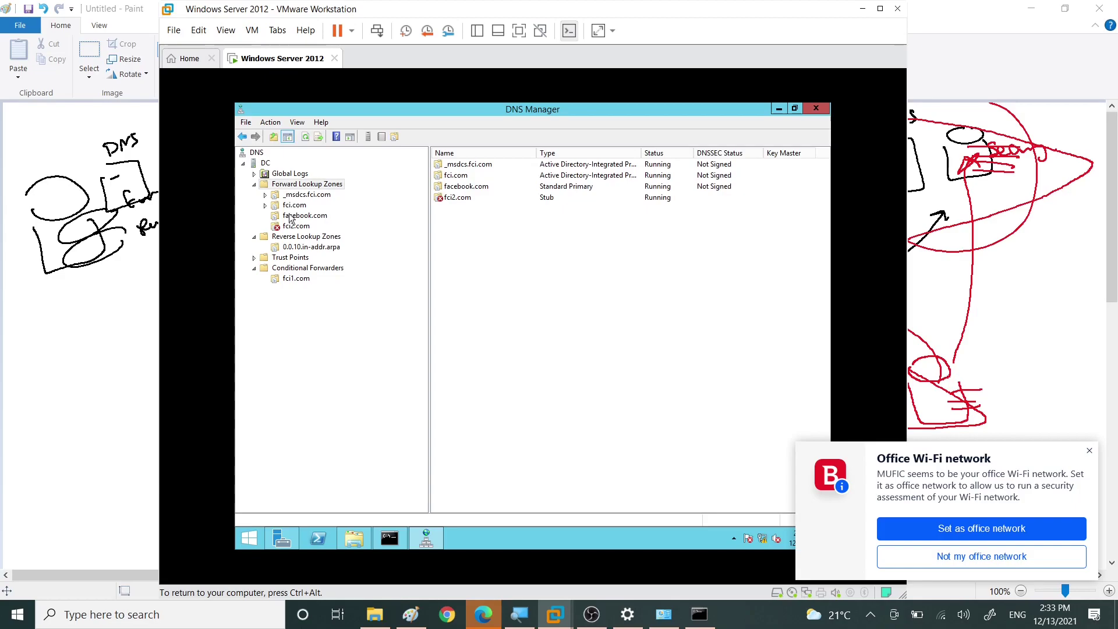
pyautogui.click(294, 238)
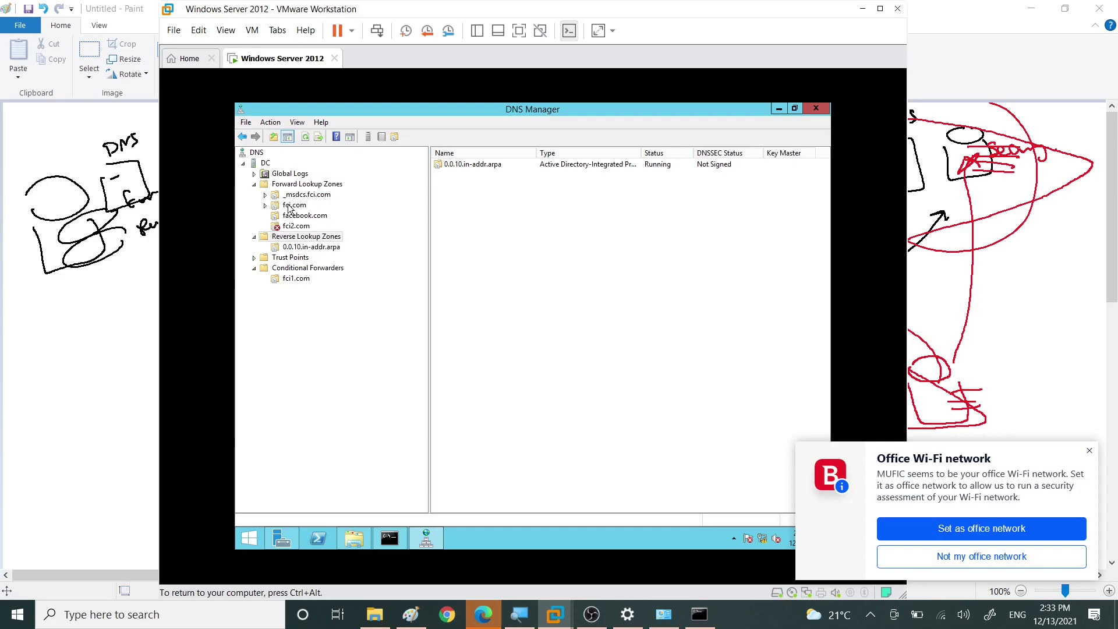
pyautogui.click(291, 205)
pyautogui.click(464, 273)
pyautogui.click(462, 264)
pyautogui.click(463, 273)
pyautogui.click(462, 264)
pyautogui.click(461, 275)
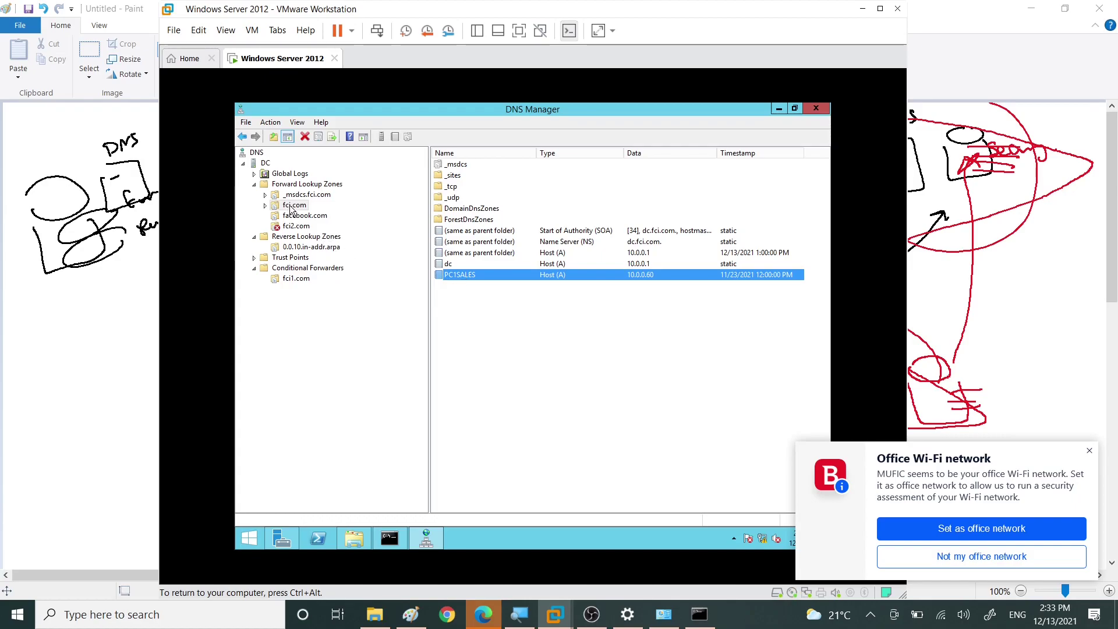
pyautogui.rightClick(289, 209)
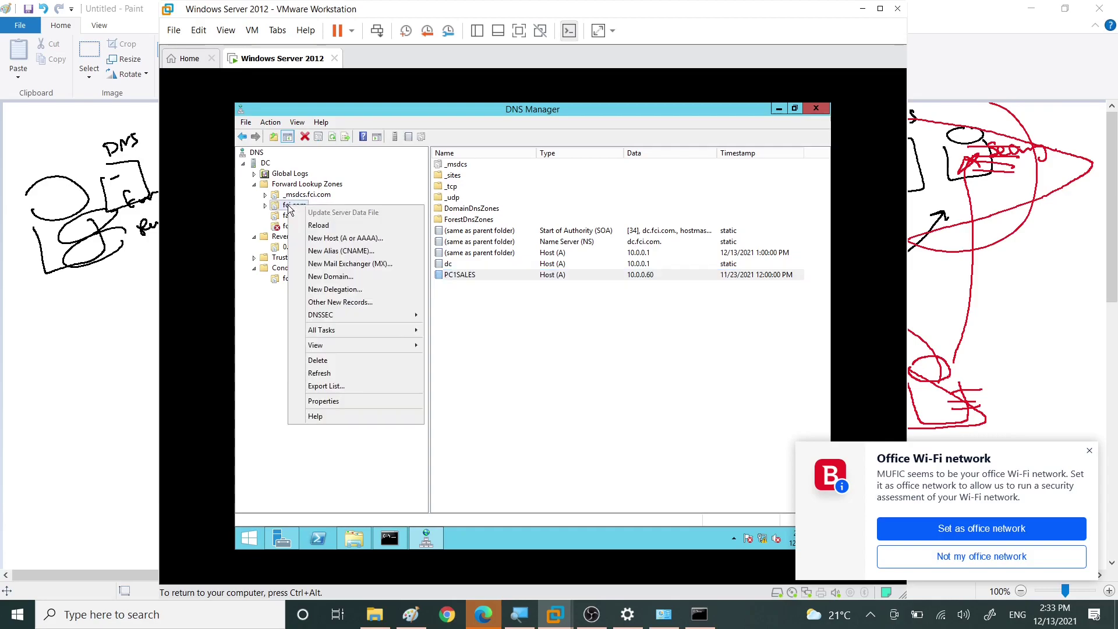
pyautogui.click(336, 403)
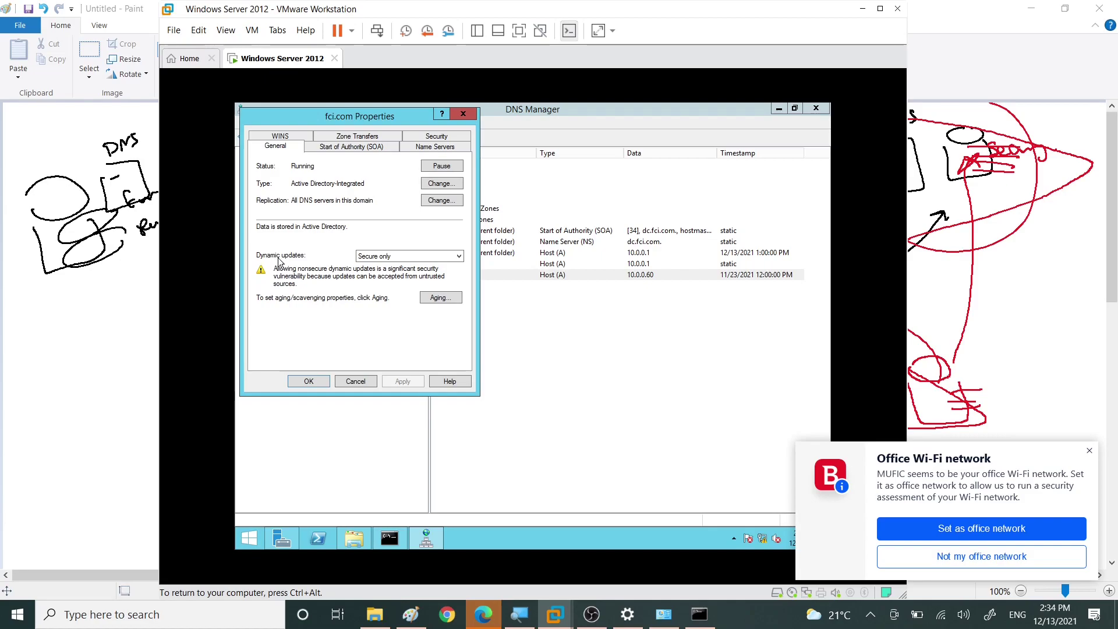
# Step: Try fci.com's dynamic update options, ending on 'Nonsecure and secure'
pyautogui.click(376, 257)
pyautogui.click(377, 258)
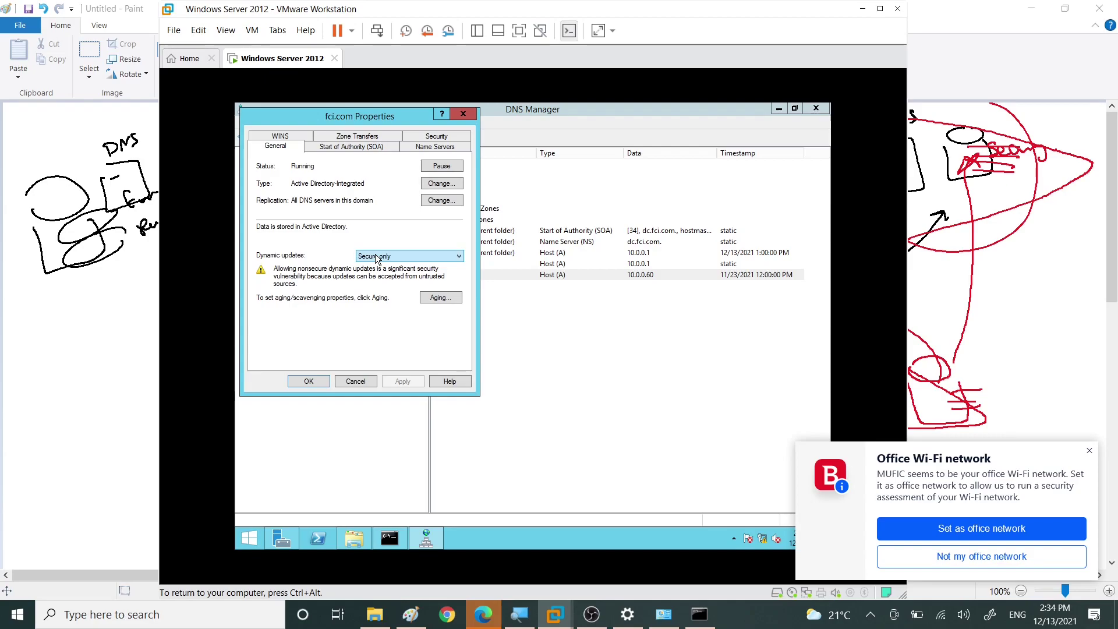
pyautogui.click(378, 257)
pyautogui.click(378, 266)
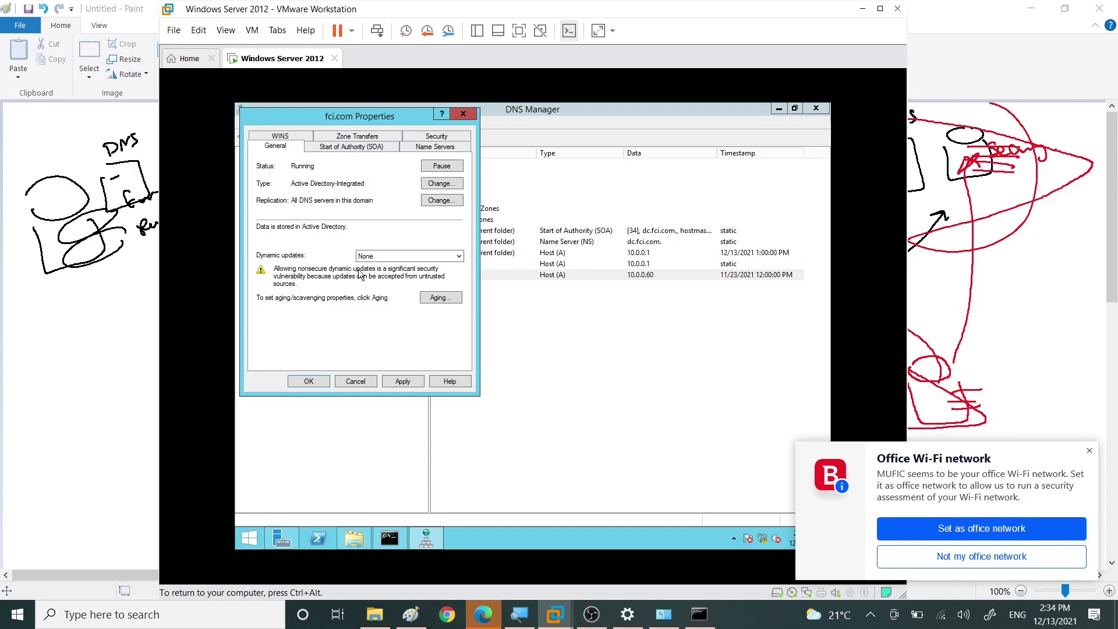
pyautogui.click(369, 258)
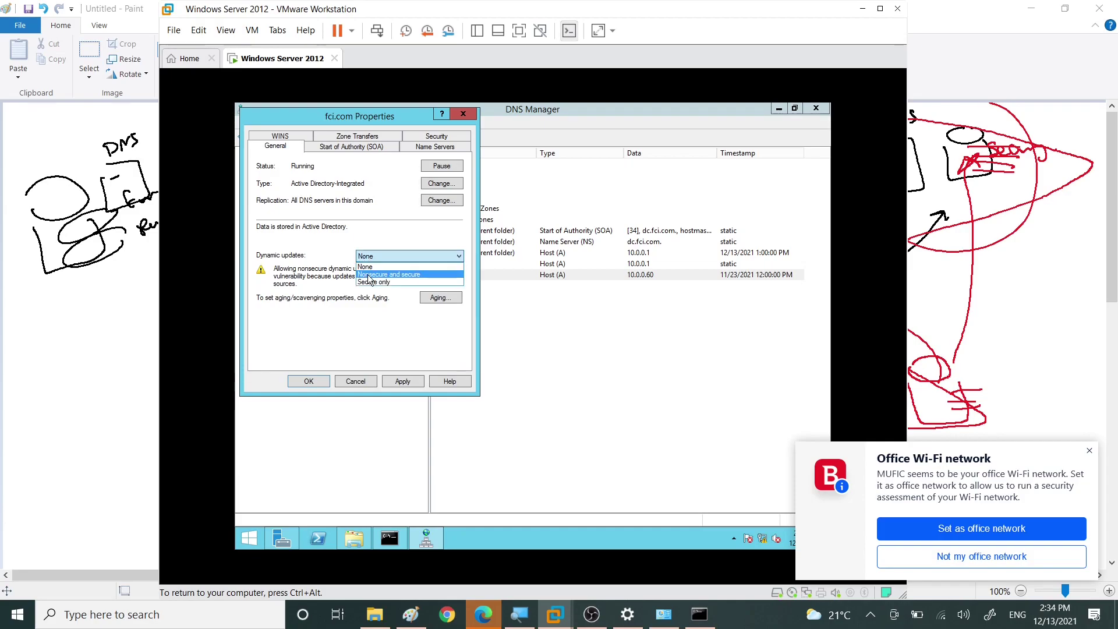
pyautogui.click(369, 276)
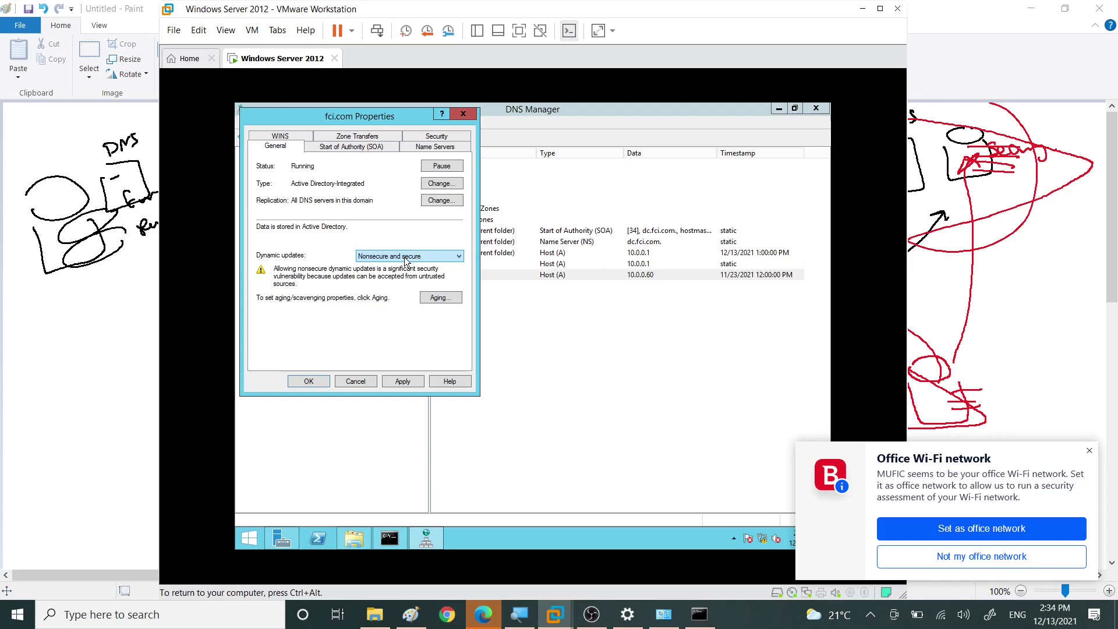
# Step: Close the Magnifier and dismiss the Office Wi-Fi network notification
pyautogui.click(406, 269)
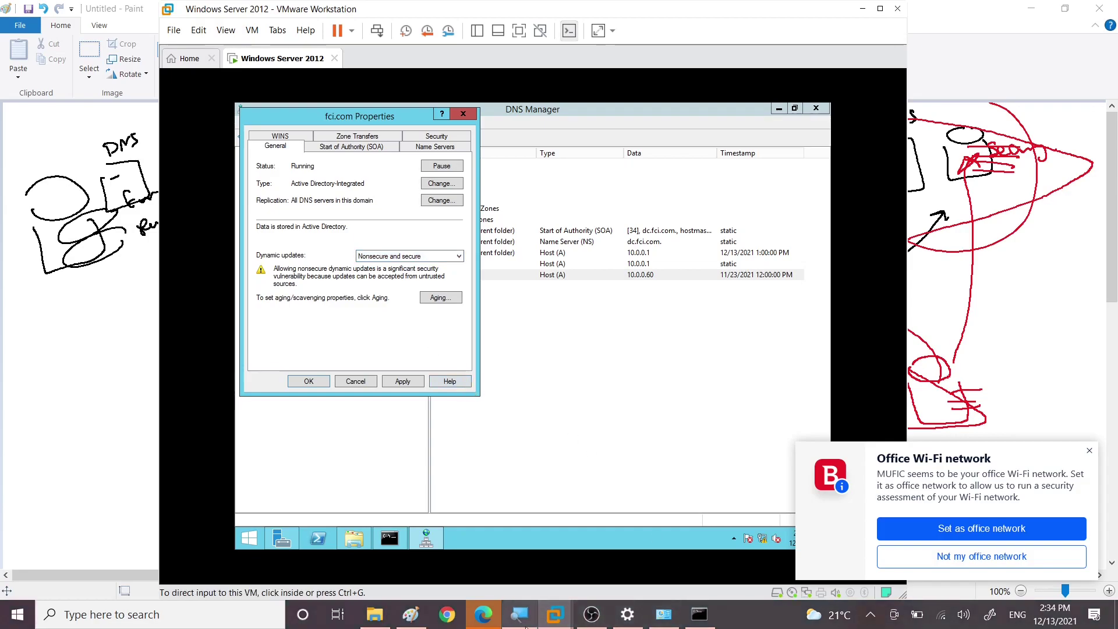
pyautogui.moveTo(519, 613); pyautogui.dragTo(524, 590)
pyautogui.click(523, 590)
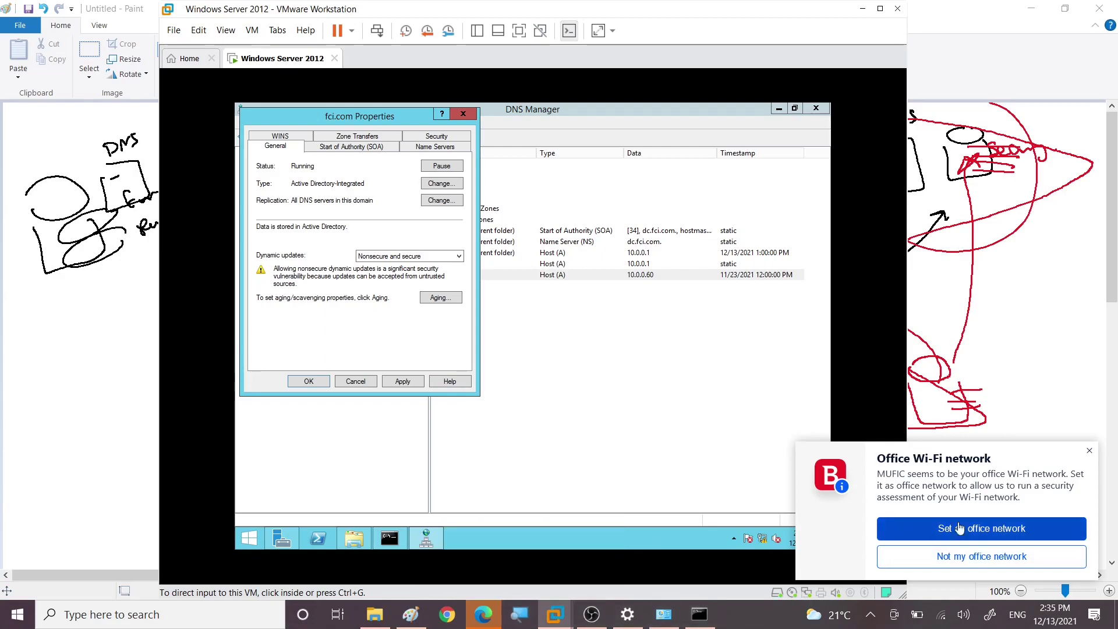
pyautogui.click(1088, 457)
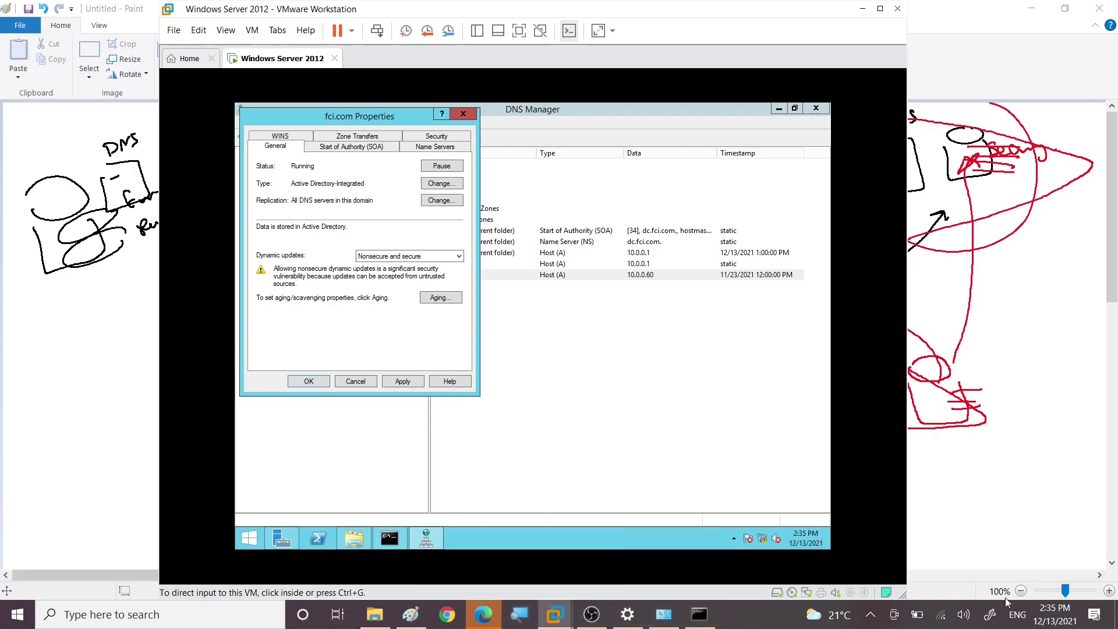
# Step: Open Network & Internet settings and the adapter list, then check and close the Wi-Fi status
pyautogui.rightClick(941, 613)
pyautogui.click(941, 598)
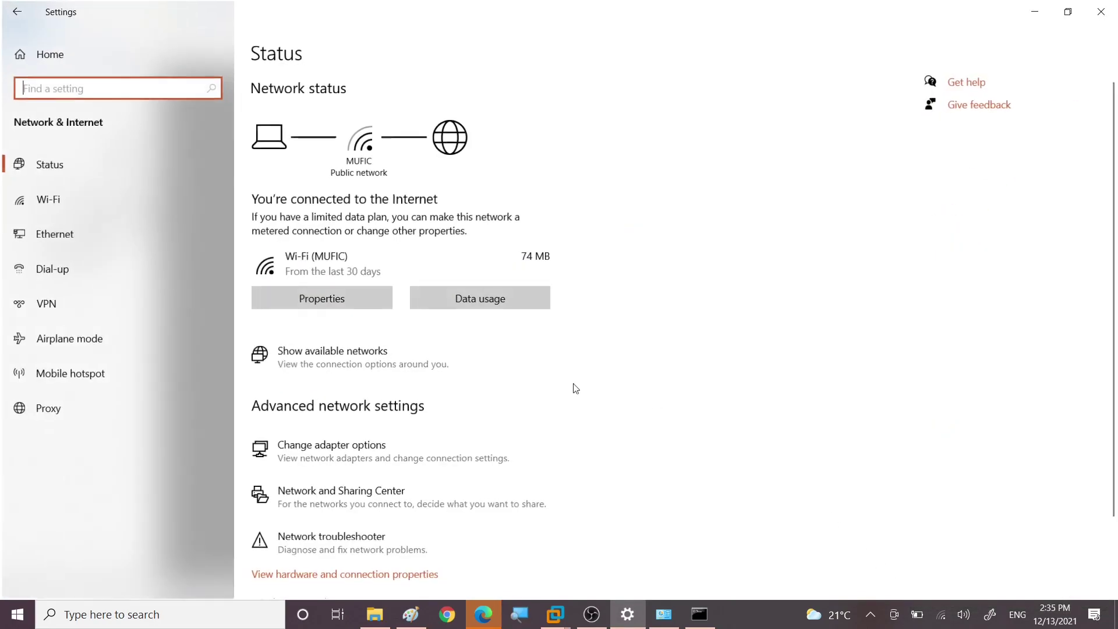
pyautogui.click(325, 452)
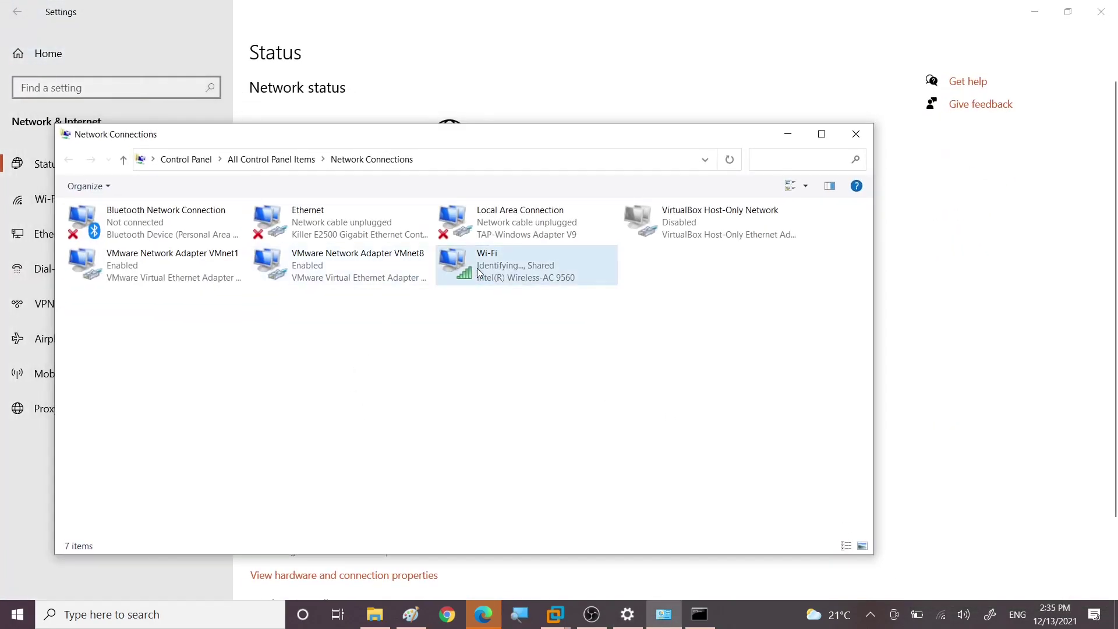
pyautogui.doubleClick(491, 268)
pyautogui.click(491, 274)
pyautogui.click(684, 468)
pyautogui.click(646, 456)
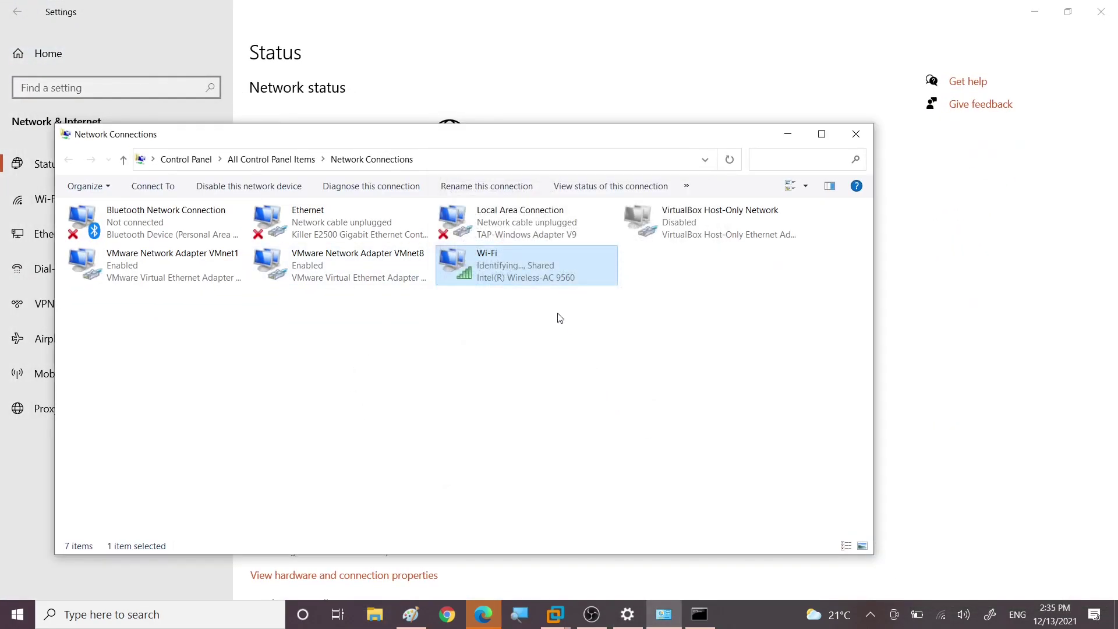
# Step: Show the DNS tab of the Wi-Fi adapter's IPv4 Advanced TCP/IP settings, then return to the VM
pyautogui.rightClick(512, 281)
pyautogui.click(524, 437)
pyautogui.scroll(-2, 188, 369)
pyautogui.doubleClick(197, 330)
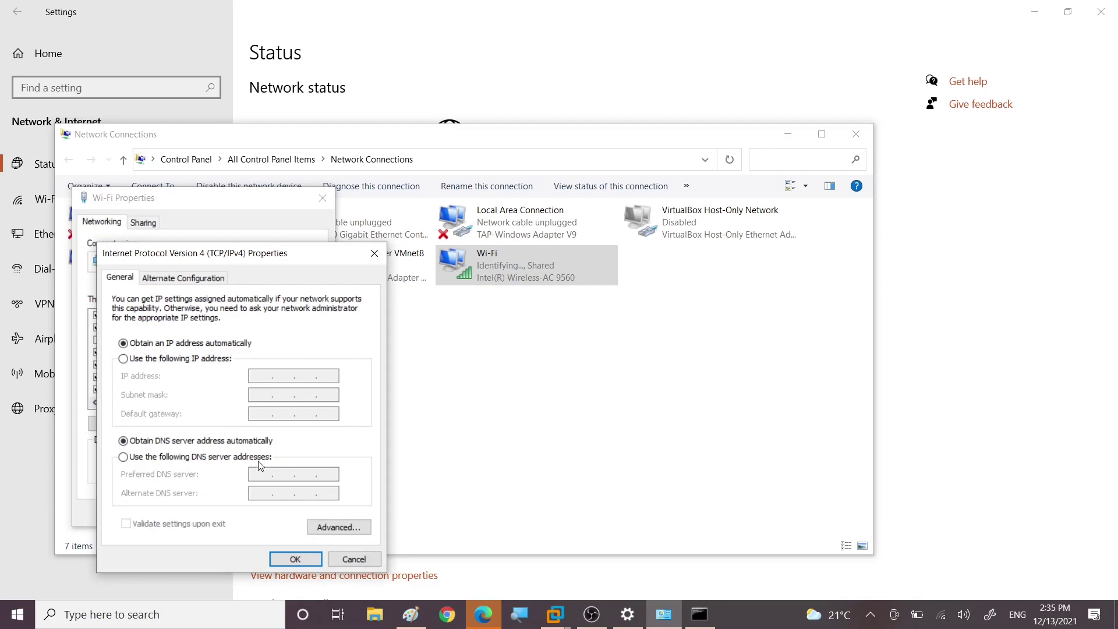
pyautogui.click(336, 527)
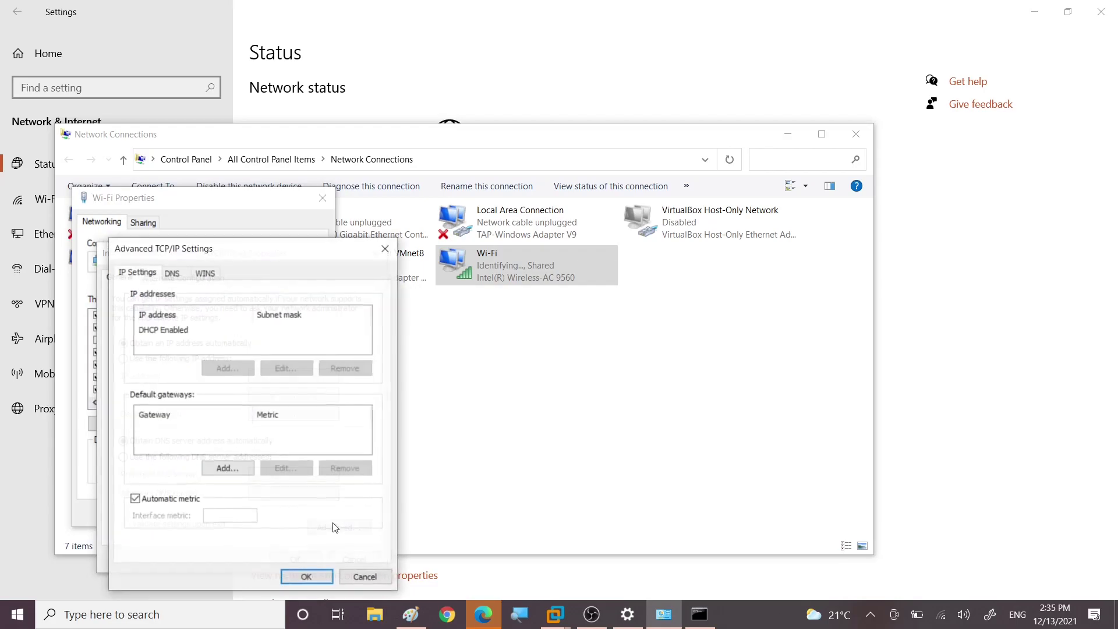
pyautogui.click(173, 274)
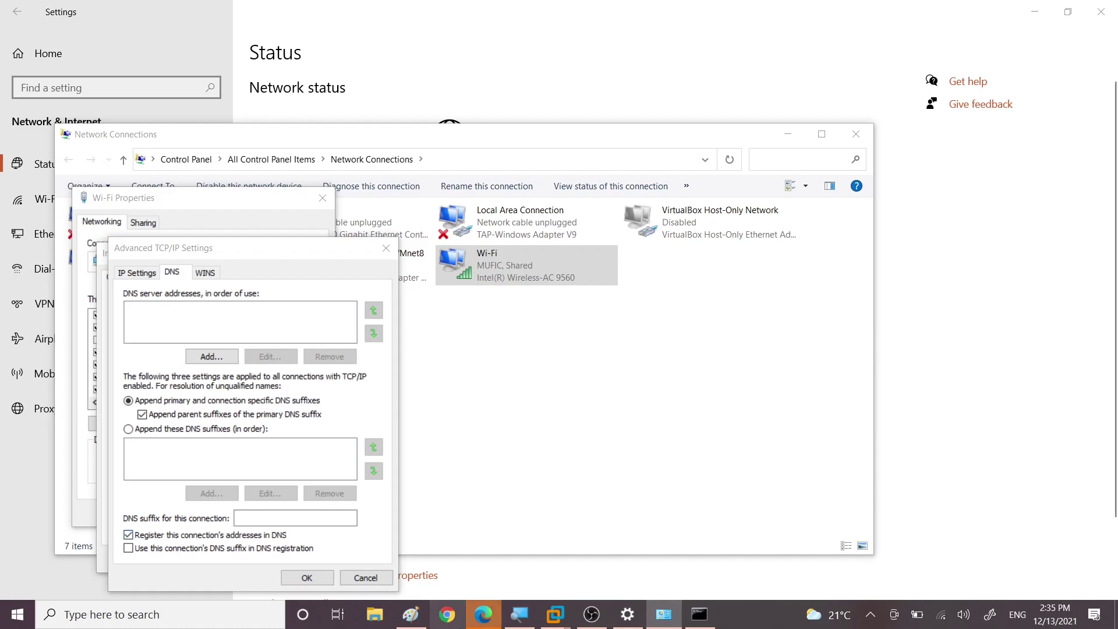
pyautogui.moveTo(554, 617)
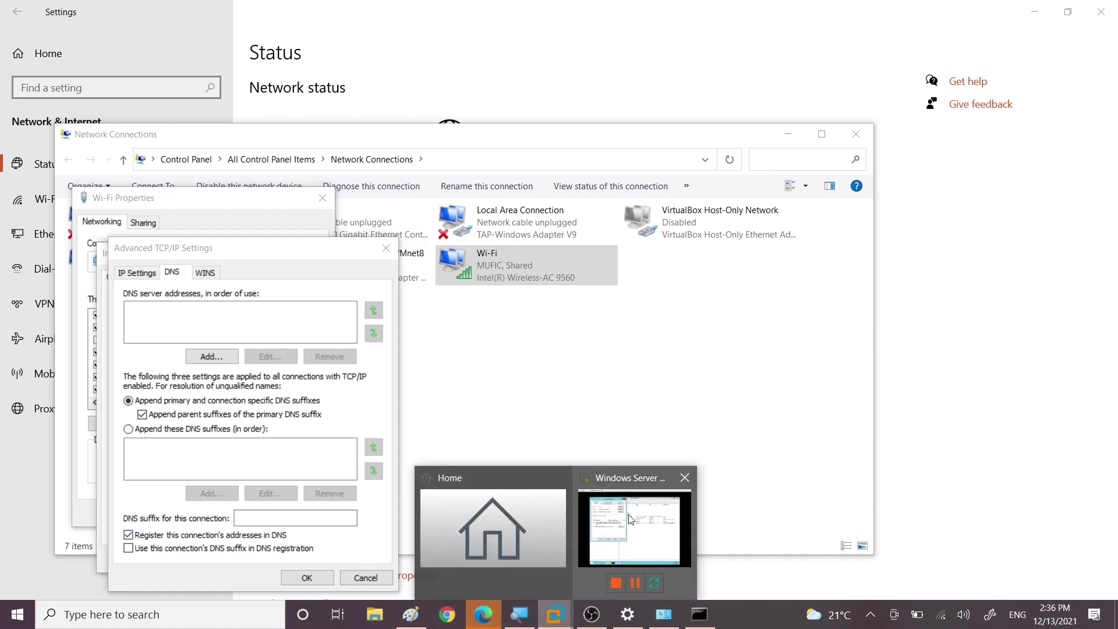
pyautogui.click(633, 539)
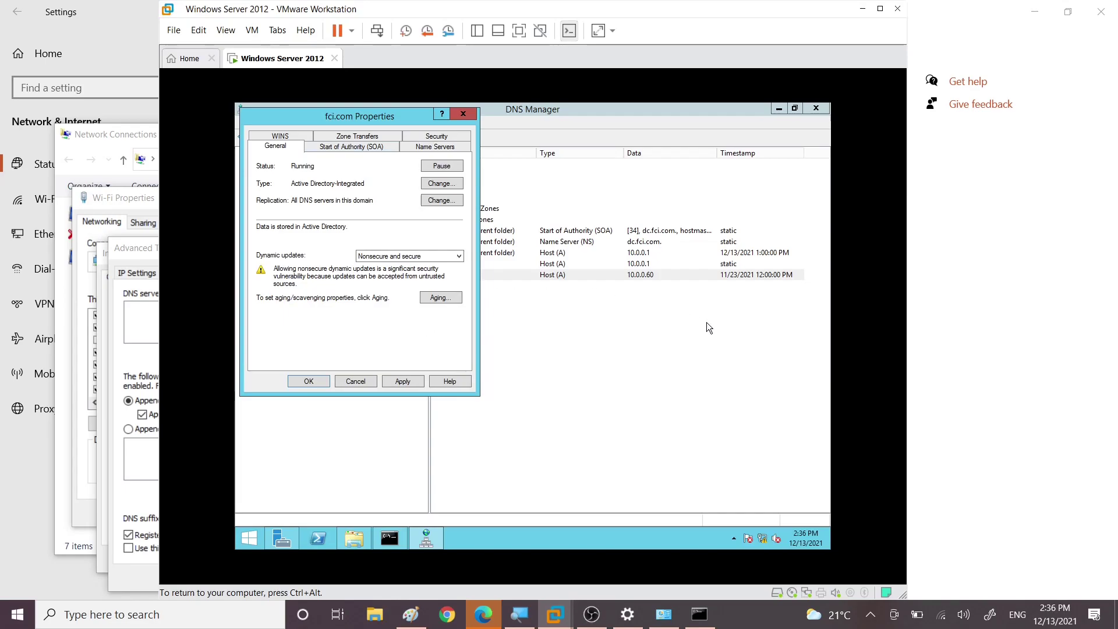
# Step: Set fci.com's dynamic updates back to 'Secure only', then open its Aging settings
pyautogui.moveTo(367, 111); pyautogui.dragTo(264, 112)
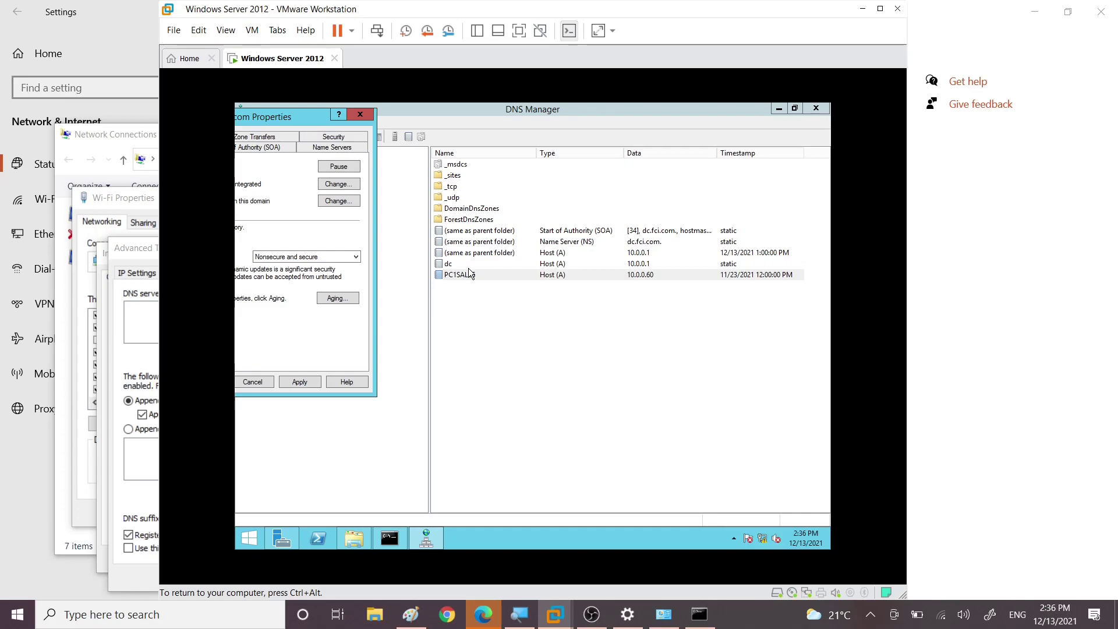
pyautogui.moveTo(257, 115); pyautogui.dragTo(358, 113)
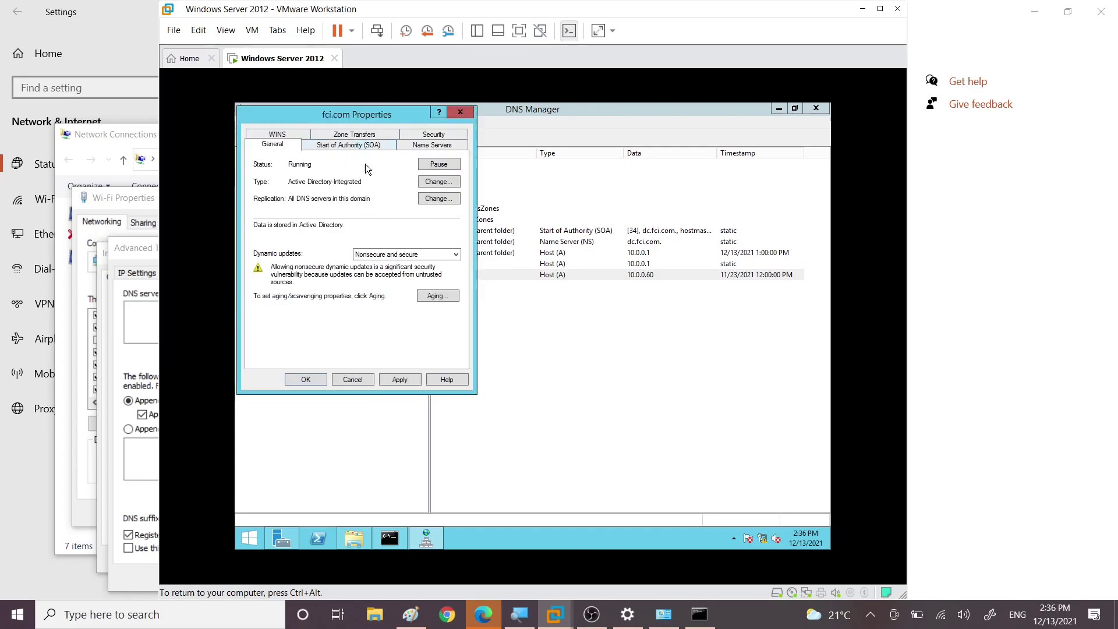
pyautogui.click(396, 260)
pyautogui.click(388, 280)
pyautogui.click(437, 295)
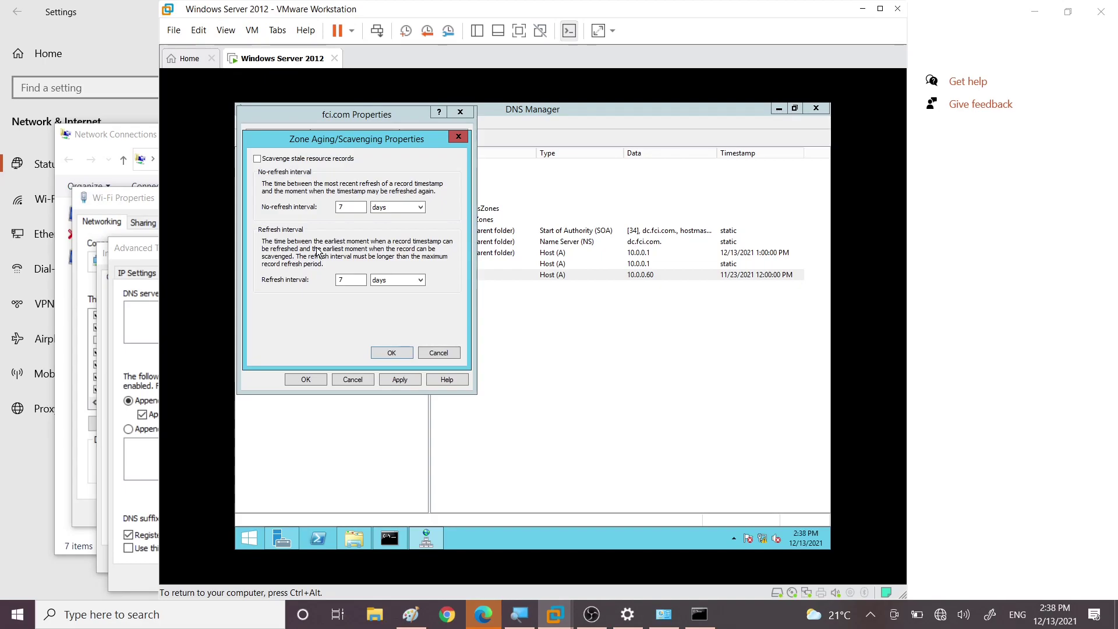
# Step: Close the Zone Aging/Scavenging Properties dialog without changes
pyautogui.click(458, 136)
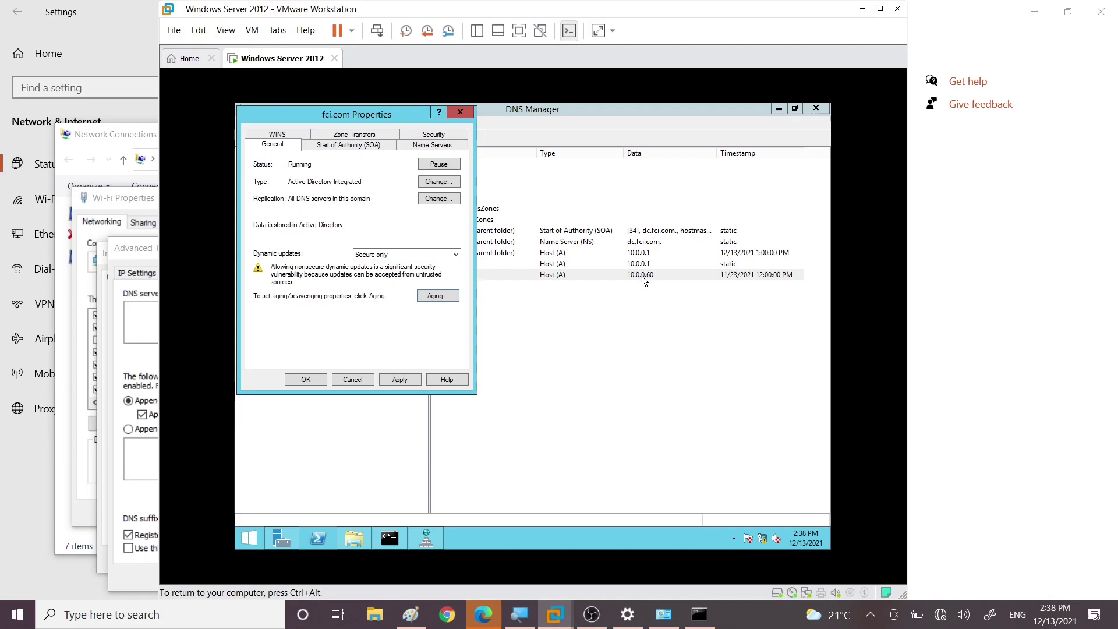
# Step: Show the fci.com SOA tab with serial 34 and primary server dc.fci.com, moved beside the DNS tree
pyautogui.click(336, 145)
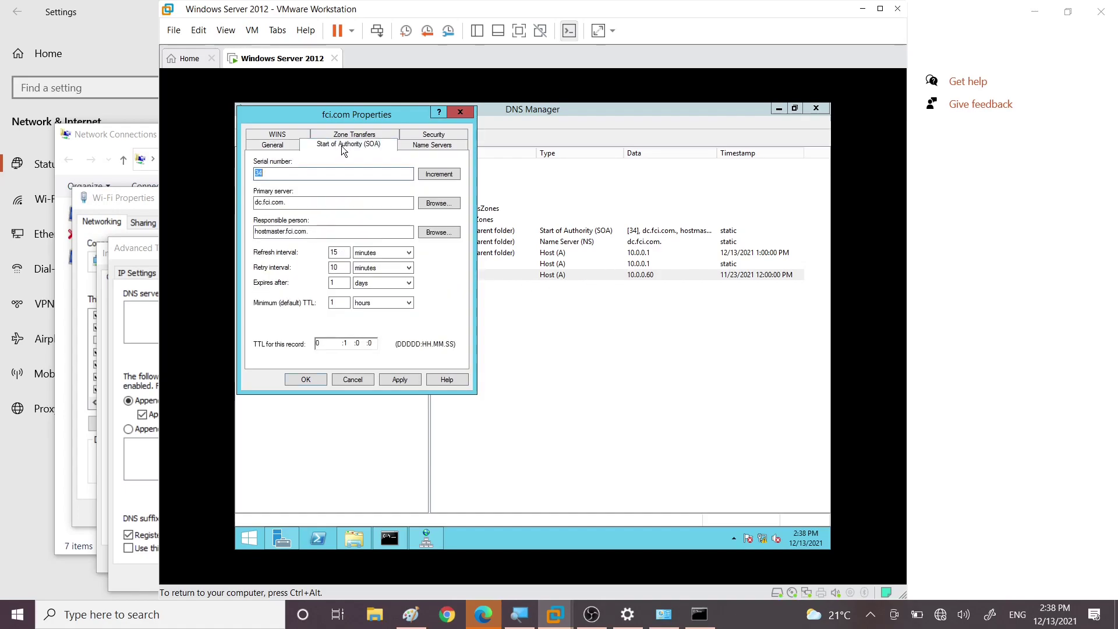
pyautogui.moveTo(334, 121); pyautogui.dragTo(517, 119)
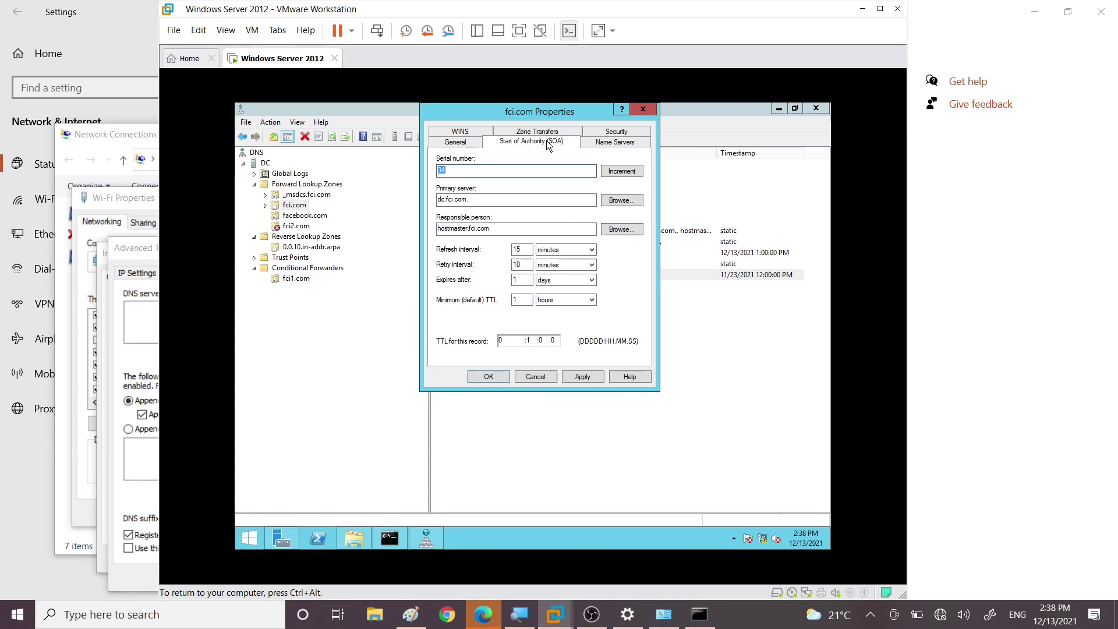
pyautogui.click(448, 172)
# Step: Create host record pc2 at 10.0.0.10 in fci.com with its PTR record
pyautogui.click(643, 109)
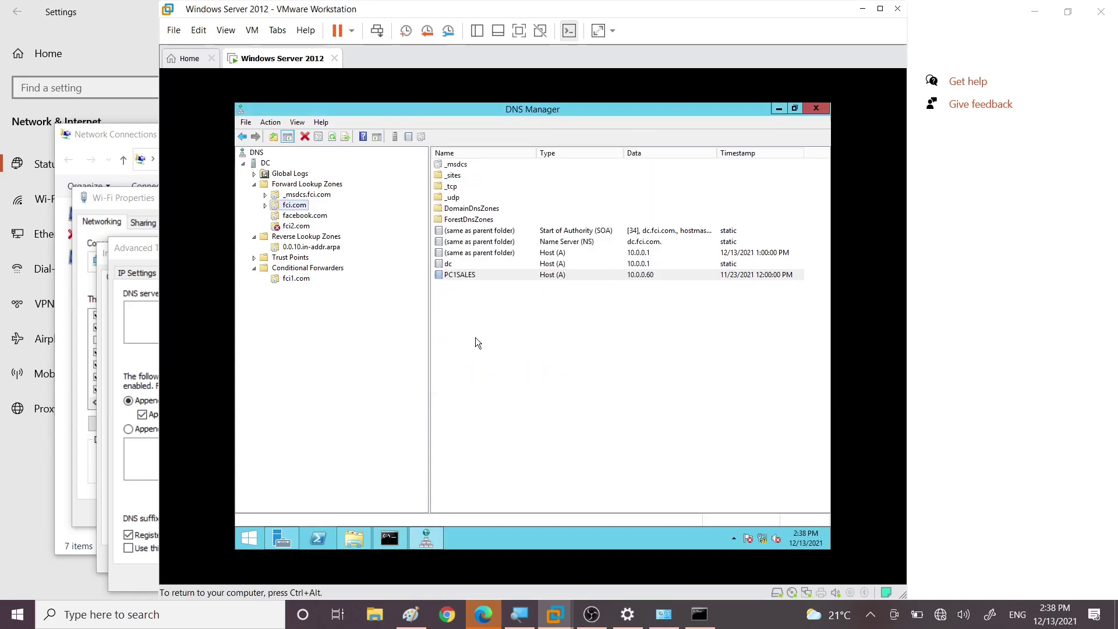
pyautogui.rightClick(459, 314)
pyautogui.click(495, 326)
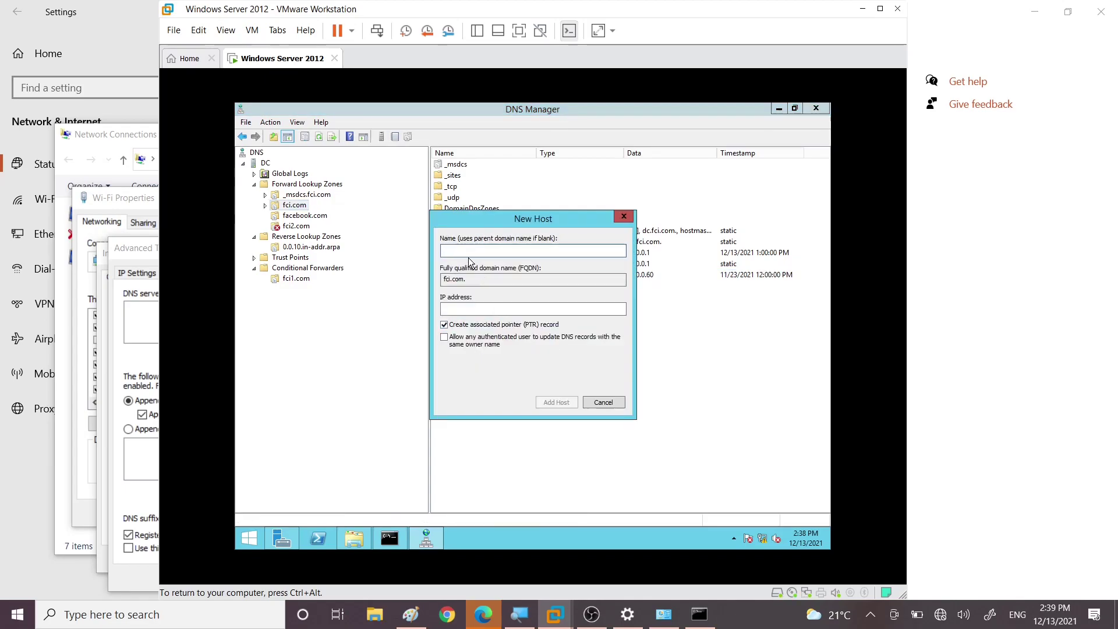
pyautogui.write('pc2')
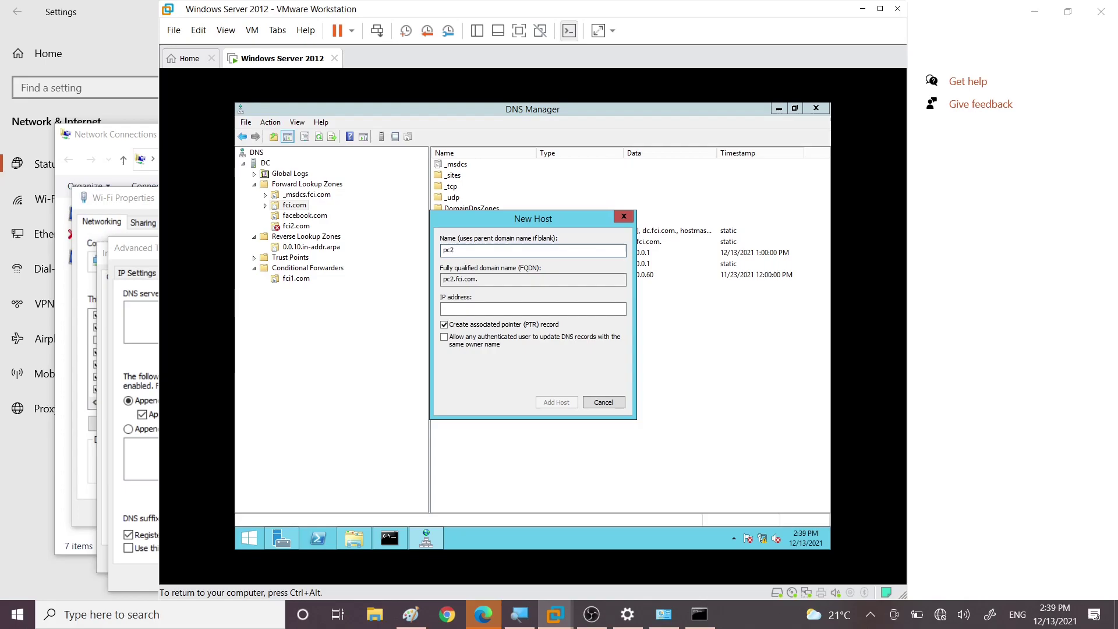
pyautogui.click(455, 308)
pyautogui.write('10.0.0.10')
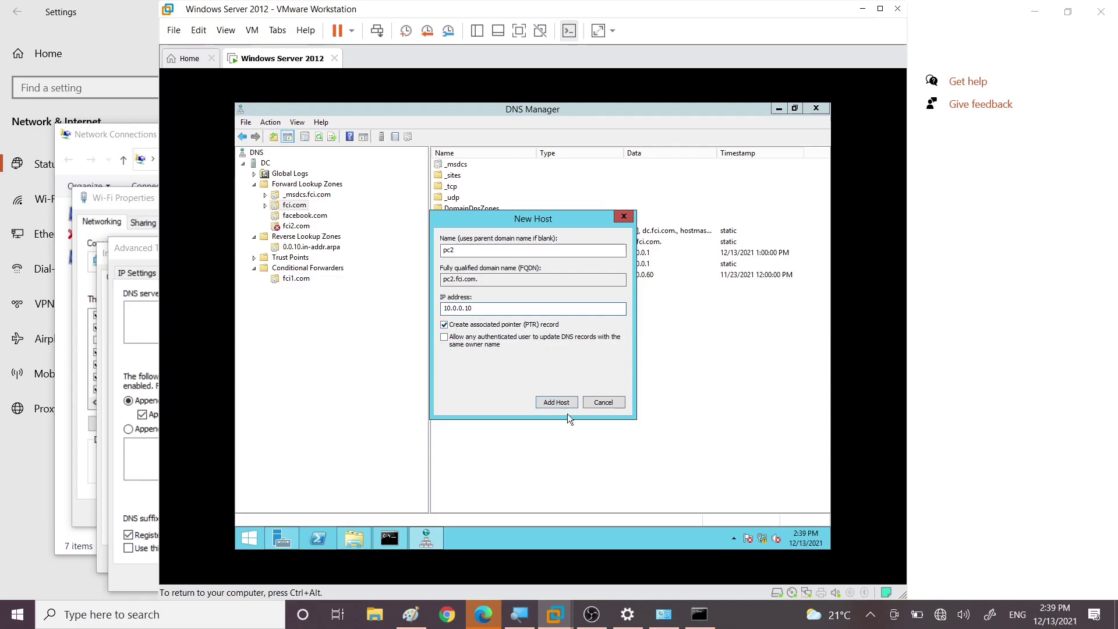
pyautogui.click(549, 402)
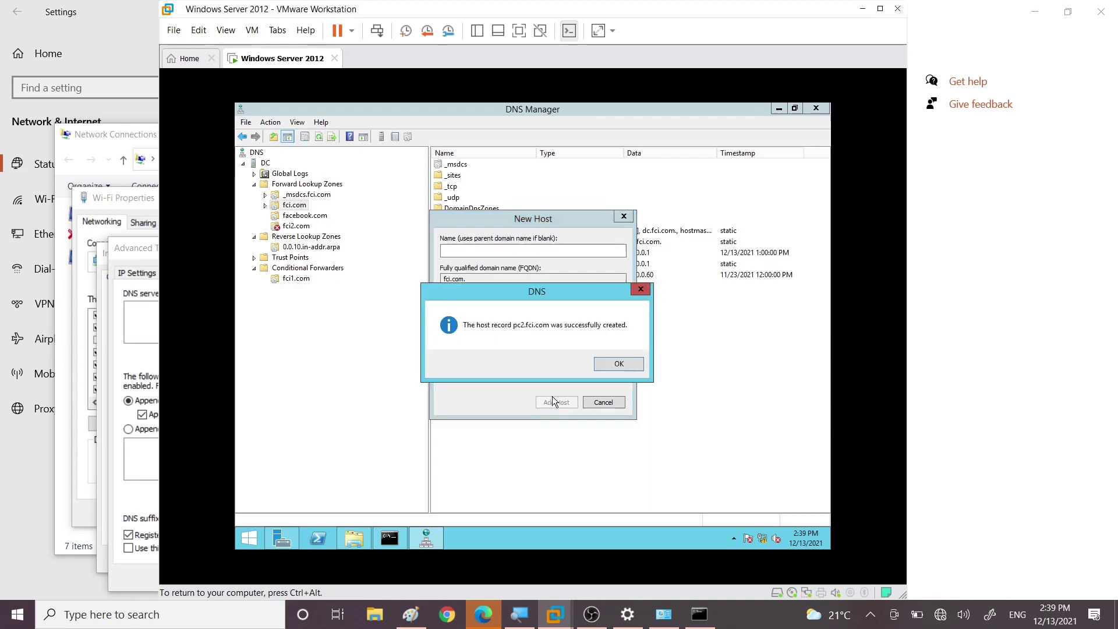
pyautogui.click(619, 364)
pyautogui.click(603, 401)
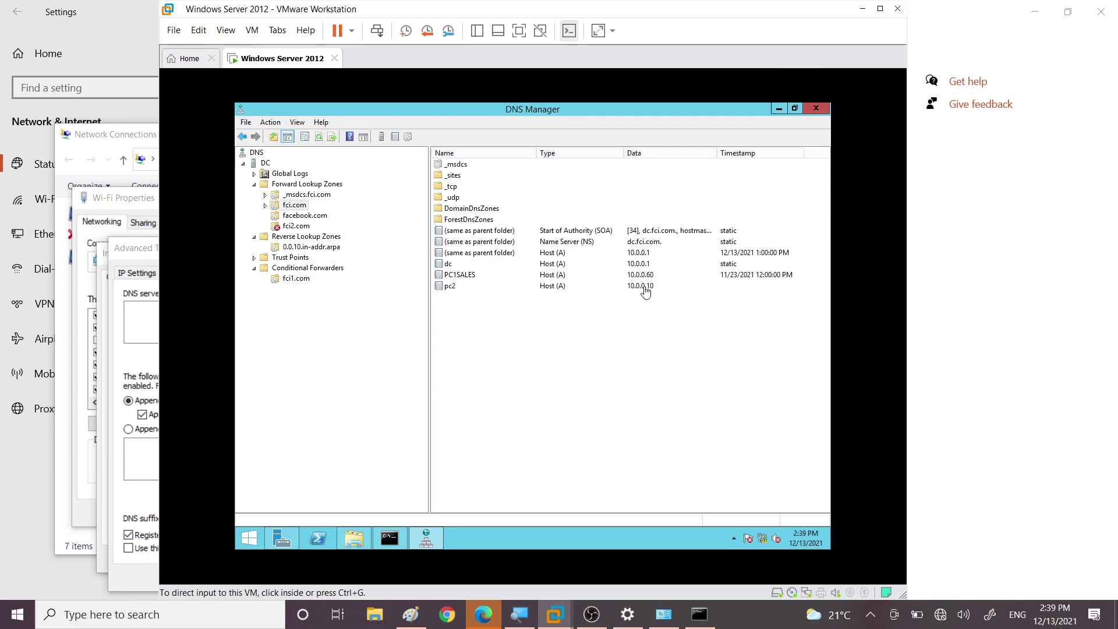
pyautogui.click(495, 232)
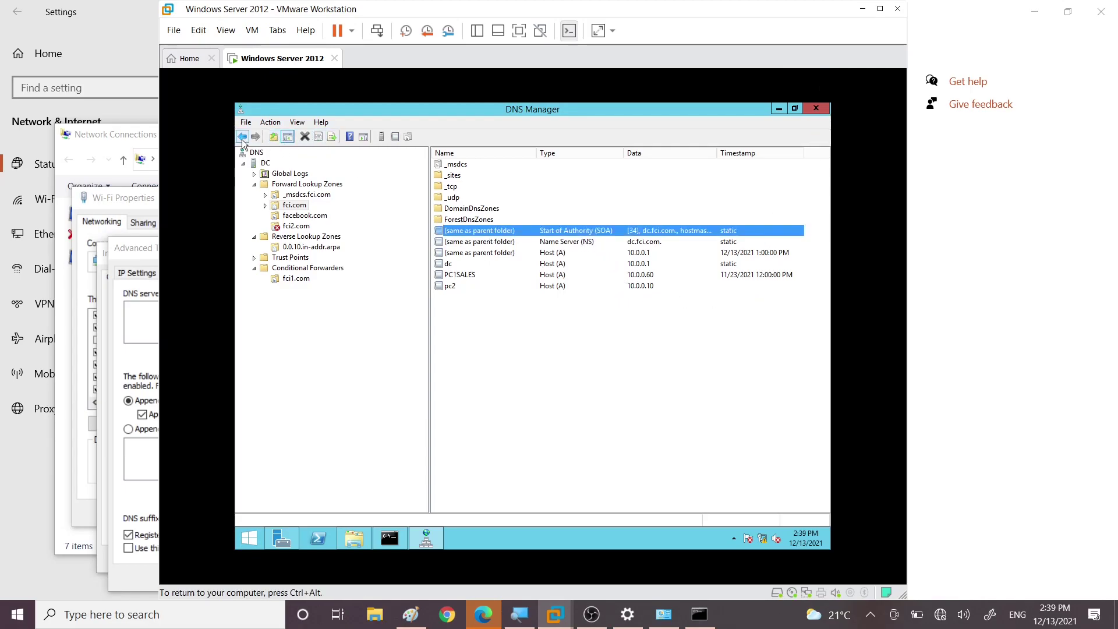
# Step: Reload and refresh the fci.com zone, then check its SOA and the new pc2 record
pyautogui.rightClick(285, 205)
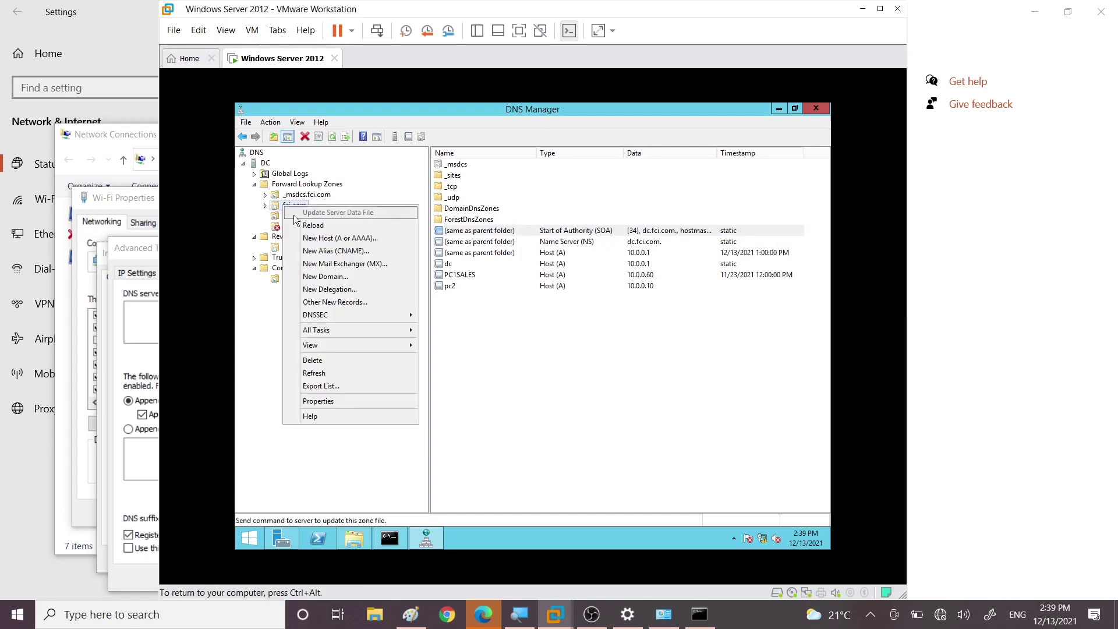
pyautogui.click(309, 227)
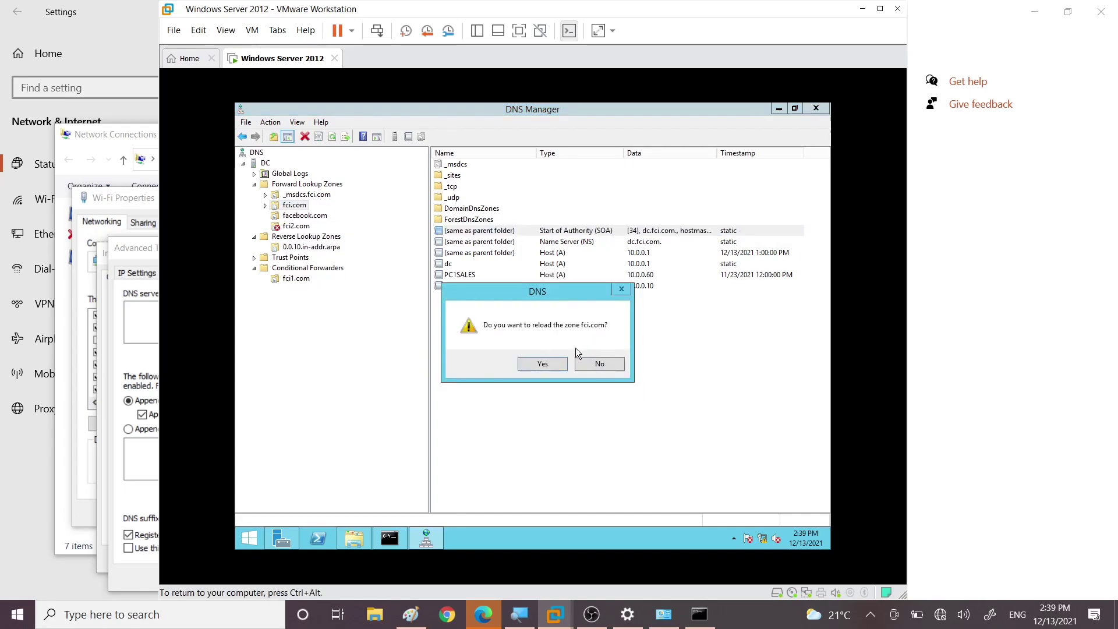
pyautogui.click(543, 364)
pyautogui.rightClick(282, 205)
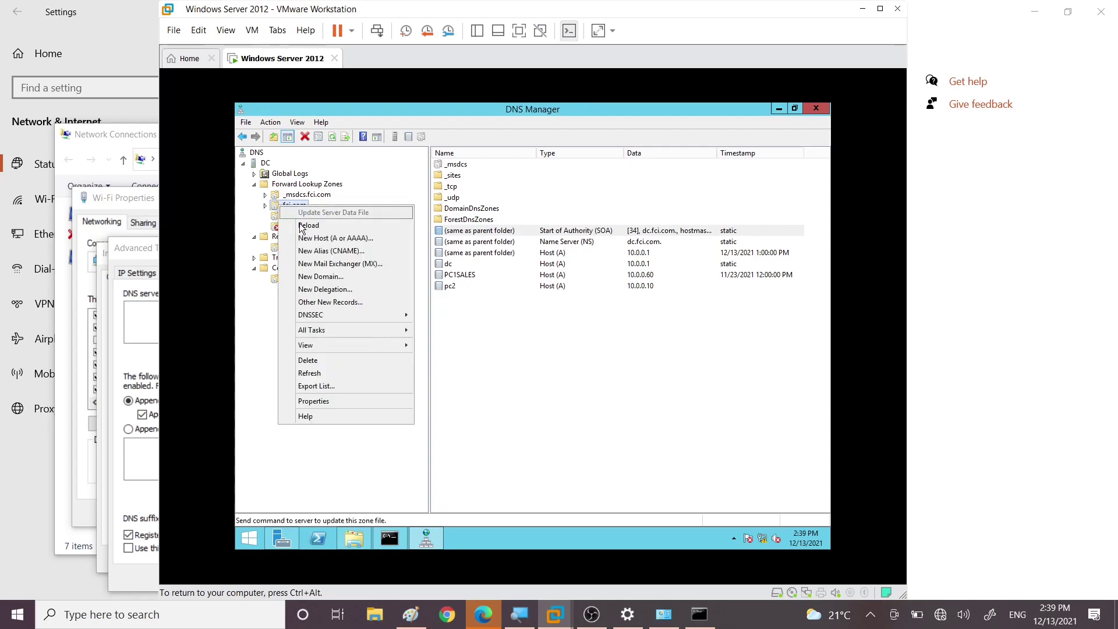
pyautogui.click(331, 138)
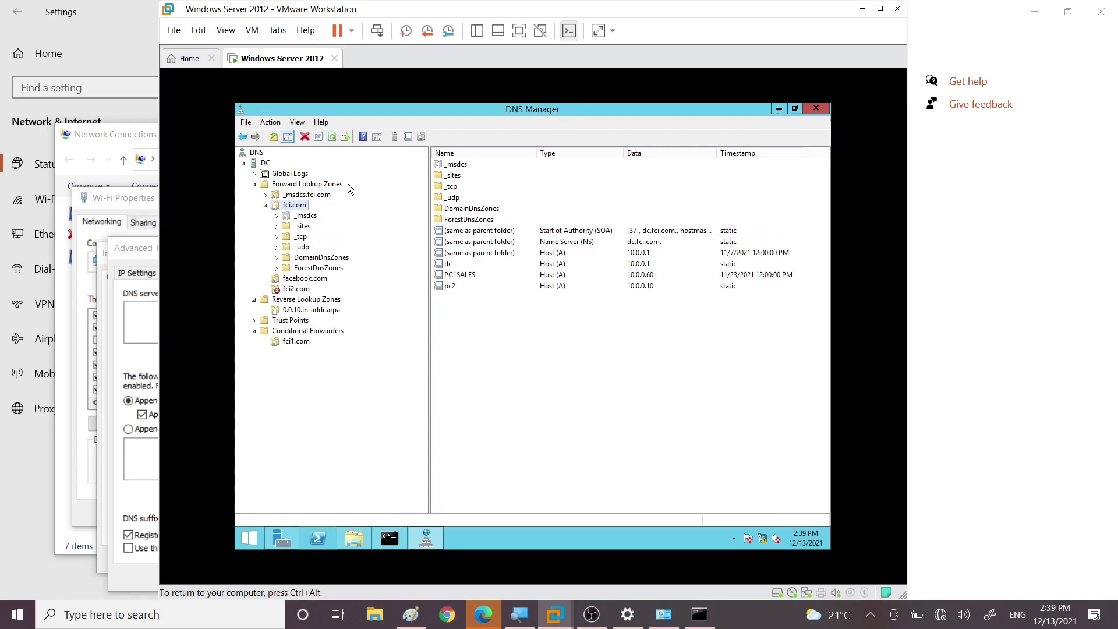
pyautogui.click(635, 232)
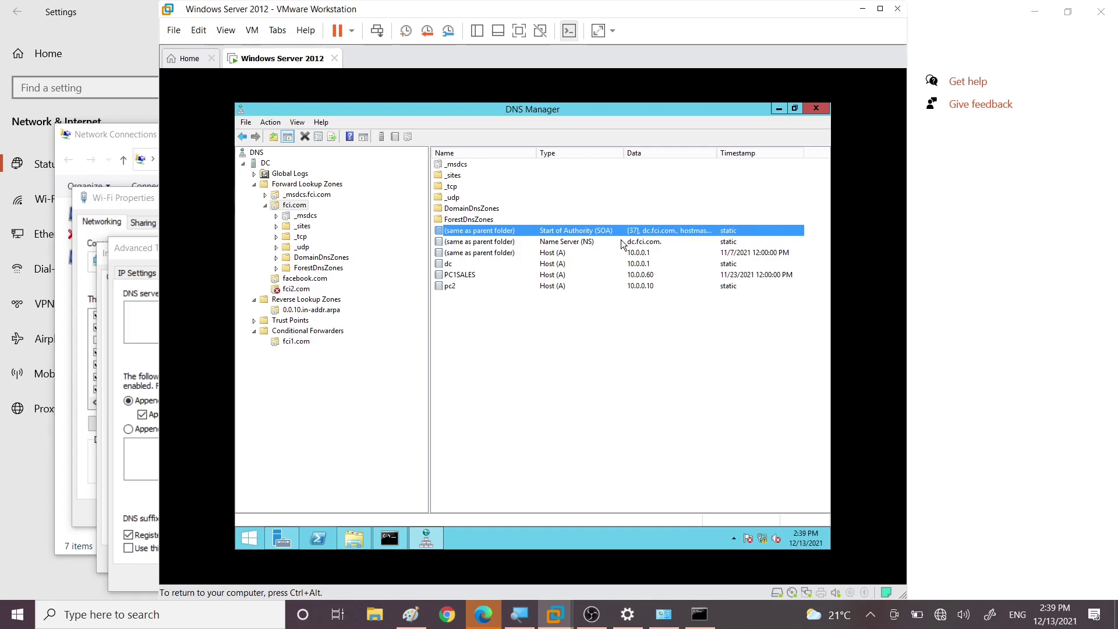
pyautogui.click(525, 286)
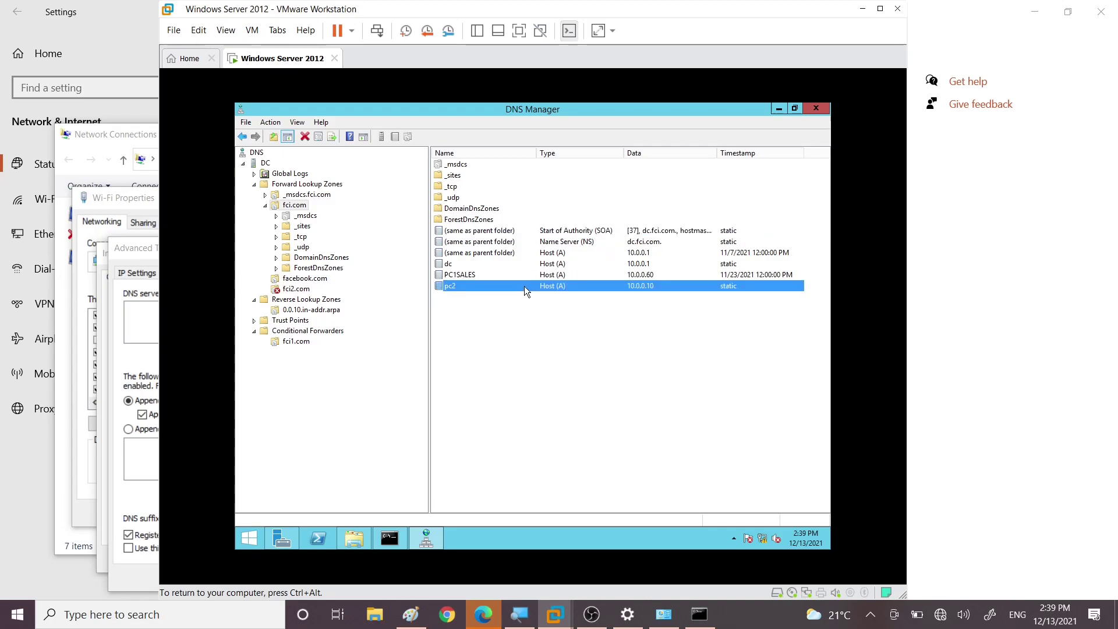
# Step: Create the 10.0.0.10 → pc2.fci.com pointer in 0.0.10.in-addr.arpa, then go back to fci.com
pyautogui.click(294, 309)
pyautogui.rightClick(480, 220)
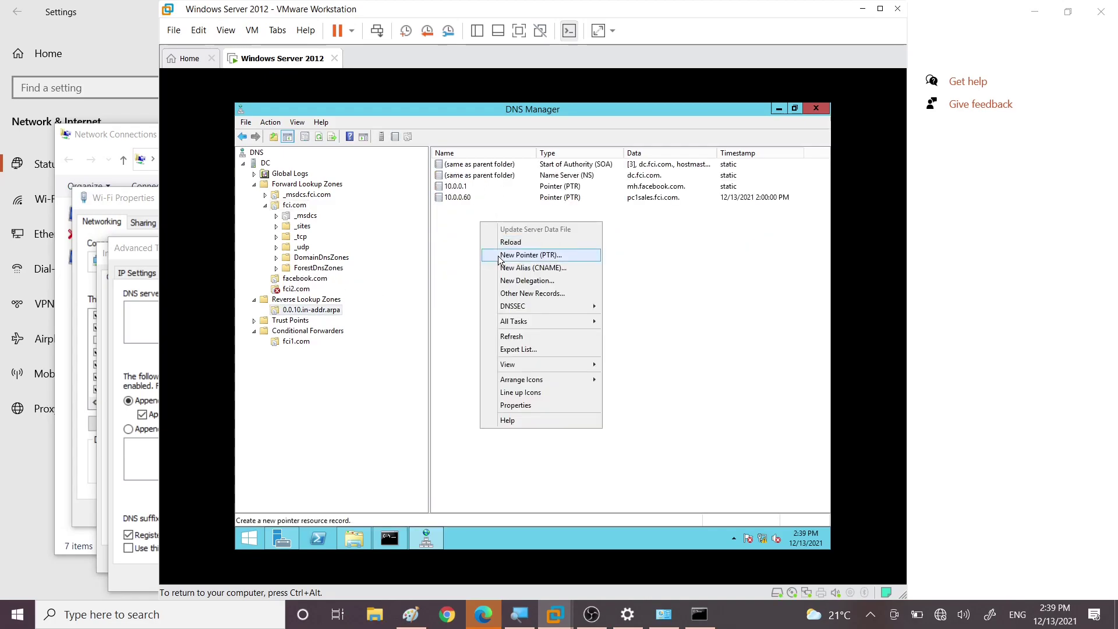
pyautogui.click(318, 138)
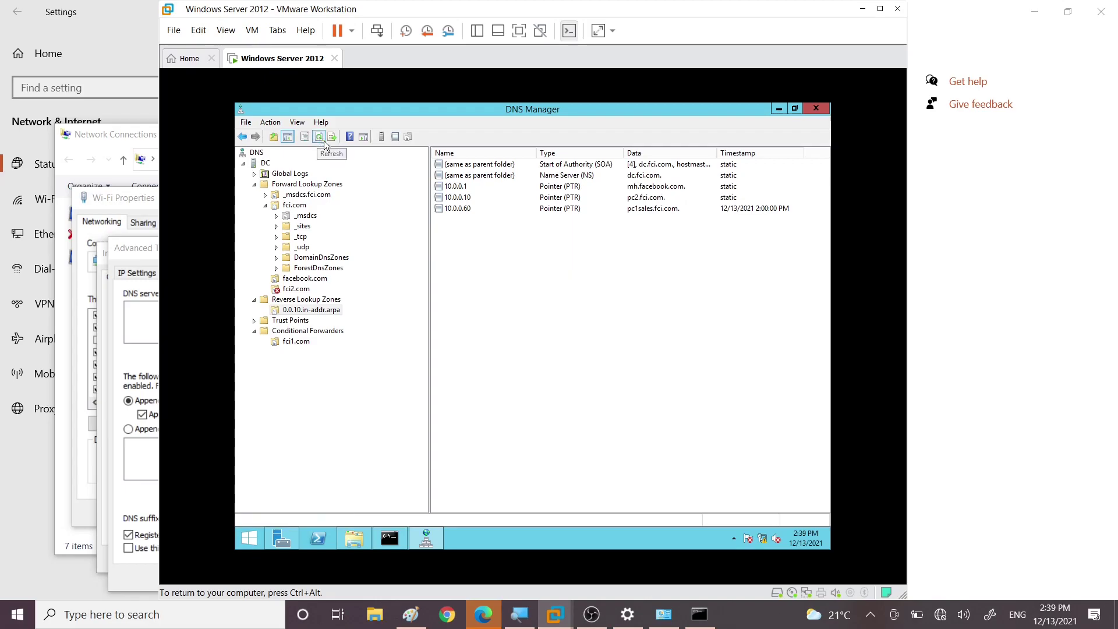
pyautogui.click(466, 199)
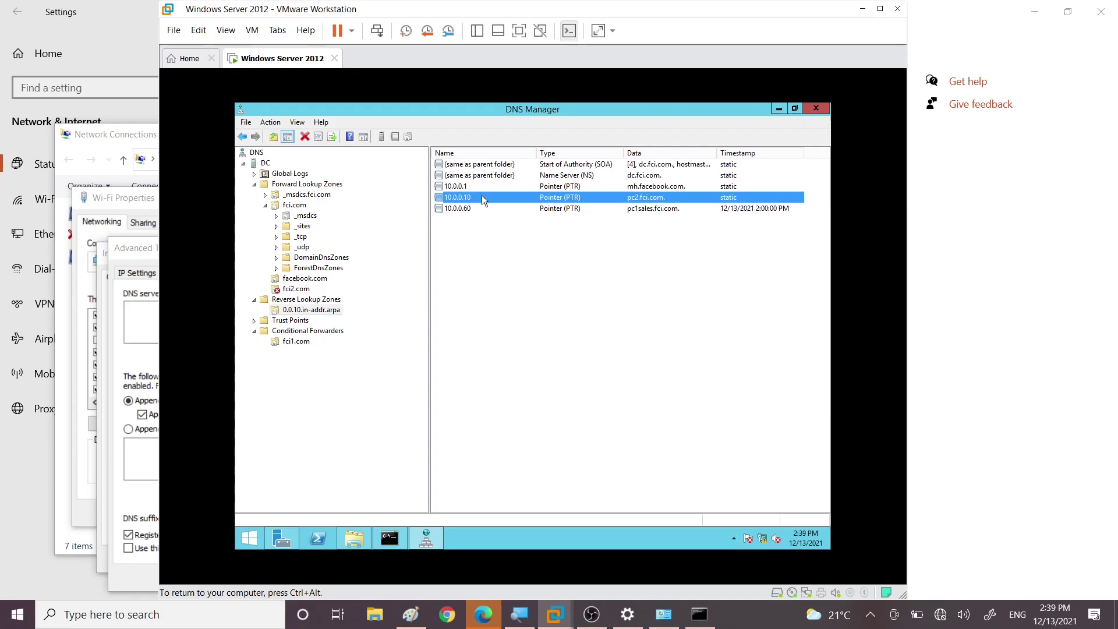
pyautogui.click(290, 207)
# Step: Reopen fci.com Properties, confirm SOA serial 37, then go back to the General tab
pyautogui.rightClick(289, 207)
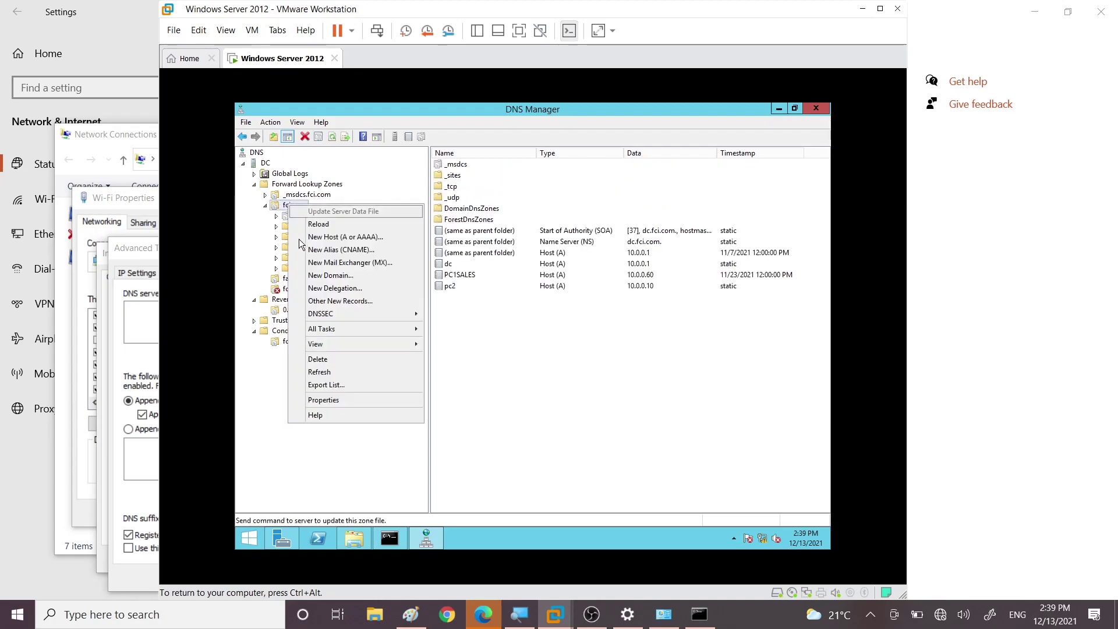
pyautogui.click(333, 392)
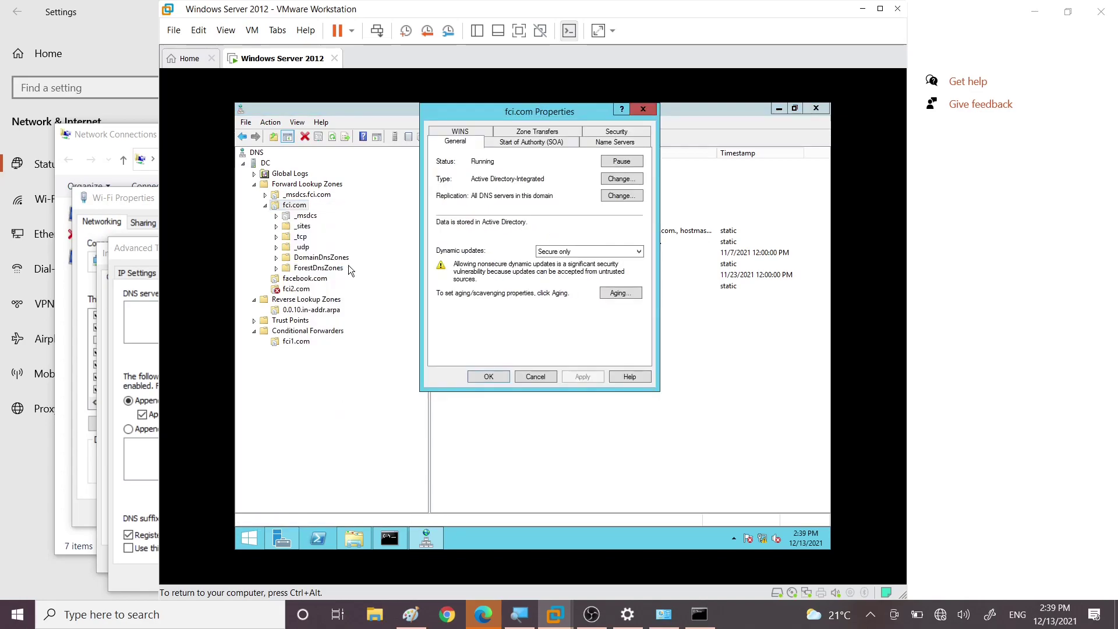
pyautogui.click(531, 142)
pyautogui.click(451, 170)
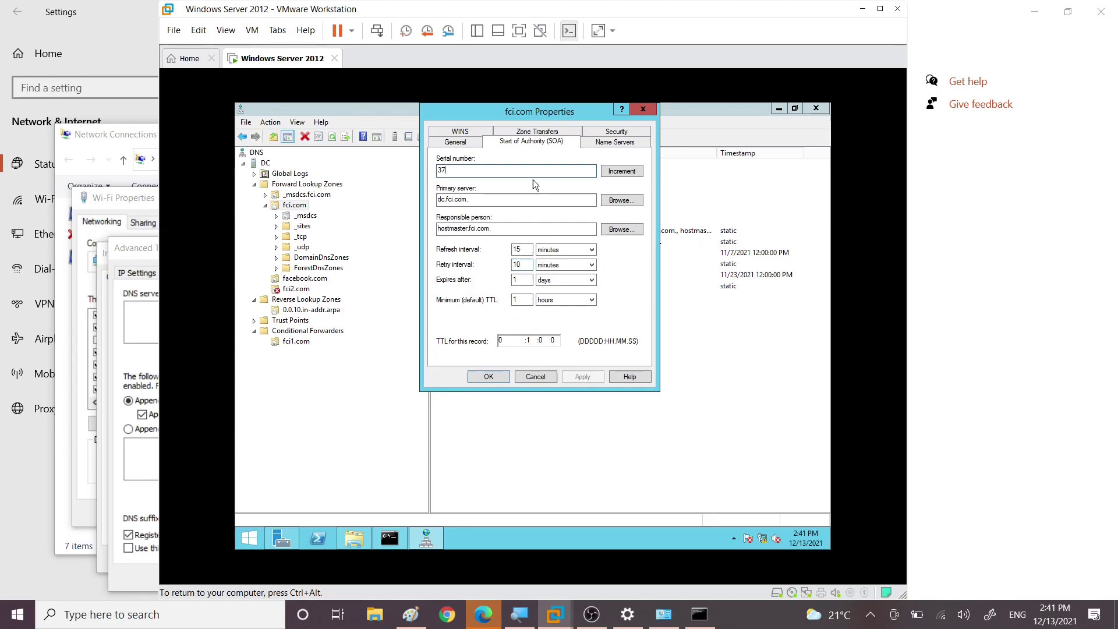
pyautogui.click(458, 141)
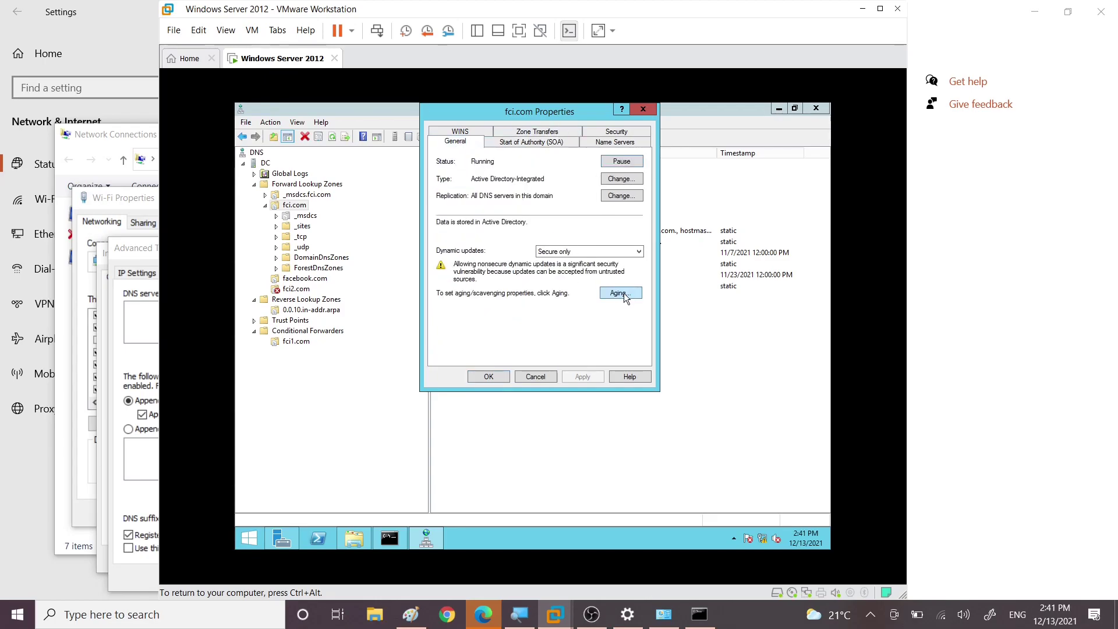
# Step: Open and cancel the Aging settings, then review the SOA minimum TTL and expiry values
pyautogui.click(621, 292)
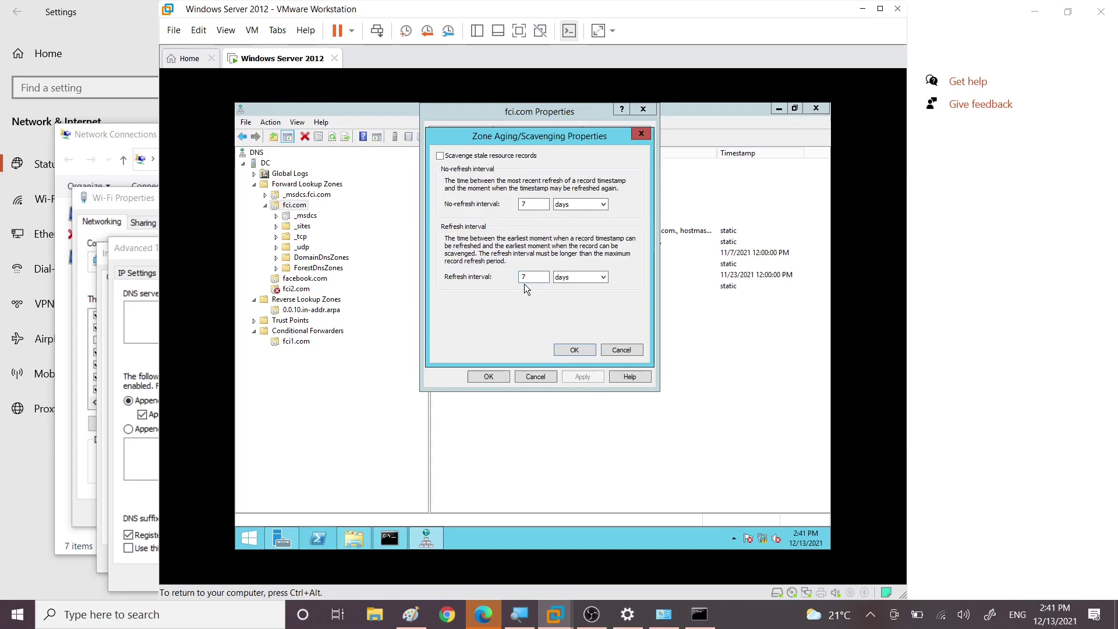
pyautogui.click(622, 350)
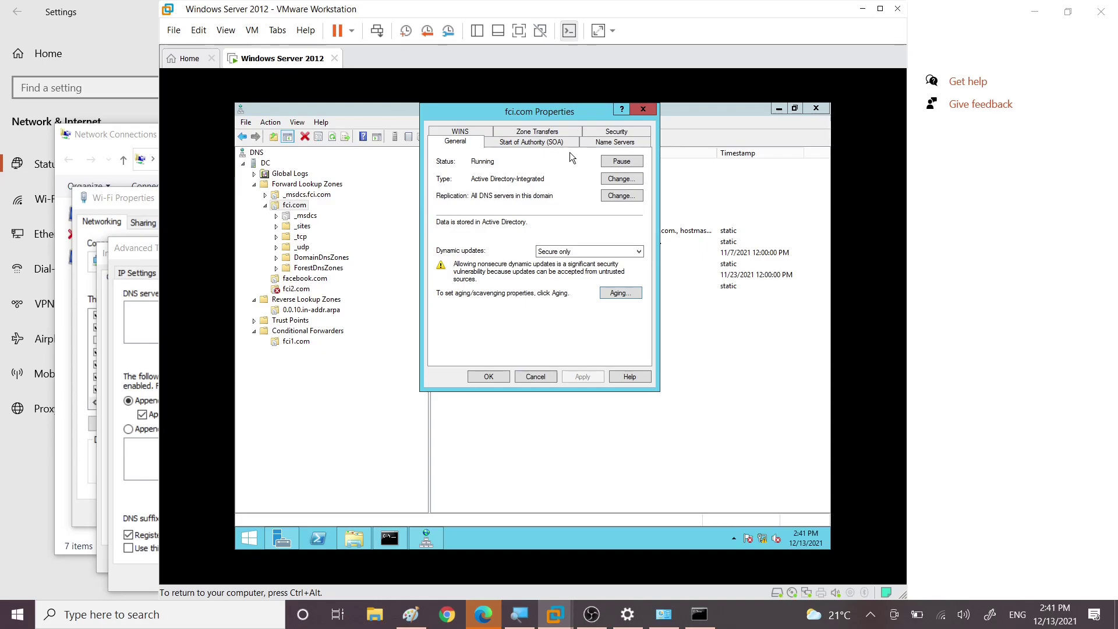
pyautogui.click(550, 142)
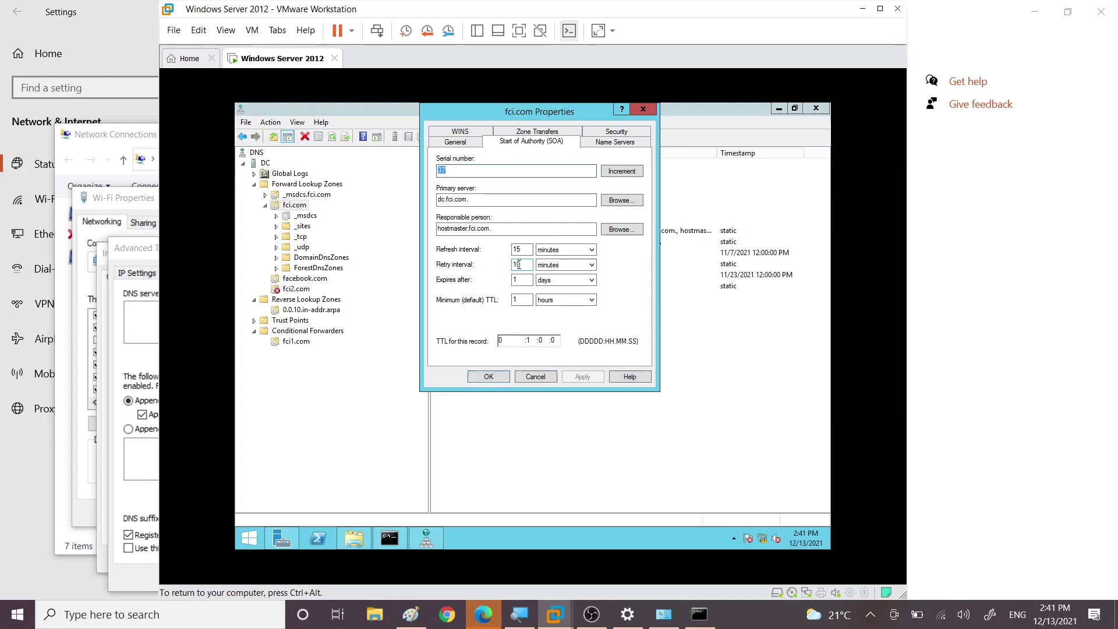
pyautogui.click(524, 300)
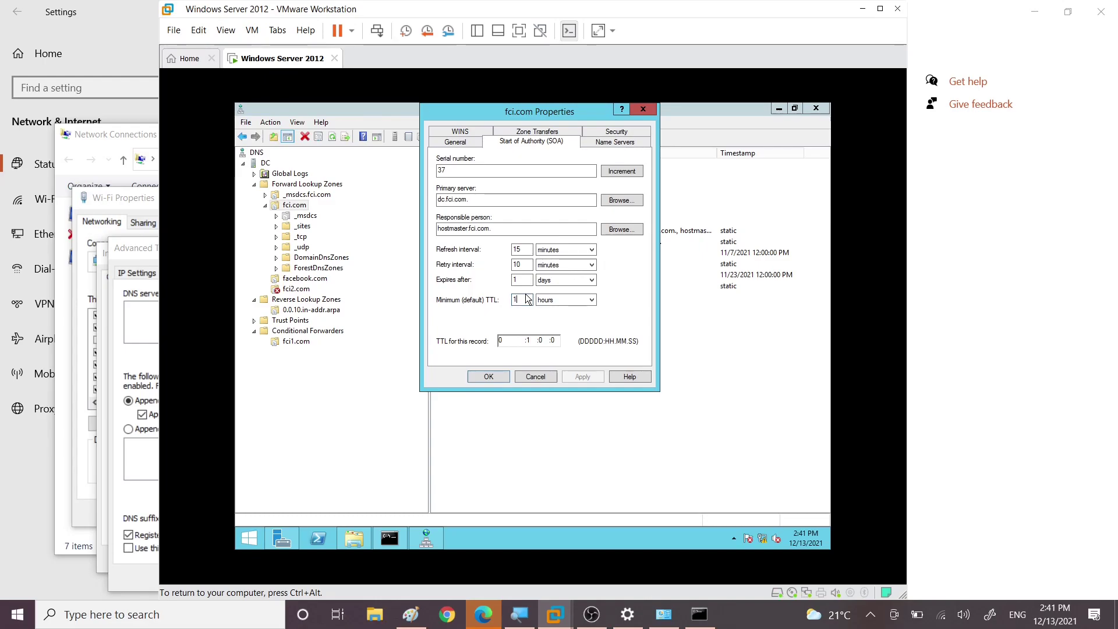
pyautogui.click(523, 280)
# Step: Review the Name Servers and Zone Transfers tabs, then bring up the Paint DNS diagram
pyautogui.click(615, 142)
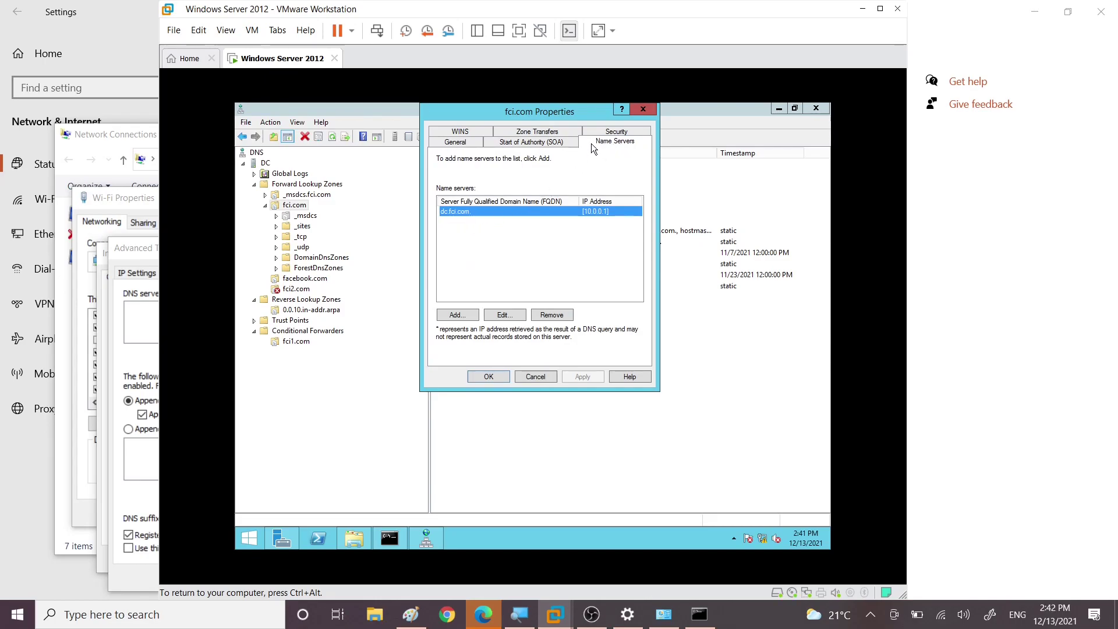
pyautogui.click(537, 131)
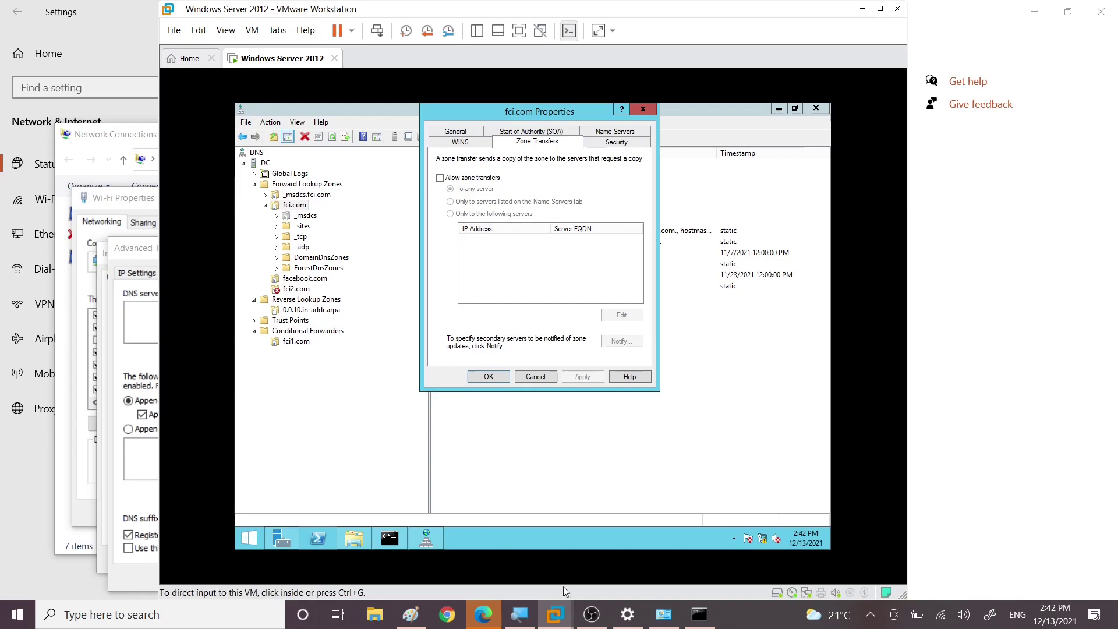
pyautogui.click(413, 615)
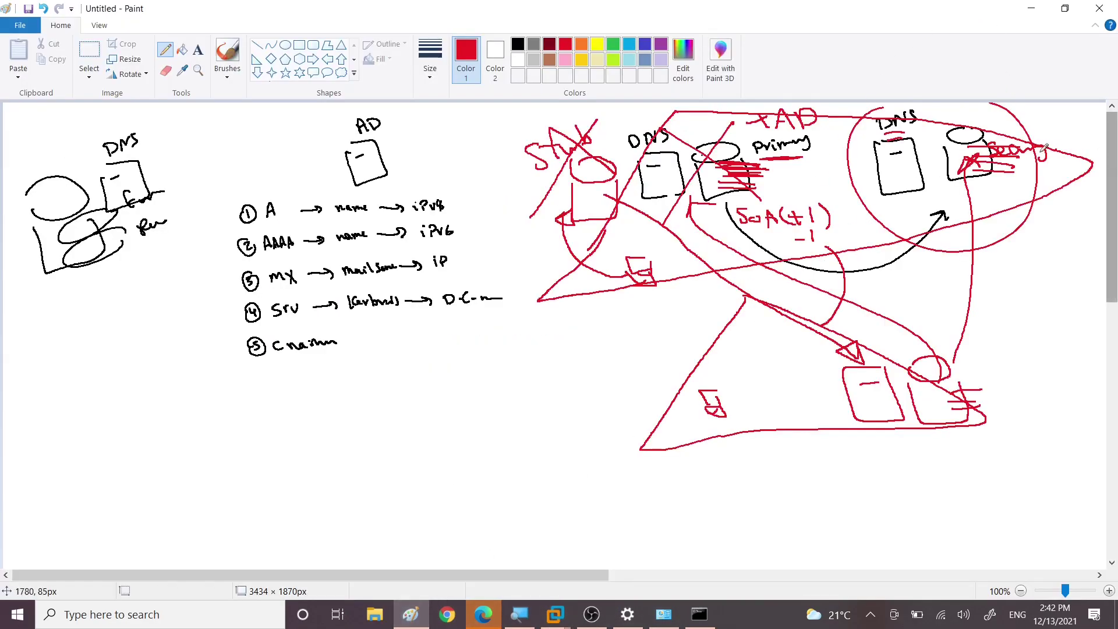
# Step: Loop red pencil strokes around the right DNS box, then switch back to the Windows Server VM
pyautogui.moveTo(966, 144)
pyautogui.mouseDown()
pyautogui.moveTo(945, 124)
pyautogui.moveTo(973, 203)
pyautogui.moveTo(955, 112)
pyautogui.mouseUp()
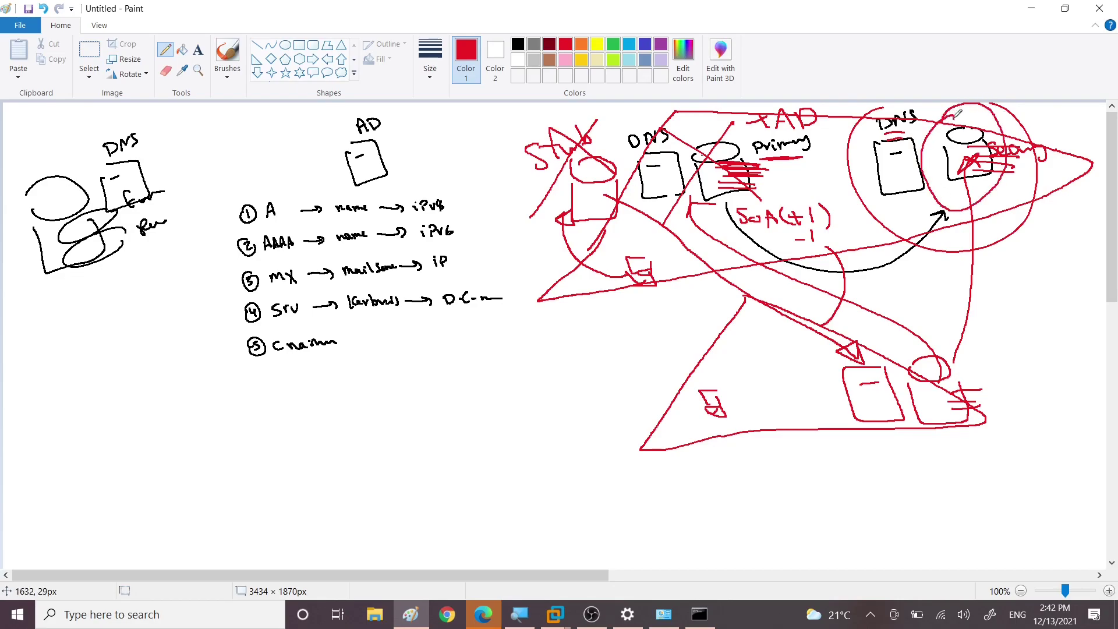
pyautogui.moveTo(946, 152)
pyautogui.mouseDown()
pyautogui.moveTo(792, 194)
pyautogui.moveTo(735, 174)
pyautogui.moveTo(725, 142)
pyautogui.moveTo(749, 158)
pyautogui.moveTo(723, 167)
pyautogui.mouseUp()
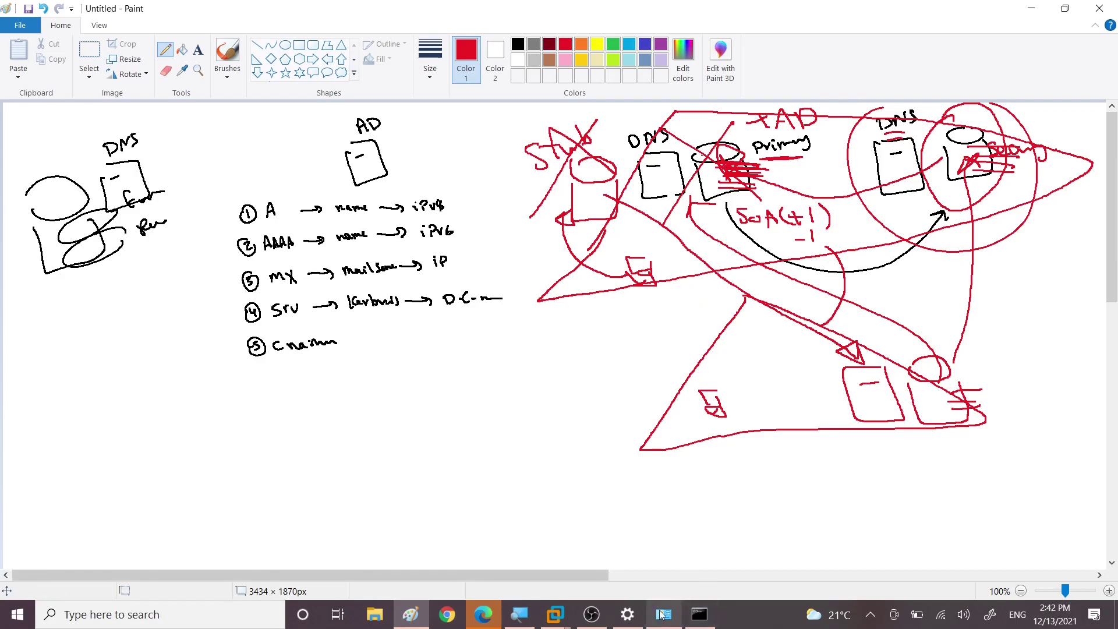
pyautogui.moveTo(555, 616)
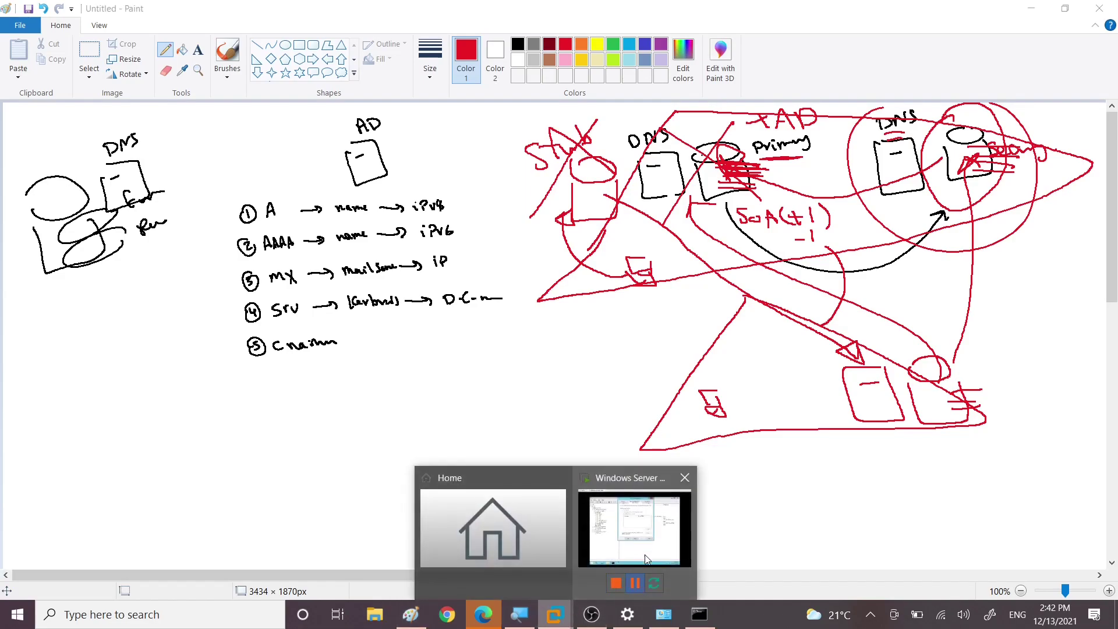
pyautogui.click(644, 558)
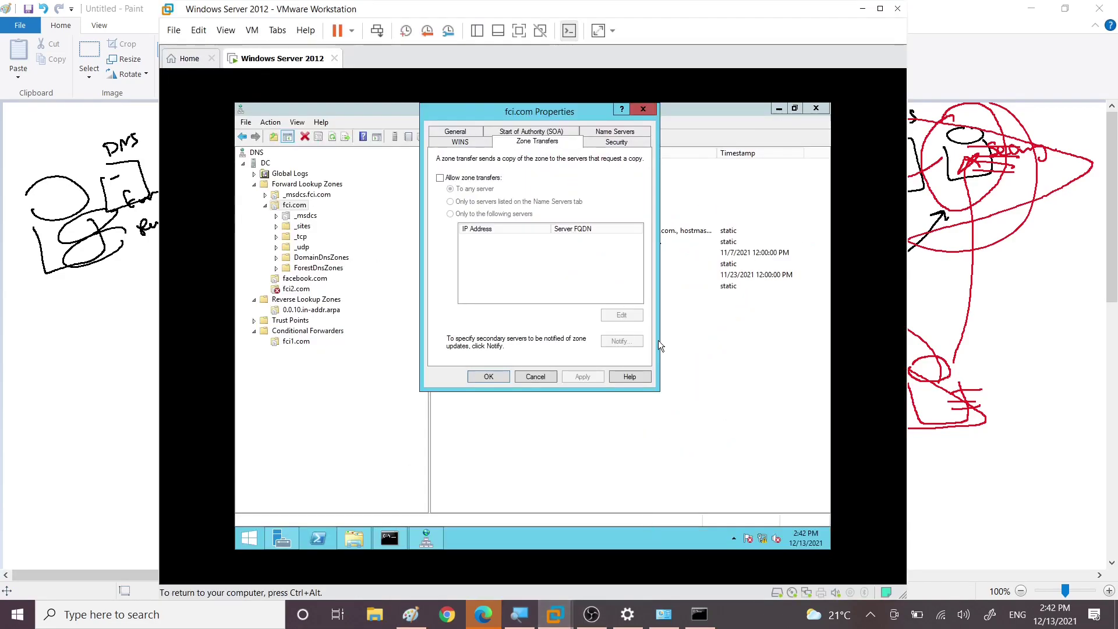
# Step: Enable zone transfers for fci.com, restricted to 'Only to the following servers'
pyautogui.click(441, 178)
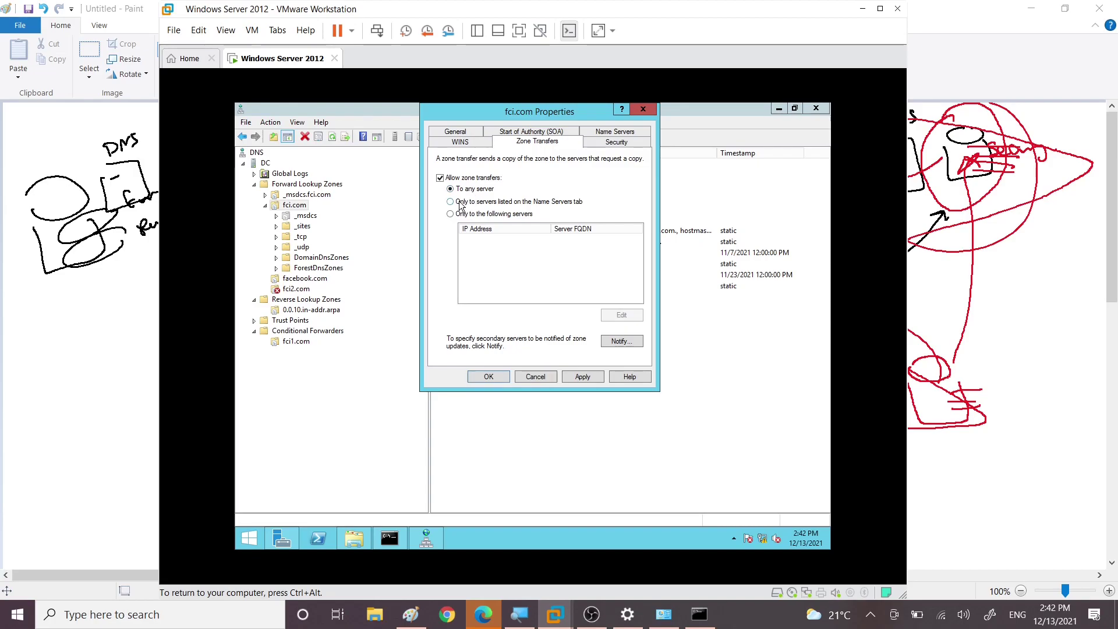
pyautogui.click(460, 204)
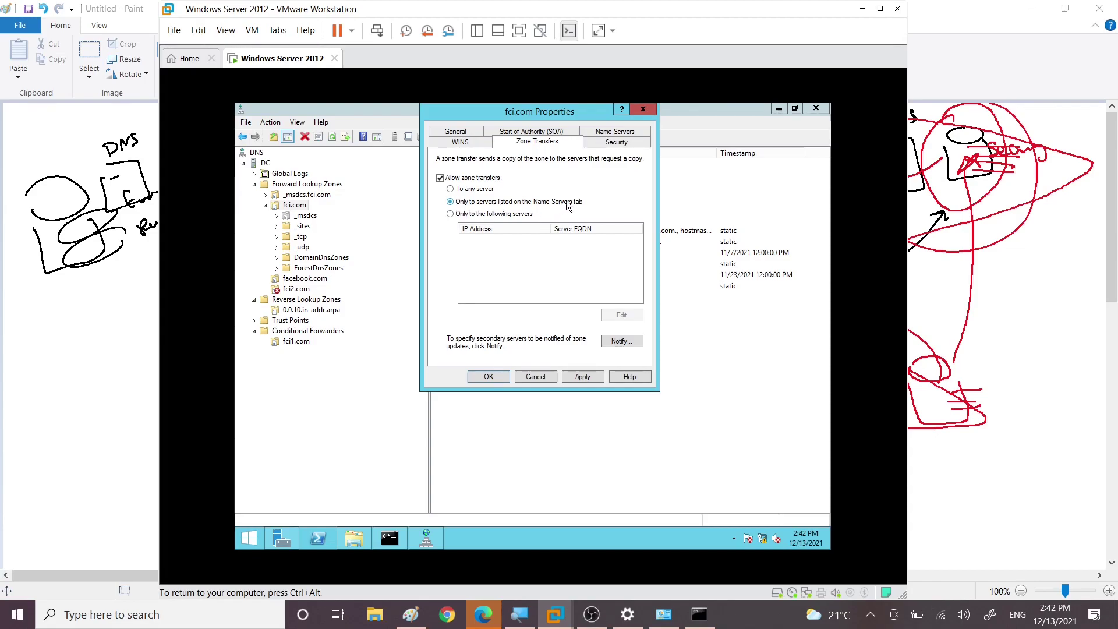
pyautogui.click(615, 132)
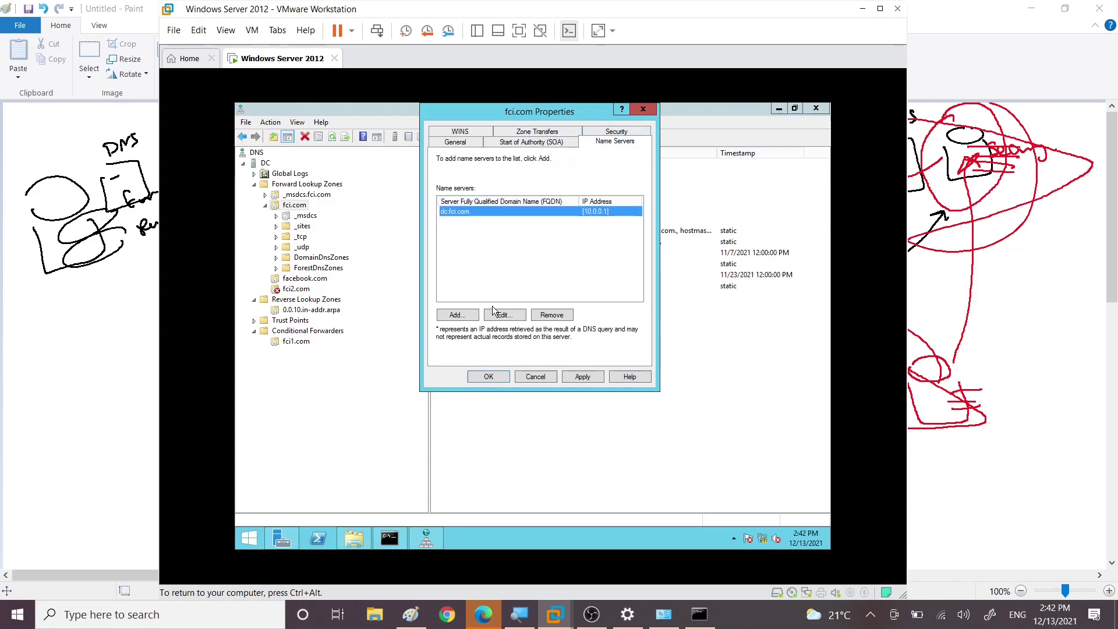
pyautogui.click(537, 132)
pyautogui.click(470, 215)
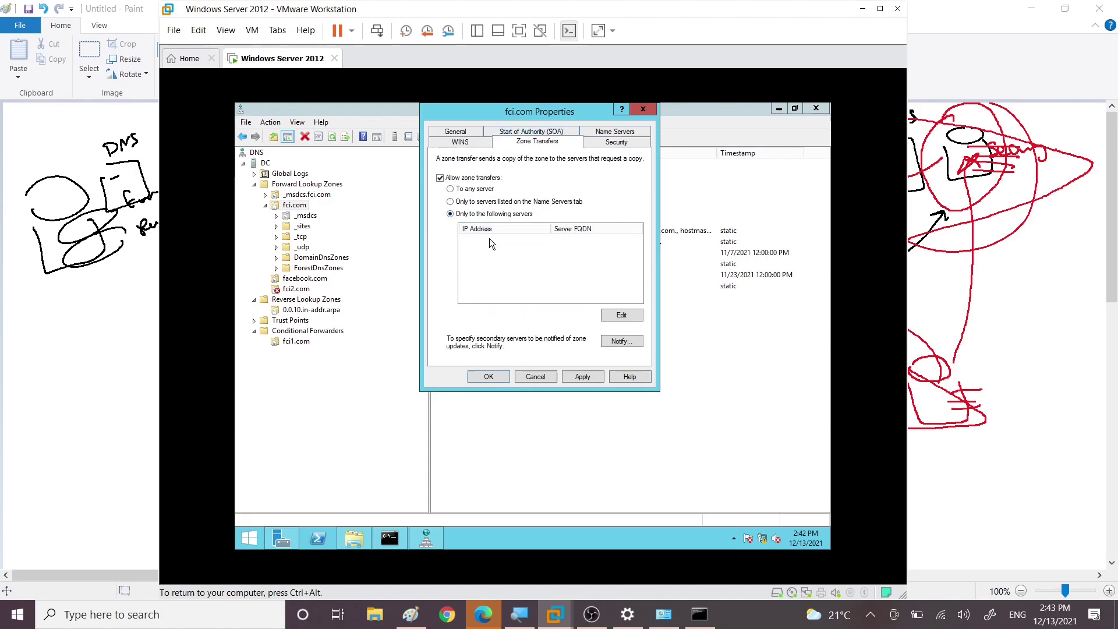
# Step: Add 10.0.0.2 as the only allowed secondary server and confirm the list
pyautogui.click(622, 316)
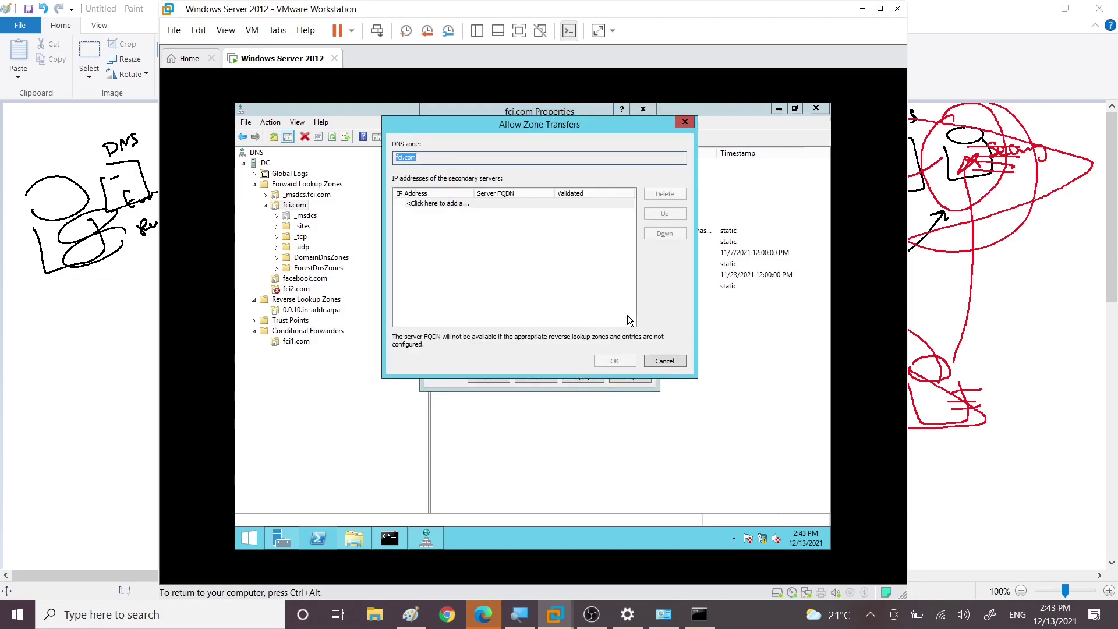
pyautogui.click(437, 204)
pyautogui.write('10.0')
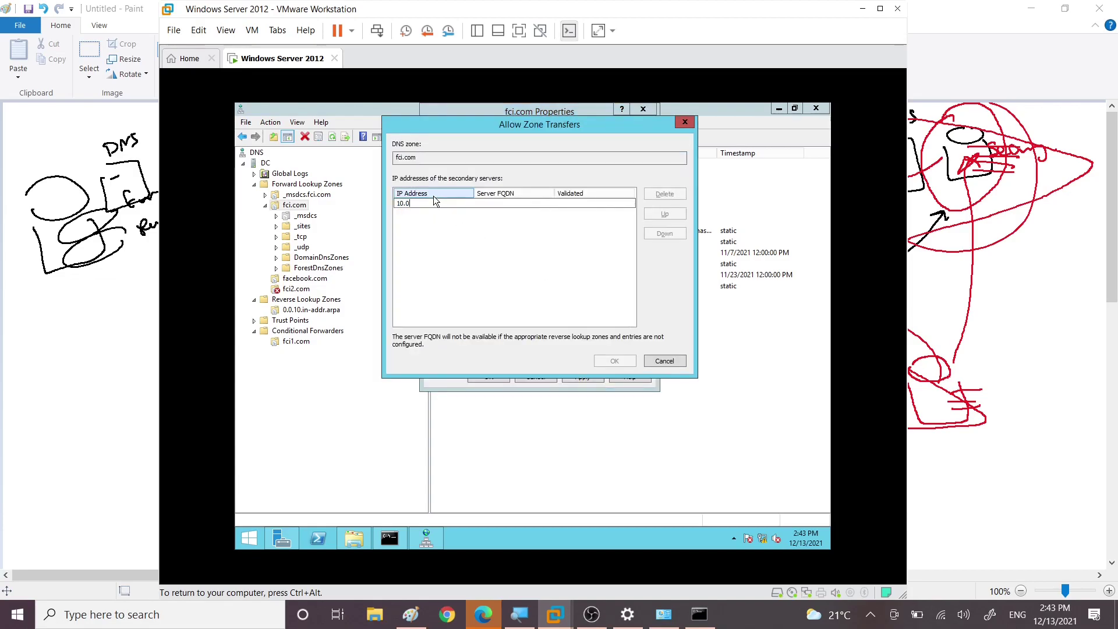
pyautogui.write('.0.2')
pyautogui.press('Return')
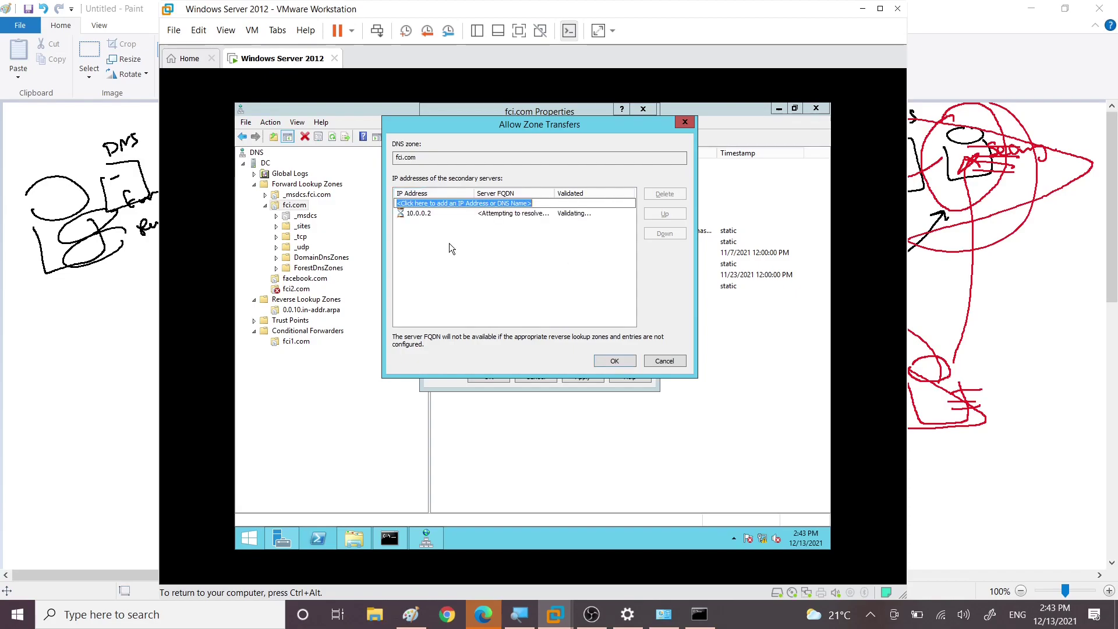
pyautogui.click(616, 359)
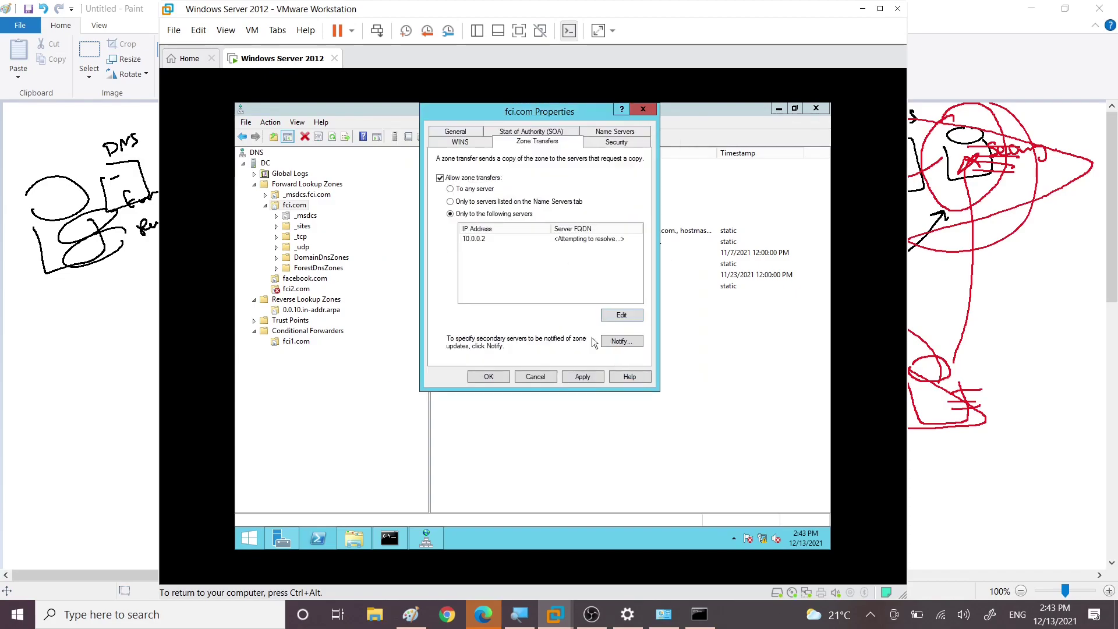
pyautogui.click(481, 239)
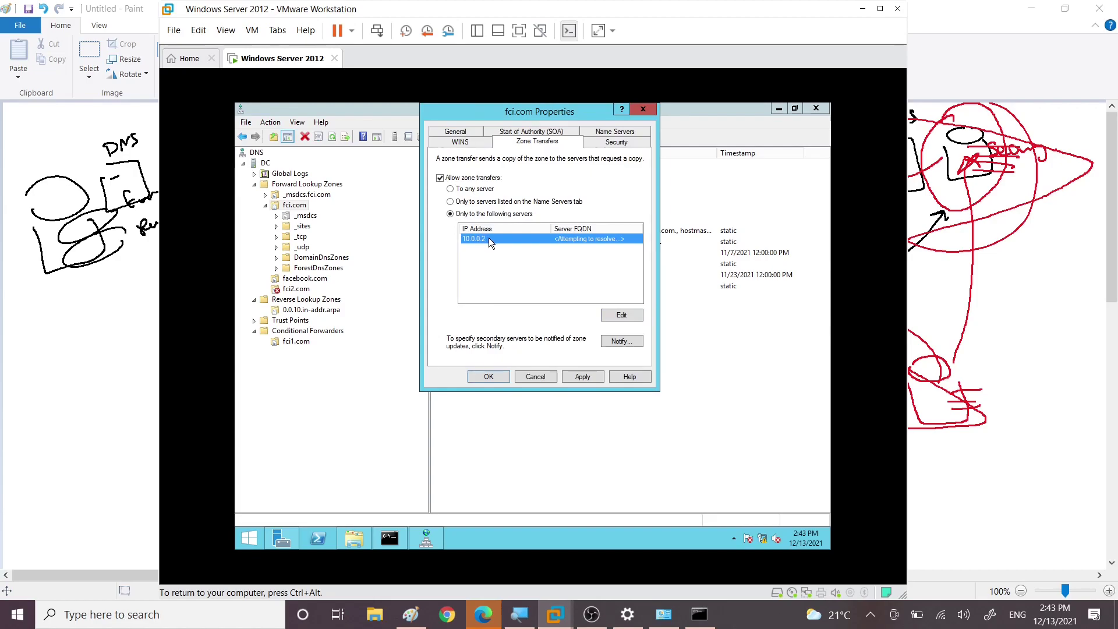